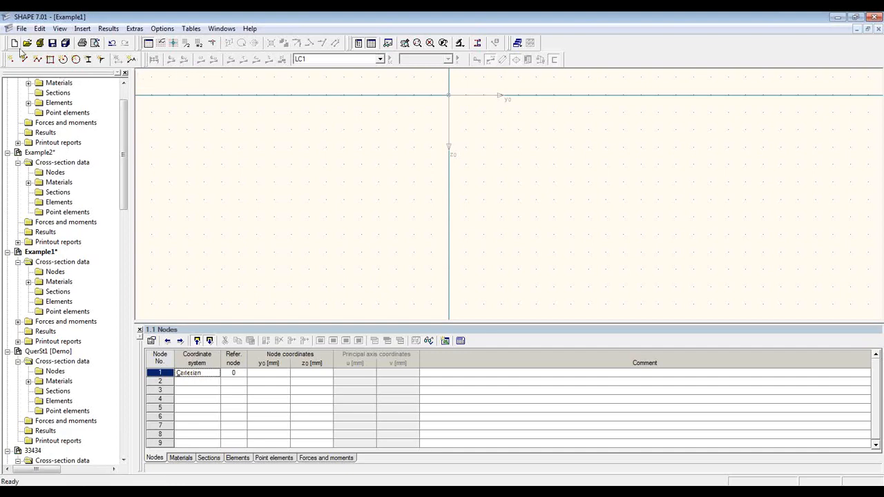
Step: Preview the Combi, Dome, Example1 and Example2 cross-sections of the Demo project in the Project Manager without creating a new section
{"action": "left_click", "coordinate": [14, 44]}
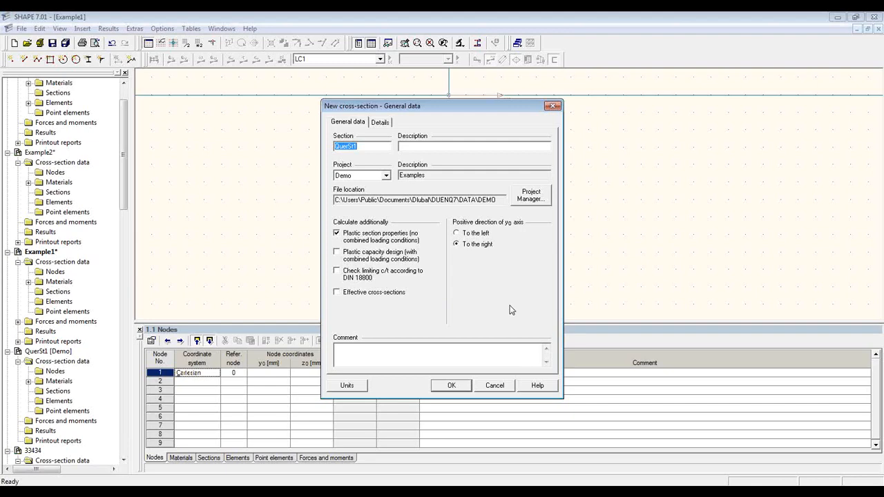
{"action": "left_click", "coordinate": [547, 196]}
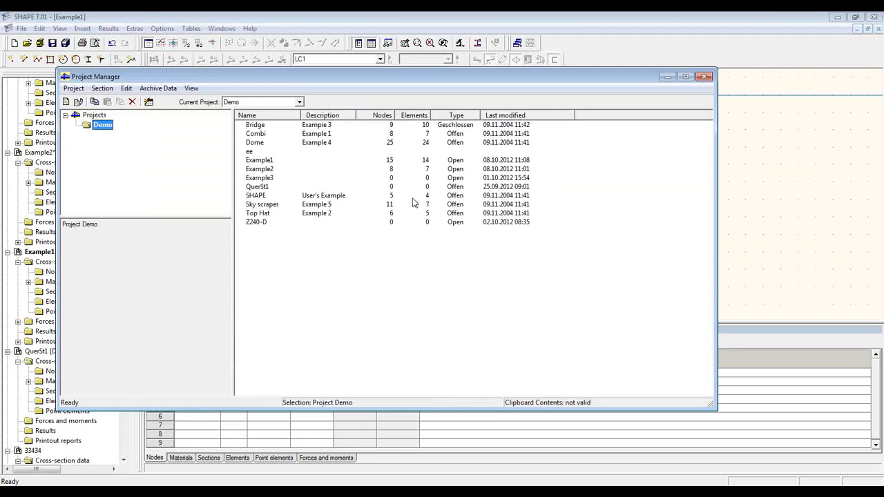
{"action": "left_click", "coordinate": [366, 135]}
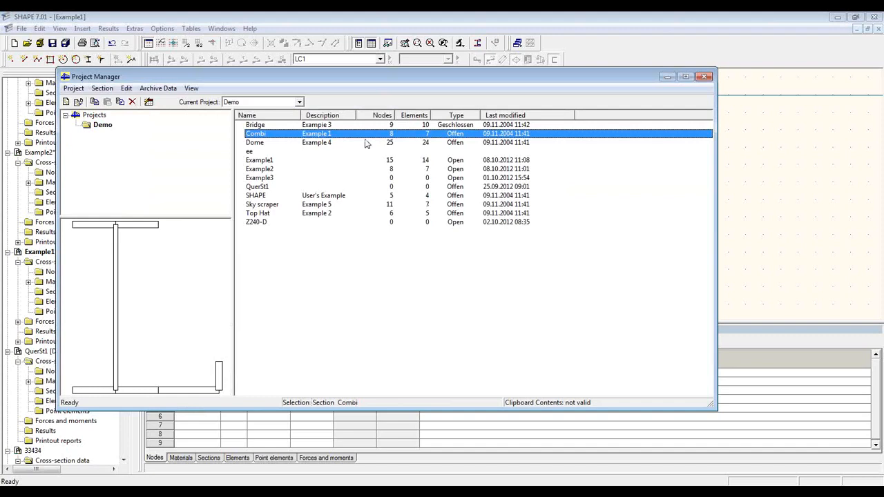
{"action": "left_click", "coordinate": [366, 143]}
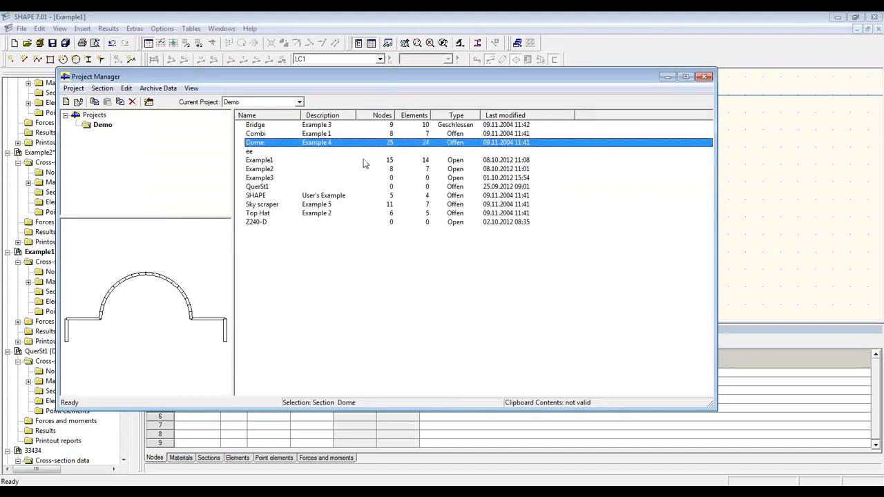
{"action": "left_click", "coordinate": [365, 161]}
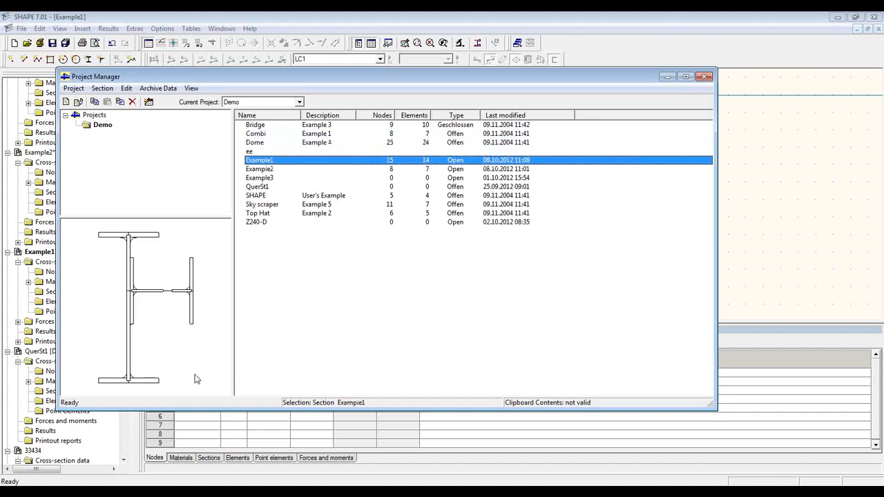
{"action": "left_click", "coordinate": [290, 170]}
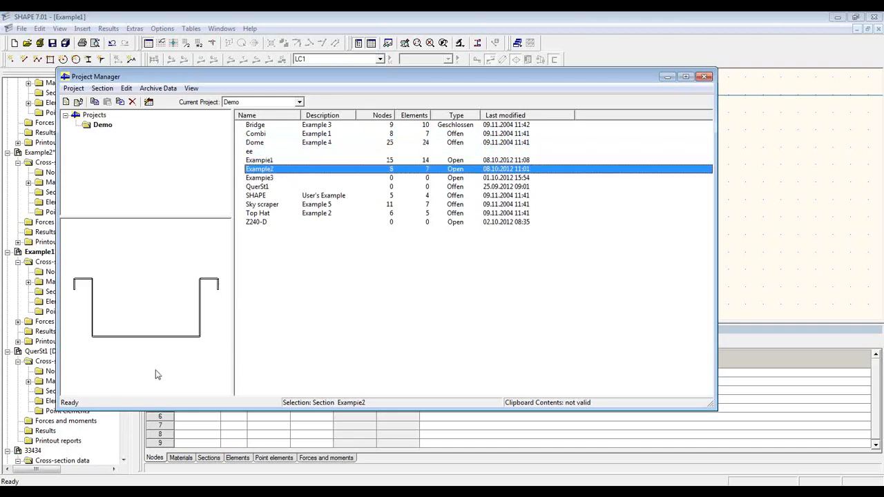
{"action": "left_click", "coordinate": [704, 77]}
{"action": "left_click", "coordinate": [495, 387]}
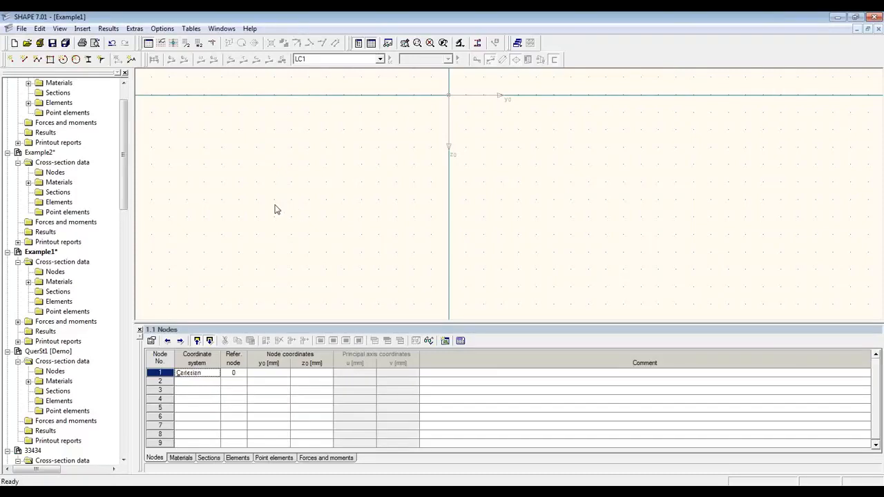
Step: Insert a rolled IPE 500 I-section with the middle of its top flange at the coordinate origin
{"action": "left_click", "coordinate": [94, 61]}
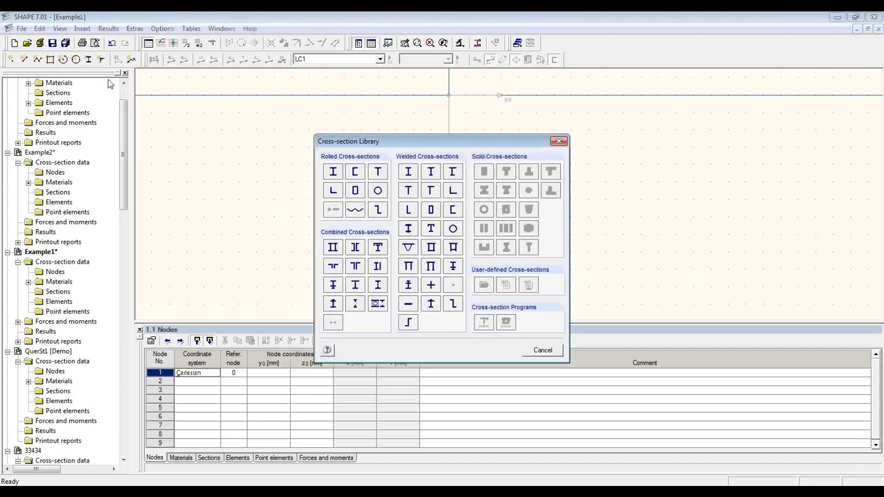
{"action": "left_click", "coordinate": [337, 175]}
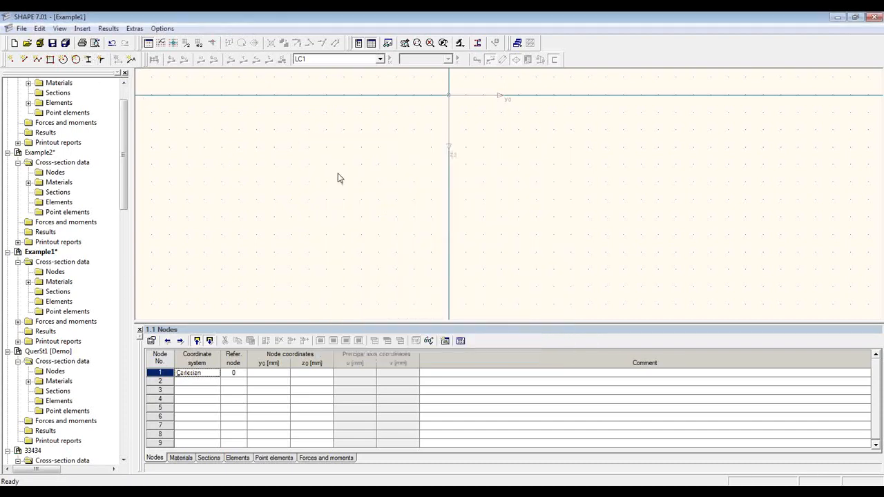
{"action": "left_click_drag", "start_coordinate": [376, 183], "coordinate": [380, 209]}
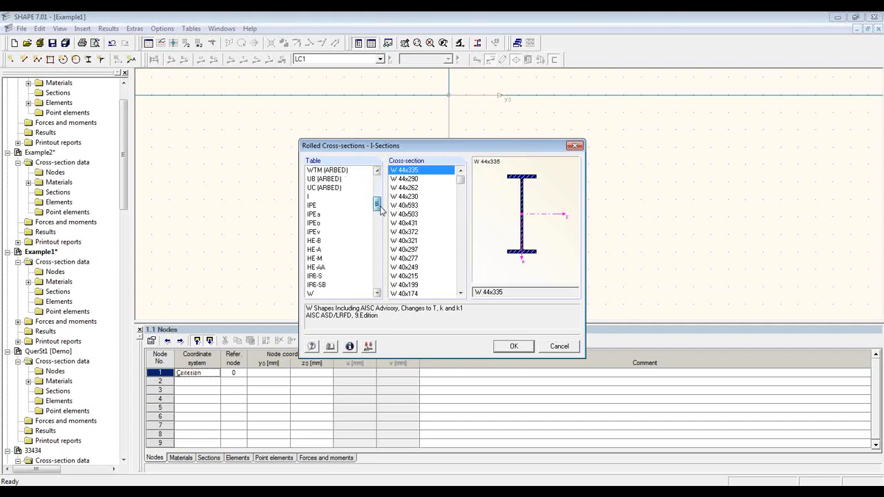
{"action": "left_click", "coordinate": [333, 205]}
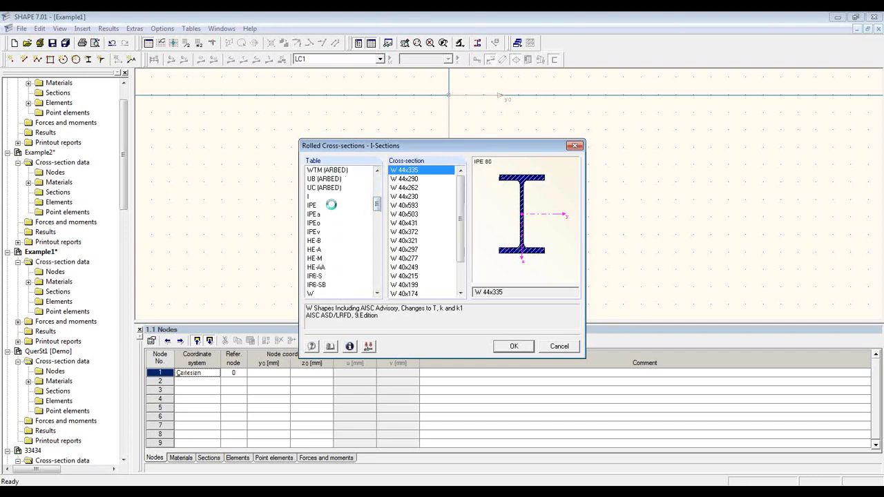
{"action": "left_click_drag", "start_coordinate": [461, 241], "coordinate": [459, 265]}
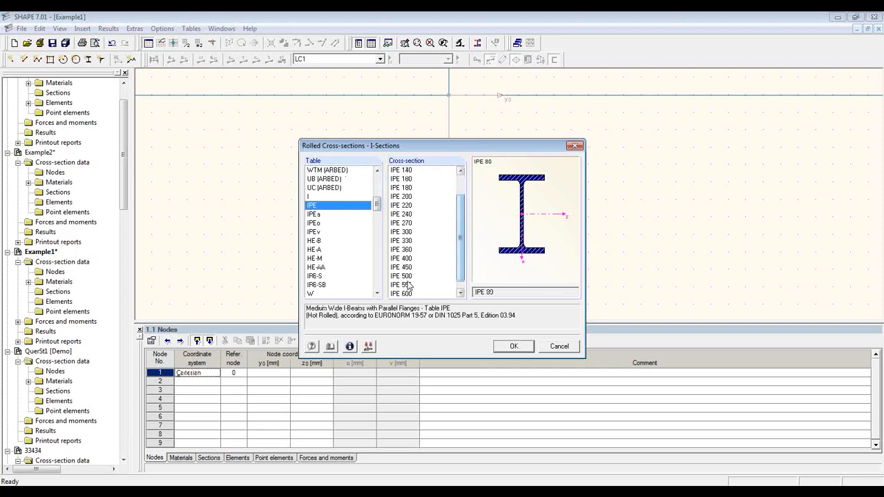
{"action": "left_click", "coordinate": [411, 275]}
{"action": "left_click", "coordinate": [515, 346]}
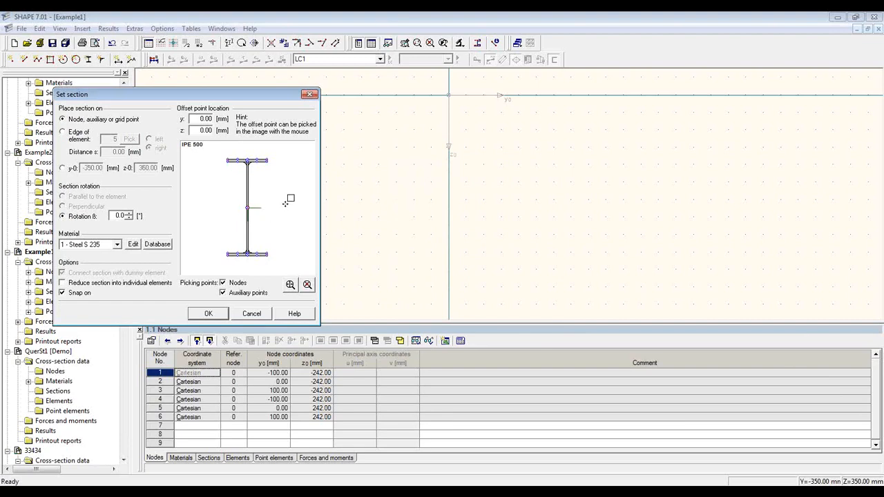
{"action": "left_click", "coordinate": [449, 179]}
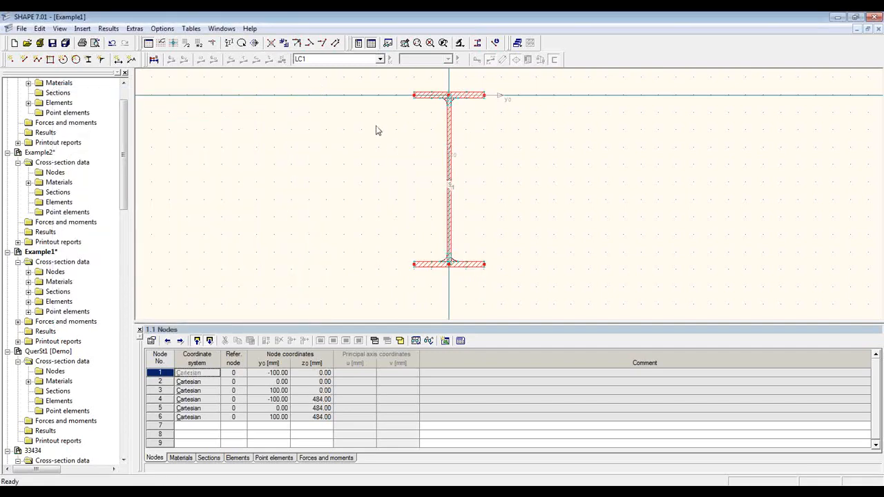
{"action": "left_click", "coordinate": [338, 155]}
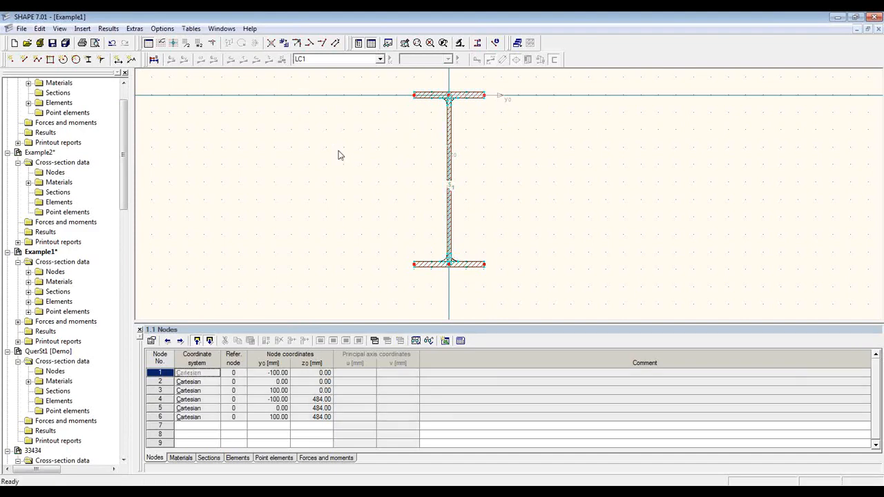
Step: Choose the rolled I-section HE-A 220 from the cross-section library for placement
{"action": "left_click", "coordinate": [87, 61]}
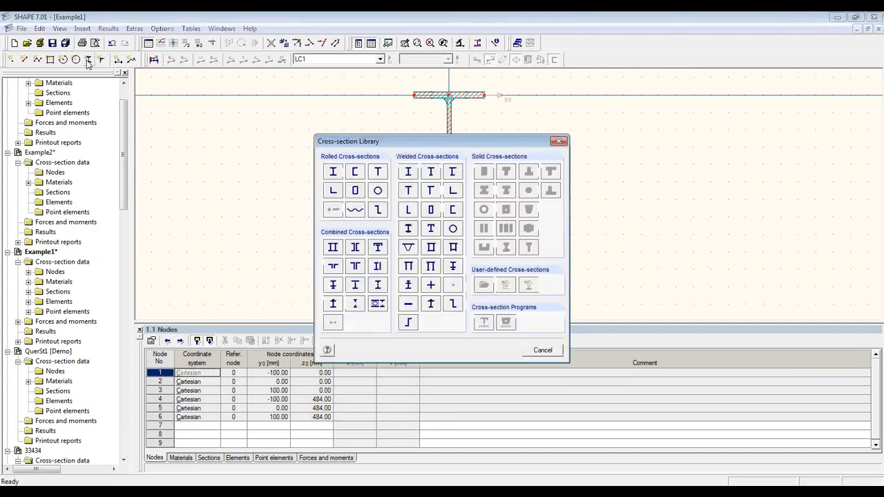
{"action": "left_click", "coordinate": [334, 174]}
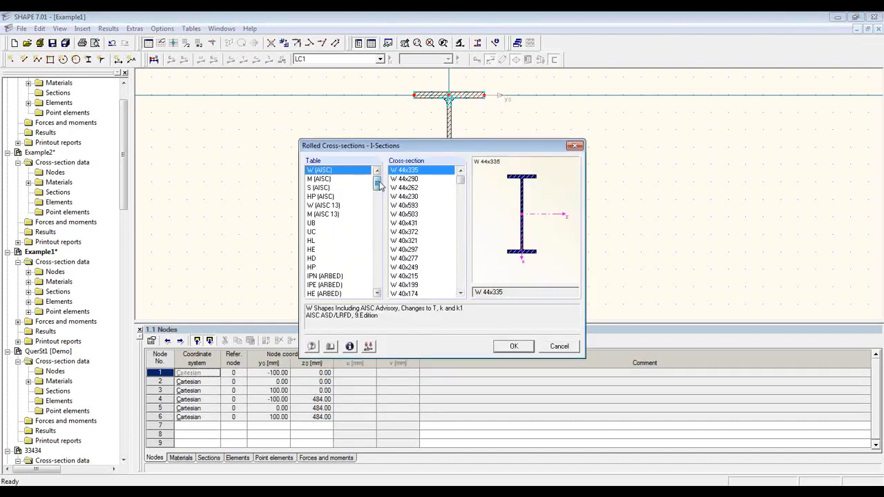
{"action": "left_click_drag", "start_coordinate": [378, 185], "coordinate": [379, 210]}
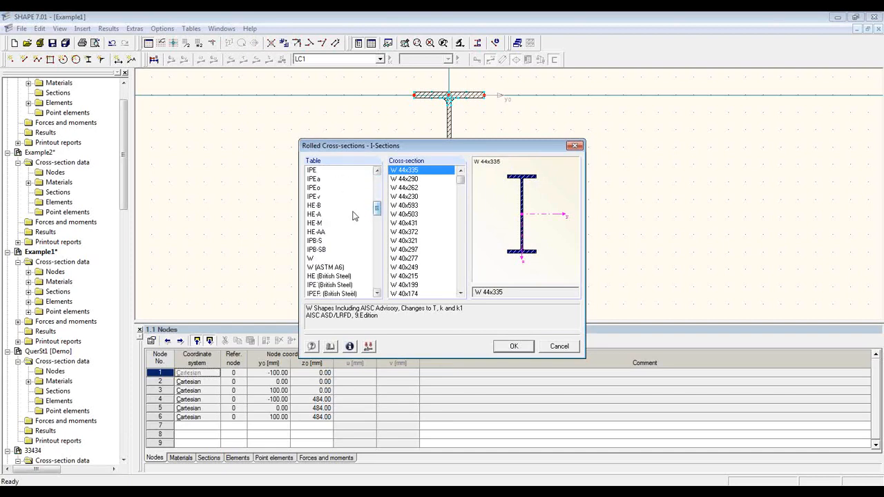
{"action": "left_click", "coordinate": [352, 214]}
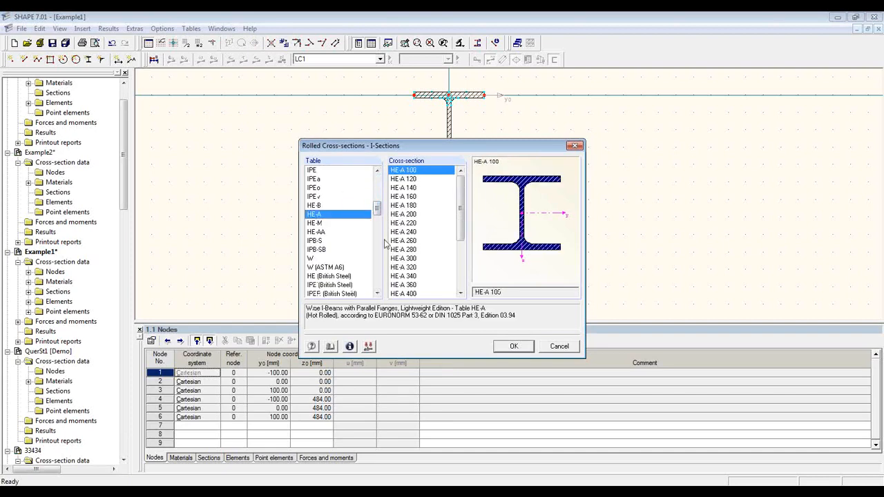
{"action": "left_click", "coordinate": [428, 224]}
{"action": "left_click", "coordinate": [523, 345]}
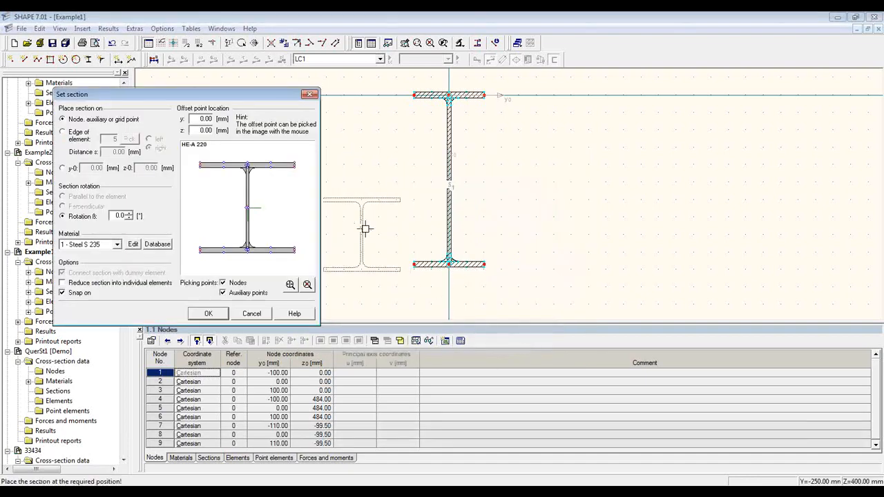
Step: Set the rotation of the HE-A 220 section to 90°
{"action": "left_click_drag", "start_coordinate": [251, 96], "coordinate": [344, 83]}
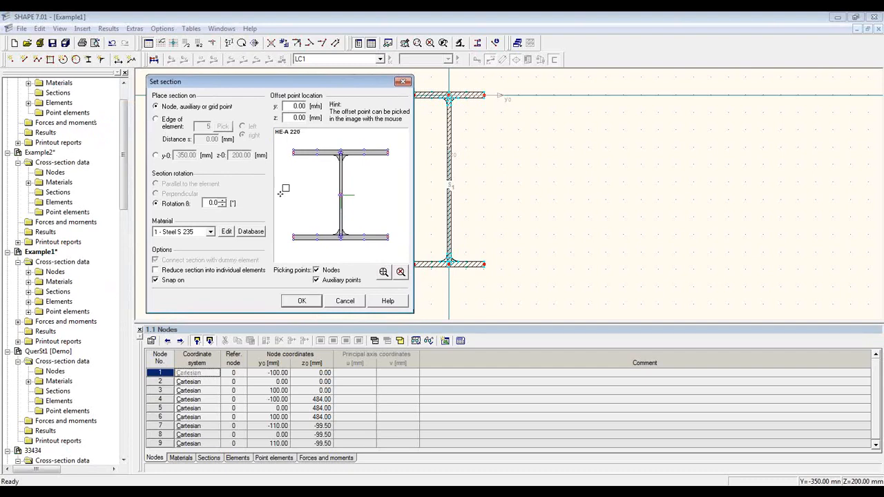
{"action": "left_click", "coordinate": [221, 201]}
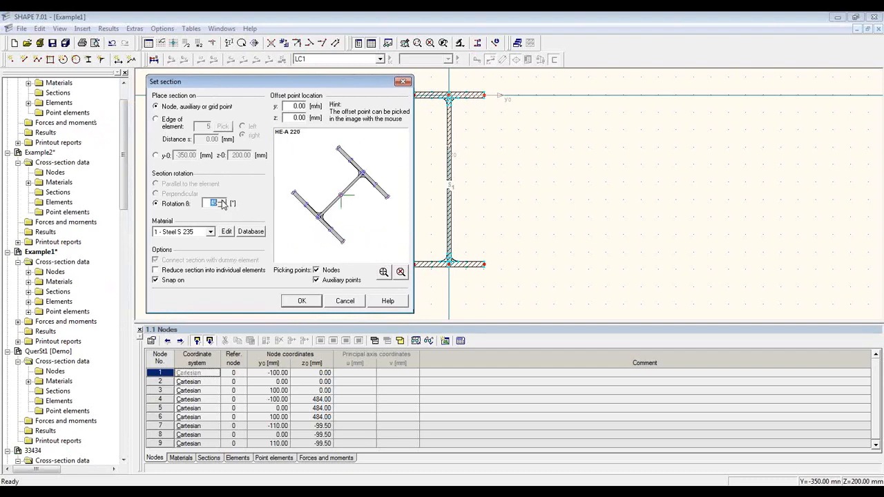
{"action": "left_click", "coordinate": [221, 200]}
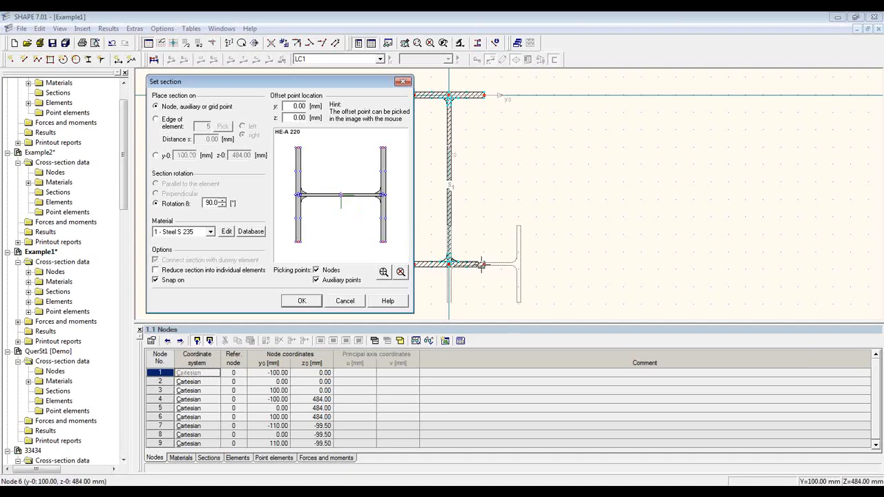
Step: Set the HE-A 220's offset point to the middle of its left flange's outer face, at y -104.90 mm and z 0.00 mm
{"action": "scroll", "coordinate": [286, 202], "scroll_direction": "up", "scroll_amount": 1}
{"action": "scroll", "coordinate": [285, 202], "scroll_direction": "up", "scroll_amount": 2}
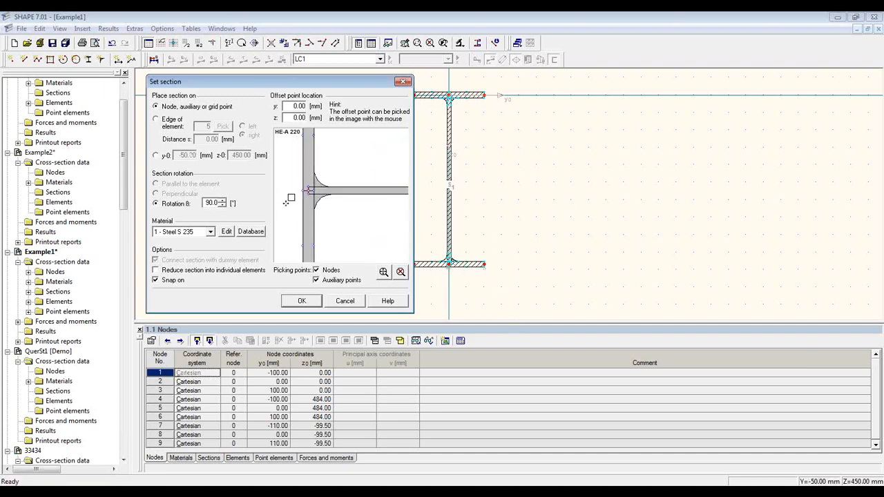
{"action": "left_click", "coordinate": [305, 194]}
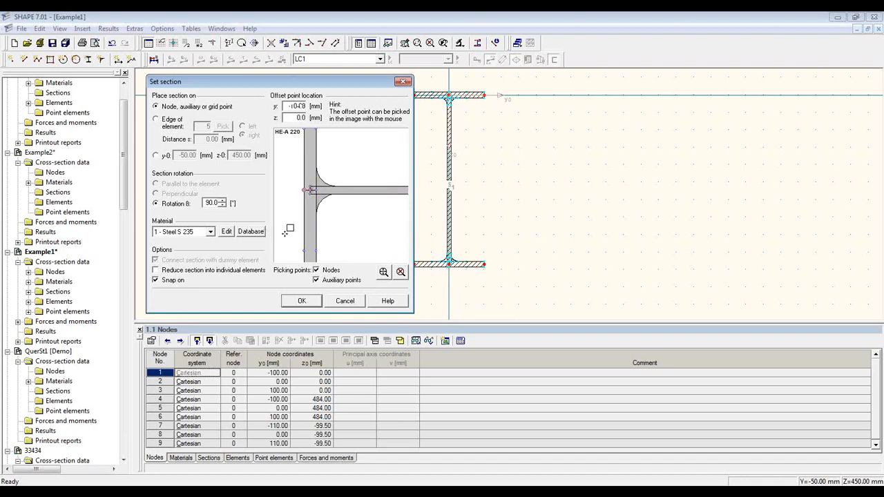
{"action": "scroll", "coordinate": [290, 221], "scroll_direction": "down", "scroll_amount": 3}
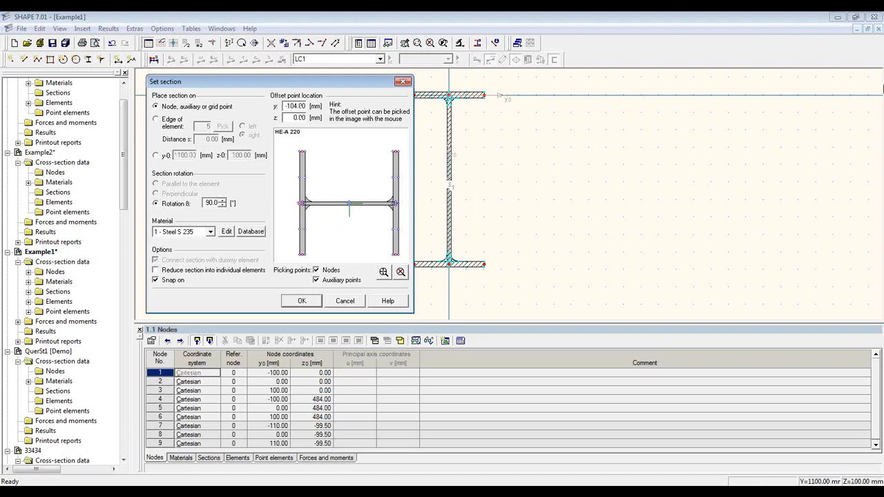
{"action": "left_click", "coordinate": [878, 36]}
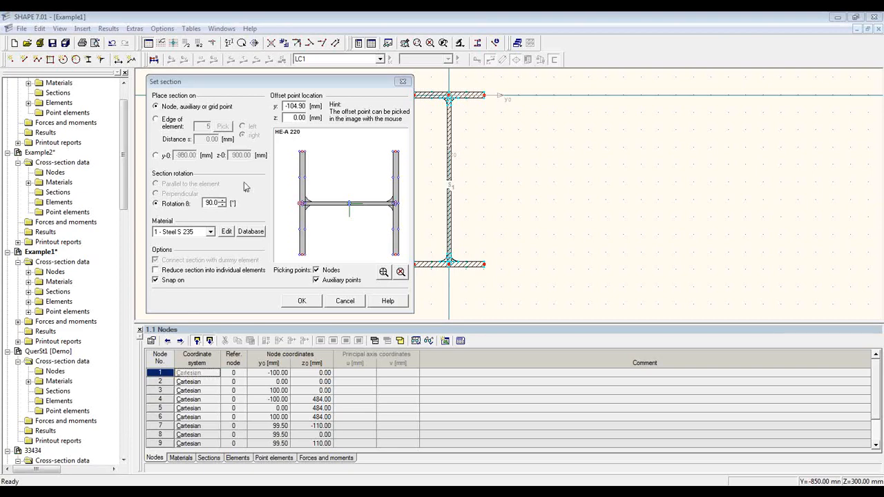
Step: Place the HE-A 220 on the right edge of the IPE 500 web, element 5, at a distance of 180 mm
{"action": "left_click", "coordinate": [173, 126]}
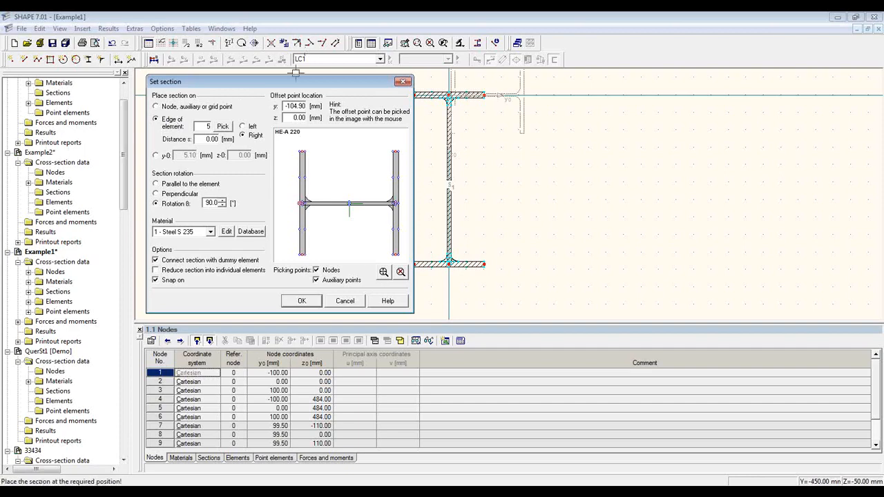
{"action": "left_click_drag", "start_coordinate": [297, 81], "coordinate": [251, 74]}
{"action": "left_click", "coordinate": [177, 119]}
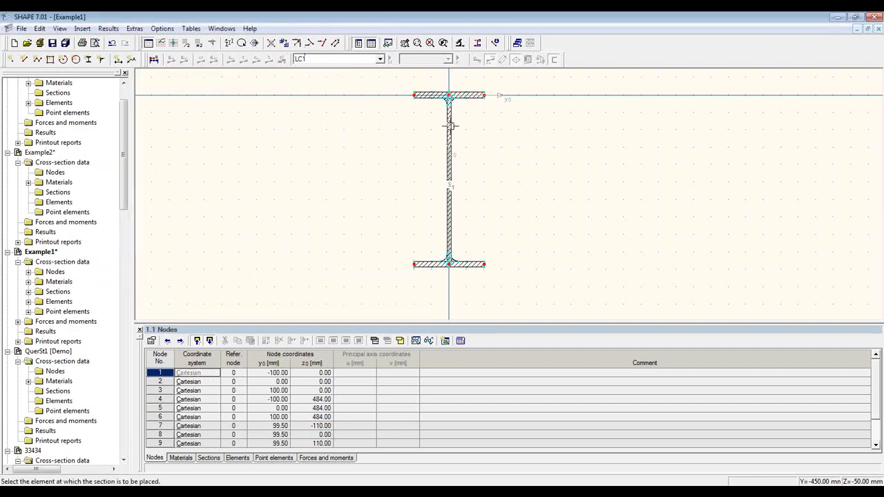
{"action": "left_click", "coordinate": [449, 130]}
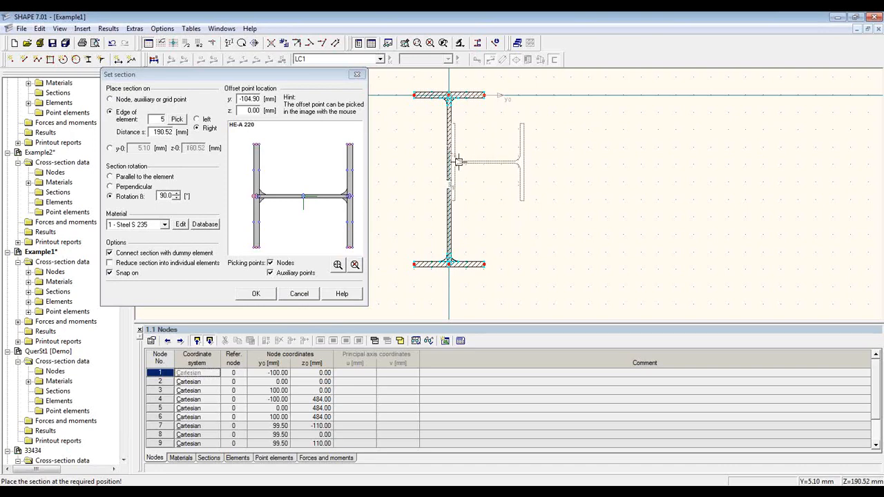
{"action": "left_click_drag", "start_coordinate": [153, 132], "coordinate": [170, 135]}
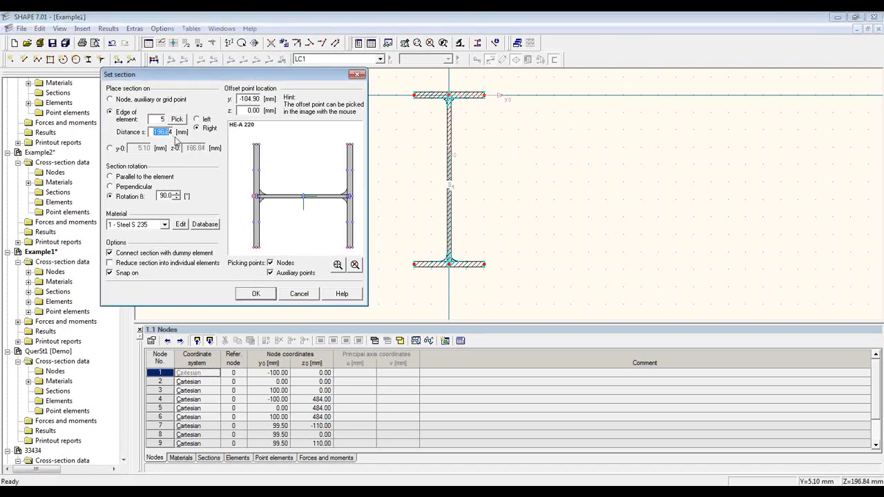
{"action": "type", "text": "1804"}
{"action": "left_click", "coordinate": [264, 296]}
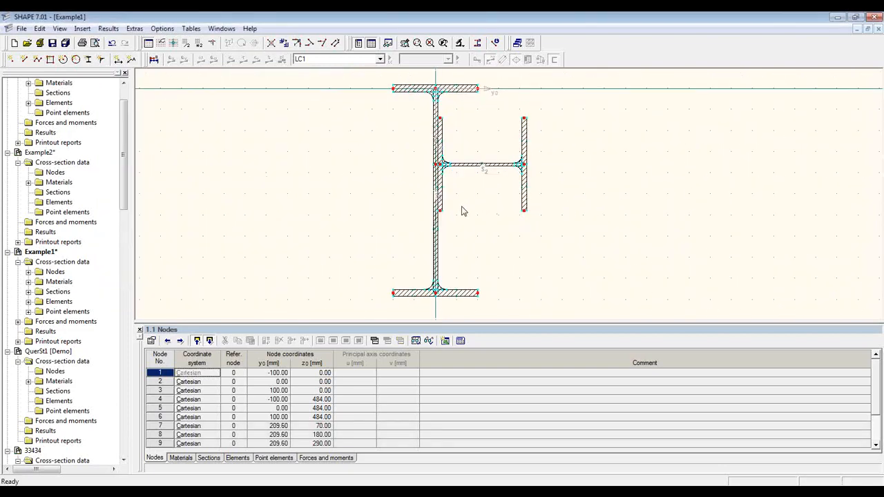
Step: Display the section details of the placed HE-A 220
{"action": "left_click", "coordinate": [450, 89]}
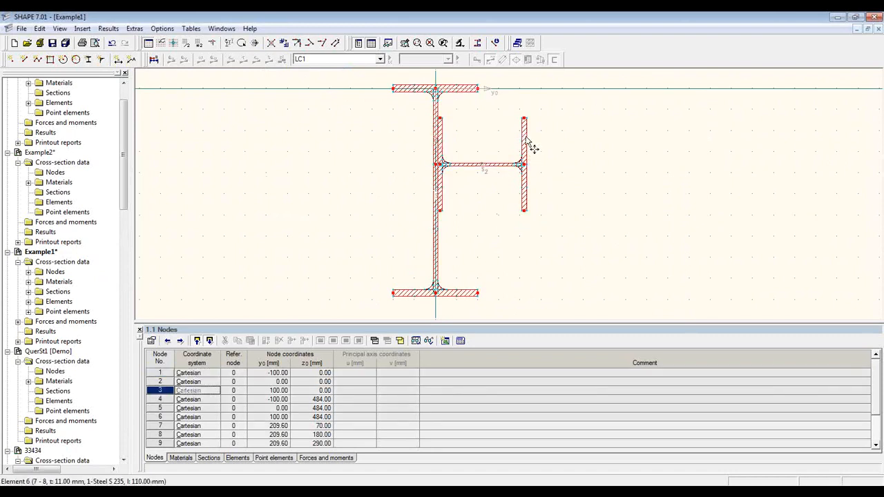
{"action": "left_click", "coordinate": [526, 139]}
{"action": "right_click", "coordinate": [526, 138]}
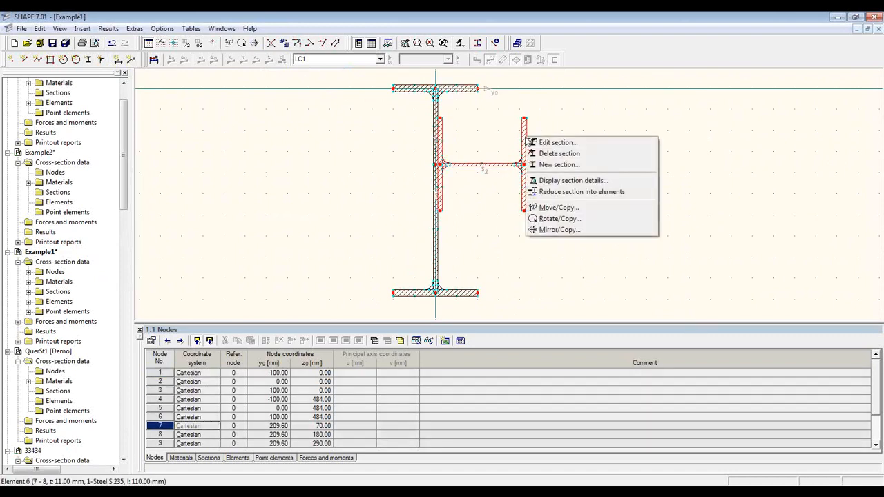
{"action": "left_click", "coordinate": [588, 181]}
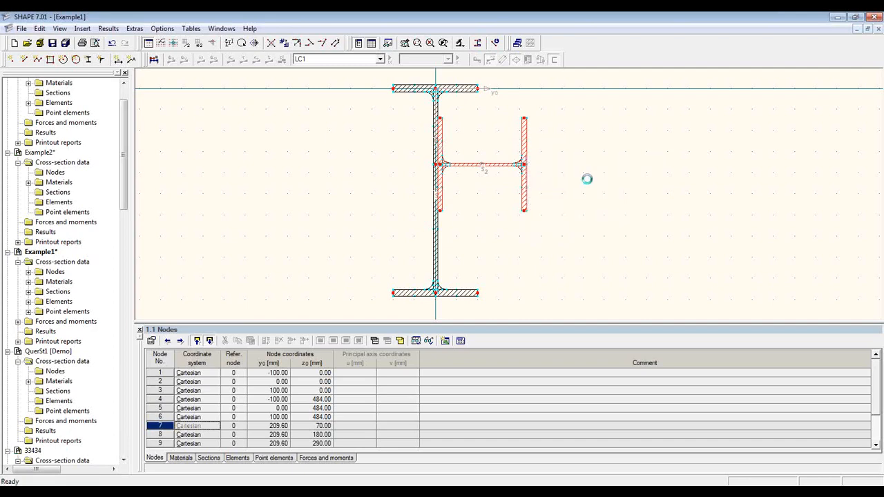
Step: Review the dimensions and section values in the HE-A 220 details, then close them
{"action": "mouse_move", "coordinate": [462, 153]}
{"action": "left_mouse_down"}
{"action": "mouse_move", "coordinate": [468, 202]}
{"action": "mouse_move", "coordinate": [471, 144]}
{"action": "left_mouse_up"}
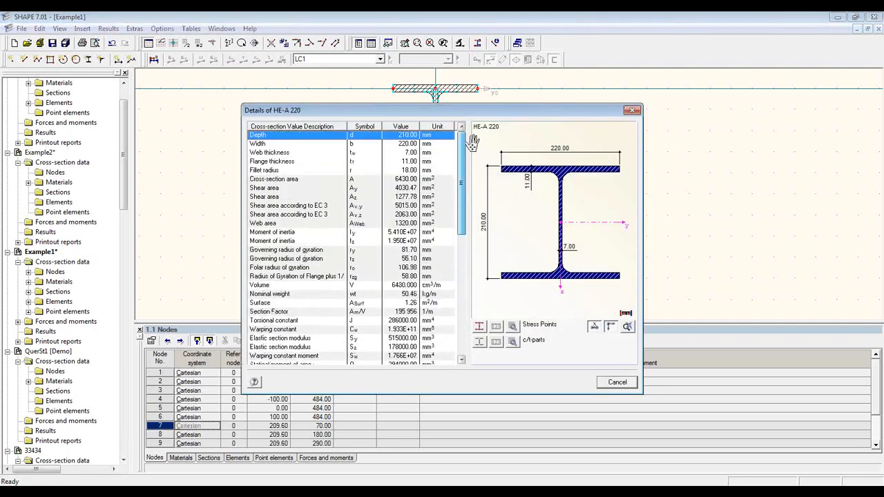
{"action": "left_click", "coordinate": [617, 381]}
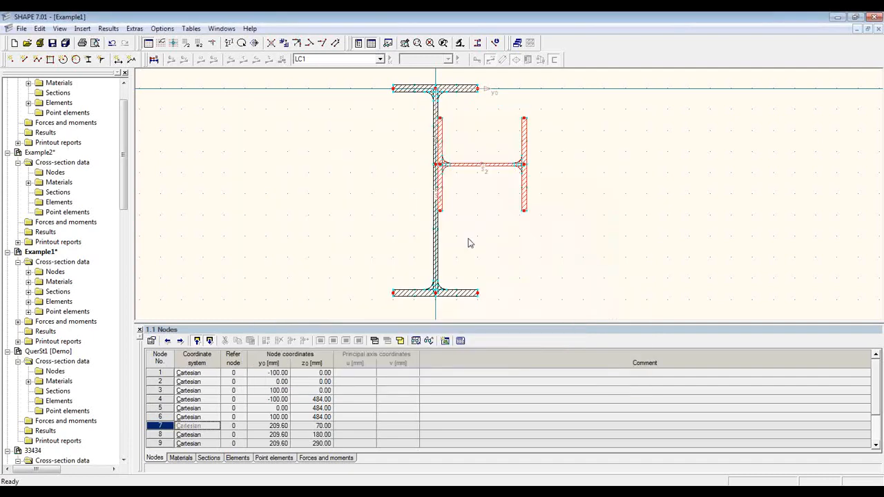
Step: Reduce the HE-A 220 section into individual elements and point elements
{"action": "scroll", "coordinate": [493, 151], "scroll_direction": "up", "scroll_amount": 1}
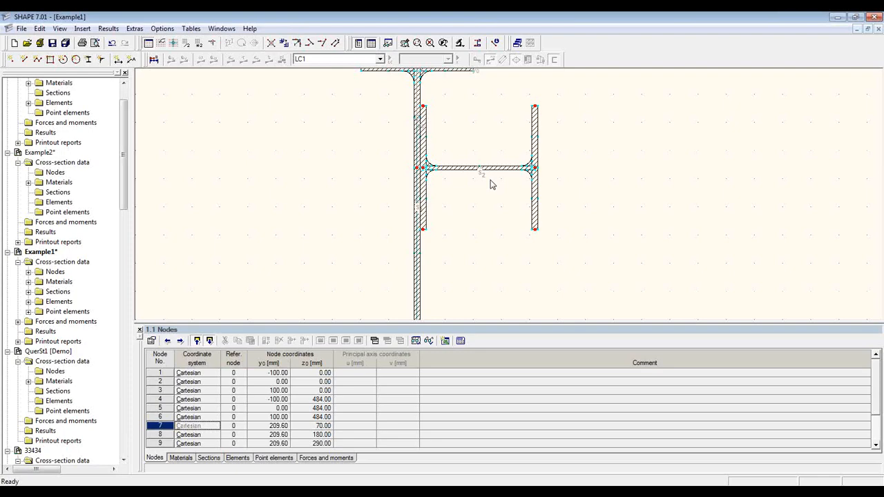
{"action": "scroll", "coordinate": [491, 183], "scroll_direction": "down", "scroll_amount": 1}
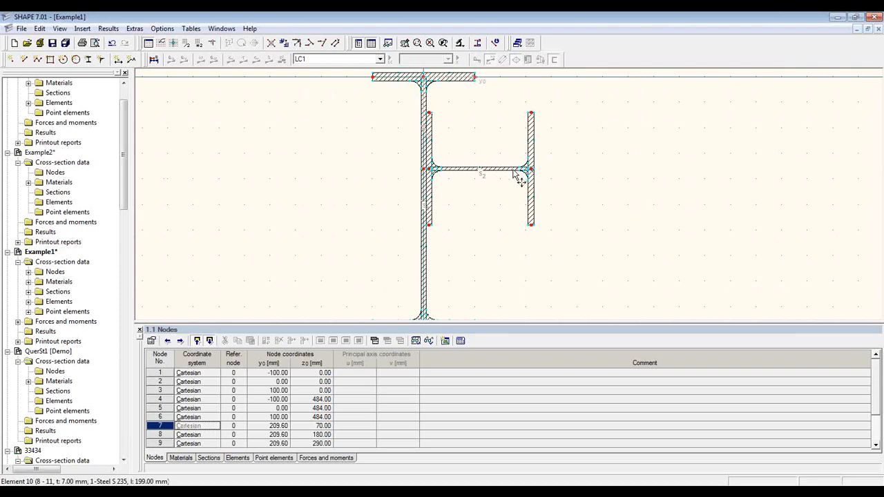
{"action": "left_click", "coordinate": [531, 138]}
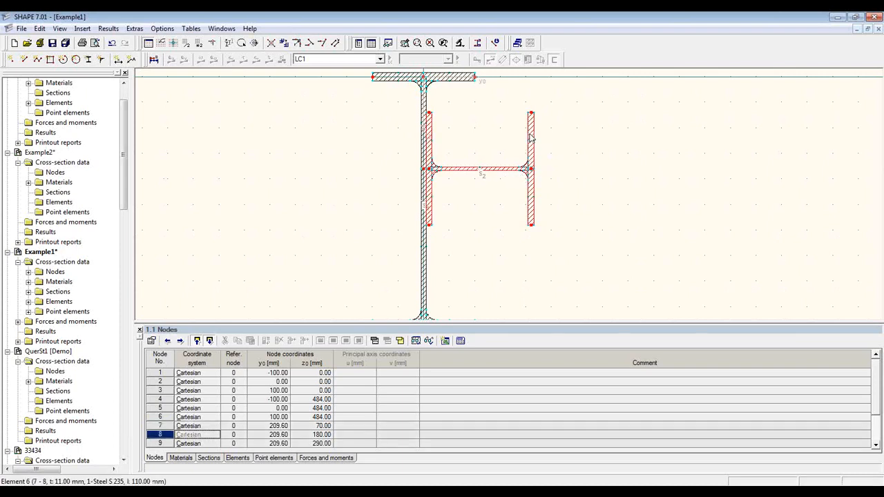
{"action": "right_click", "coordinate": [530, 138]}
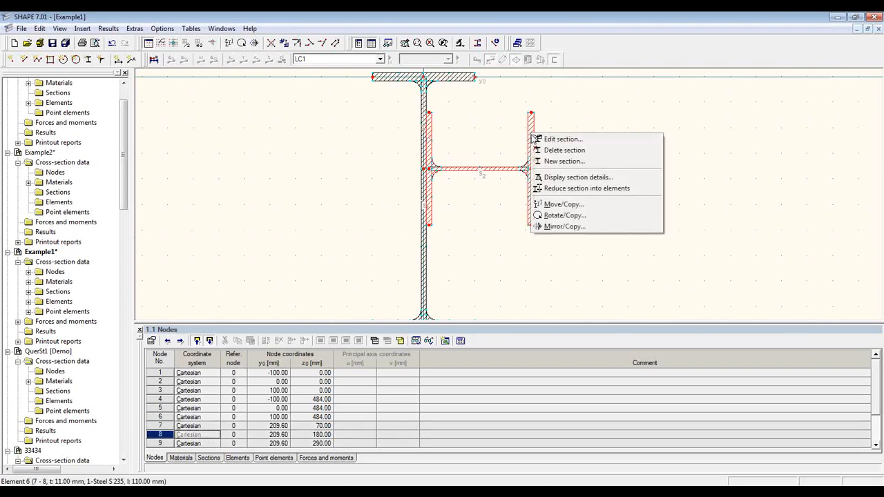
{"action": "left_click", "coordinate": [638, 194]}
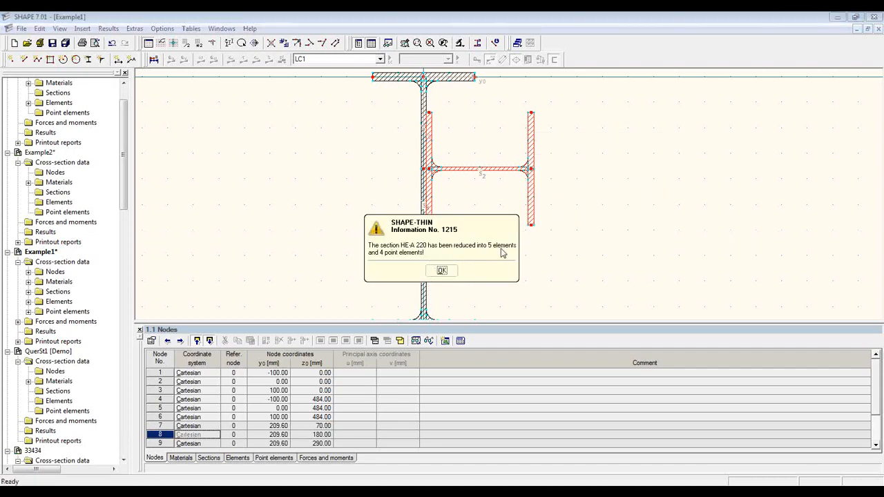
{"action": "left_click", "coordinate": [442, 270]}
Step: Examine the separate flange elements and fillet point elements of the reduced HE-A 220 by selecting them individually
{"action": "scroll", "coordinate": [499, 145], "scroll_direction": "up", "scroll_amount": 3}
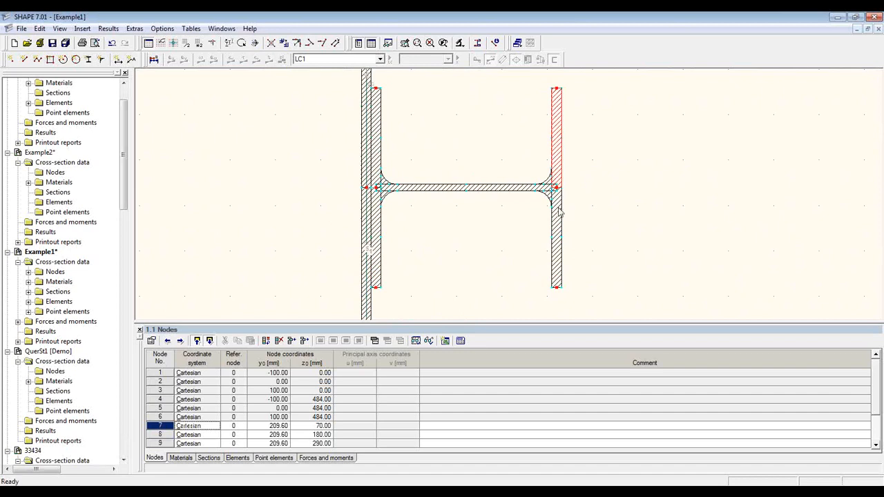
{"action": "left_click", "coordinate": [561, 217]}
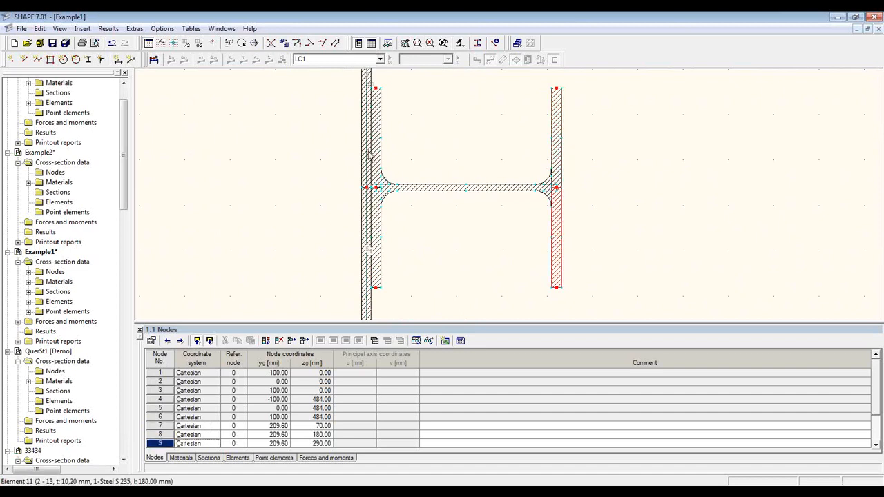
{"action": "left_click", "coordinate": [380, 216]}
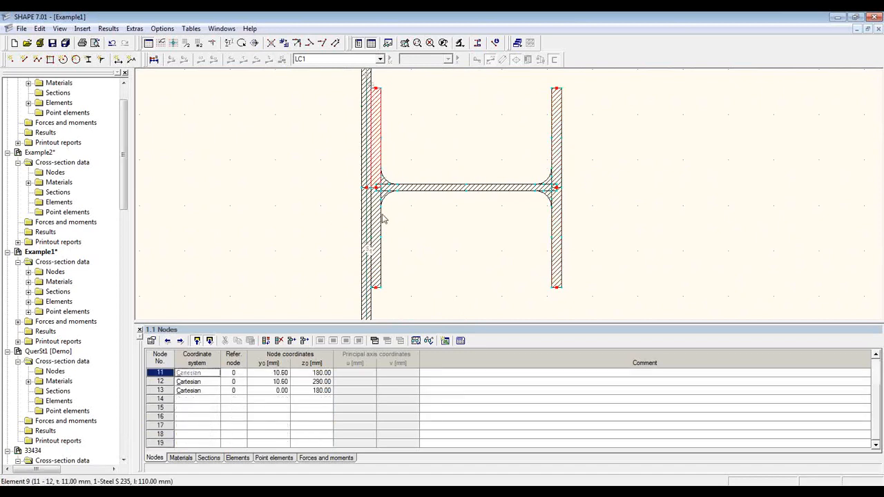
{"action": "left_click", "coordinate": [453, 194]}
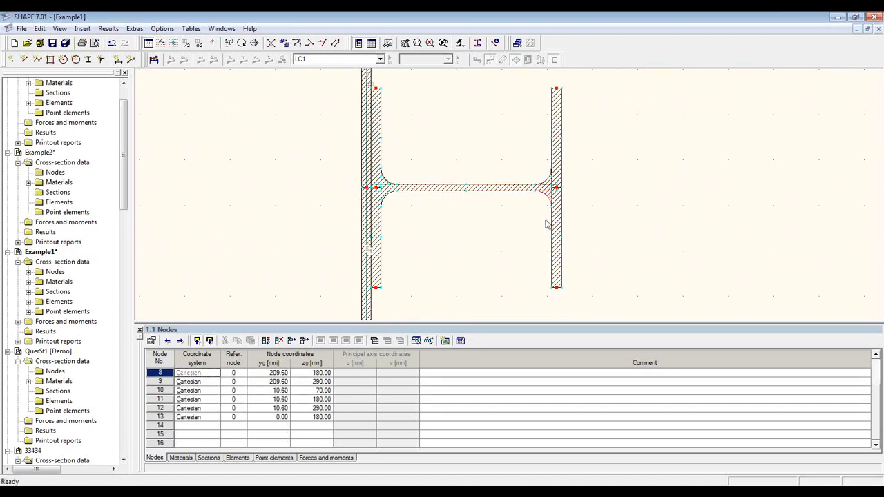
Step: Insert a 30 mm opening in the HE-A 220 web, element 10, 65 mm from the element start, as a dummy element
{"action": "left_click", "coordinate": [422, 189]}
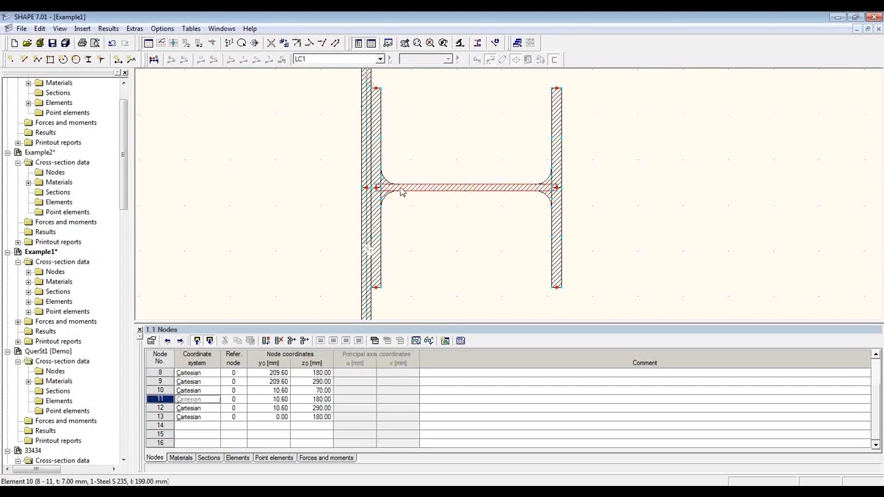
{"action": "right_click", "coordinate": [497, 188]}
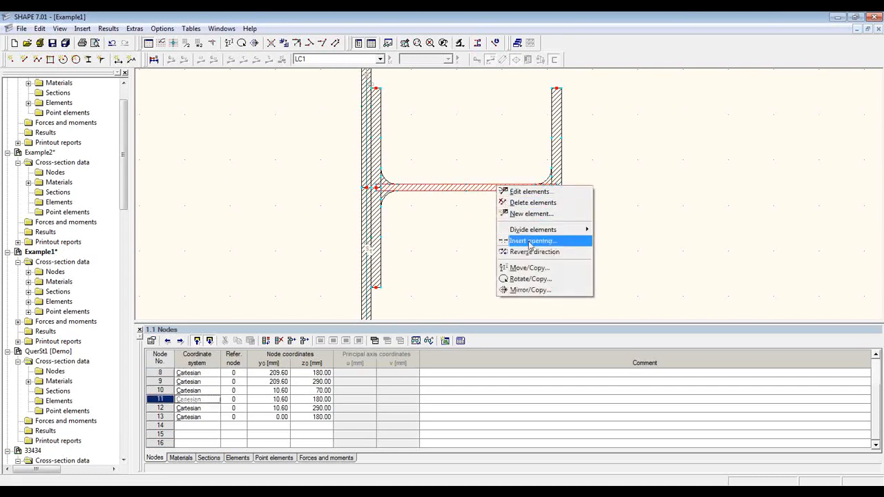
{"action": "left_click", "coordinate": [569, 242]}
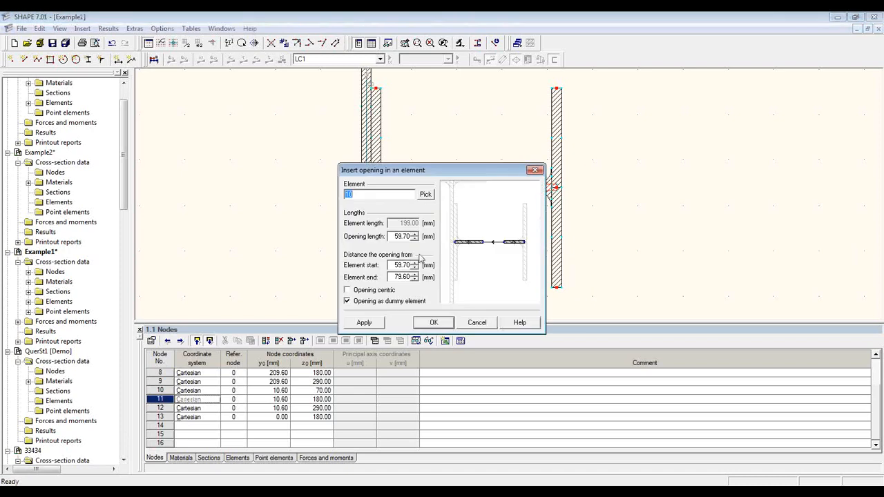
{"action": "double_click", "coordinate": [397, 236]}
{"action": "type", "text": "30"}
{"action": "double_click", "coordinate": [400, 265]}
{"action": "type", "text": "65"}
{"action": "left_click", "coordinate": [434, 322]}
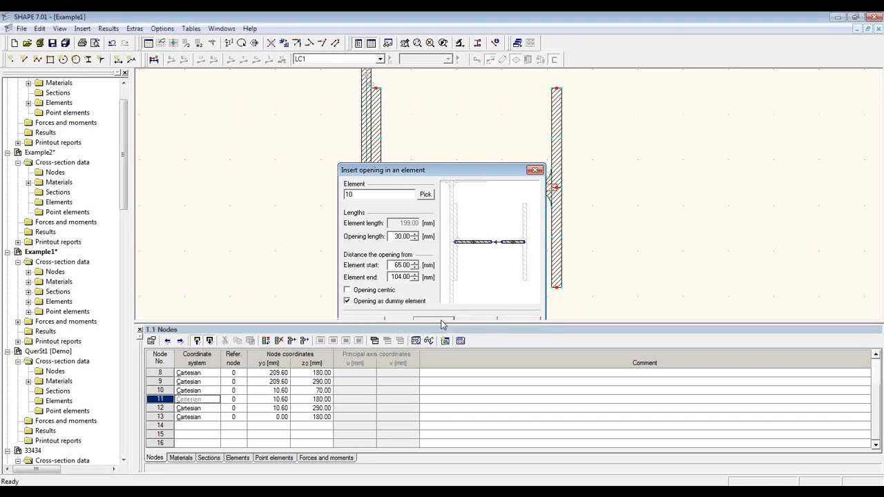
Step: Enable the effective thickness for shear transfer on the dummy element spanning the web opening, element 14
{"action": "scroll", "coordinate": [473, 206], "scroll_direction": "up", "scroll_amount": 3}
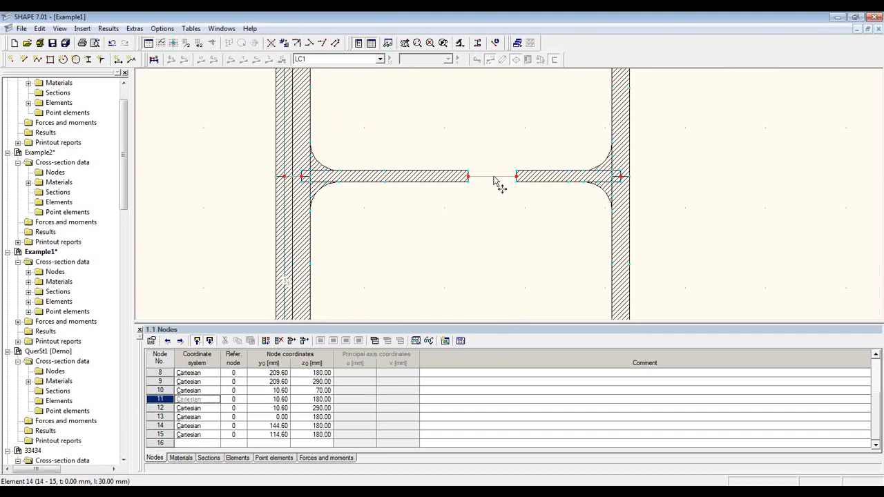
{"action": "left_click", "coordinate": [494, 178]}
{"action": "right_click", "coordinate": [494, 181]}
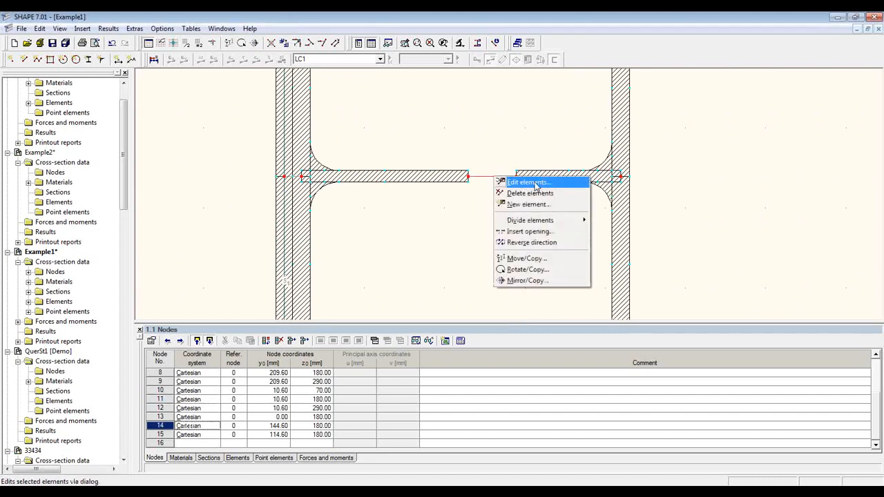
{"action": "left_click", "coordinate": [534, 184]}
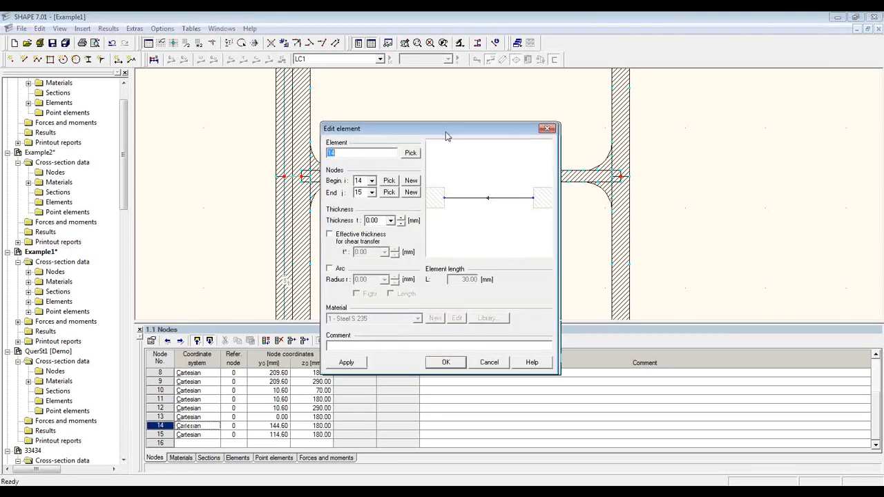
{"action": "left_click_drag", "start_coordinate": [448, 133], "coordinate": [326, 109]}
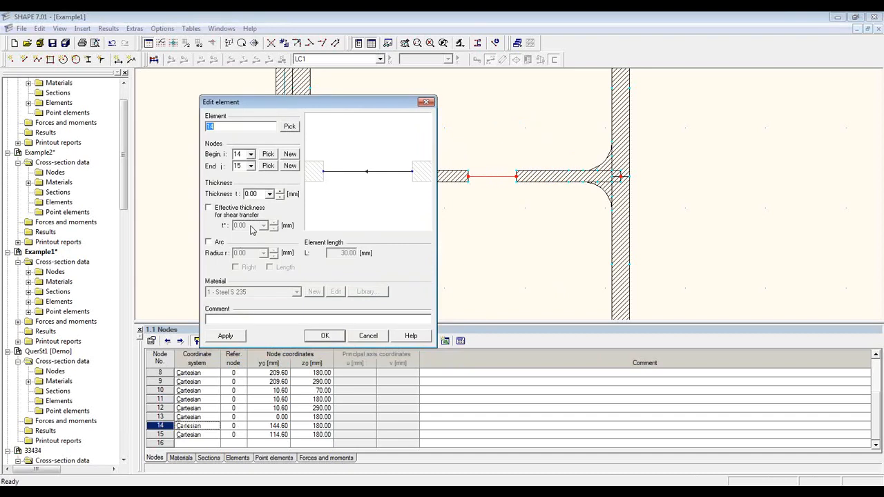
{"action": "left_click", "coordinate": [224, 211]}
{"action": "left_click", "coordinate": [324, 336]}
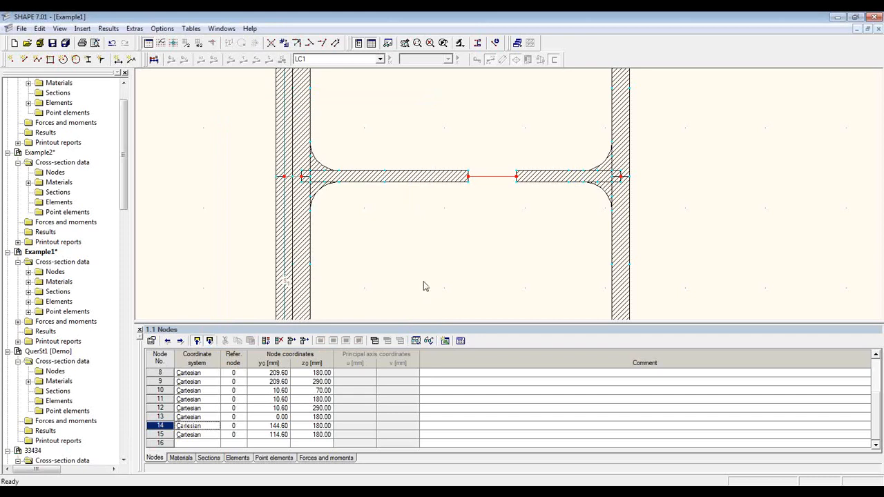
Step: Place a 10 mm radius rounding in the corner between the HE-A 220's left flange lower end and the IPE web, at y 5.10, z 290.00 mm
{"action": "scroll", "coordinate": [404, 279], "scroll_direction": "down", "scroll_amount": 1}
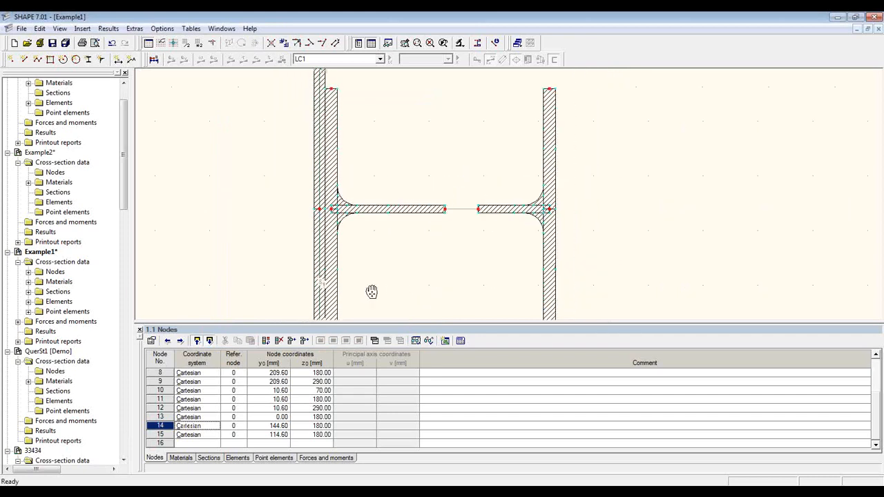
{"action": "mouse_move", "coordinate": [367, 292]}
{"action": "middle_mouse_down"}
{"action": "mouse_move", "coordinate": [368, 263]}
{"action": "mouse_move", "coordinate": [394, 241]}
{"action": "middle_mouse_up"}
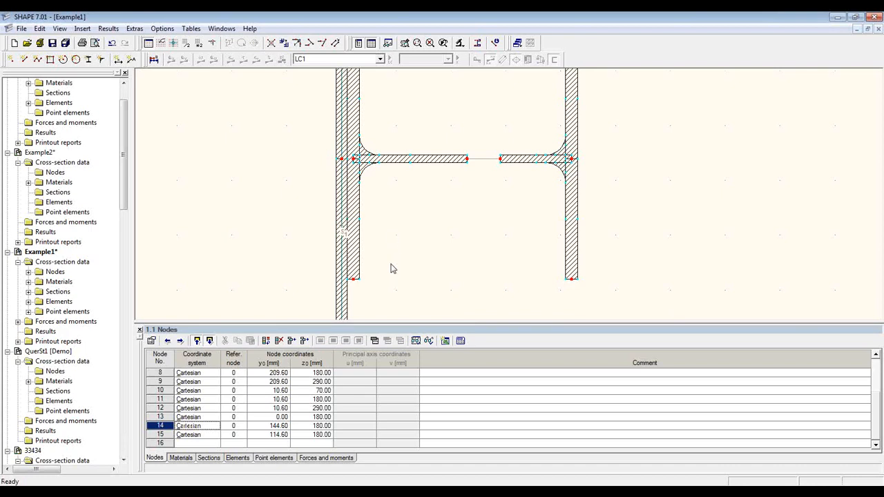
{"action": "mouse_move", "coordinate": [391, 267]}
{"action": "middle_mouse_down"}
{"action": "mouse_move", "coordinate": [414, 221]}
{"action": "mouse_move", "coordinate": [446, 220]}
{"action": "mouse_move", "coordinate": [460, 210]}
{"action": "middle_mouse_up"}
{"action": "scroll", "coordinate": [432, 222], "scroll_direction": "up", "scroll_amount": 4}
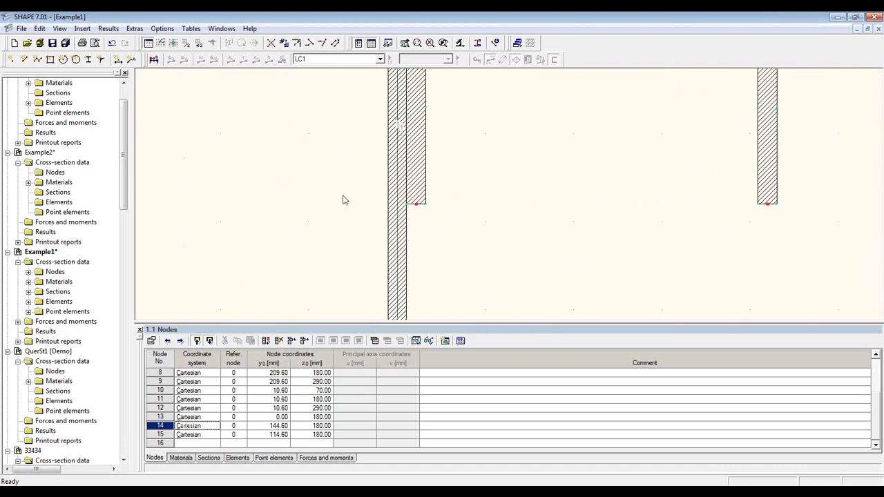
{"action": "left_click", "coordinate": [101, 62]}
{"action": "left_click_drag", "start_coordinate": [143, 77], "coordinate": [194, 108]}
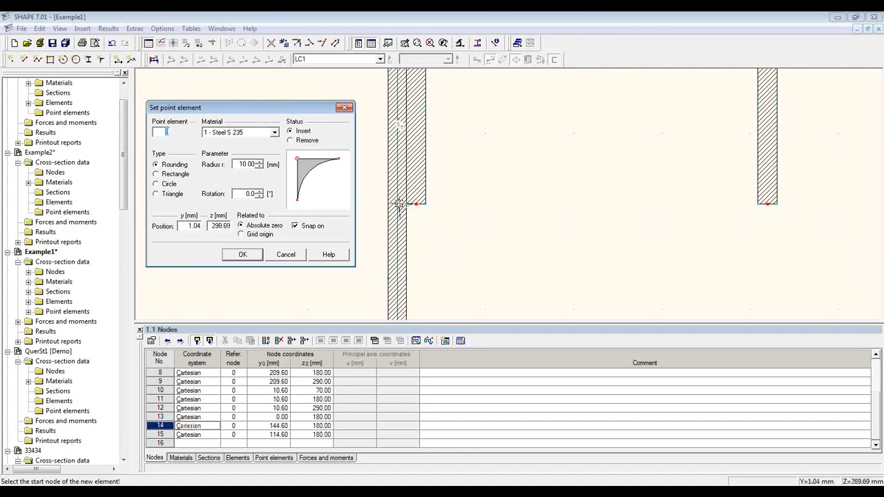
{"action": "scroll", "coordinate": [406, 205], "scroll_direction": "up", "scroll_amount": 1}
{"action": "scroll", "coordinate": [406, 205], "scroll_direction": "up", "scroll_amount": 1}
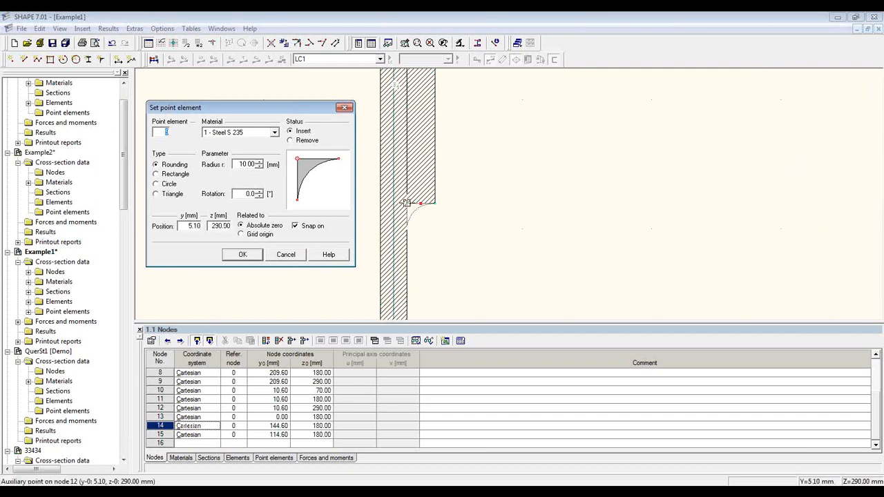
{"action": "left_click", "coordinate": [406, 203]}
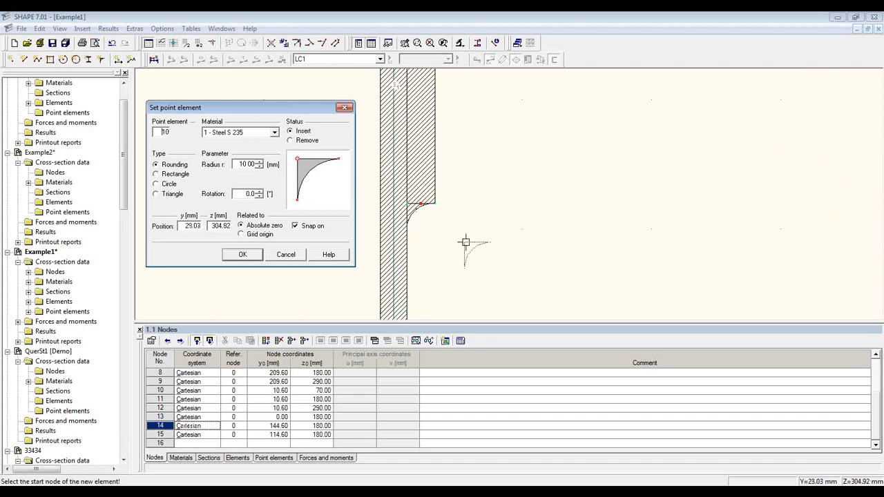
Step: Place a 10 mm radius rounding rotated -90° where the left flange's upper end meets the IPE web, at y 5.10, z 70.00 mm
{"action": "middle_click_drag", "start_coordinate": [491, 103], "coordinate": [470, 266]}
{"action": "left_click", "coordinate": [258, 194]}
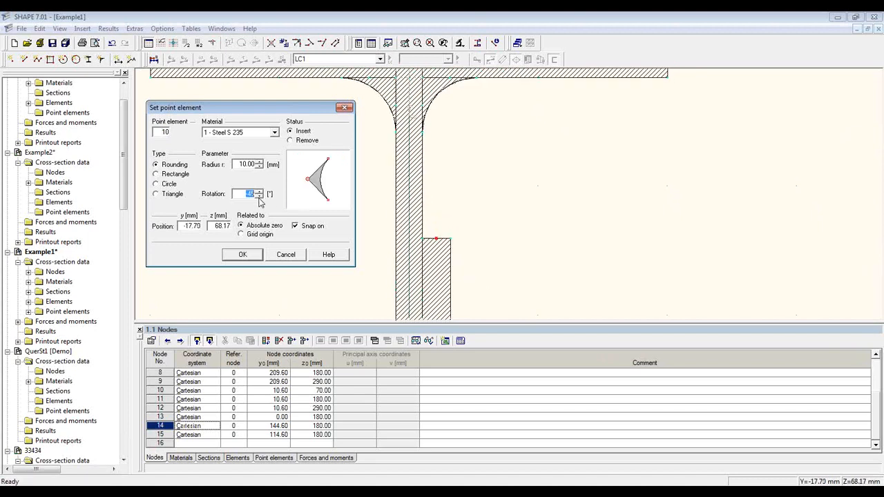
{"action": "left_click", "coordinate": [258, 193]}
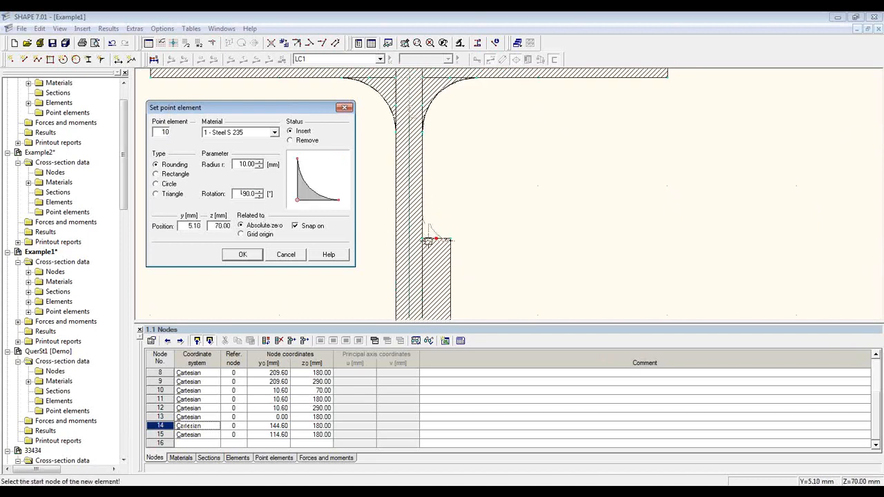
{"action": "left_click", "coordinate": [435, 238]}
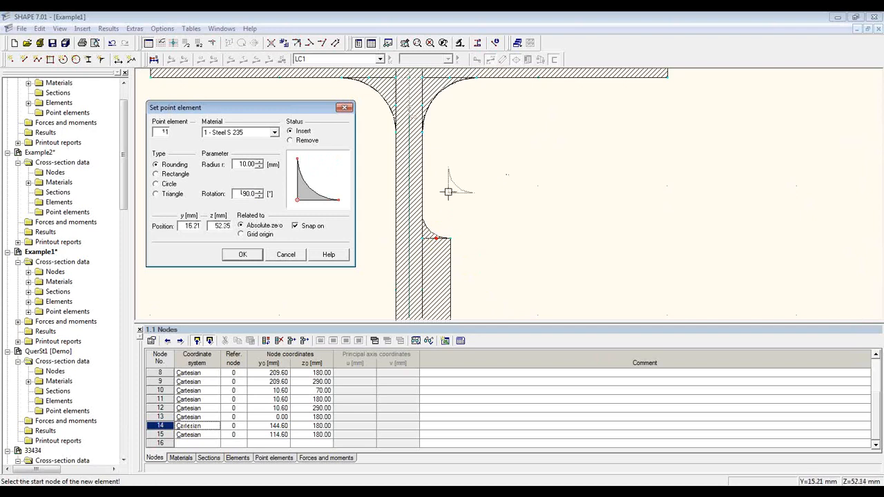
{"action": "key", "text": "Escape"}
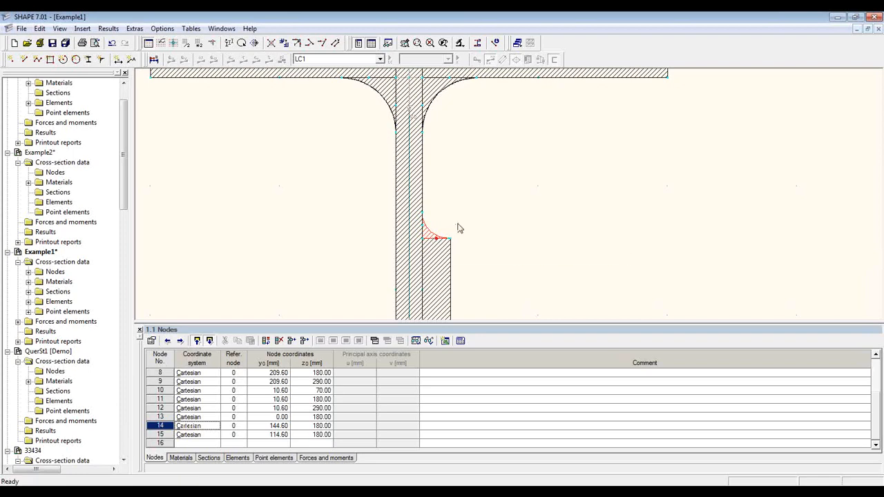
Step: Run a plausibility check on the input data of the whole combined cross-section
{"action": "scroll", "coordinate": [479, 223], "scroll_direction": "down", "scroll_amount": 3}
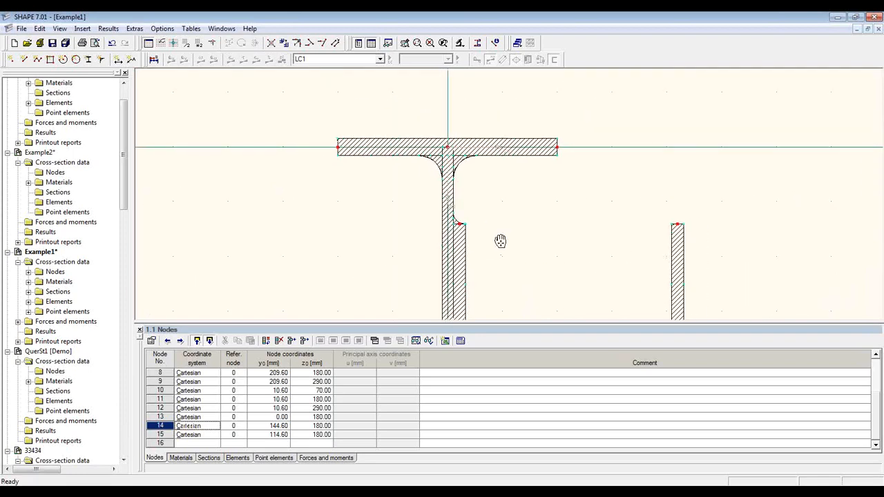
{"action": "middle_click_drag", "start_coordinate": [499, 241], "coordinate": [424, 171]}
{"action": "scroll", "coordinate": [458, 276], "scroll_direction": "down", "scroll_amount": 3}
{"action": "middle_click_drag", "start_coordinate": [454, 267], "coordinate": [486, 238]}
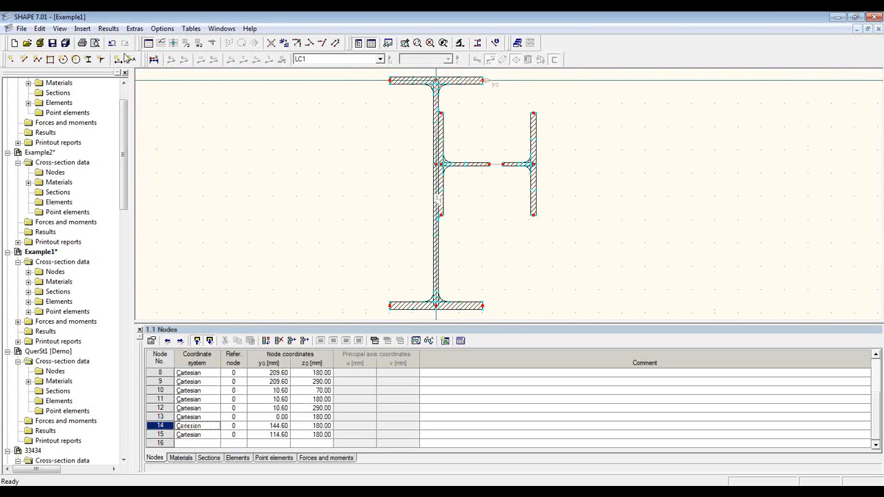
{"action": "left_click", "coordinate": [134, 29]}
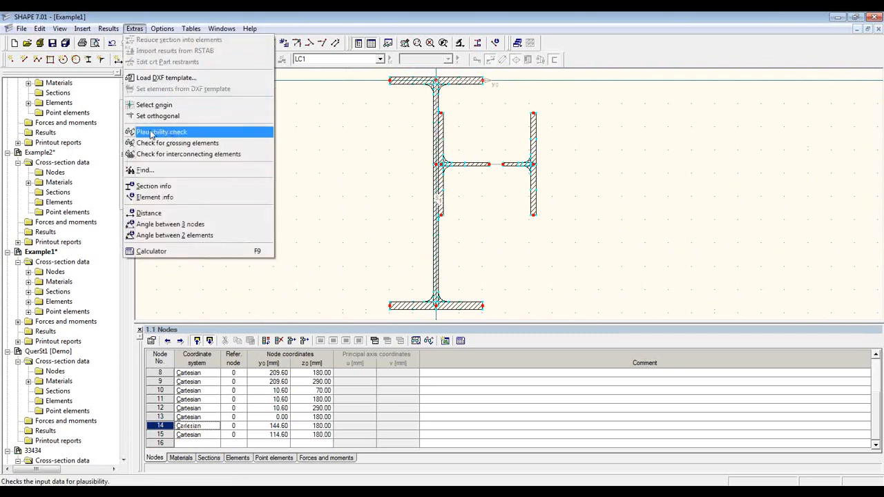
{"action": "left_click", "coordinate": [215, 135]}
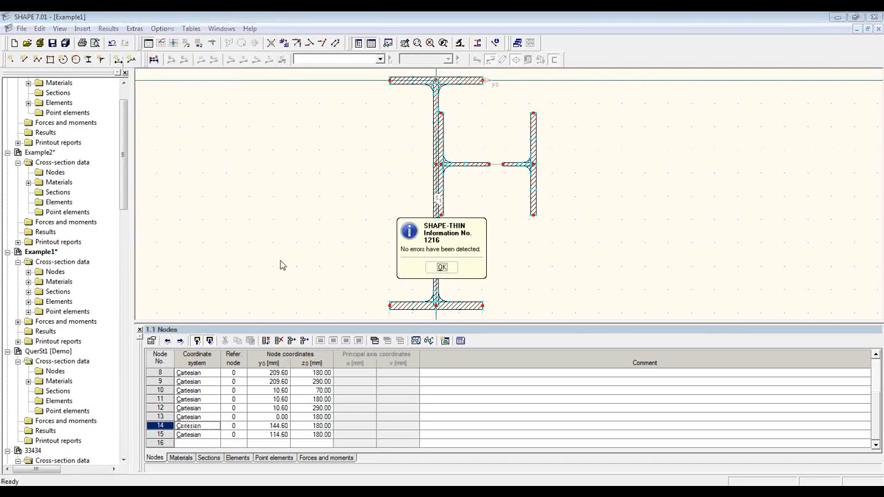
{"action": "left_click", "coordinate": [442, 268]}
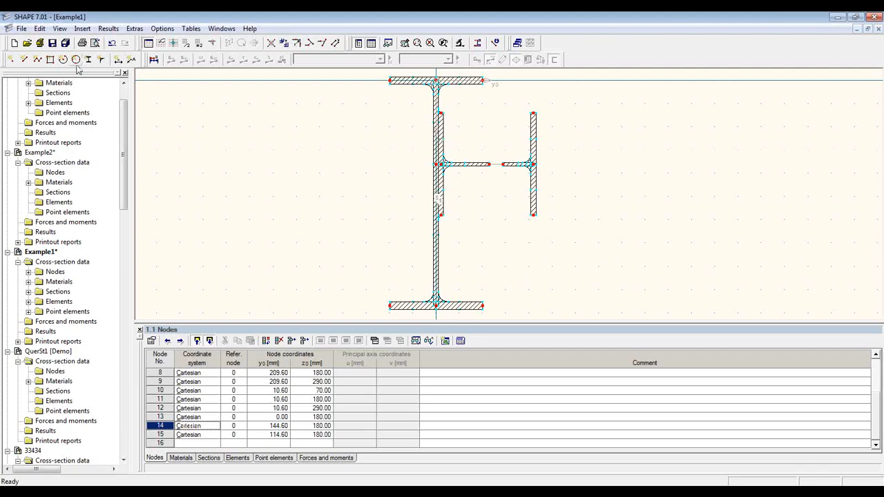
Step: Calculate the cross-section and review the section properties table, including the list of rows that can be shown
{"action": "left_click", "coordinate": [153, 59]}
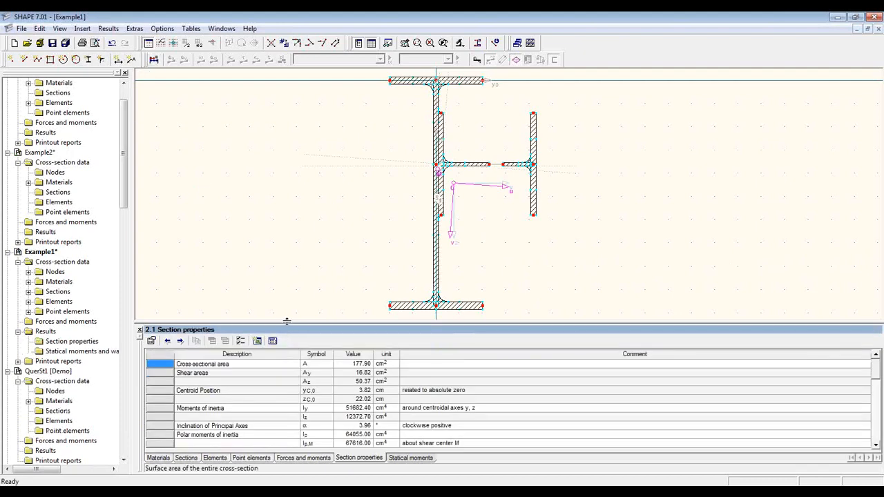
{"action": "left_click_drag", "start_coordinate": [287, 322], "coordinate": [290, 163]}
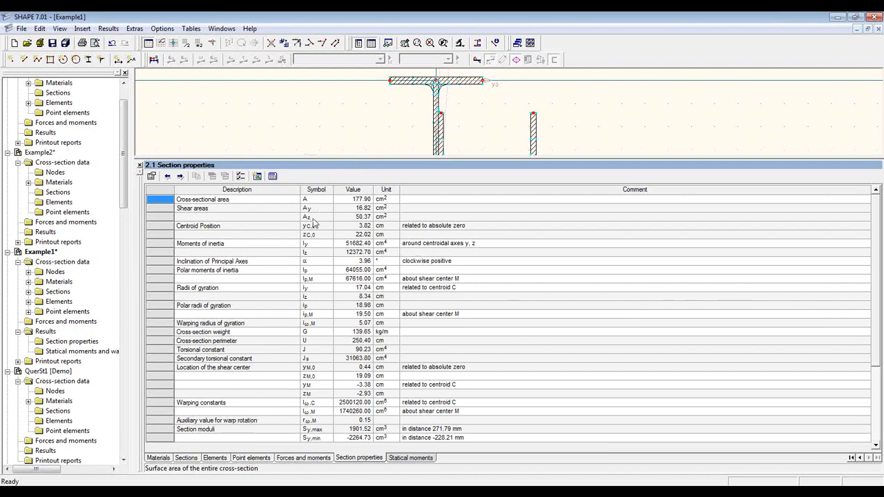
{"action": "left_click", "coordinate": [240, 176]}
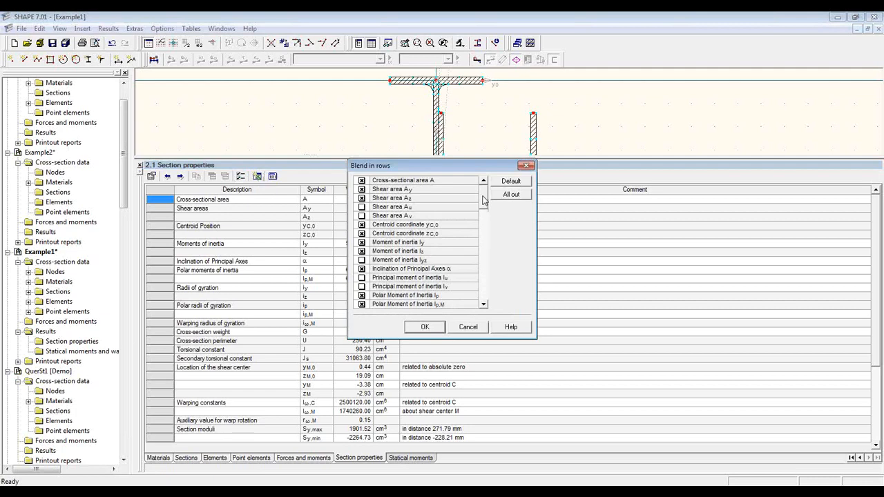
{"action": "mouse_move", "coordinate": [484, 202]}
{"action": "left_mouse_down"}
{"action": "mouse_move", "coordinate": [485, 217]}
{"action": "mouse_move", "coordinate": [485, 207]}
{"action": "left_mouse_up"}
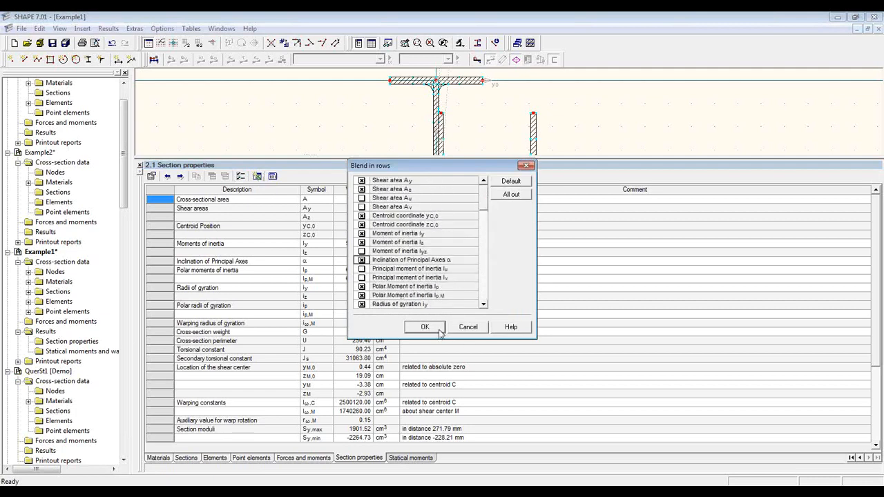
{"action": "left_click", "coordinate": [461, 330]}
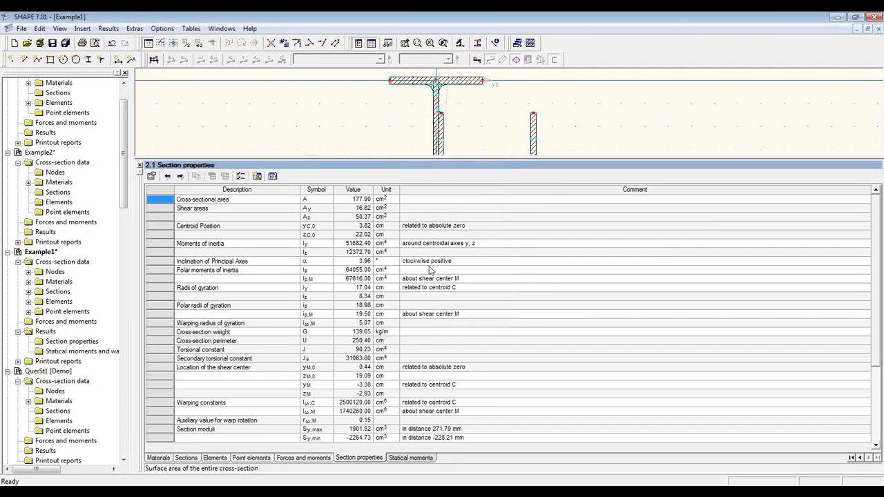
Step: Review the statical moments table, and display the Q-u, Q-v, Omega and Q-Omega distribution diagrams on the cross-section in turn
{"action": "left_click", "coordinate": [411, 459]}
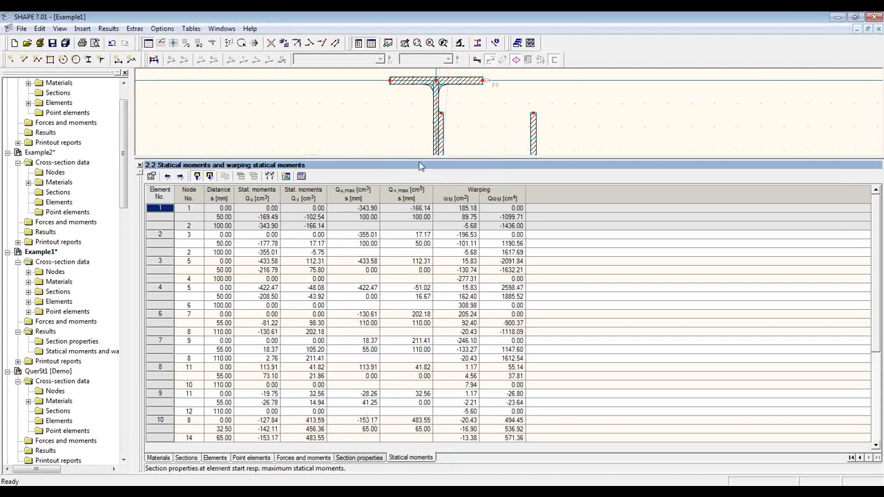
{"action": "left_click_drag", "start_coordinate": [419, 159], "coordinate": [412, 320]}
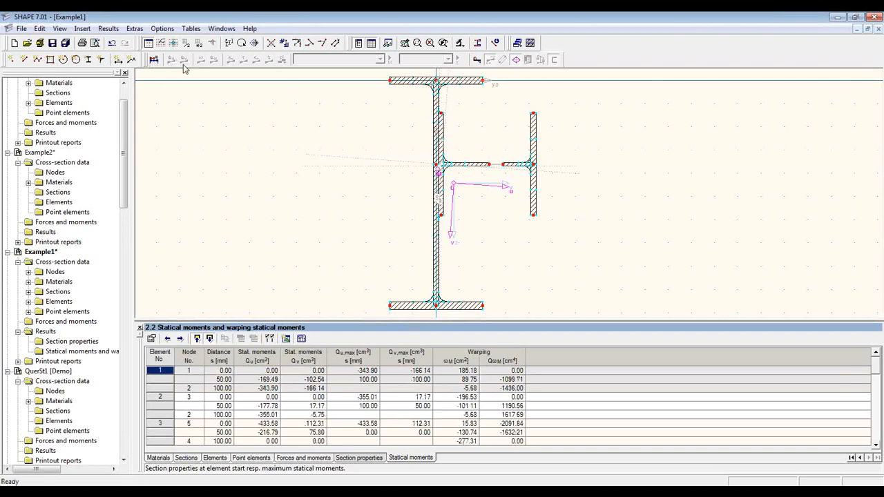
{"action": "left_click", "coordinate": [153, 59]}
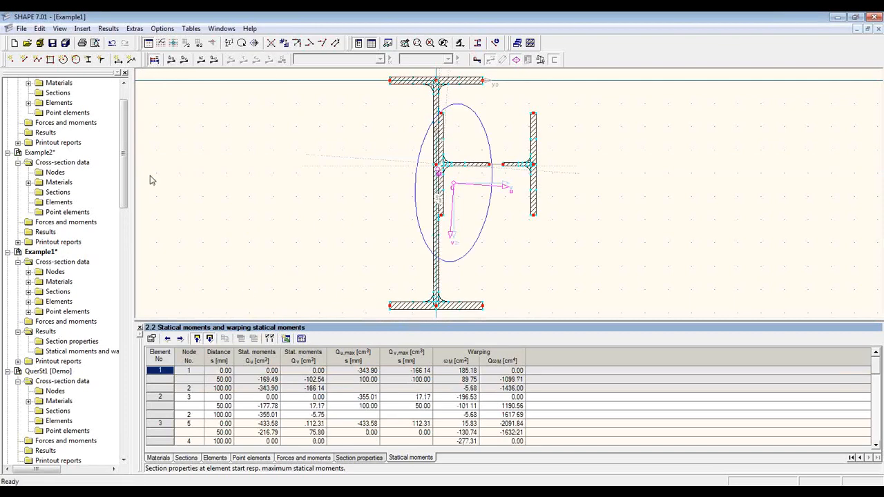
{"action": "left_click", "coordinate": [171, 60]}
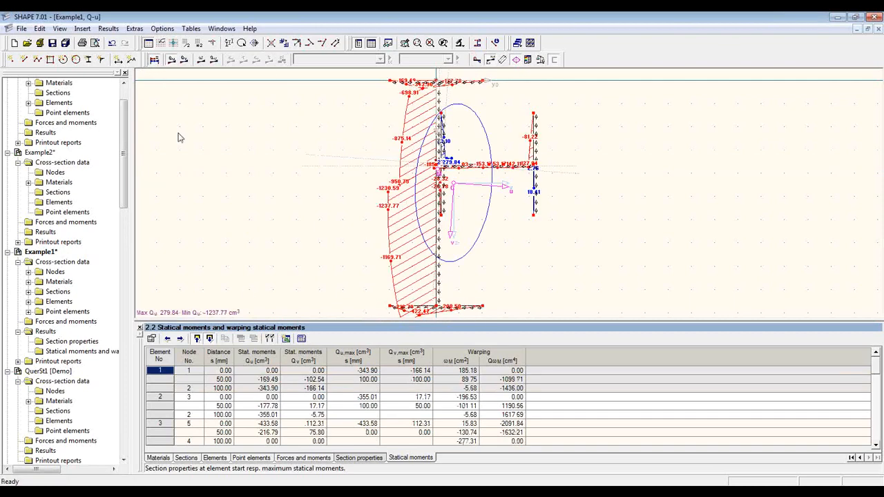
{"action": "left_click", "coordinate": [184, 60]}
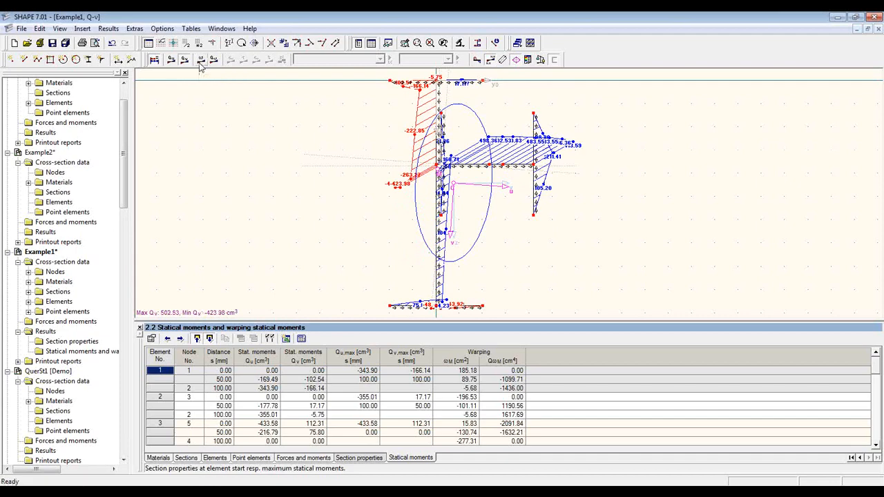
{"action": "left_click", "coordinate": [201, 61]}
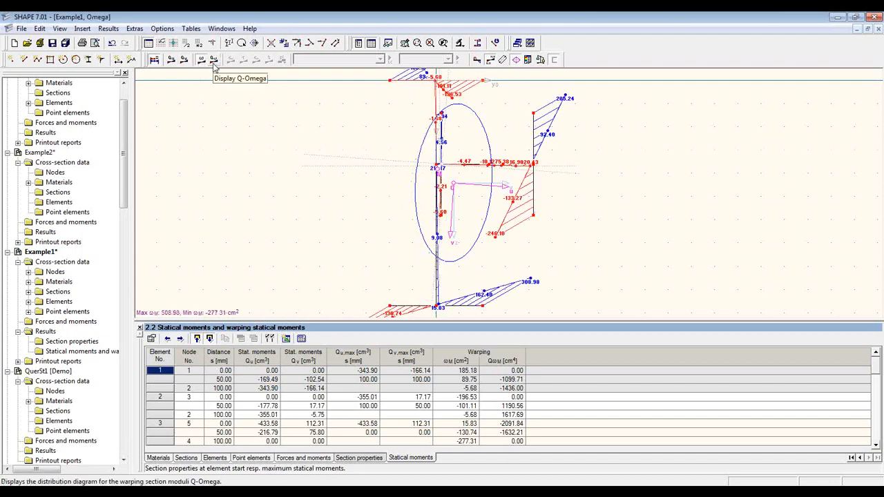
{"action": "left_click", "coordinate": [214, 62]}
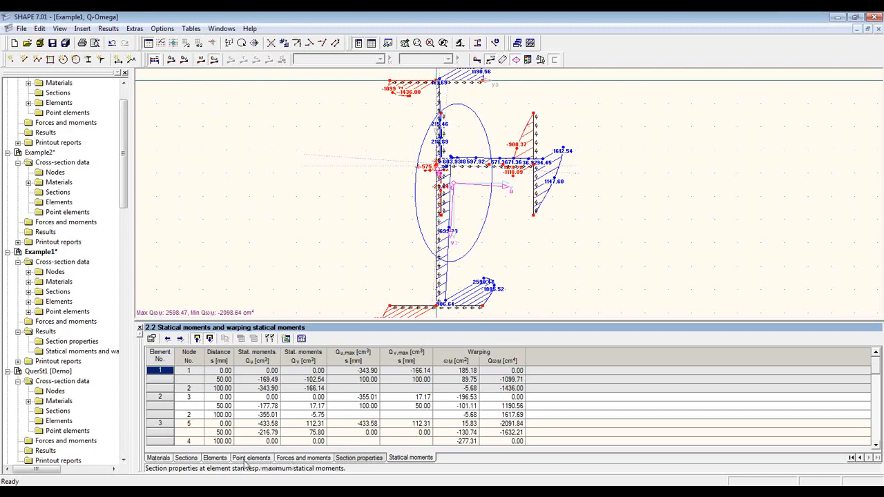
Step: Define load case LC1 at location x 0.00 mm with axial force N -80 kN and bending moments M-u 50 kNm and M-v 10 kNm
{"action": "left_click", "coordinate": [361, 458]}
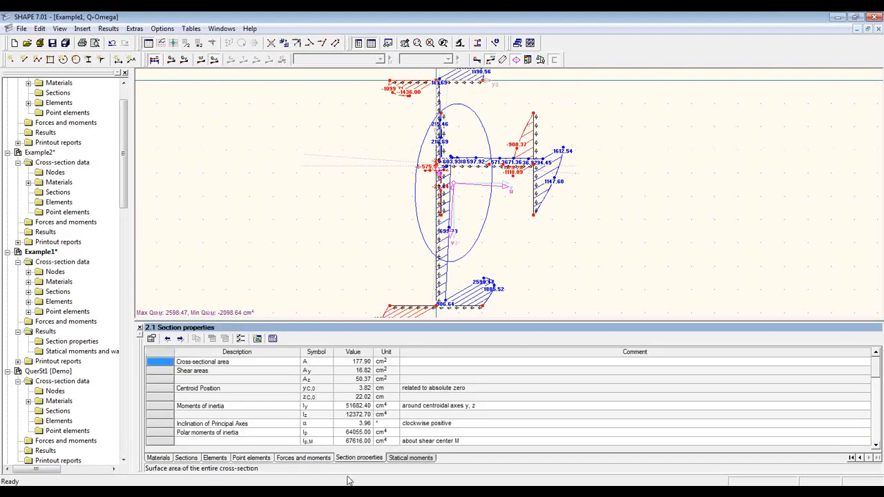
{"action": "left_click", "coordinate": [311, 459]}
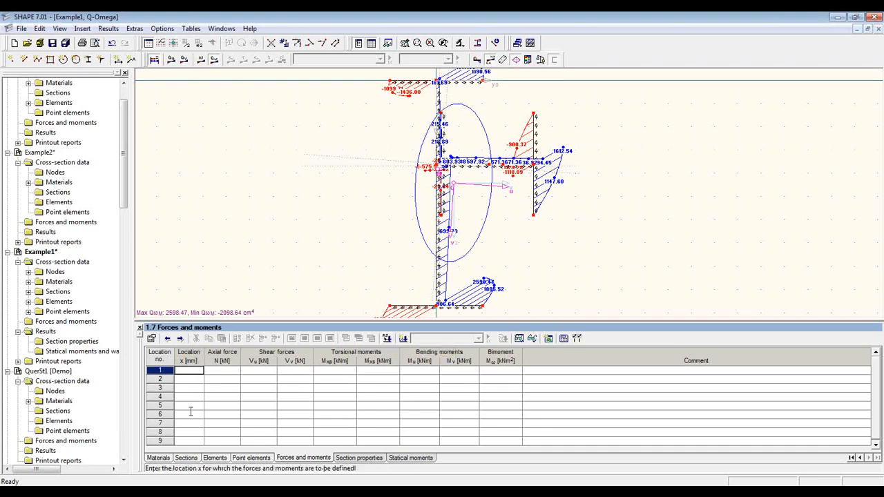
{"action": "type", "text": "0.0"}
{"action": "key", "text": "Return"}
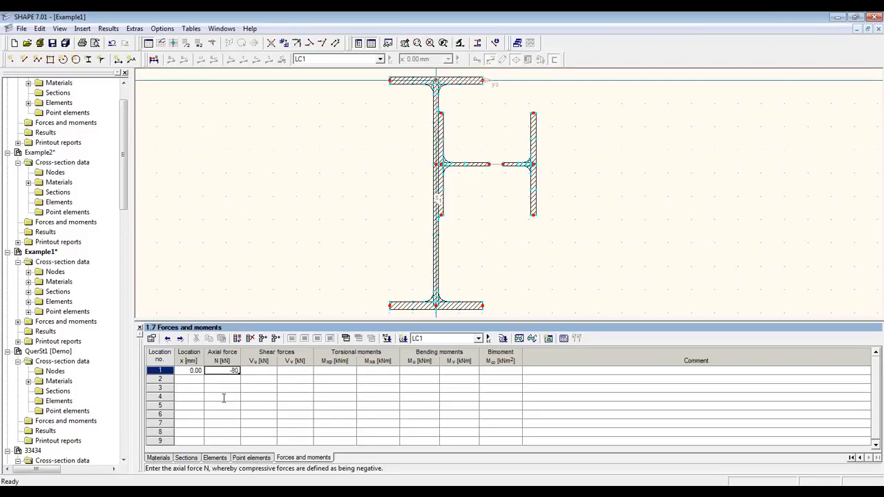
{"action": "key", "text": "Return"}
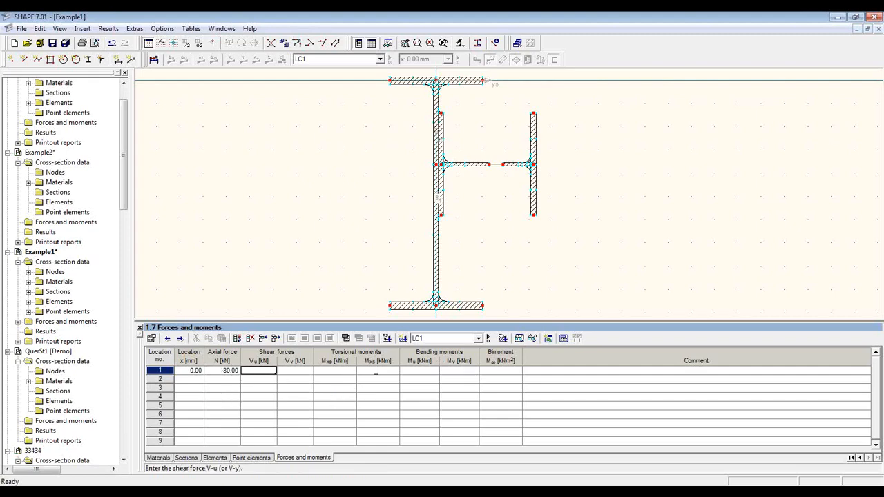
{"action": "left_click", "coordinate": [417, 370]}
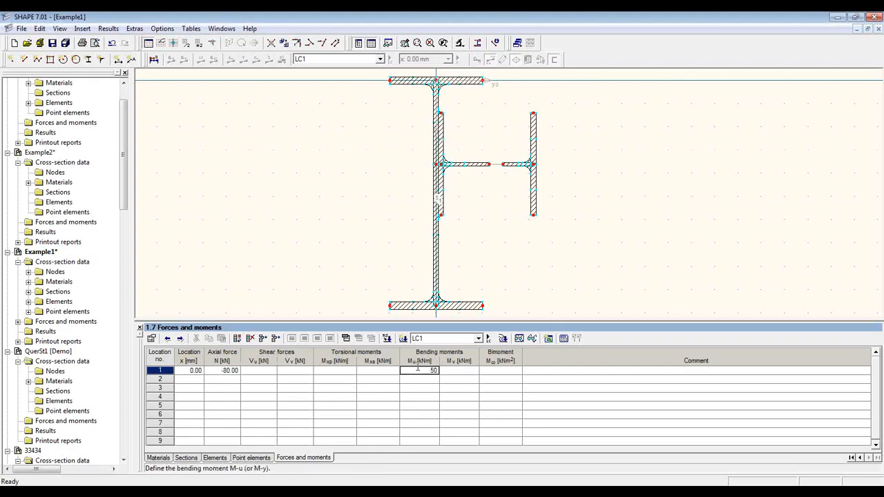
{"action": "type", "text": "50"}
{"action": "key", "text": "Return"}
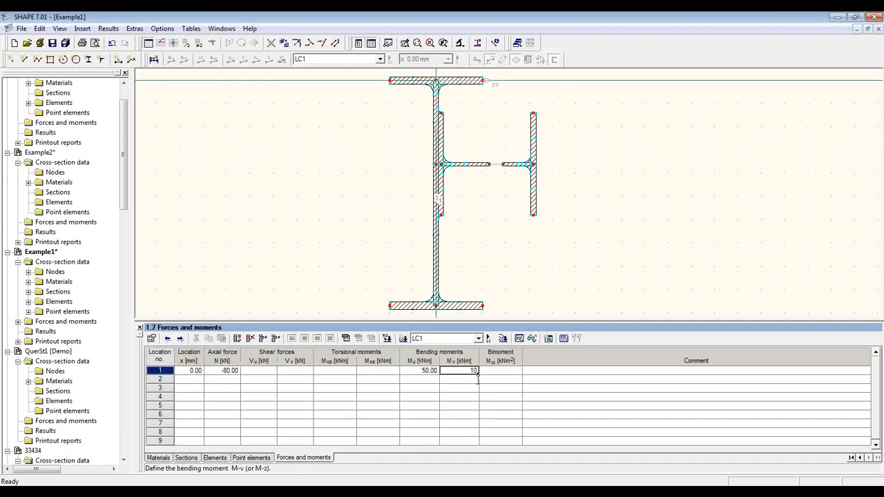
{"action": "key", "text": "Return"}
Step: Create load case LC2 at location x 0.00 mm with N -30 kN, M-u 50 kNm and M-v -10 kNm
{"action": "left_click", "coordinate": [403, 338]}
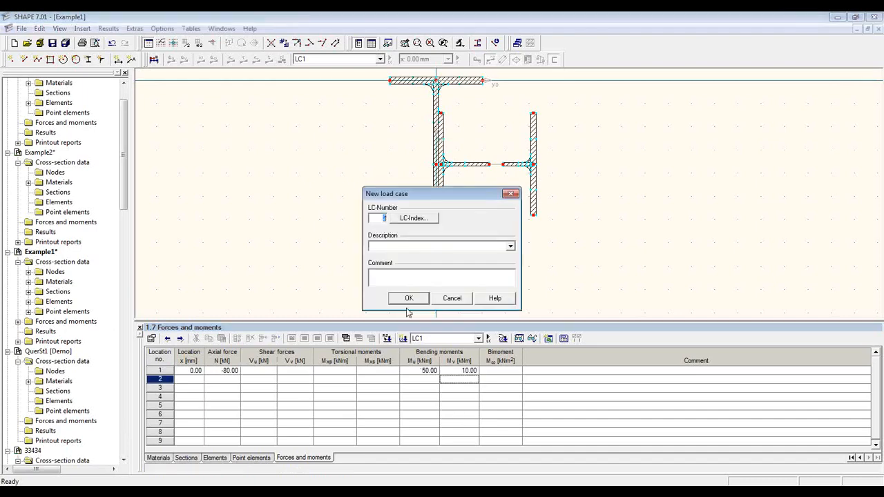
{"action": "left_click", "coordinate": [407, 296]}
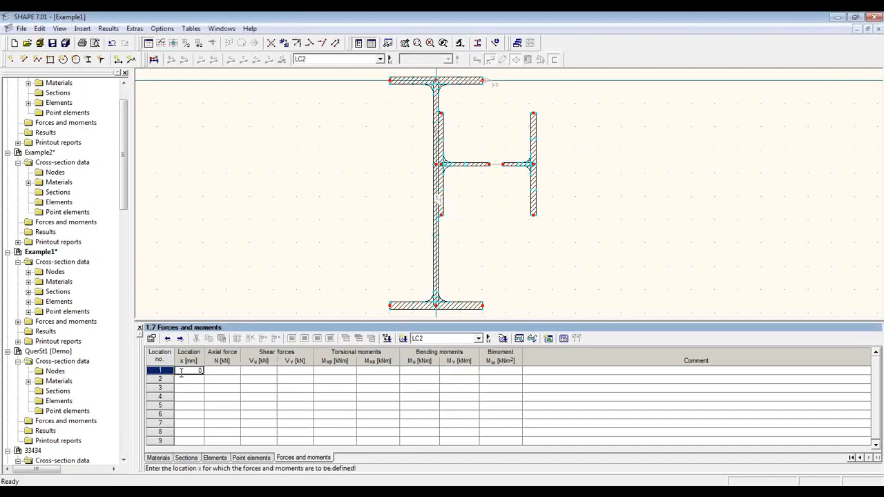
{"action": "left_click", "coordinate": [220, 370]}
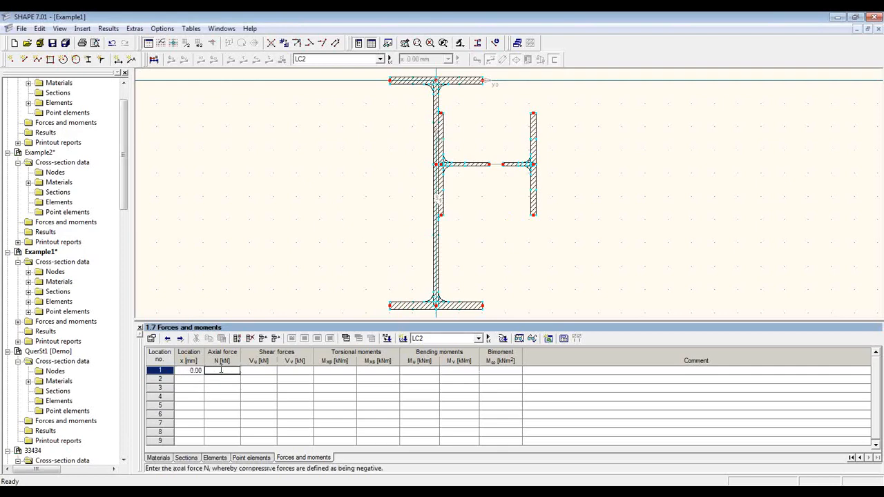
{"action": "key", "text": "Return"}
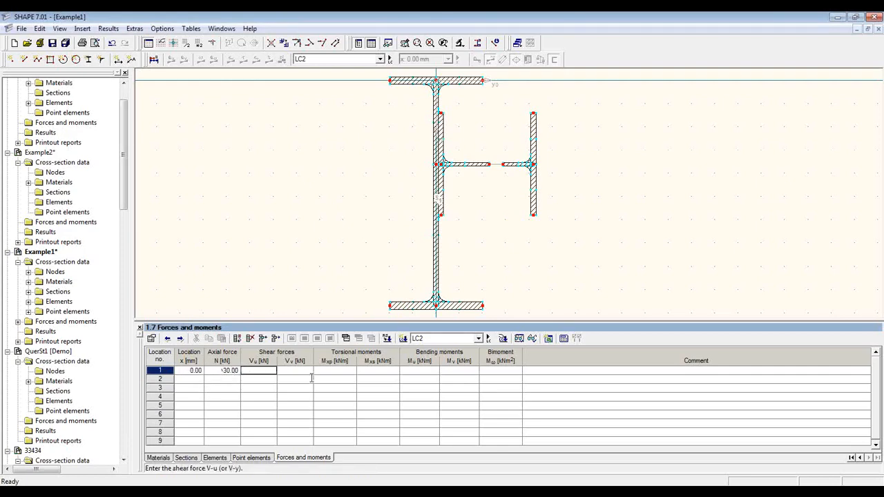
{"action": "left_click", "coordinate": [404, 372]}
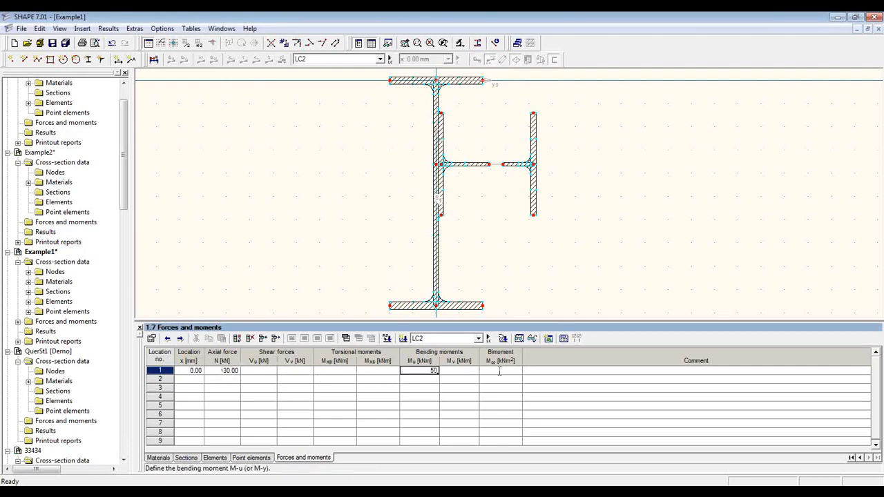
{"action": "type", "text": "50"}
{"action": "key", "text": "Return"}
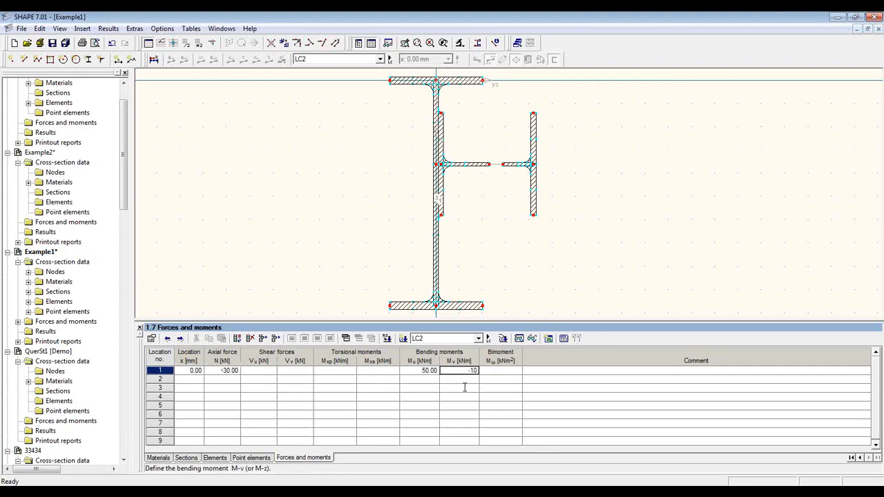
{"action": "left_click", "coordinate": [464, 388]}
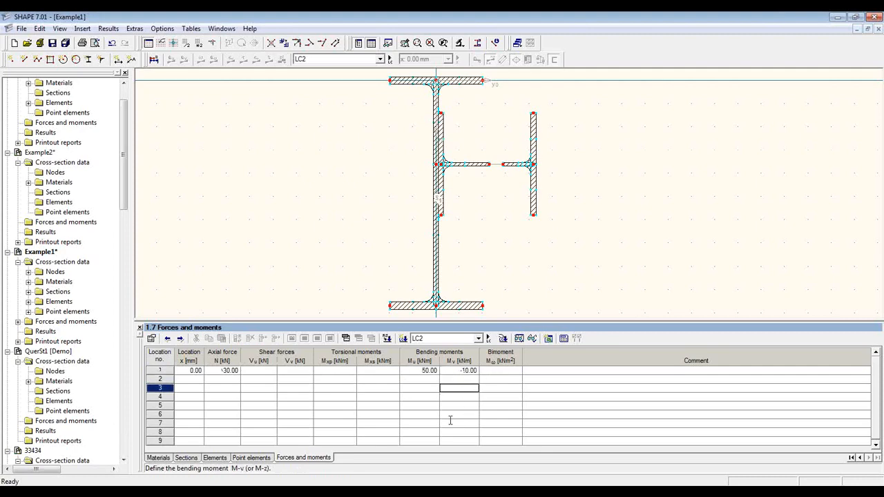
Step: Calculate the stresses for both load cases and review the normal, shear and equivalent stress results
{"action": "left_click", "coordinate": [153, 59]}
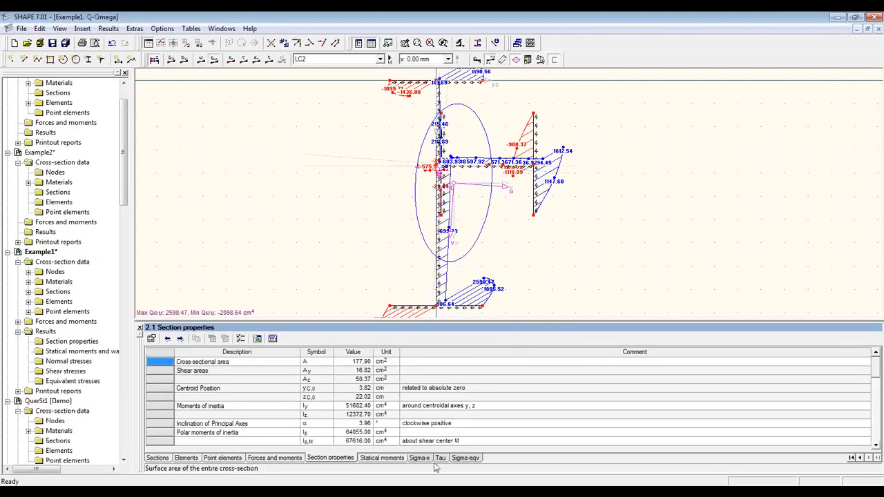
{"action": "left_click", "coordinate": [418, 459]}
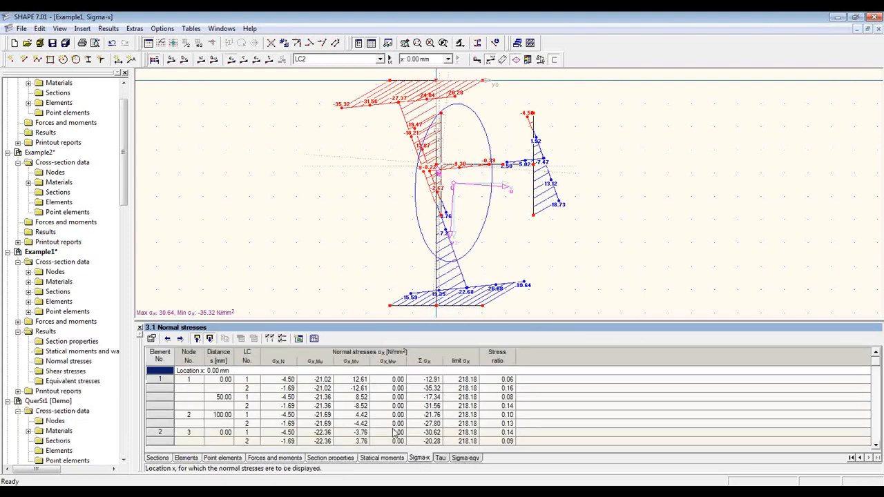
{"action": "left_click_drag", "start_coordinate": [365, 316], "coordinate": [383, 216]}
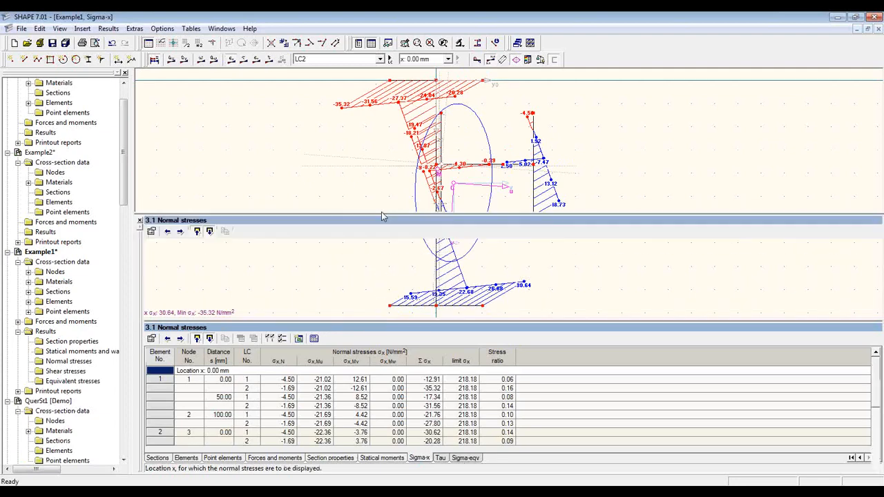
{"action": "left_click", "coordinate": [440, 460]}
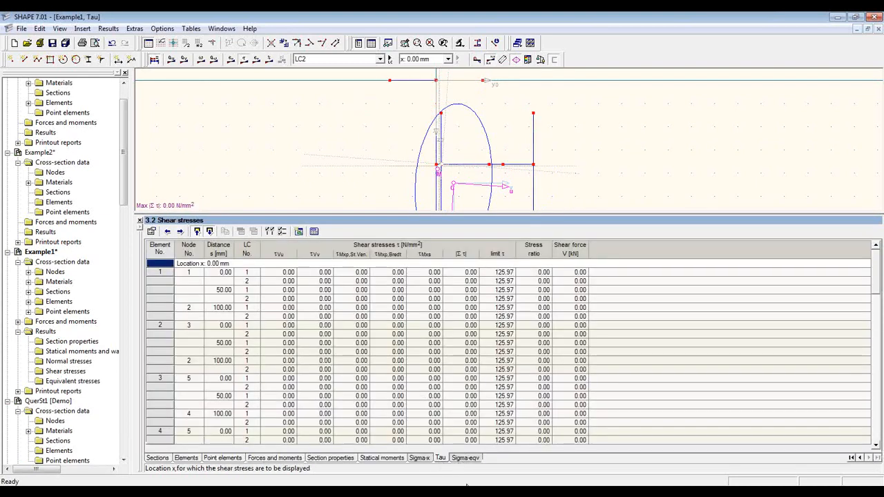
{"action": "left_click", "coordinate": [468, 459]}
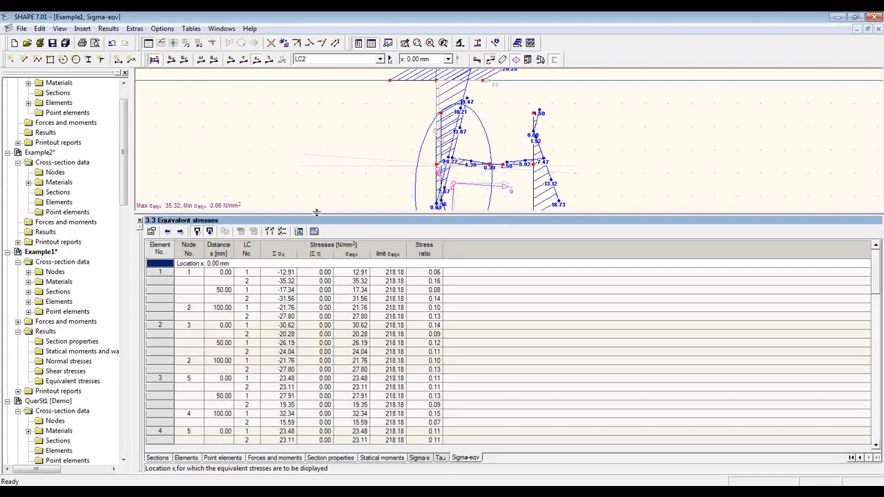
{"action": "left_click_drag", "start_coordinate": [316, 212], "coordinate": [315, 333]}
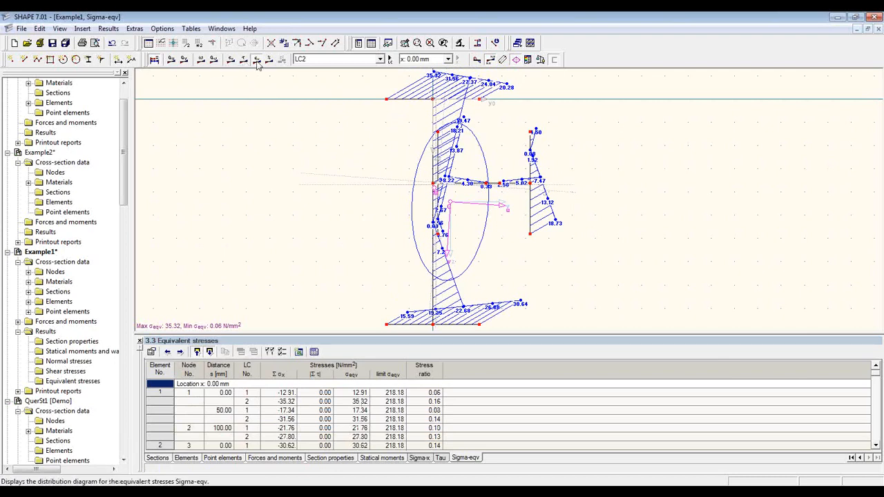
Step: Print the Sigma-eqv diagram to printout report D1 with a vertical image size of 50% of the page, without showing the report
{"action": "left_click", "coordinate": [83, 43]}
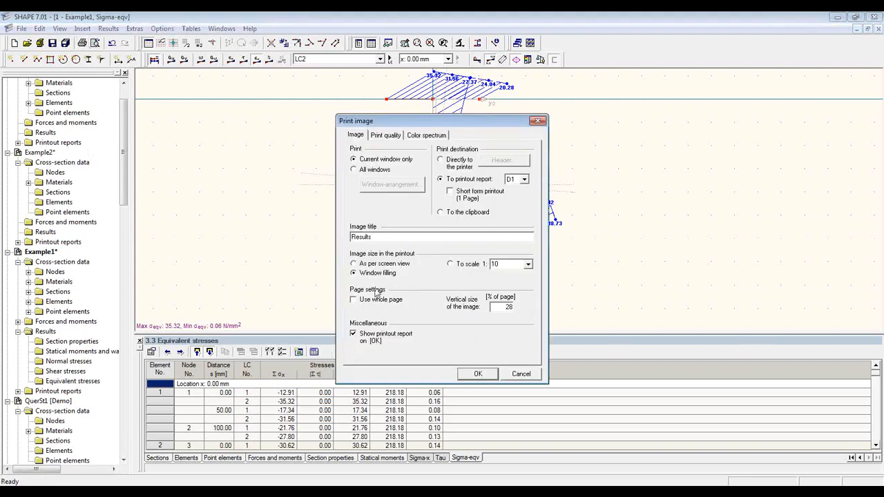
{"action": "left_click_drag", "start_coordinate": [493, 307], "coordinate": [552, 312]}
{"action": "type", "text": "50"}
{"action": "left_click", "coordinate": [369, 341]}
{"action": "left_click", "coordinate": [478, 374]}
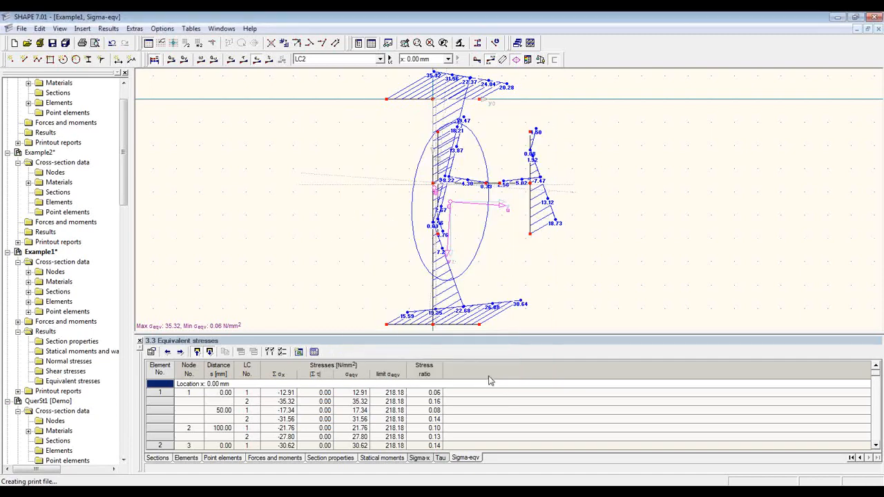
Step: Display the Sigma-x diagram and print it to printout report D1 as a window-filling image, with the report shown on confirmation
{"action": "left_click", "coordinate": [231, 60]}
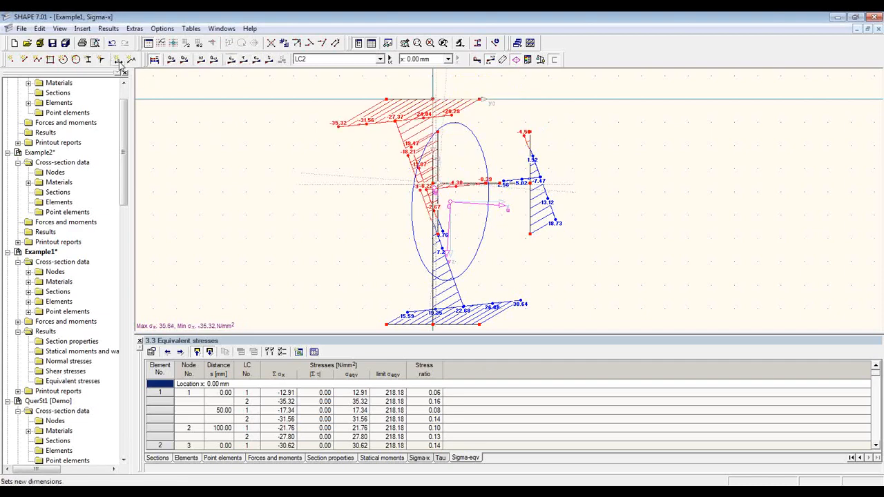
{"action": "left_click", "coordinate": [82, 43]}
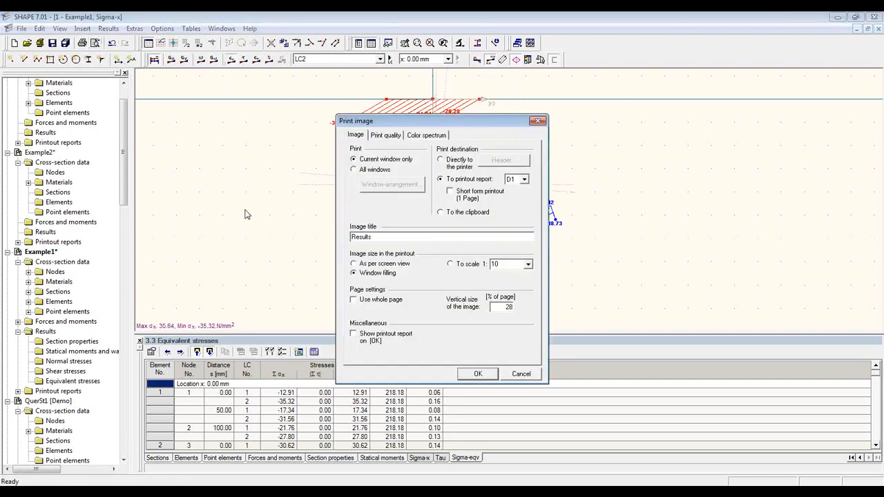
{"action": "double_click", "coordinate": [508, 306]}
{"action": "left_click", "coordinate": [383, 341]}
{"action": "left_click", "coordinate": [478, 374]}
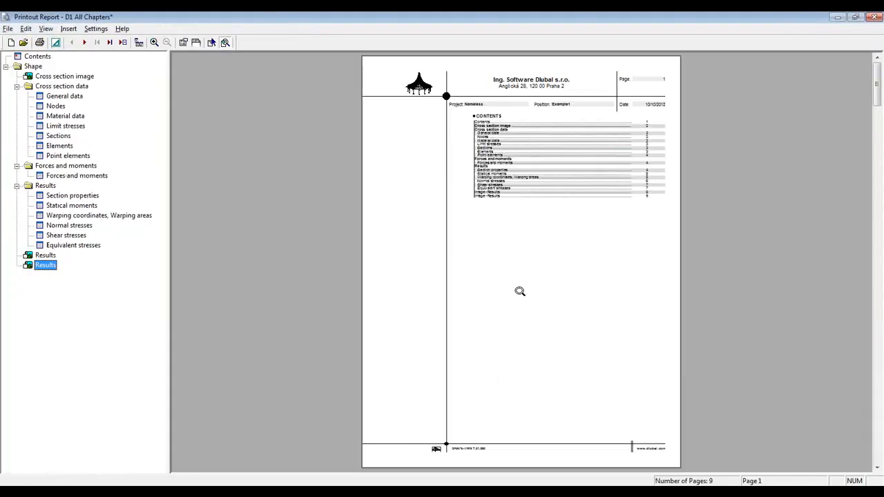
Step: Review the report's cross-section image, general data, section properties and both result diagrams
{"action": "left_click", "coordinate": [55, 77]}
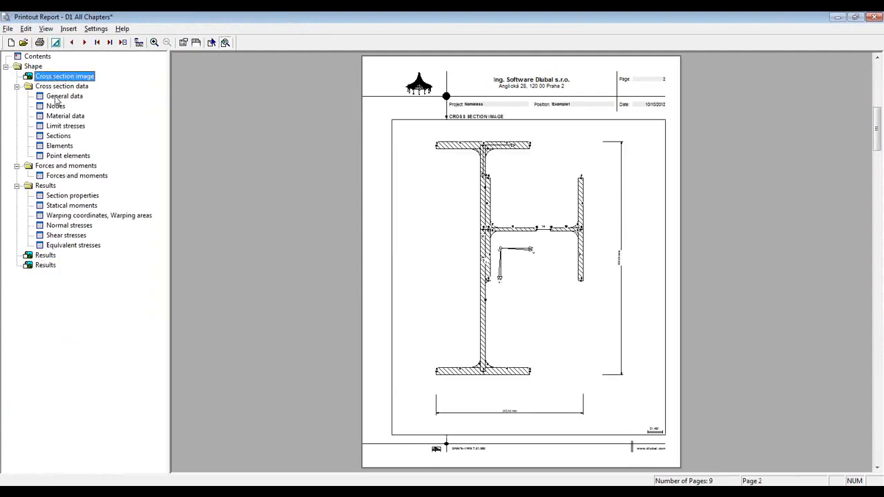
{"action": "left_click", "coordinate": [59, 97]}
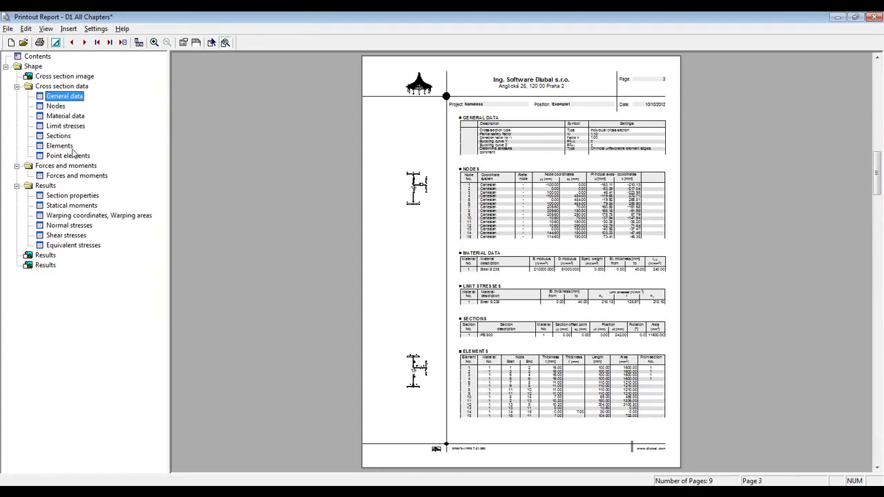
{"action": "left_click", "coordinate": [62, 198]}
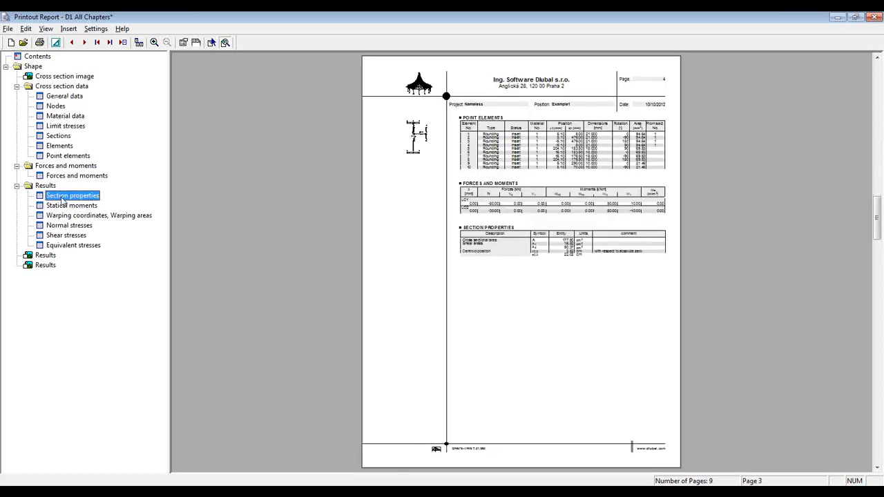
{"action": "left_click", "coordinate": [54, 255]}
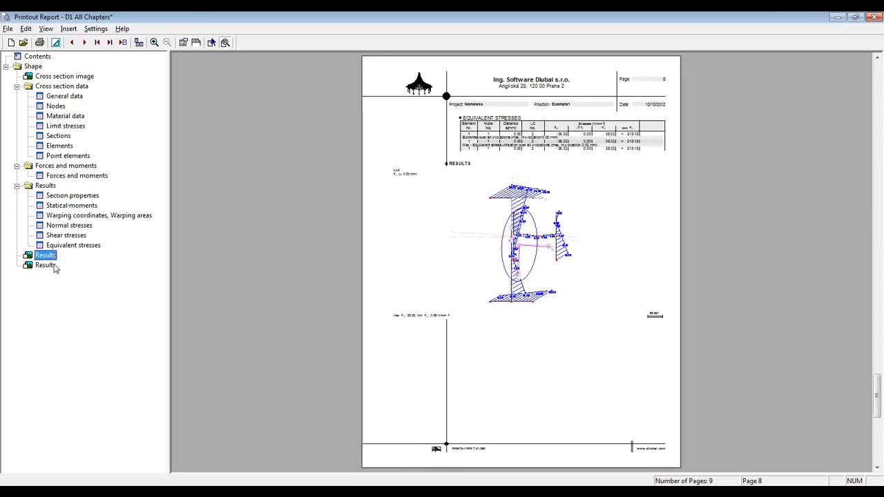
{"action": "left_click", "coordinate": [45, 265]}
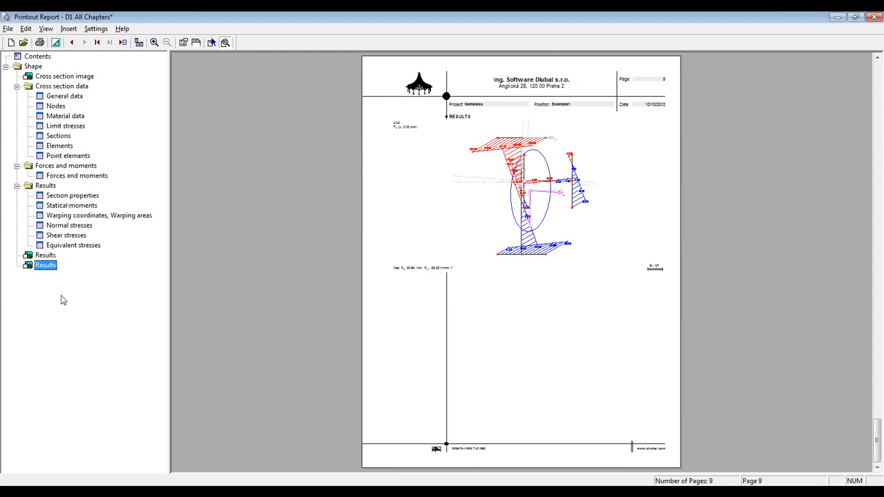
Step: Examine the report selection options for input data, load cases and results, then close the report without accepting changes
{"action": "left_click", "coordinate": [183, 42]}
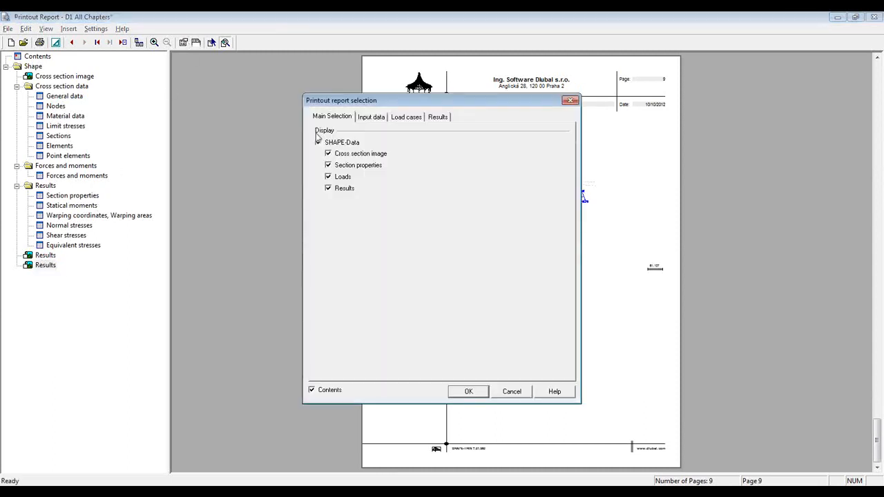
{"action": "left_click", "coordinate": [368, 119]}
{"action": "left_click", "coordinate": [407, 119]}
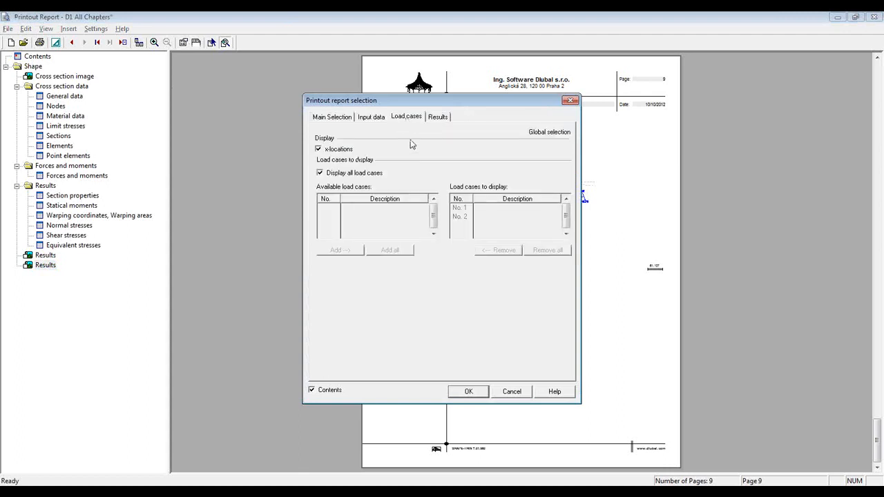
{"action": "left_click", "coordinate": [440, 117]}
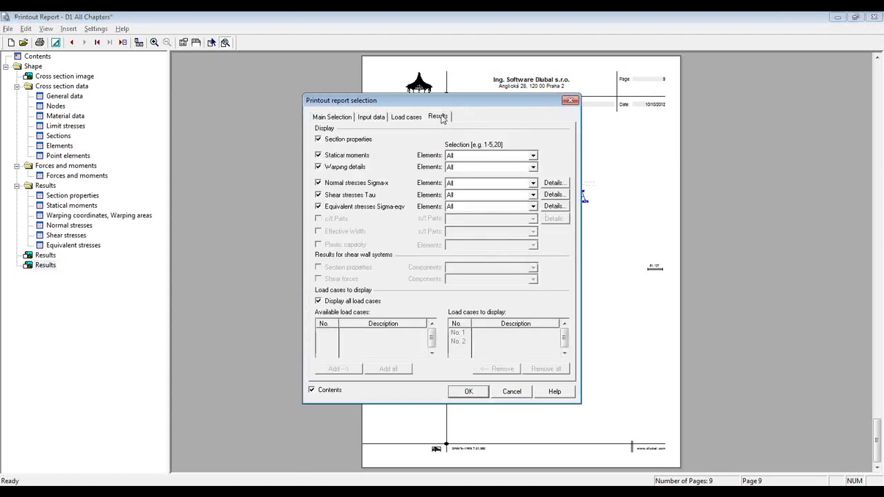
{"action": "left_click", "coordinate": [524, 392]}
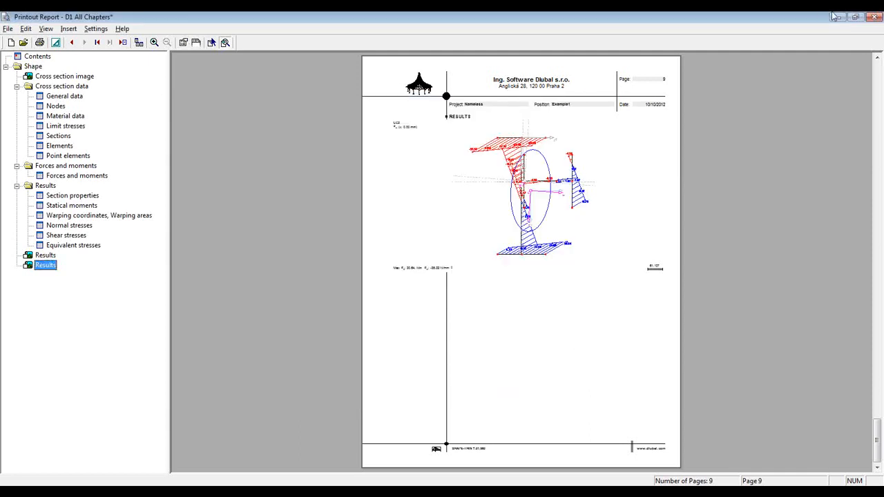
{"action": "left_click", "coordinate": [872, 18]}
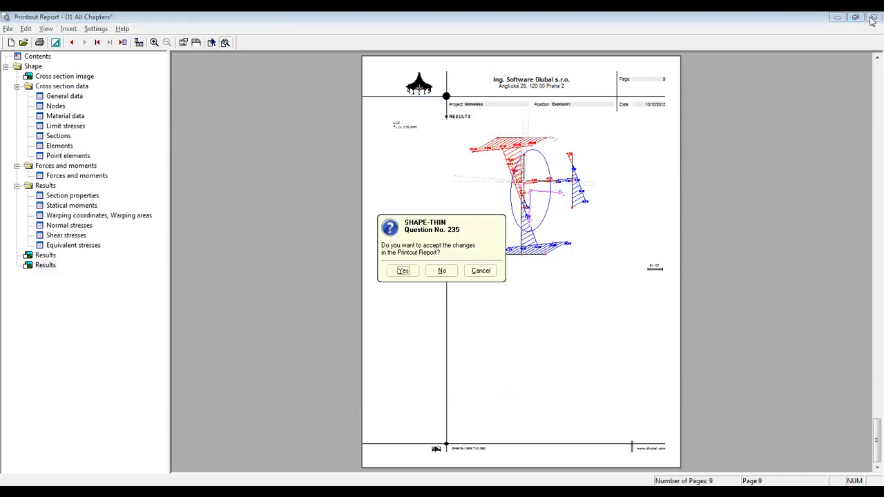
{"action": "left_click", "coordinate": [439, 272]}
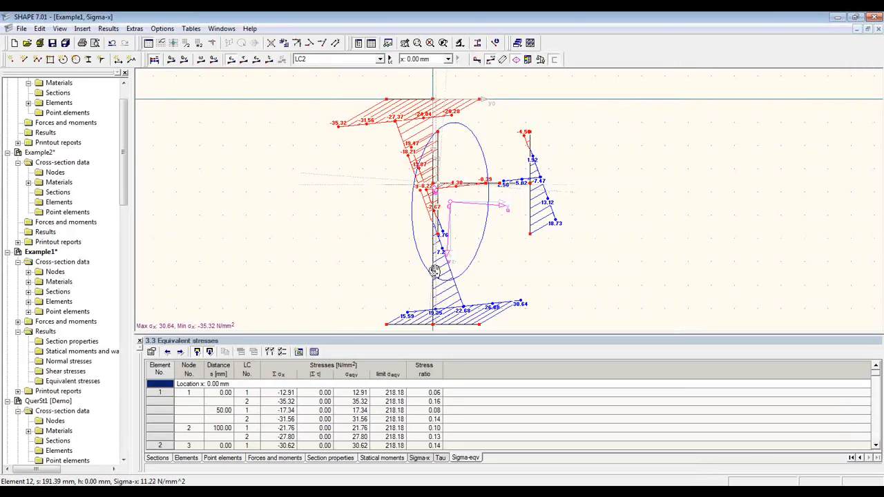
Step: Print the Sigma-x diagram to printout report D1 as a one-page short form printout
{"action": "middle_click_drag", "start_coordinate": [432, 270], "coordinate": [436, 258]}
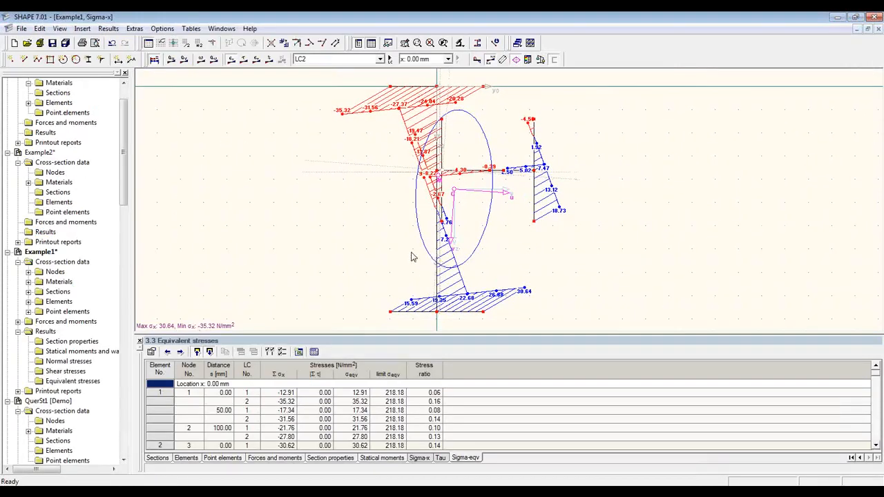
{"action": "left_click", "coordinate": [82, 43]}
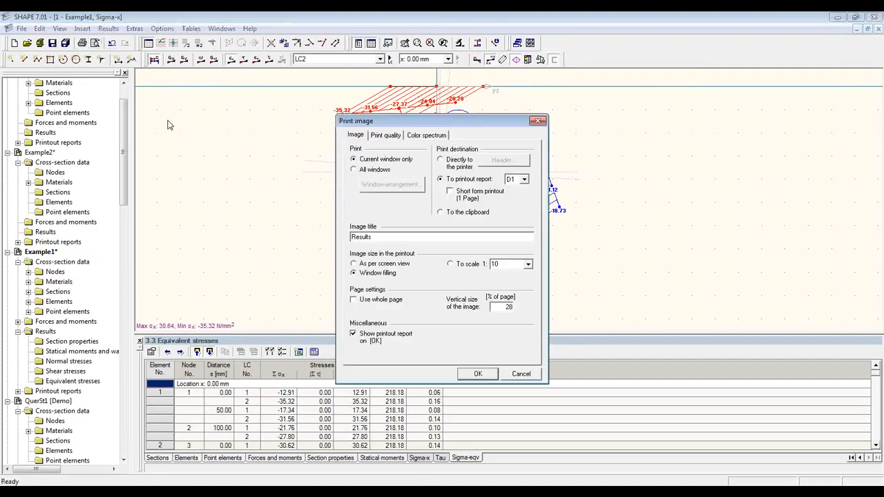
{"action": "left_click", "coordinate": [502, 198]}
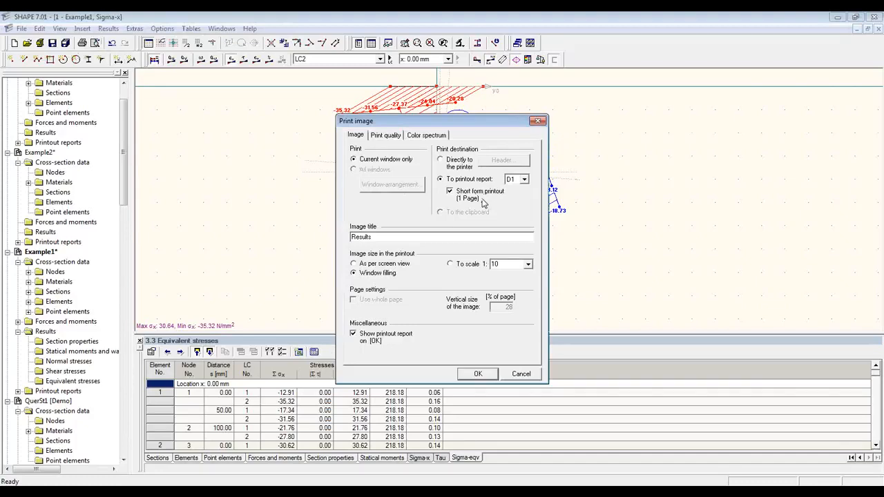
{"action": "left_click", "coordinate": [476, 374]}
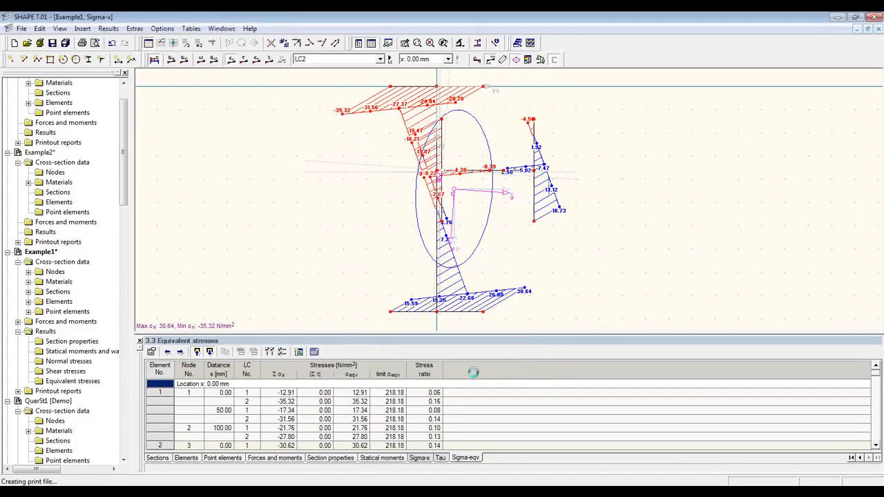
Step: Examine the short form page's stress diagram, input data and section properties, then close the report without accepting changes
{"action": "left_click", "coordinate": [58, 247]}
{"action": "left_click", "coordinate": [44, 265]}
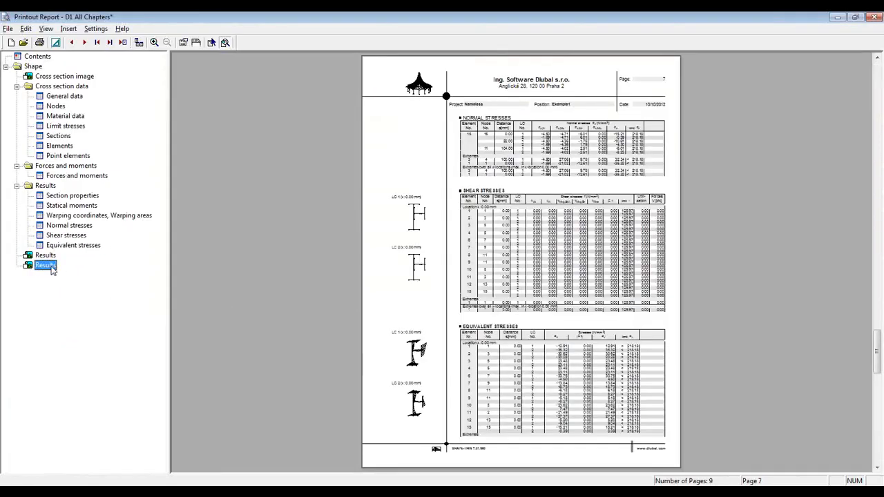
{"action": "left_click", "coordinate": [563, 284]}
{"action": "left_click", "coordinate": [563, 285]}
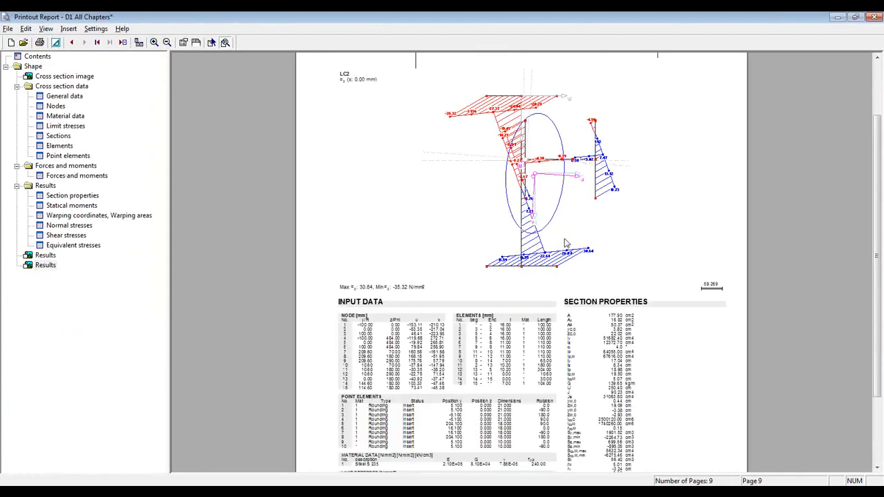
{"action": "left_click_drag", "start_coordinate": [874, 271], "coordinate": [873, 247]}
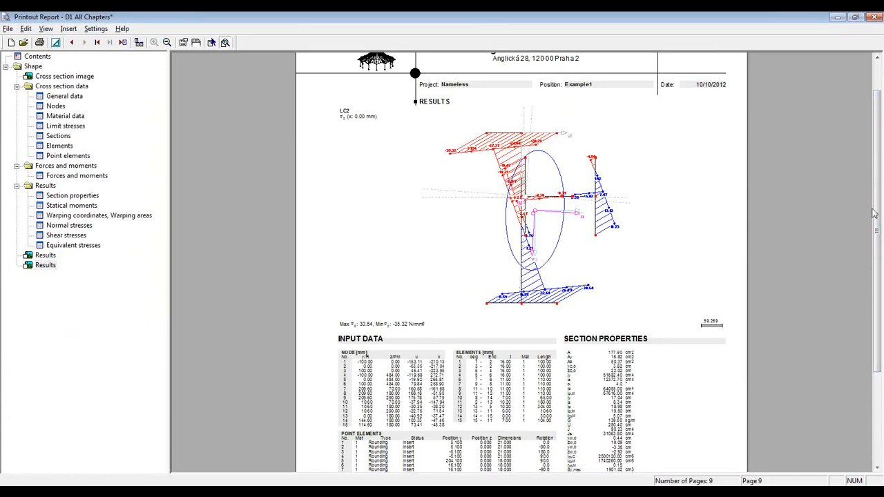
{"action": "left_click_drag", "start_coordinate": [879, 198], "coordinate": [879, 253]}
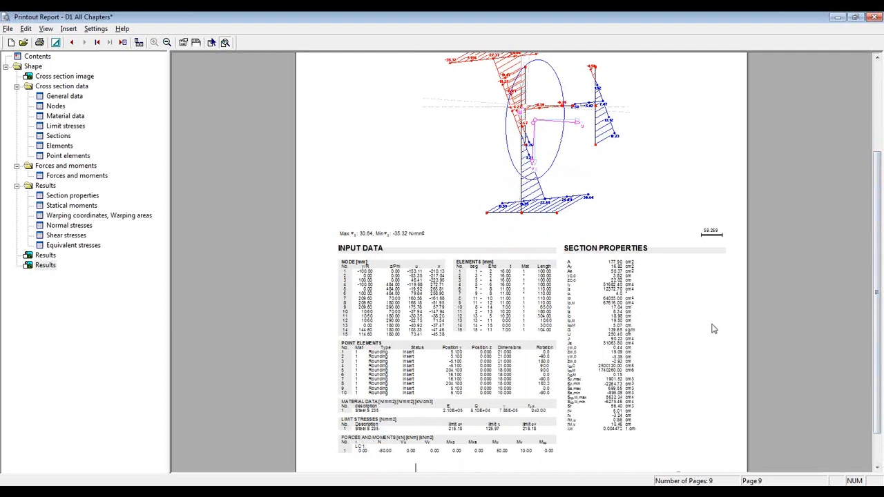
{"action": "left_click", "coordinate": [873, 17]}
{"action": "left_click", "coordinate": [439, 275]}
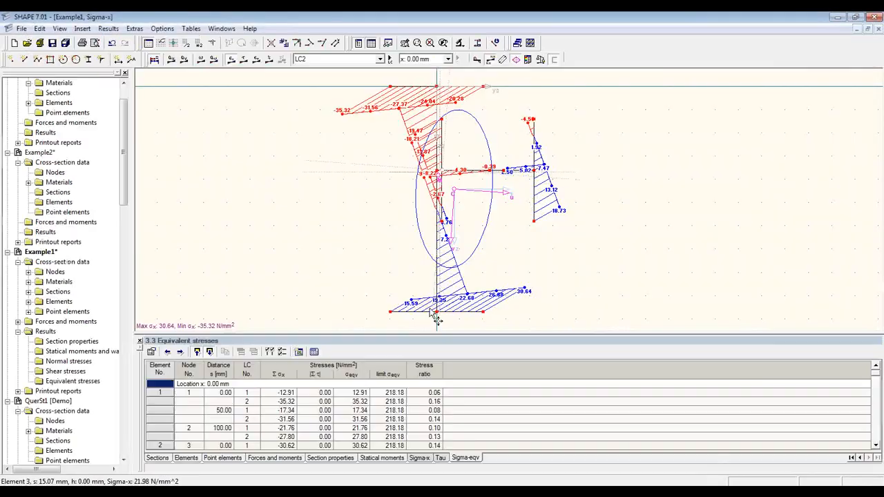
Step: Switch to the empty Example2 cross-section
{"action": "left_click", "coordinate": [223, 30]}
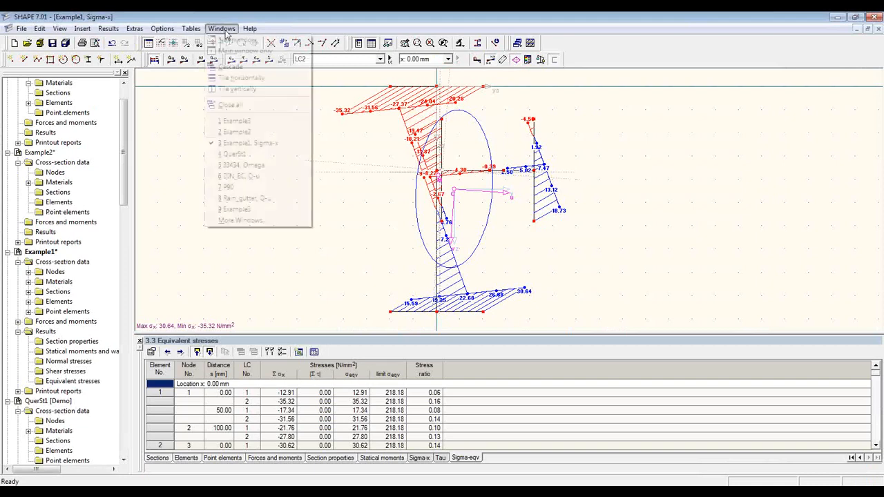
{"action": "left_click", "coordinate": [250, 131]}
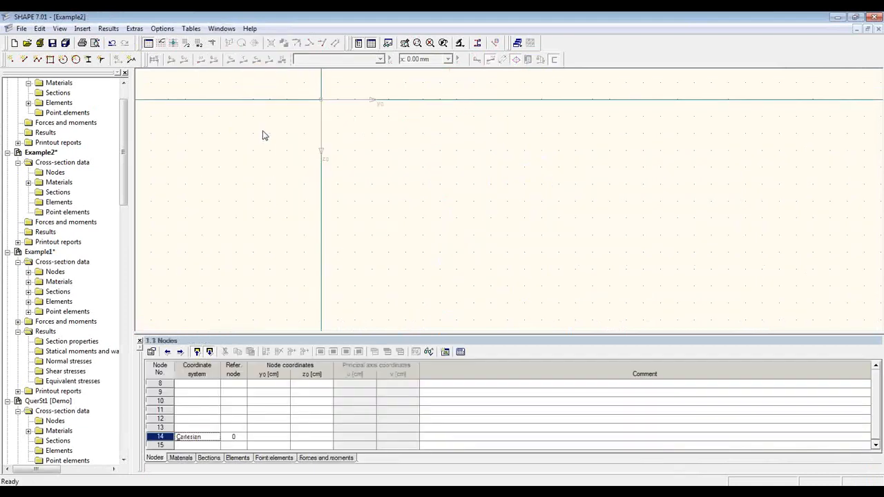
{"action": "middle_click_drag", "start_coordinate": [349, 142], "coordinate": [362, 141]}
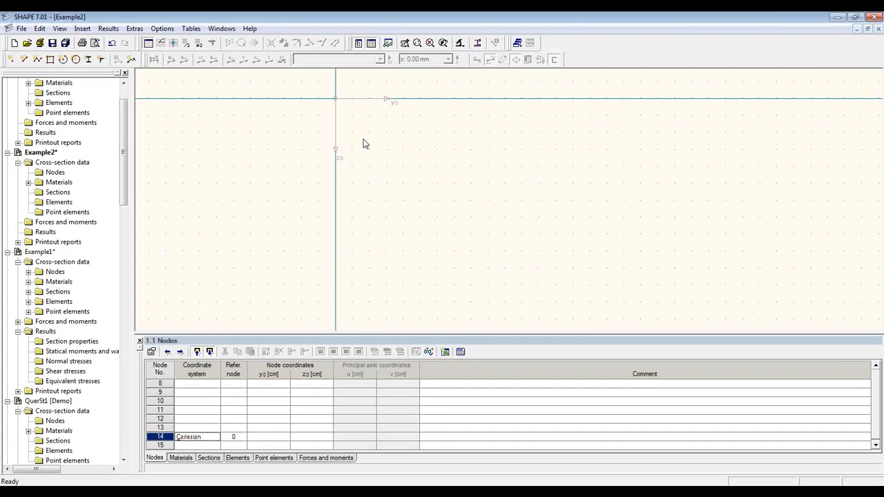
Step: Draw a 3 mm thick Steel S 235 element vertically down from the absolute zero point, about 4 cm long
{"action": "left_click", "coordinate": [22, 60]}
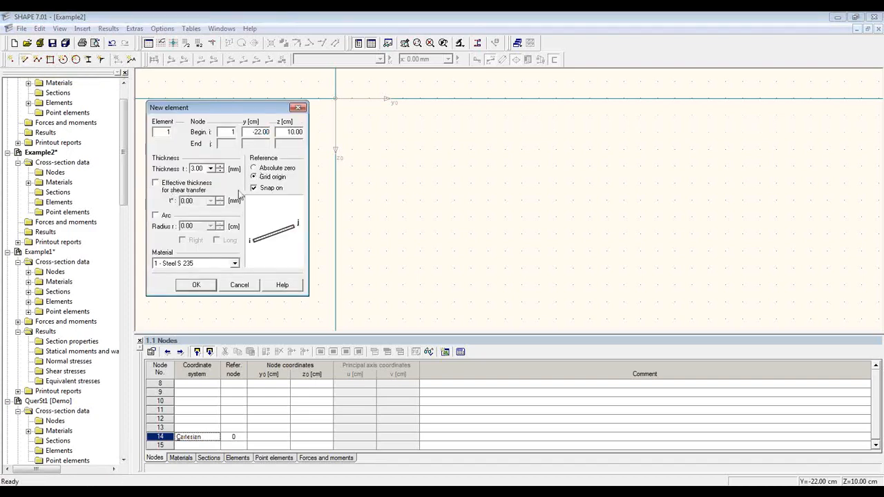
{"action": "left_click", "coordinate": [269, 167]}
{"action": "left_click_drag", "start_coordinate": [240, 109], "coordinate": [204, 105]}
{"action": "left_click", "coordinate": [335, 98]}
{"action": "left_click", "coordinate": [336, 133]}
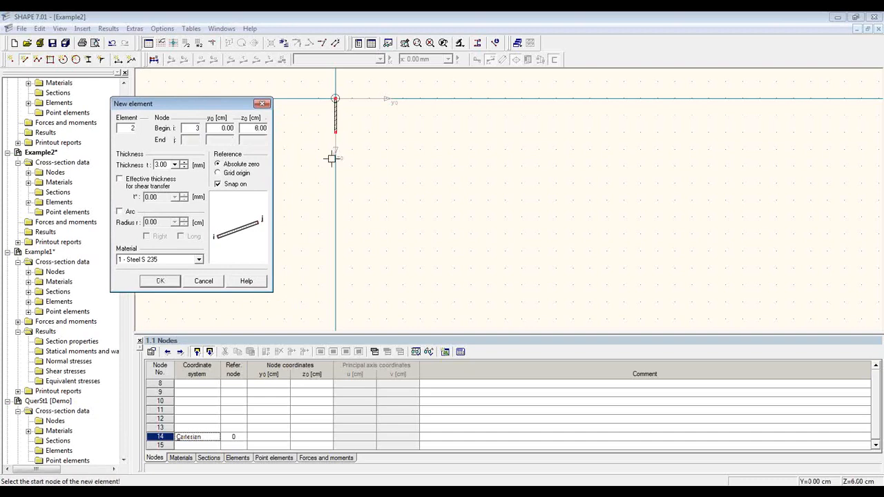
Step: Add a horizontal 3 mm thick element from the origin node to y0 5.0 cm, z0 0.00 cm
{"action": "left_click", "coordinate": [336, 99]}
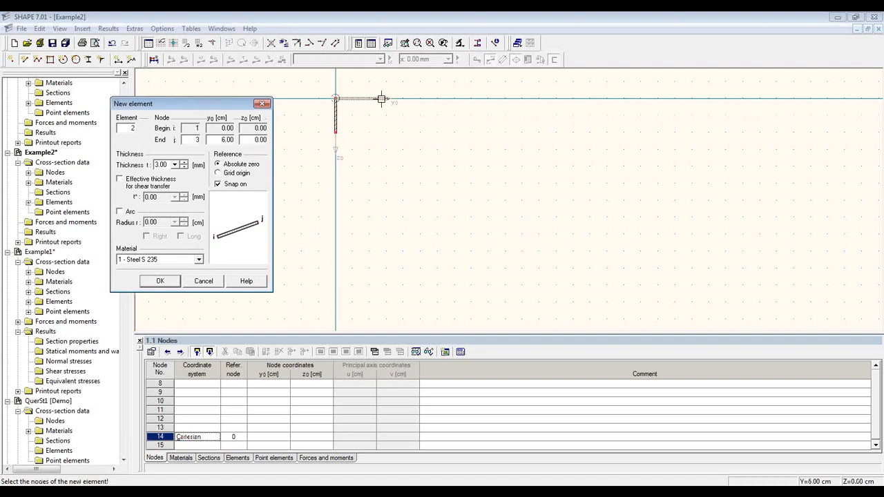
{"action": "left_click", "coordinate": [227, 139]}
{"action": "type", "text": "5.0"}
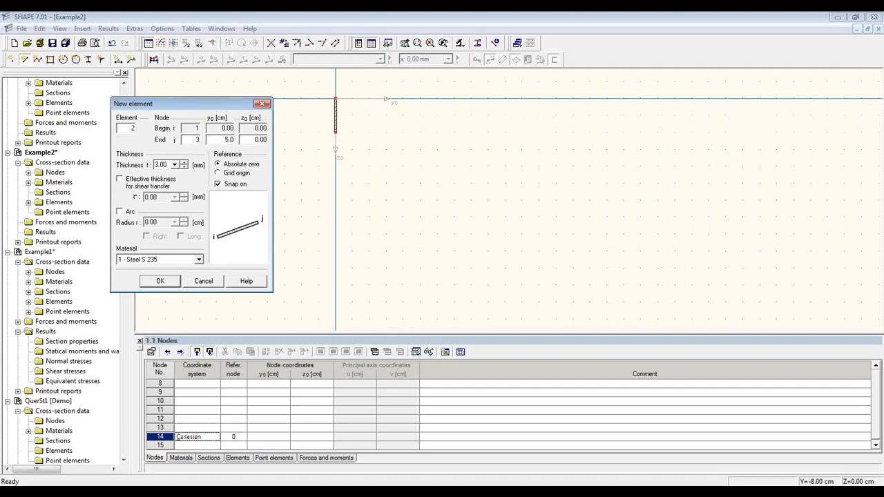
{"action": "left_click", "coordinate": [171, 283]}
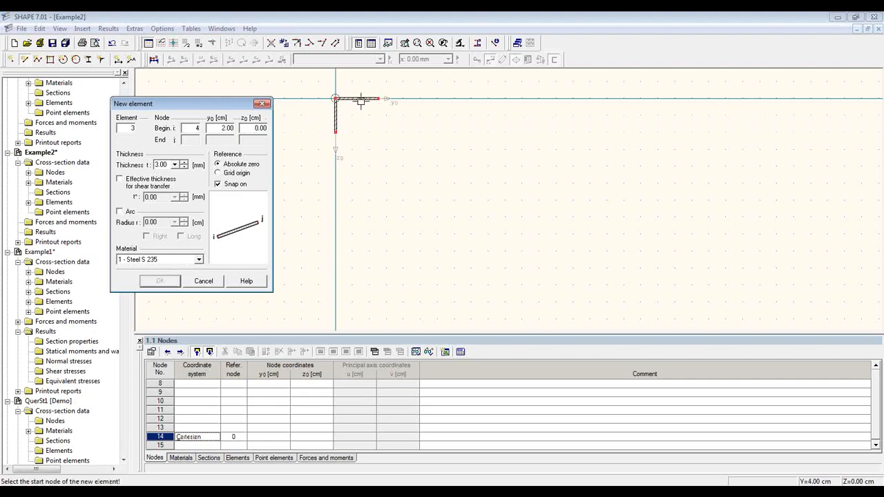
Step: Move the grid origin to the horizontal element's free end and draw a vertical element from there to z0 16.00 cm
{"action": "left_click", "coordinate": [174, 44]}
{"action": "left_click", "coordinate": [177, 44]}
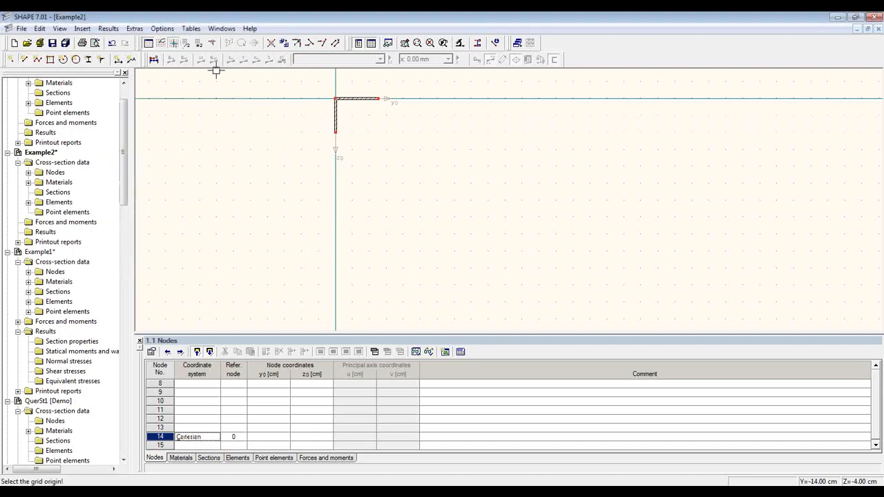
{"action": "left_click", "coordinate": [377, 99]}
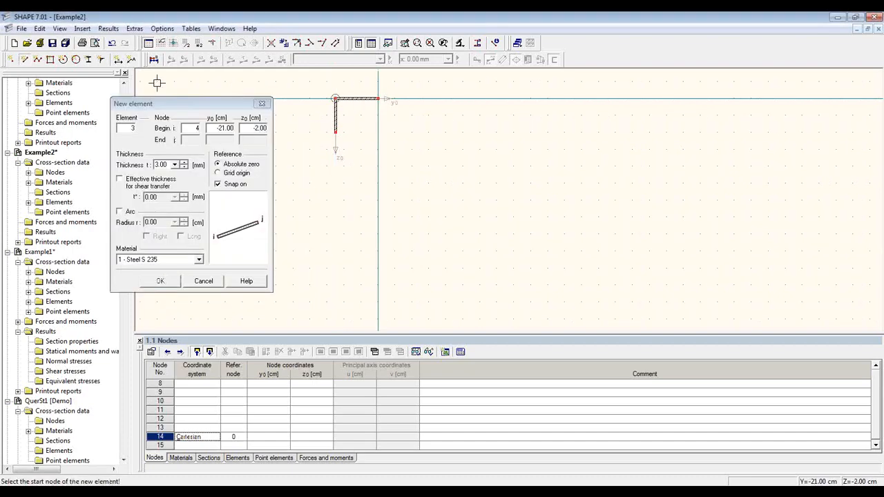
{"action": "left_click", "coordinate": [377, 99]}
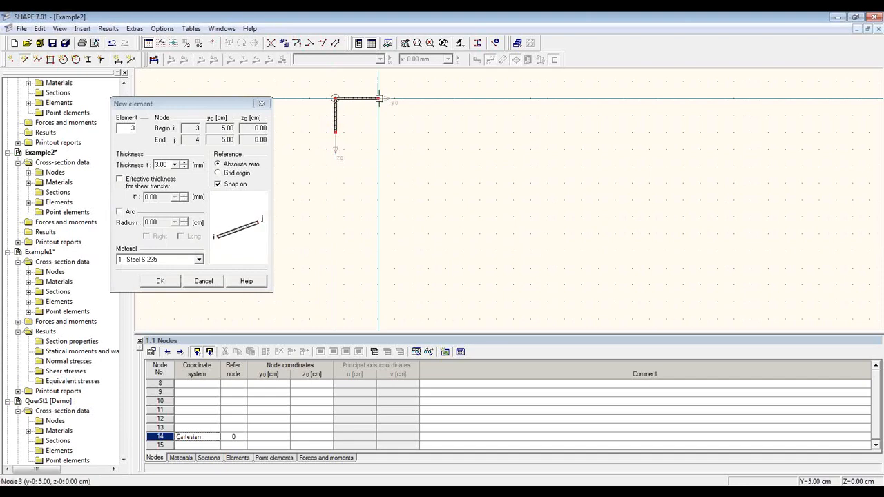
{"action": "left_click", "coordinate": [377, 234]}
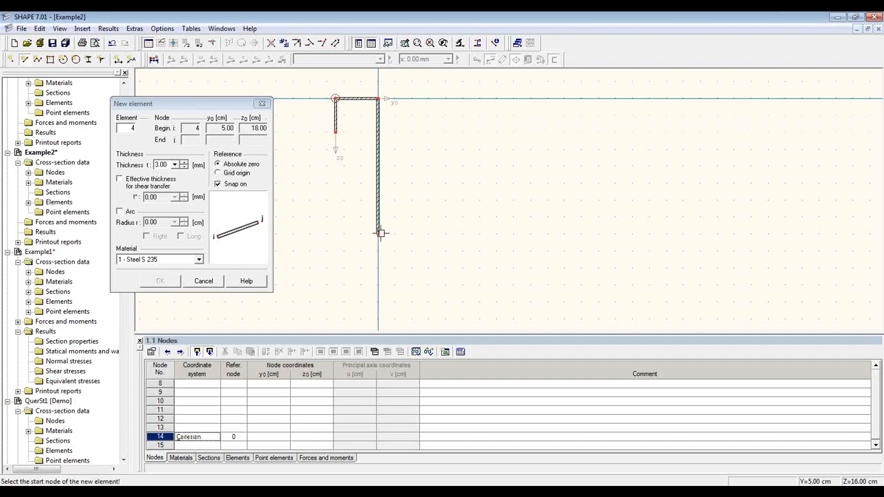
Step: Draw a horizontal 3 mm thick element from the web's lower end, about 30 cm long, with coordinates referenced to the grid origin
{"action": "left_click", "coordinate": [378, 235]}
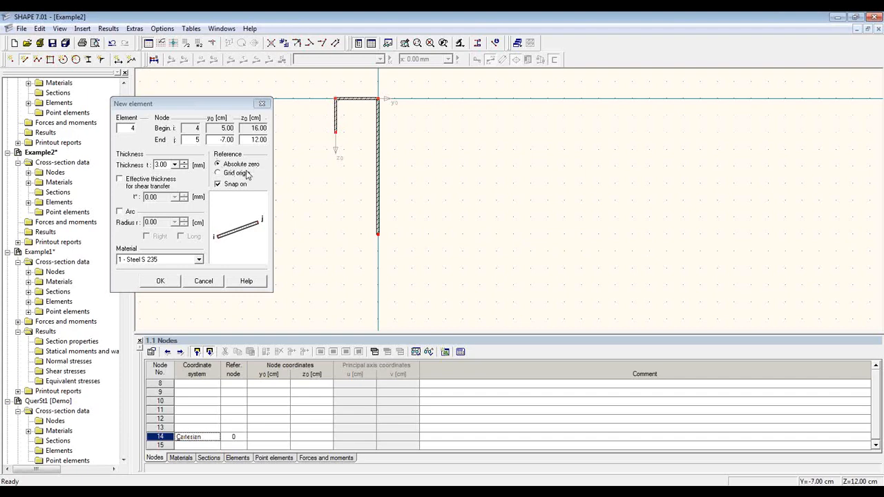
{"action": "left_click", "coordinate": [232, 174]}
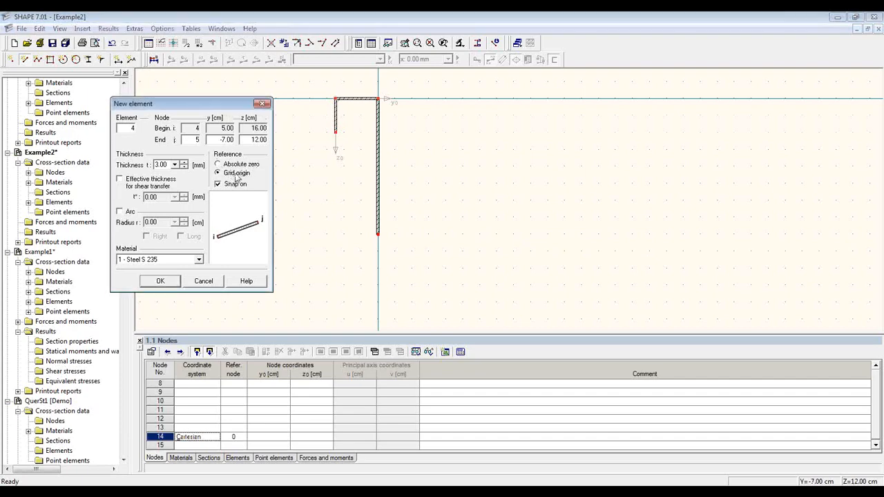
{"action": "left_click", "coordinate": [377, 233]}
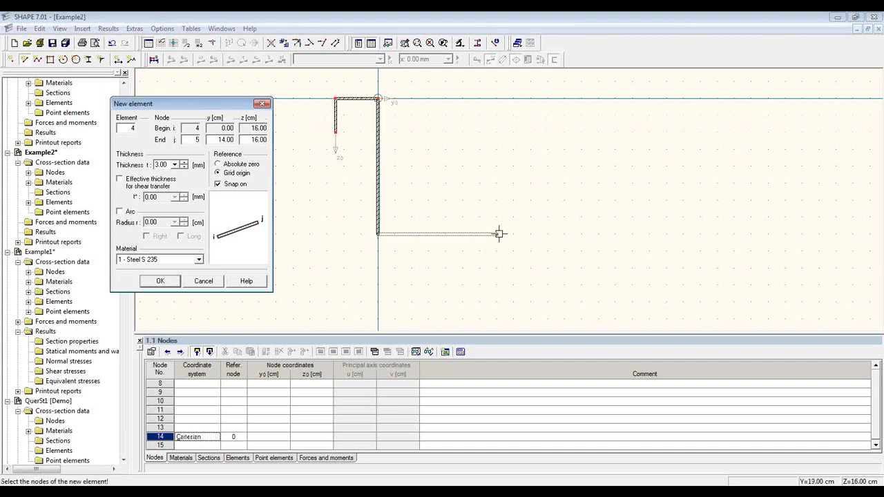
{"action": "left_click", "coordinate": [632, 234]}
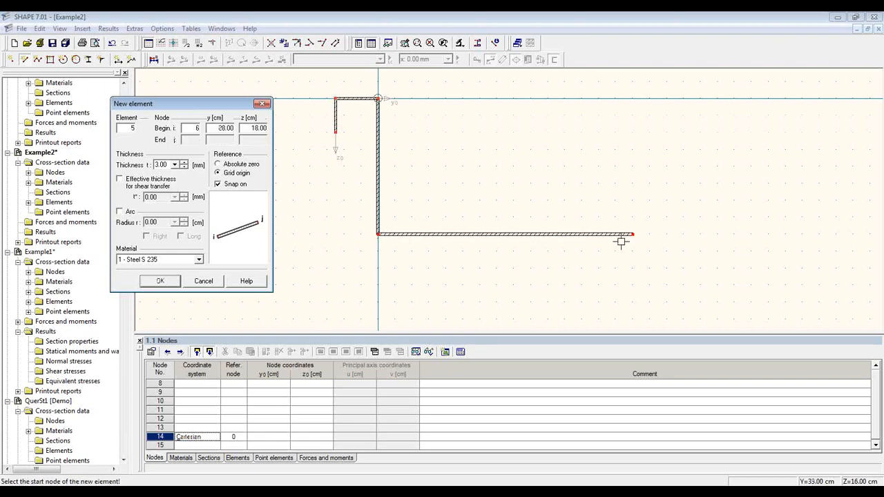
{"action": "key", "text": "Escape"}
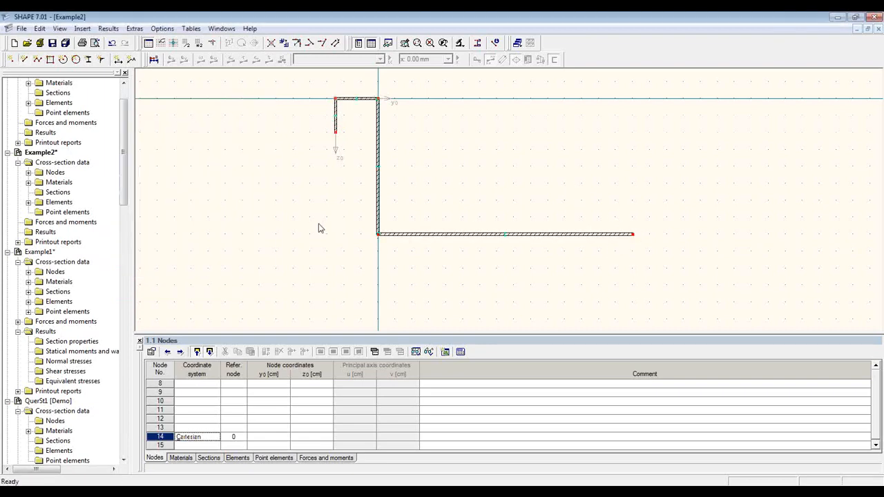
Step: Set the z0 coordinate of node 2, the free end of the short lip, to 3.00 cm
{"action": "middle_click_drag", "start_coordinate": [391, 196], "coordinate": [324, 214]}
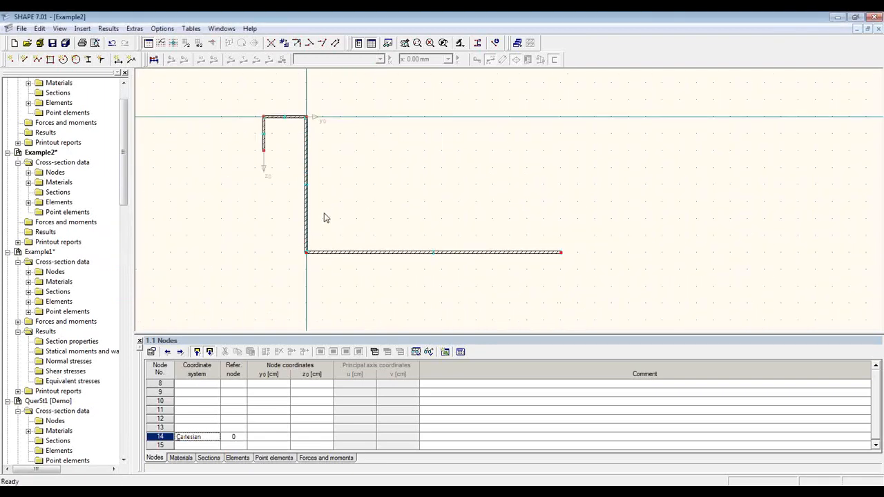
{"action": "left_click", "coordinate": [263, 138]}
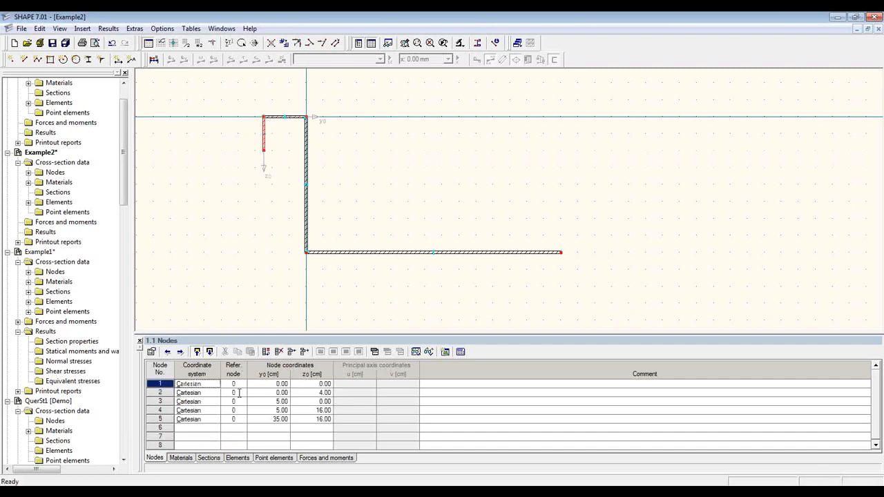
{"action": "left_click", "coordinate": [239, 392]}
{"action": "left_click", "coordinate": [319, 392]}
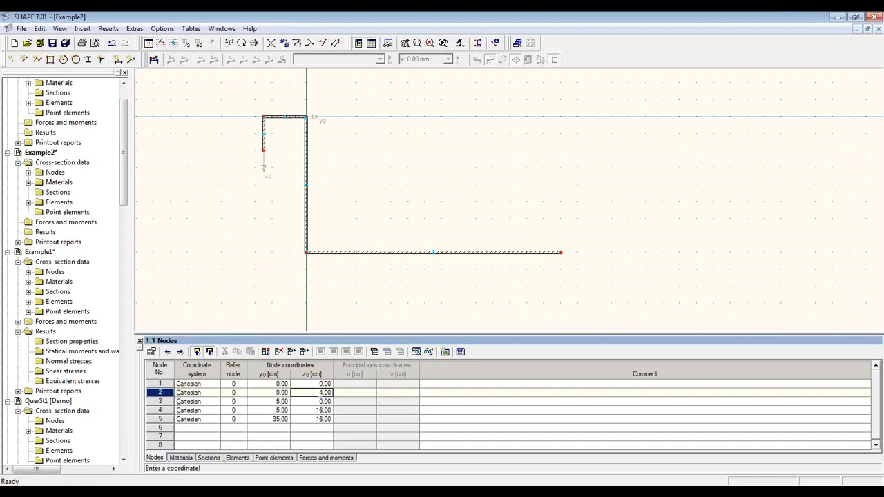
{"action": "key", "text": "Return"}
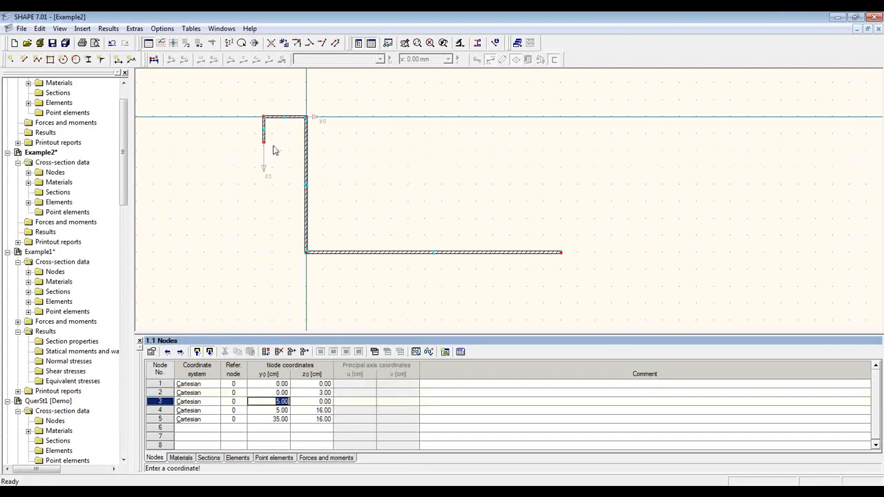
Step: Mirror a copy of the lip, top flange and web about a z-parallel axis through the midpoint of the bottom element
{"action": "left_click", "coordinate": [257, 114]}
{"action": "left_click_drag", "start_coordinate": [245, 96], "coordinate": [322, 297]}
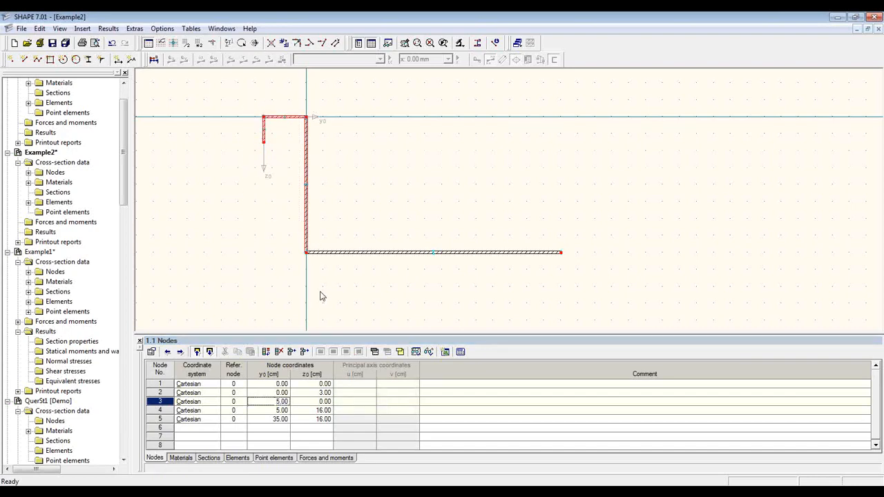
{"action": "left_click", "coordinate": [255, 44]}
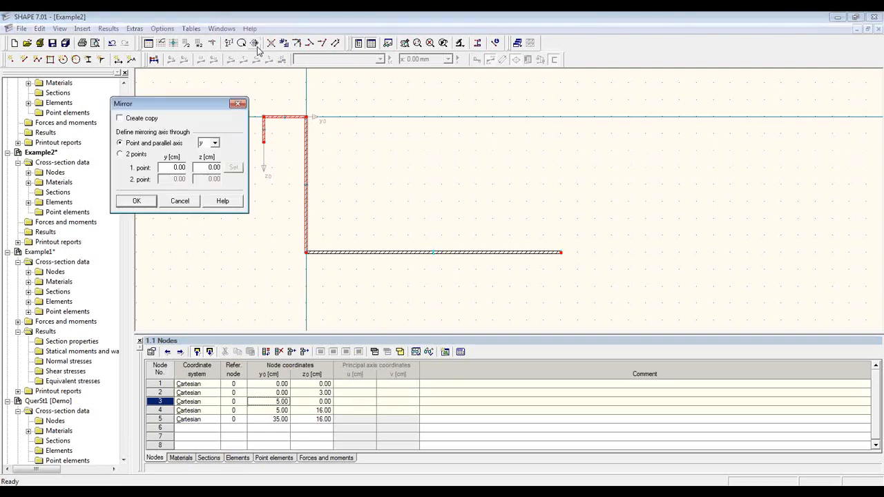
{"action": "left_click", "coordinate": [129, 120]}
{"action": "left_click", "coordinate": [215, 143]}
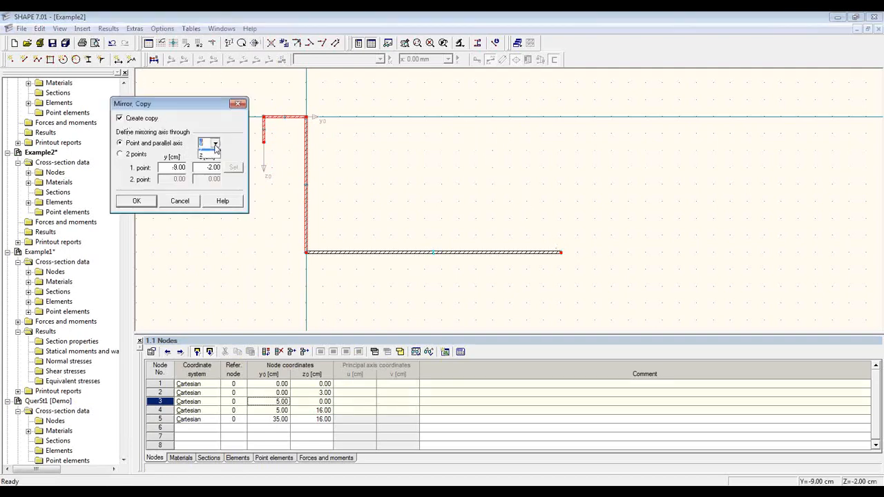
{"action": "left_click", "coordinate": [215, 162]}
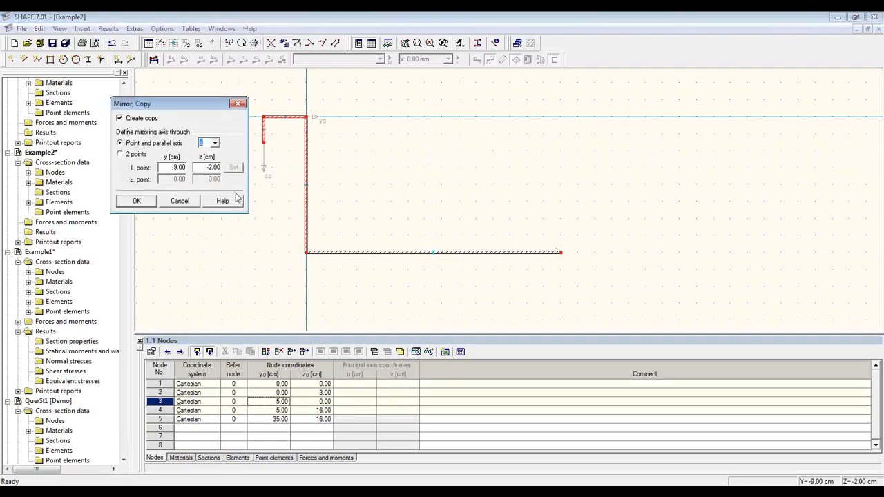
{"action": "left_click", "coordinate": [433, 253]}
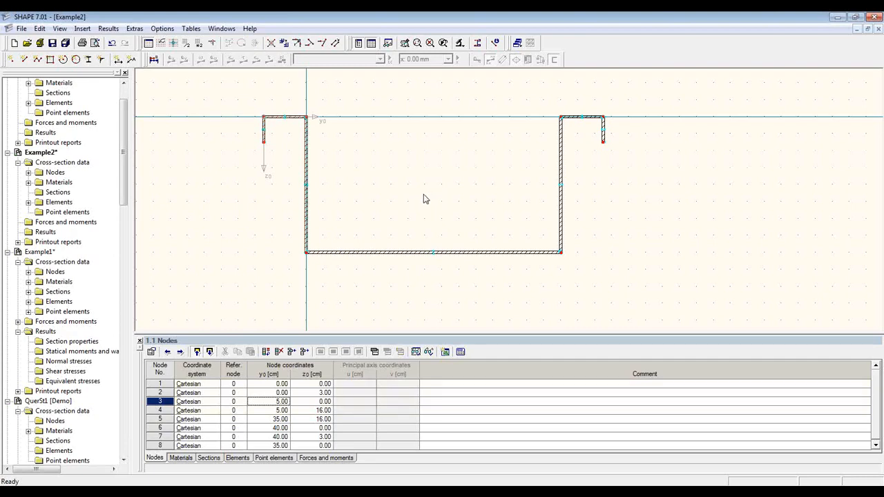
Step: Run the plausibility check on the completed cross-section
{"action": "scroll", "coordinate": [415, 193], "scroll_direction": "up", "scroll_amount": 1}
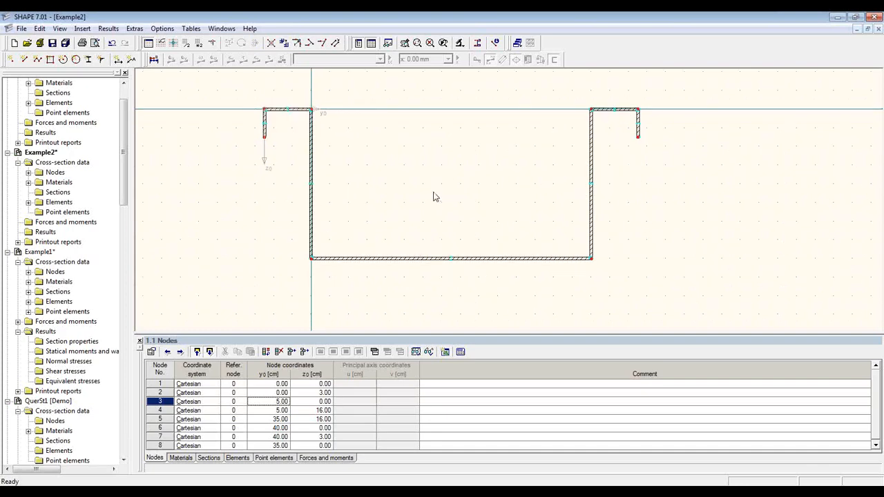
{"action": "left_click", "coordinate": [134, 29]}
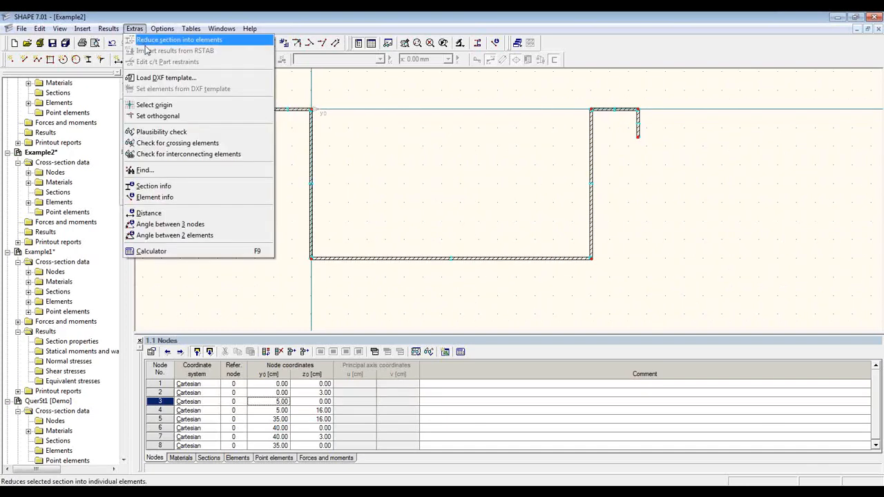
{"action": "left_click", "coordinate": [237, 134]}
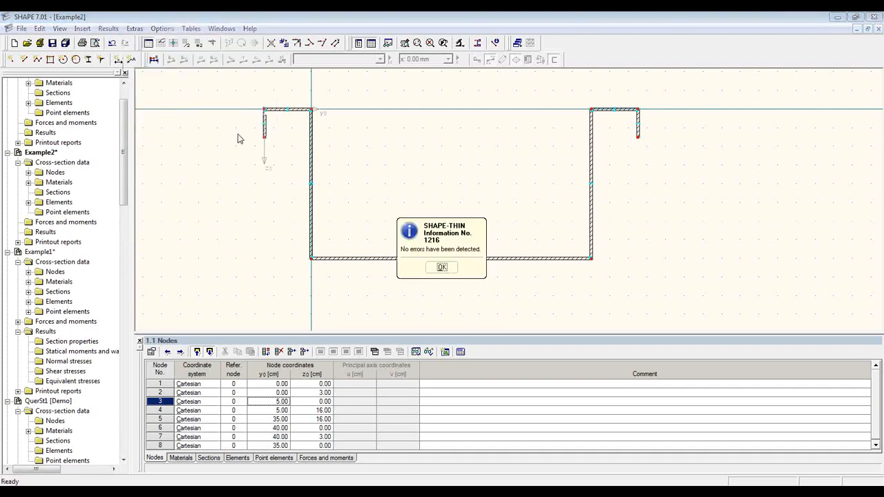
{"action": "left_click", "coordinate": [442, 267]}
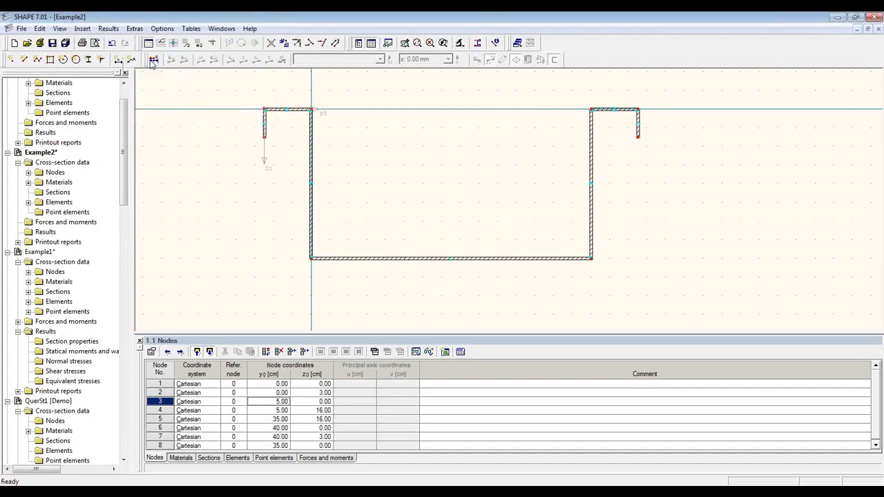
Step: Calculate the cross-section, review its statical moments table in an enlarged view, and hide the result diagrams
{"action": "left_click", "coordinate": [153, 59]}
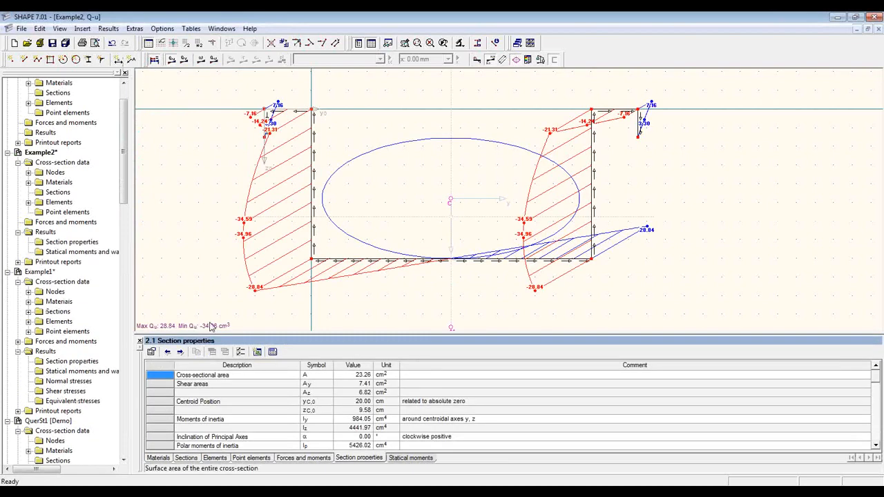
{"action": "left_click_drag", "start_coordinate": [289, 333], "coordinate": [301, 236]}
{"action": "left_click", "coordinate": [422, 458]}
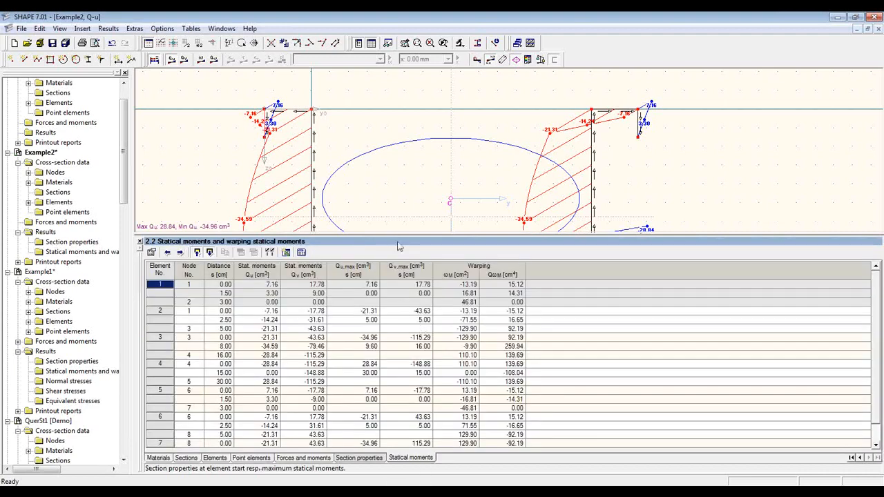
{"action": "left_click_drag", "start_coordinate": [399, 232], "coordinate": [394, 320]}
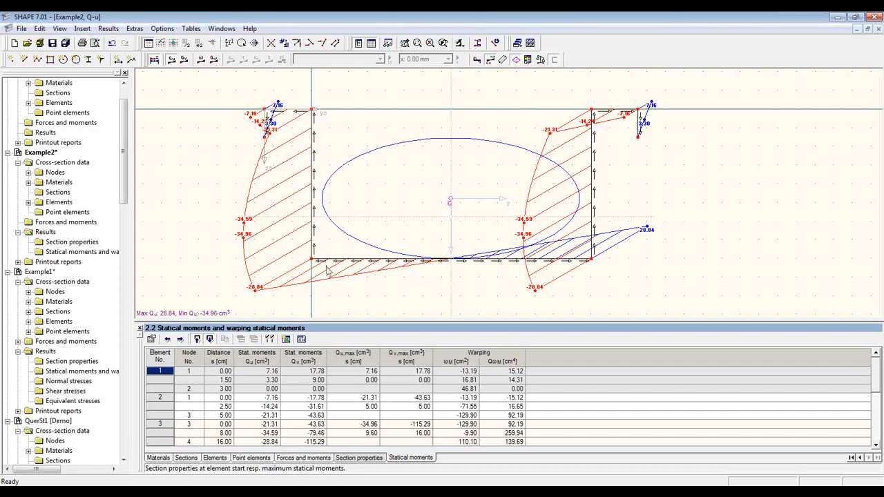
{"action": "left_click", "coordinate": [154, 59]}
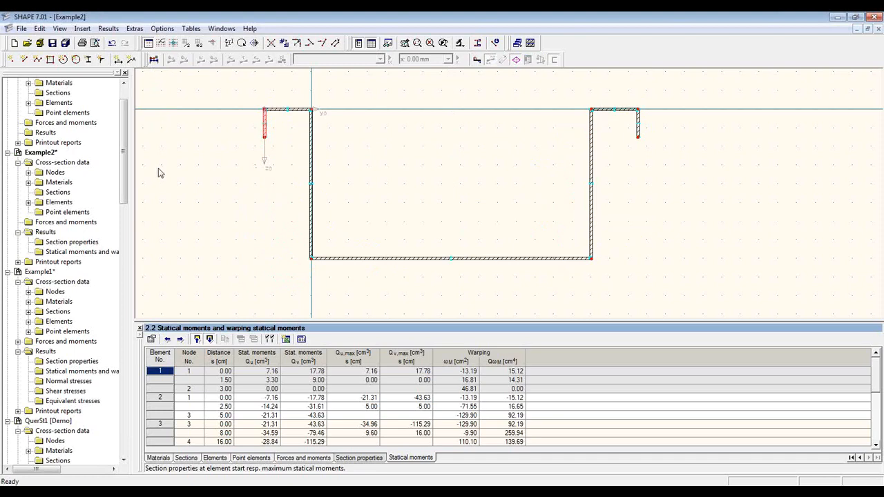
Step: Dimension the vertical heights of the left lip and the left web, placing both dimensions outside the section
{"action": "left_click", "coordinate": [119, 60]}
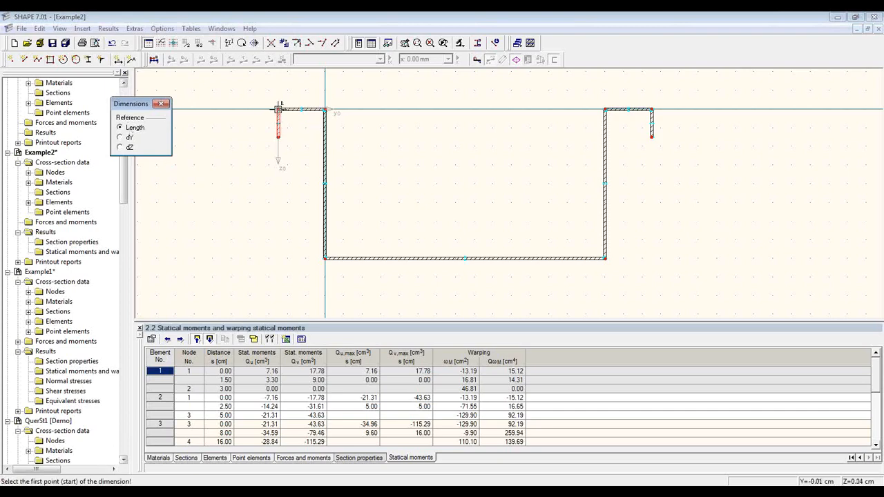
{"action": "left_click", "coordinate": [277, 109]}
{"action": "left_click", "coordinate": [277, 136]}
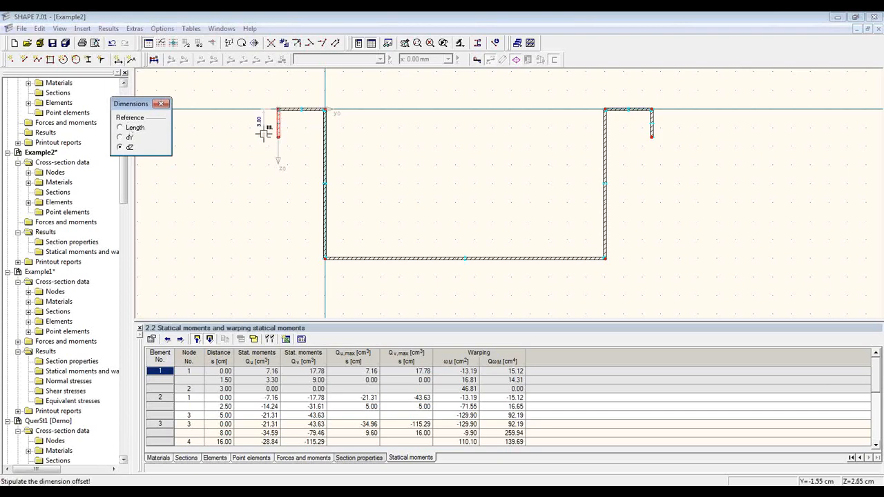
{"action": "left_click", "coordinate": [260, 138]}
{"action": "left_click", "coordinate": [325, 109]}
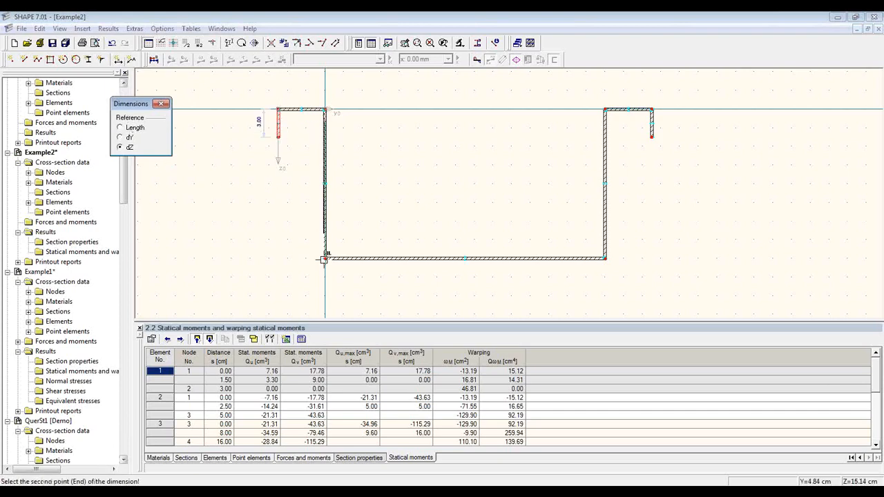
{"action": "left_click", "coordinate": [321, 255]}
{"action": "left_click", "coordinate": [239, 243]}
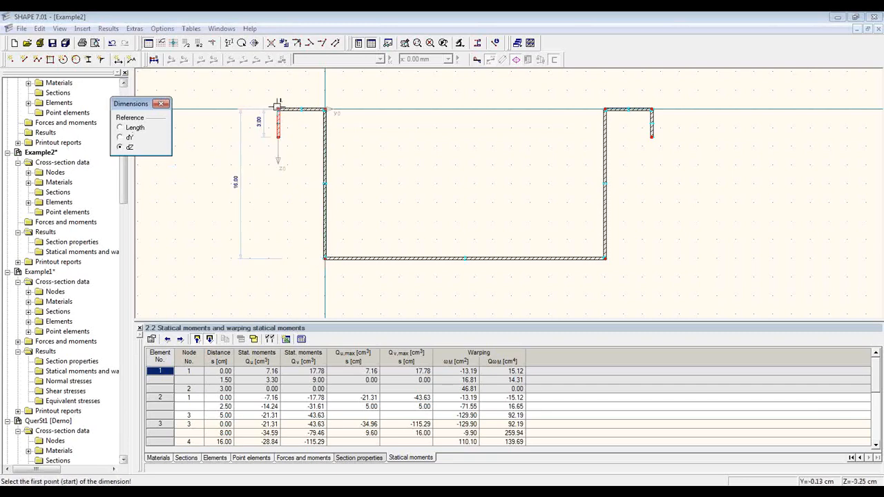
Step: Add horizontal dimensions above the section for the left flange, the distance between the webs, and the right flange
{"action": "left_click", "coordinate": [278, 109]}
{"action": "left_click", "coordinate": [325, 109]}
{"action": "left_click", "coordinate": [308, 88]}
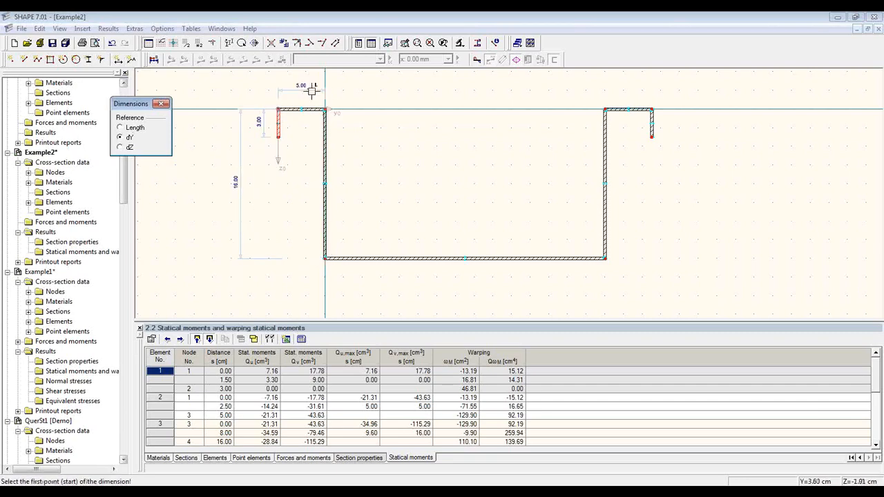
{"action": "left_click", "coordinate": [325, 109]}
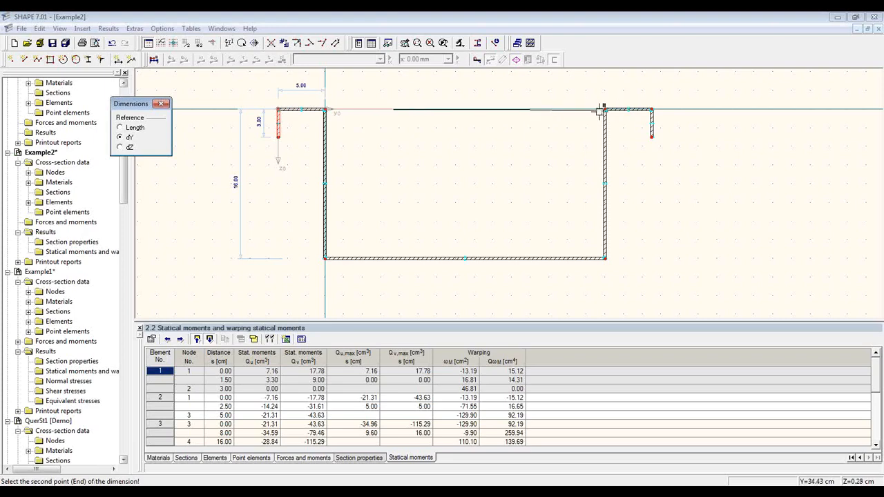
{"action": "left_click", "coordinate": [605, 109]}
{"action": "left_click", "coordinate": [563, 89]}
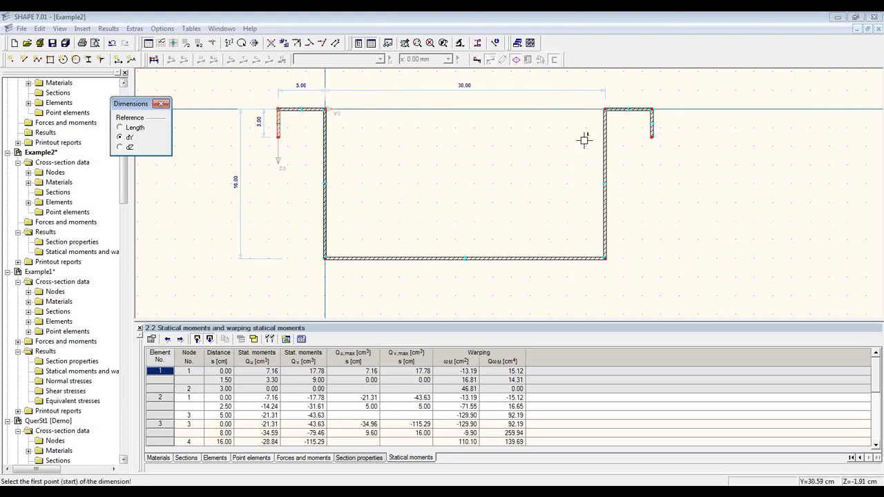
{"action": "left_click", "coordinate": [605, 109]}
{"action": "left_click", "coordinate": [652, 109]}
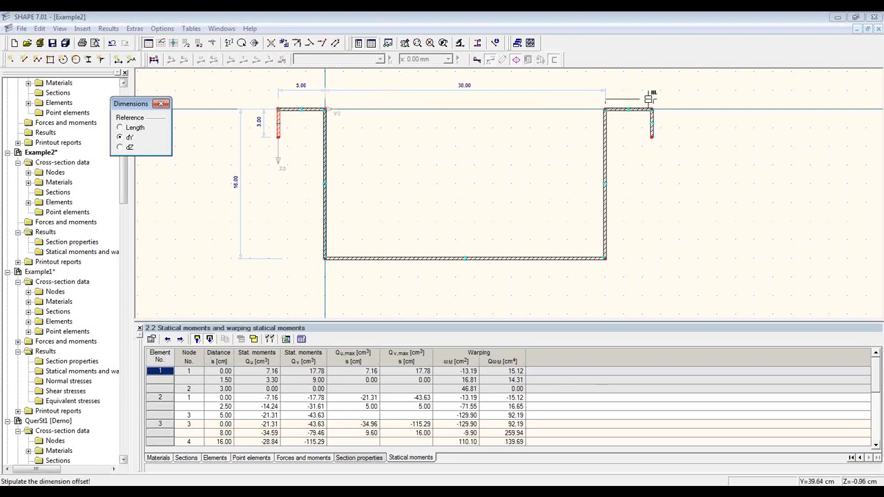
{"action": "left_click", "coordinate": [645, 88]}
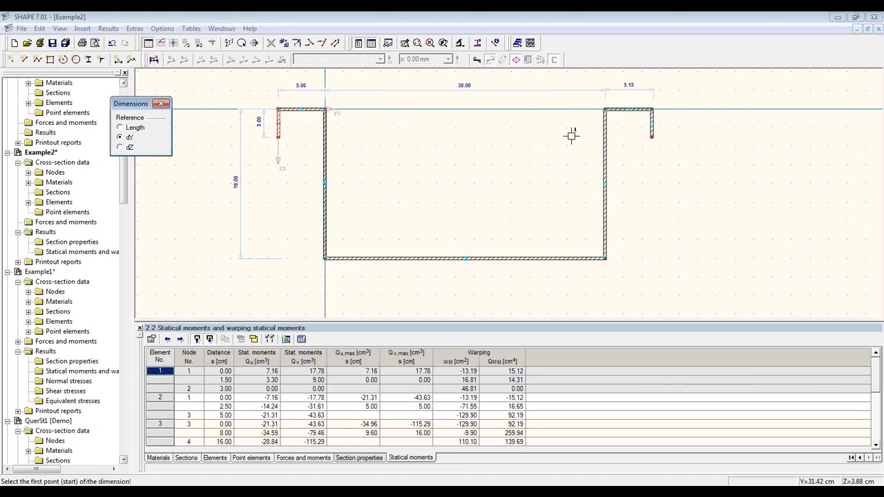
{"action": "key", "text": "Escape"}
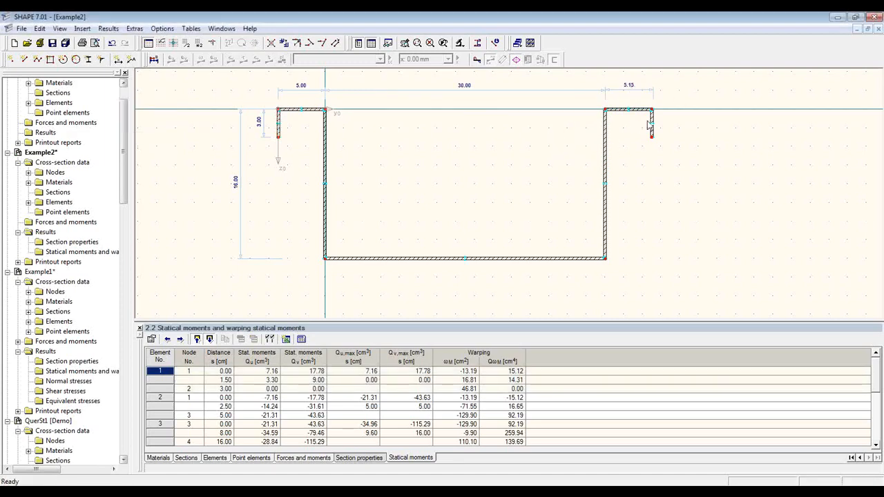
Step: Open the nodes table to check the node coordinates
{"action": "left_click", "coordinate": [173, 459]}
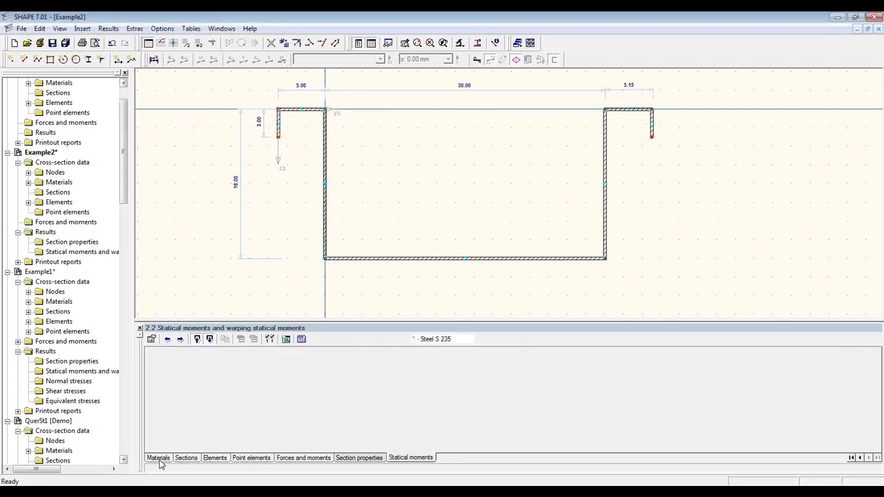
{"action": "left_click", "coordinate": [211, 458]}
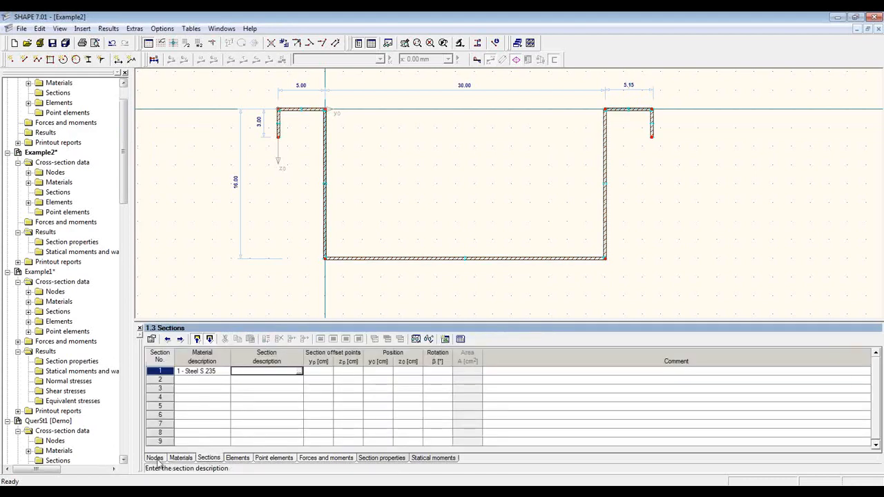
{"action": "left_click", "coordinate": [155, 457]}
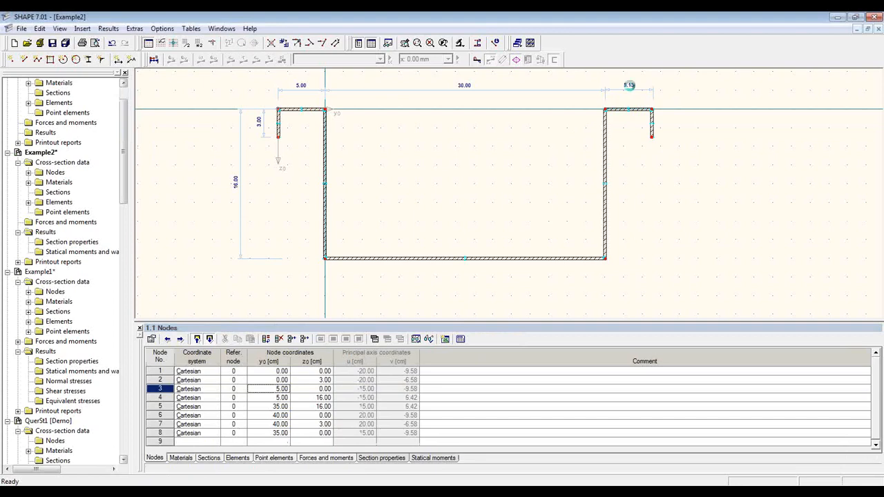
Step: Delete the incorrect horizontal dimension above the right flange
{"action": "right_click", "coordinate": [628, 84]}
{"action": "left_click", "coordinate": [625, 86]}
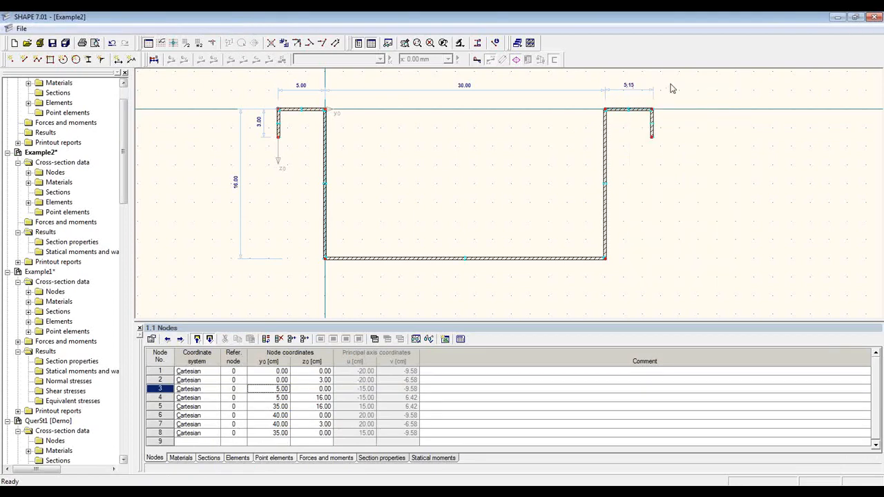
{"action": "left_click_drag", "start_coordinate": [669, 84], "coordinate": [622, 99]}
{"action": "left_click", "coordinate": [649, 98]}
{"action": "key", "text": "Delete"}
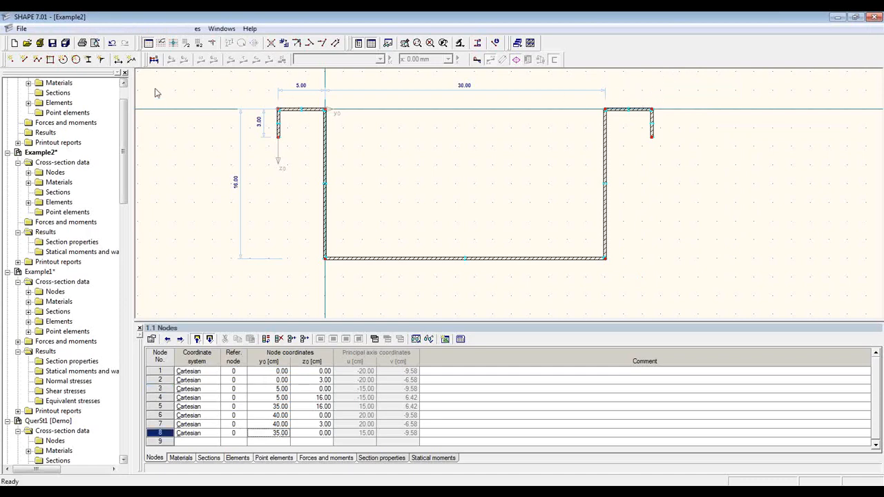
Step: Dimension the right flange's length between its two end nodes, placing the dimension above the section in line with the others
{"action": "left_click", "coordinate": [118, 60]}
{"action": "left_click", "coordinate": [120, 128]}
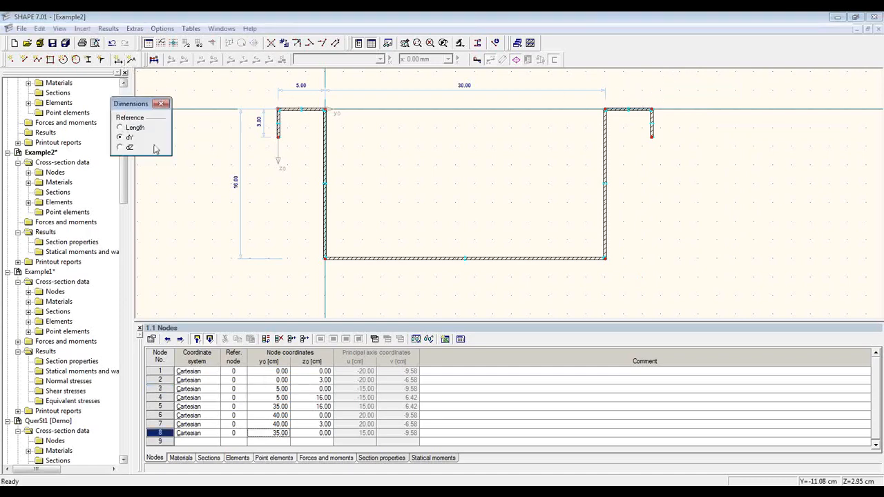
{"action": "left_click", "coordinate": [604, 107]}
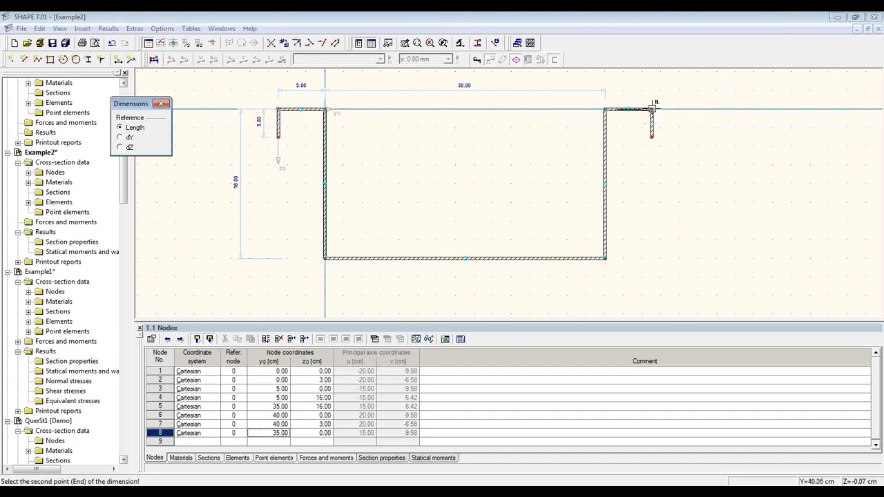
{"action": "left_click", "coordinate": [651, 109]}
{"action": "left_click", "coordinate": [644, 88]}
{"action": "key", "text": "Escape"}
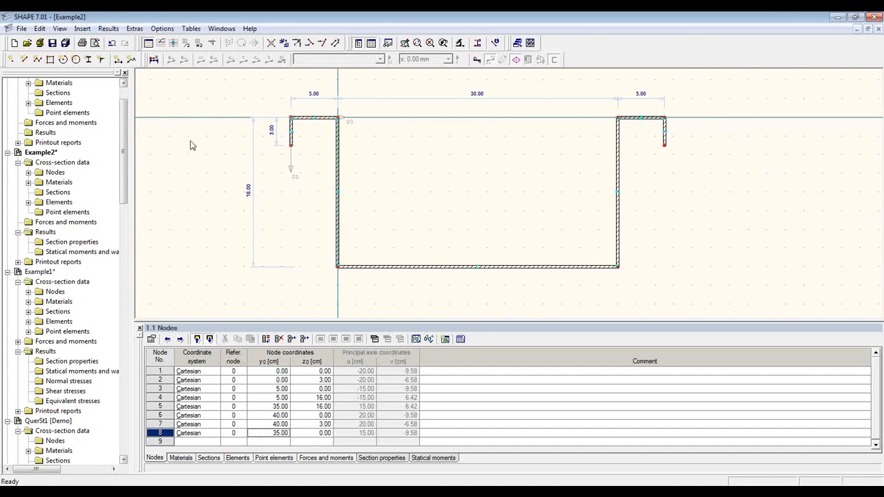
Step: Preview the dimensioned cross-section image in printout report D1 with the short form turned off, and close the report without accepting its changes
{"action": "left_click", "coordinate": [86, 46]}
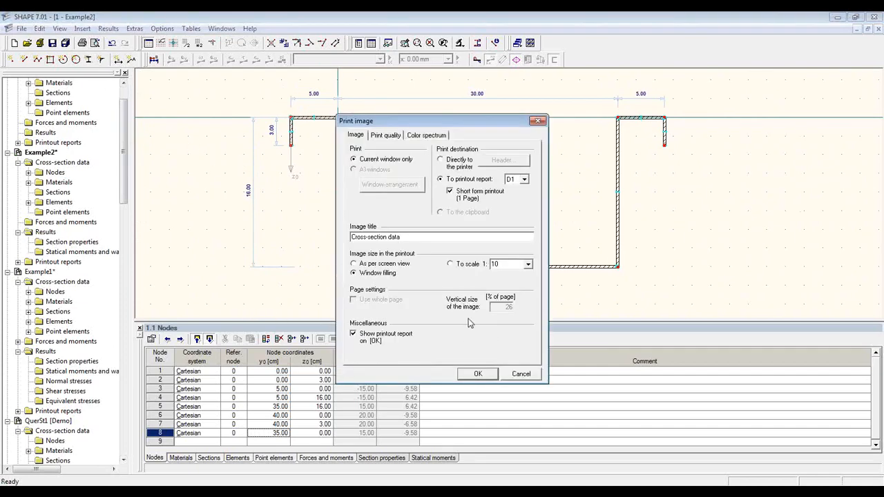
{"action": "left_click", "coordinate": [470, 202]}
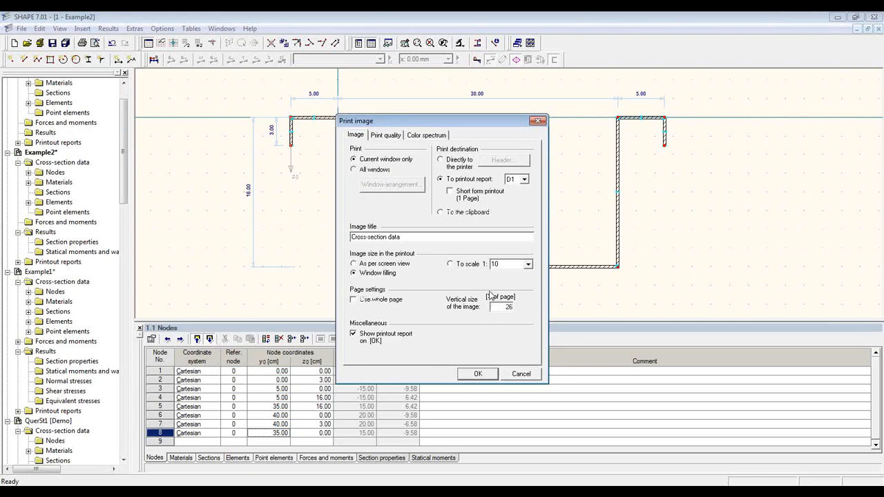
{"action": "double_click", "coordinate": [502, 307]}
{"action": "left_click", "coordinate": [478, 373]}
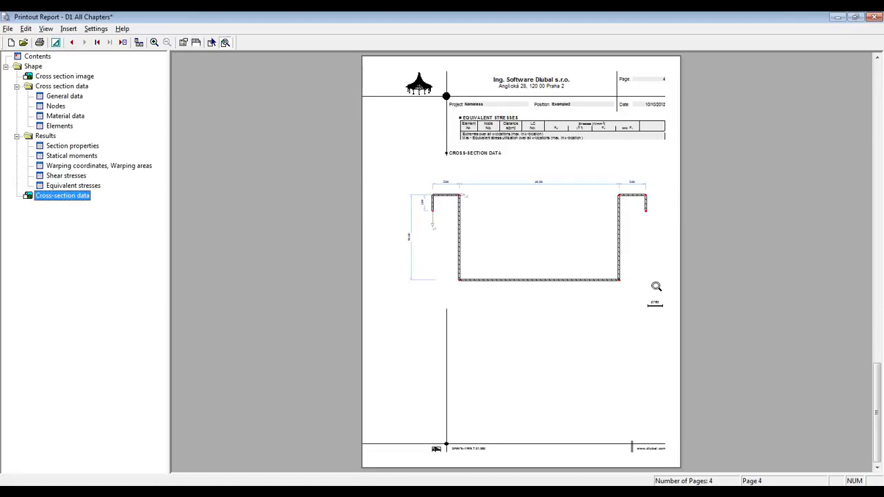
{"action": "left_click", "coordinate": [874, 17]}
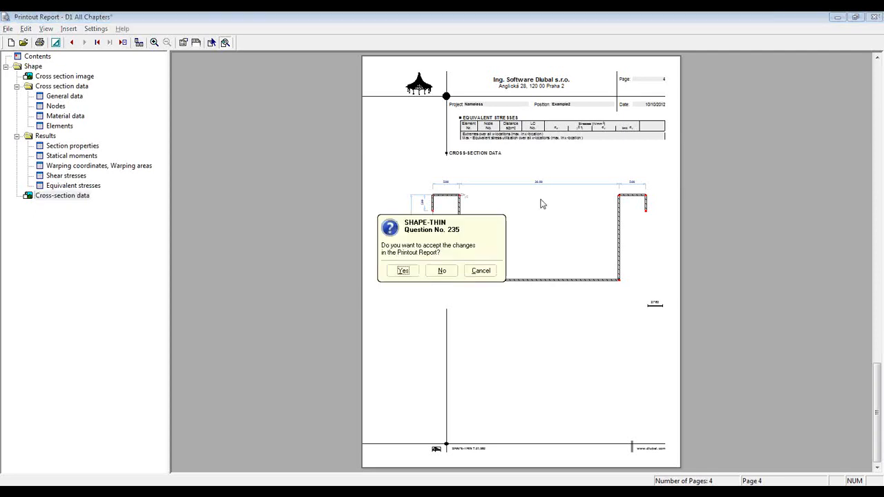
{"action": "left_click", "coordinate": [442, 270]}
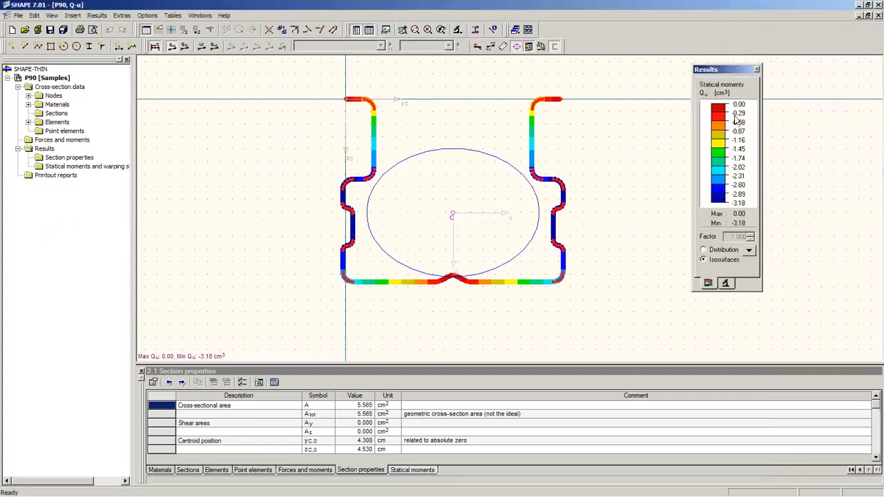
Step: Create a new cross-section named 10-2 in the Samples project and expand its materials in the project tree
{"action": "left_click", "coordinate": [12, 30]}
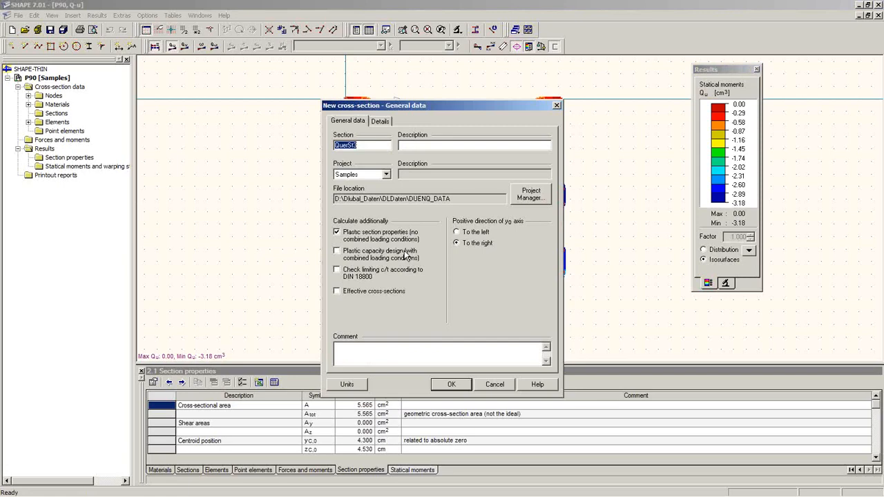
{"action": "type", "text": "10-2"}
{"action": "left_click", "coordinate": [450, 384]}
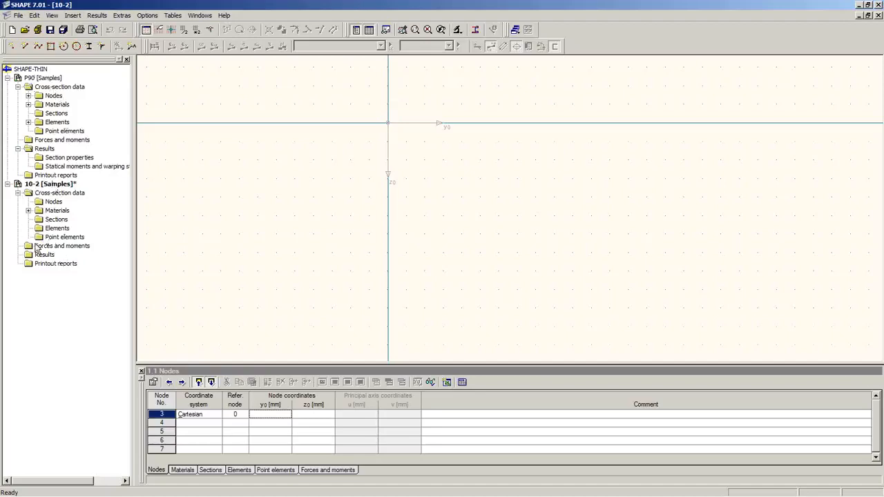
{"action": "left_click", "coordinate": [28, 210]}
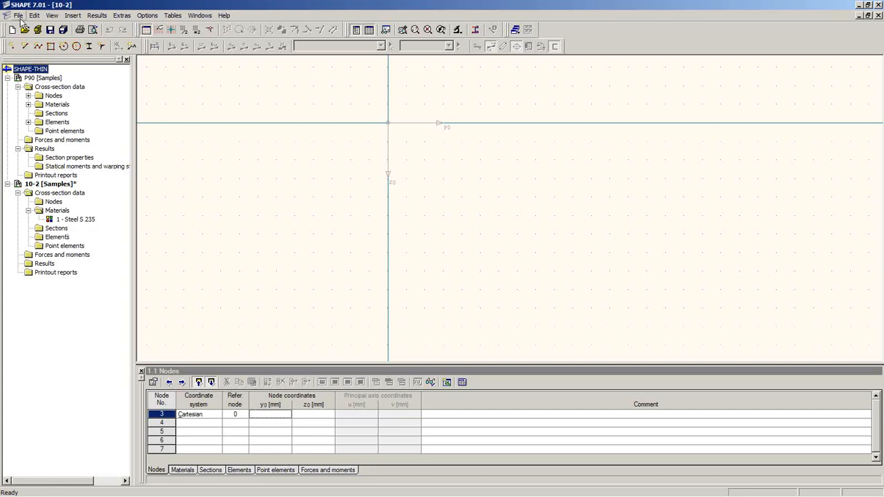
Step: Load the file Z240.dxf as a DXF template for the new cross-section
{"action": "left_click", "coordinate": [18, 15]}
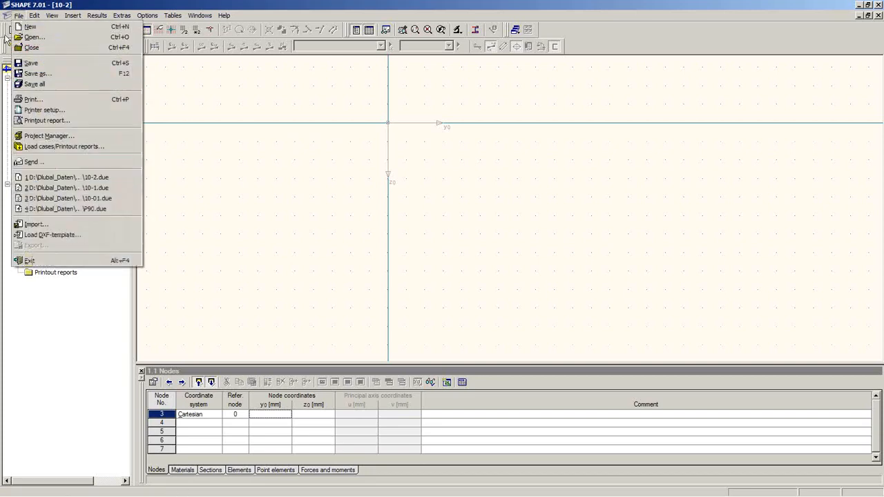
{"action": "left_click", "coordinate": [41, 235]}
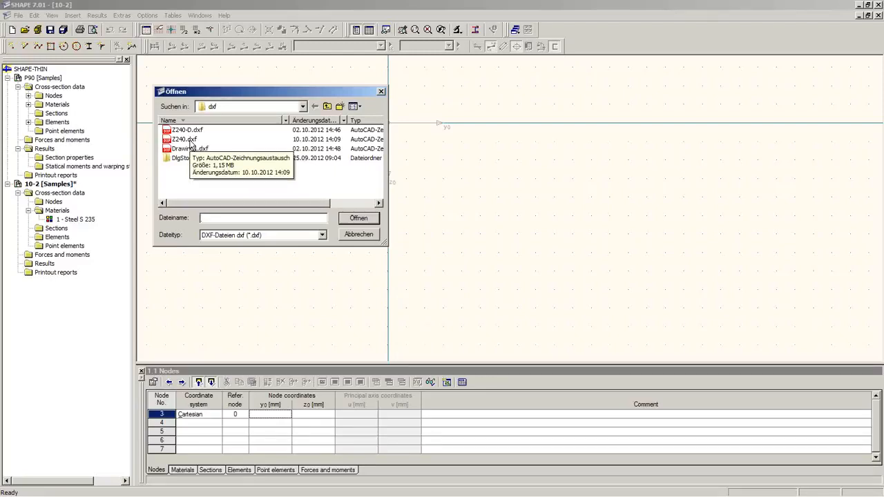
{"action": "left_click", "coordinate": [190, 141]}
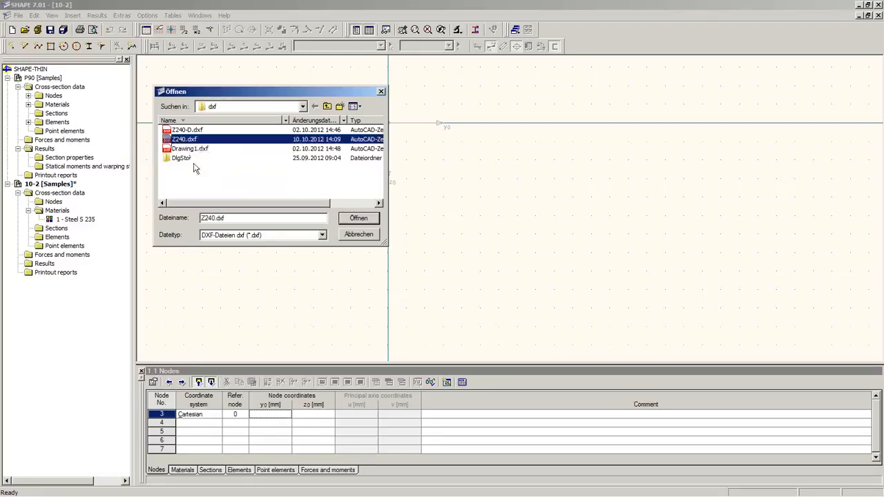
{"action": "left_click", "coordinate": [358, 218]}
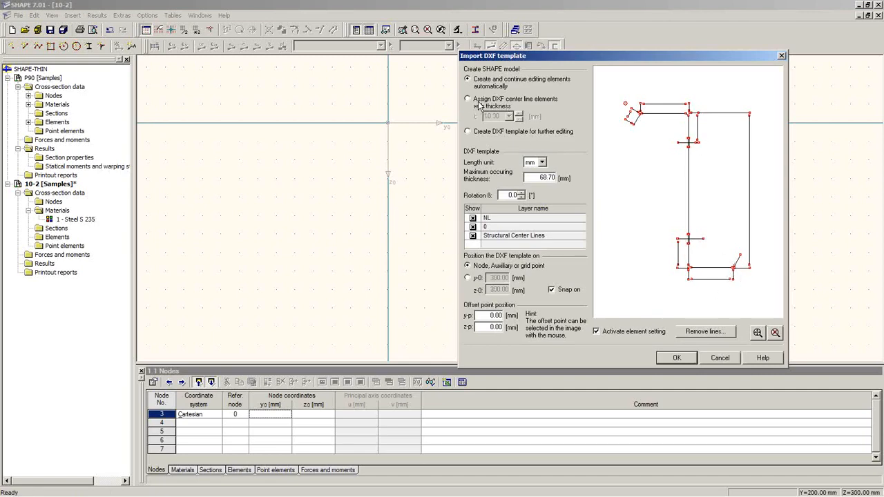
Step: Hide the layers NL and 0 of the DXF template, keeping only the Structural Center Lines layer shown
{"action": "left_click", "coordinate": [473, 219]}
{"action": "left_click", "coordinate": [473, 227]}
{"action": "left_click", "coordinate": [472, 218]}
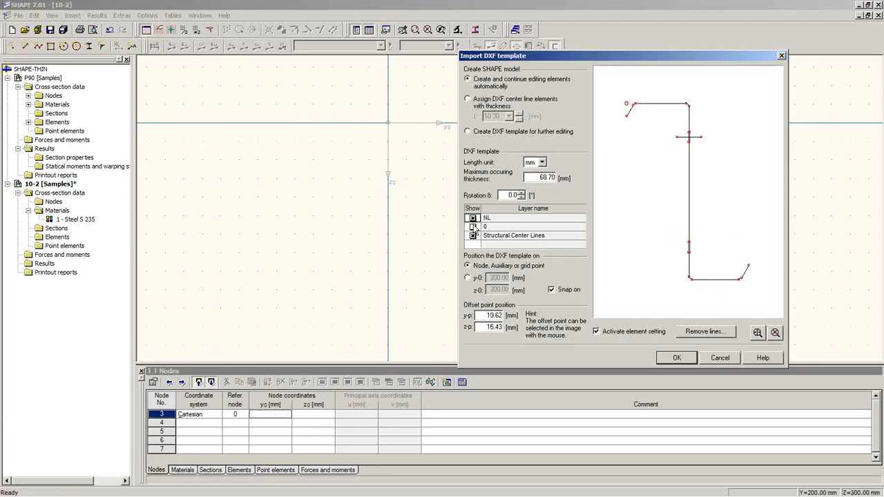
{"action": "left_click", "coordinate": [472, 227]}
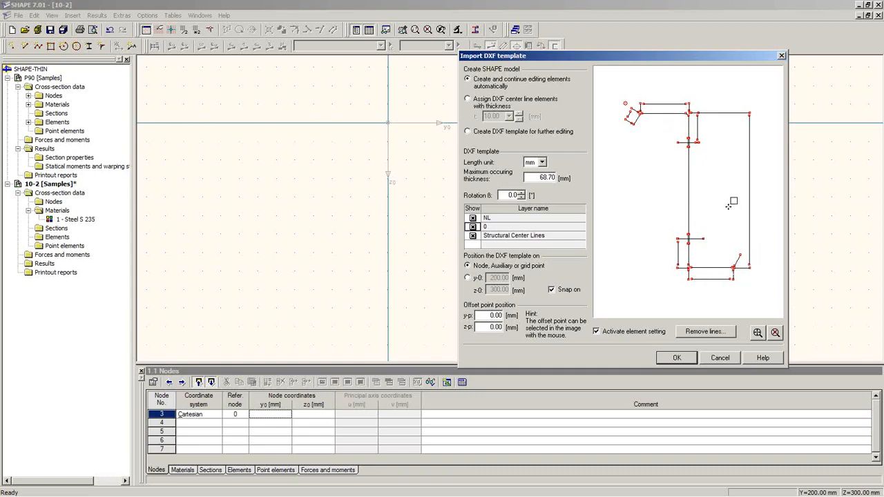
{"action": "left_click", "coordinate": [473, 218]}
{"action": "left_click", "coordinate": [473, 226]}
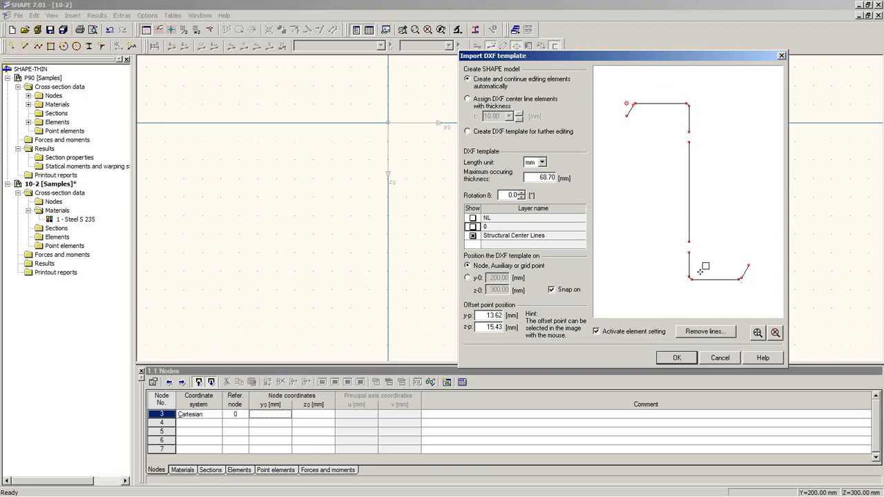
Step: Assign a 3 mm thickness to the DXF center line elements and place the template at the coordinate origin
{"action": "left_click", "coordinate": [469, 99]}
{"action": "double_click", "coordinate": [504, 116]}
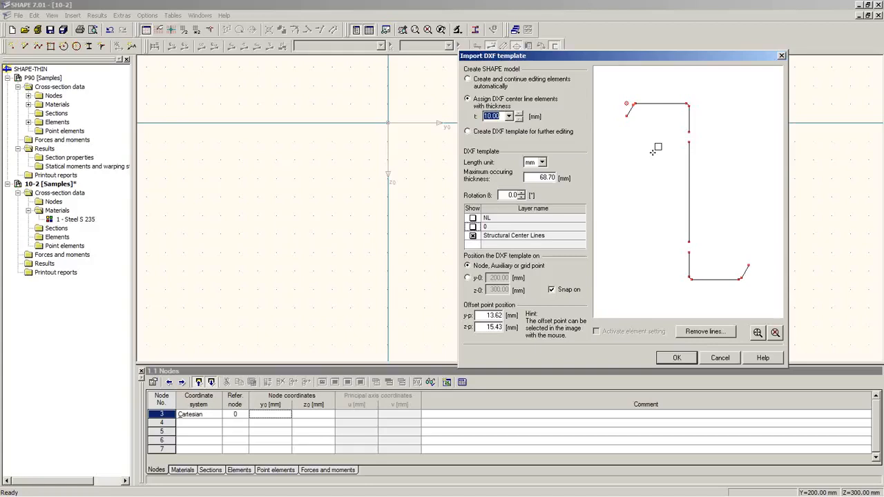
{"action": "type", "text": "3"}
{"action": "left_click", "coordinate": [620, 109]}
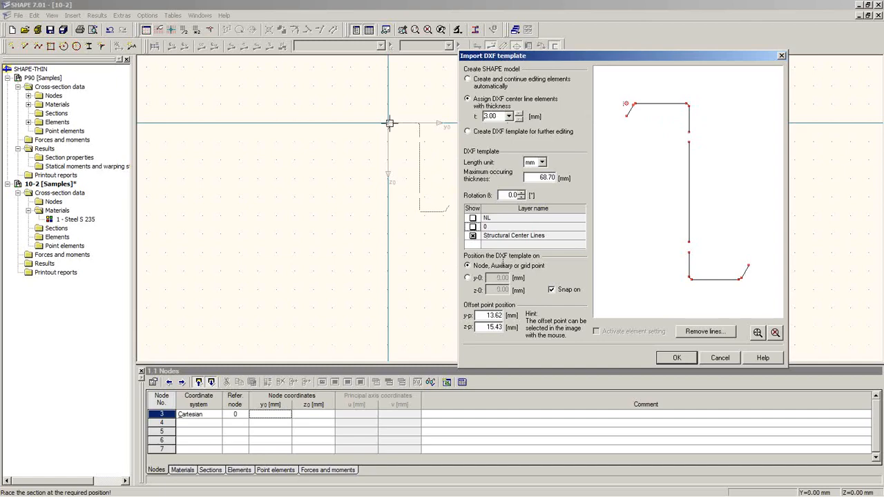
{"action": "left_click", "coordinate": [390, 123]}
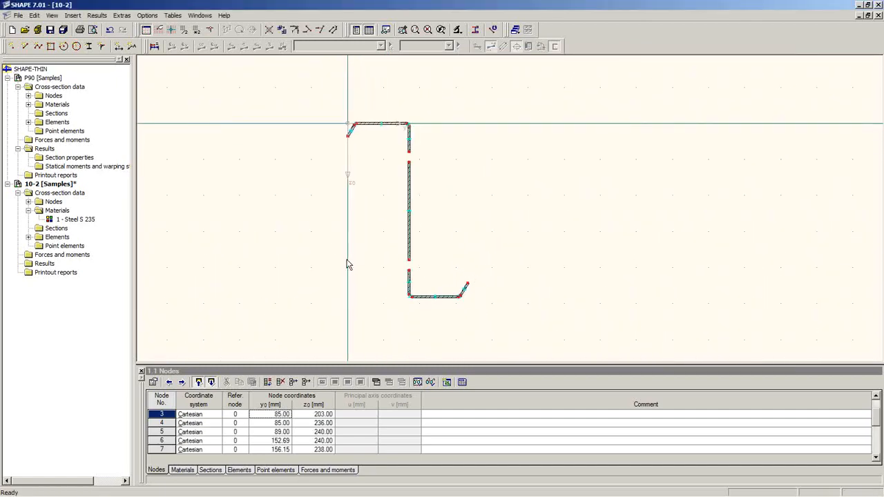
Step: Examine the imported upper lip and flange, and check the parameters of the arc element joining them without changing anything
{"action": "scroll", "coordinate": [351, 197], "scroll_direction": "up", "scroll_amount": 6}
{"action": "middle_click_drag", "start_coordinate": [369, 156], "coordinate": [350, 250]}
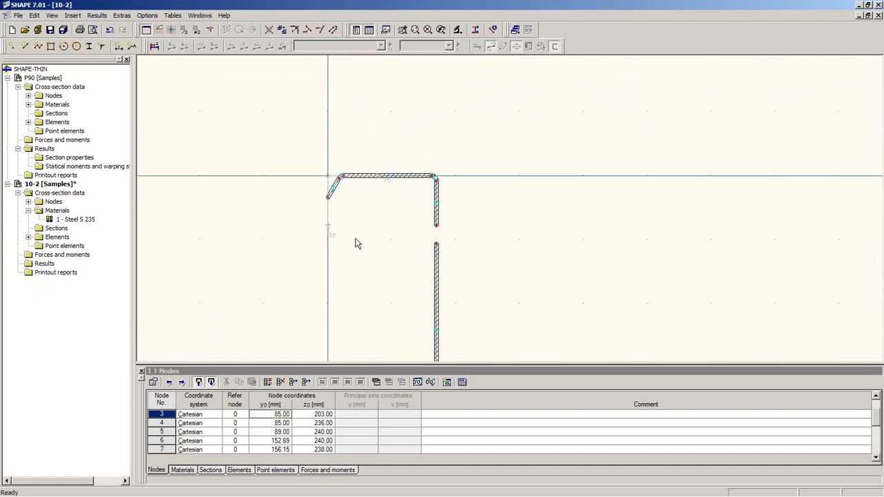
{"action": "scroll", "coordinate": [356, 219], "scroll_direction": "up", "scroll_amount": 8}
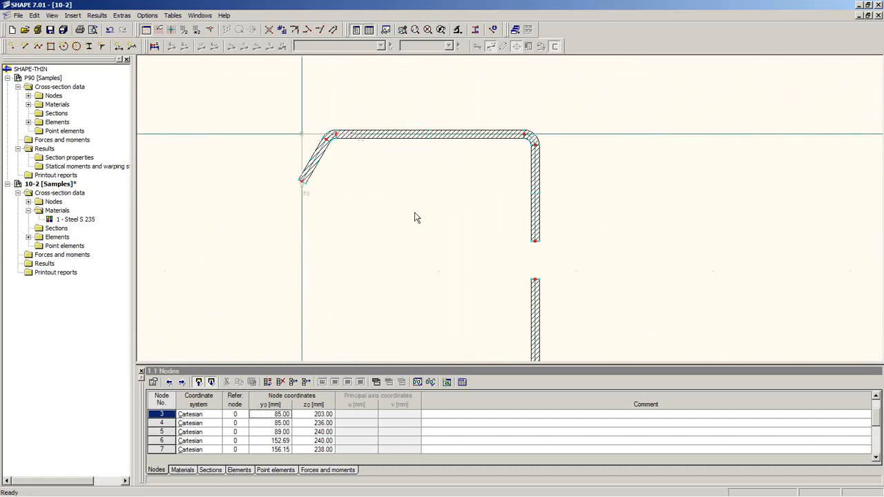
{"action": "scroll", "coordinate": [331, 187], "scroll_direction": "up", "scroll_amount": 6}
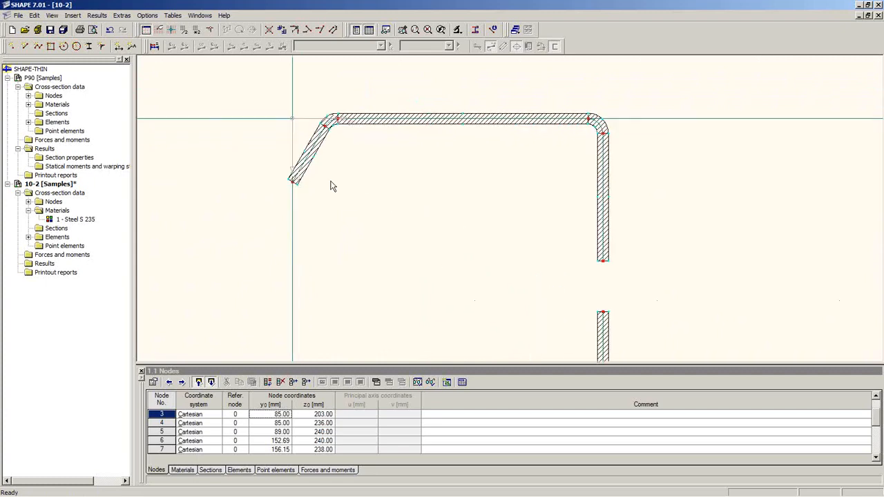
{"action": "middle_click_drag", "start_coordinate": [396, 166], "coordinate": [365, 236]}
{"action": "scroll", "coordinate": [343, 226], "scroll_direction": "up", "scroll_amount": 3}
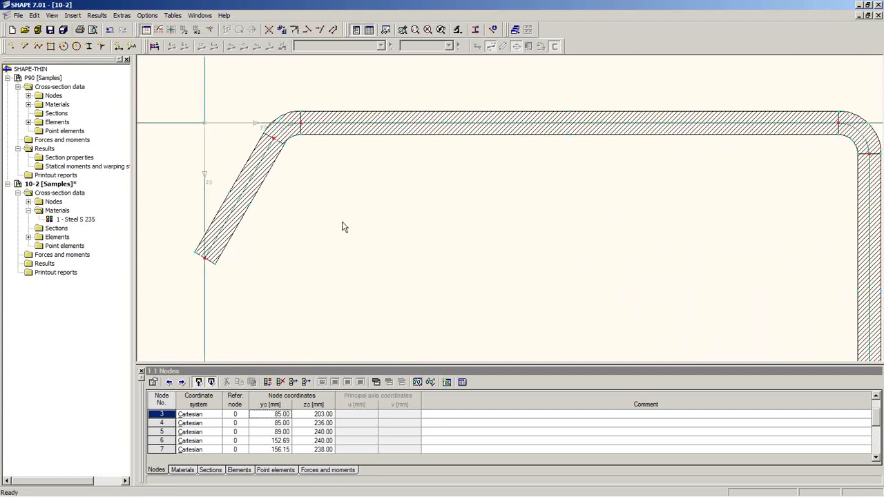
{"action": "double_click", "coordinate": [290, 122]}
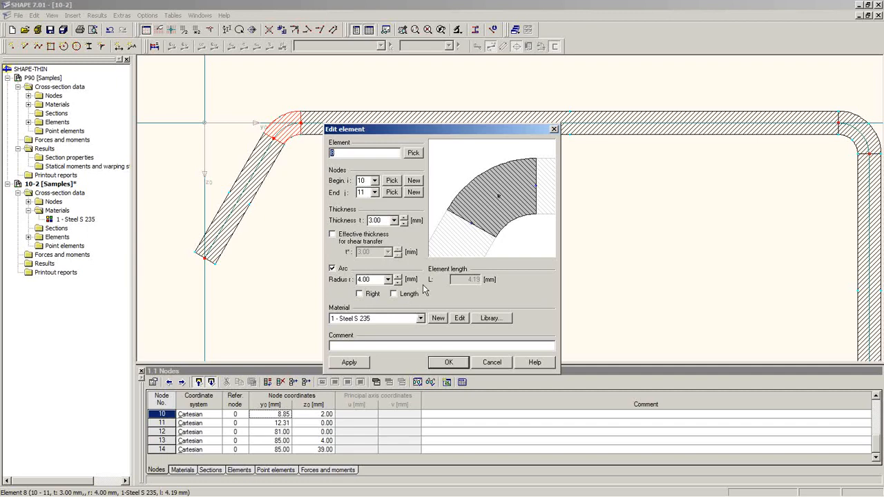
{"action": "left_click", "coordinate": [492, 363]}
Step: Close the upper gap in the web by moving the middle segment's upper node onto the end node of the segment above
{"action": "scroll", "coordinate": [489, 303], "scroll_direction": "down", "scroll_amount": 5}
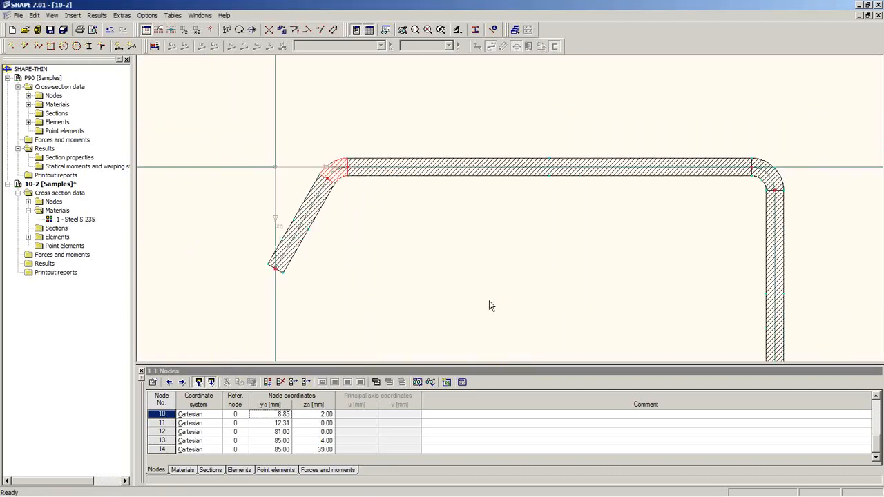
{"action": "scroll", "coordinate": [562, 285], "scroll_direction": "up", "scroll_amount": 3}
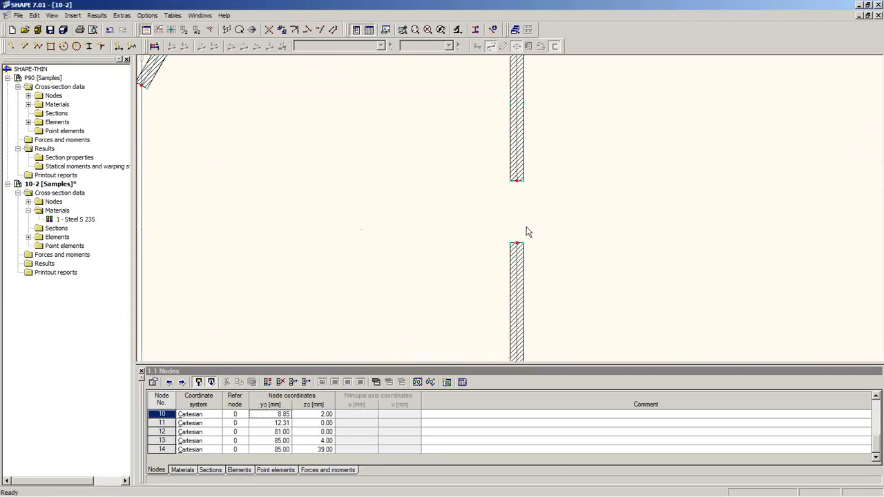
{"action": "scroll", "coordinate": [526, 233], "scroll_direction": "down", "scroll_amount": 4}
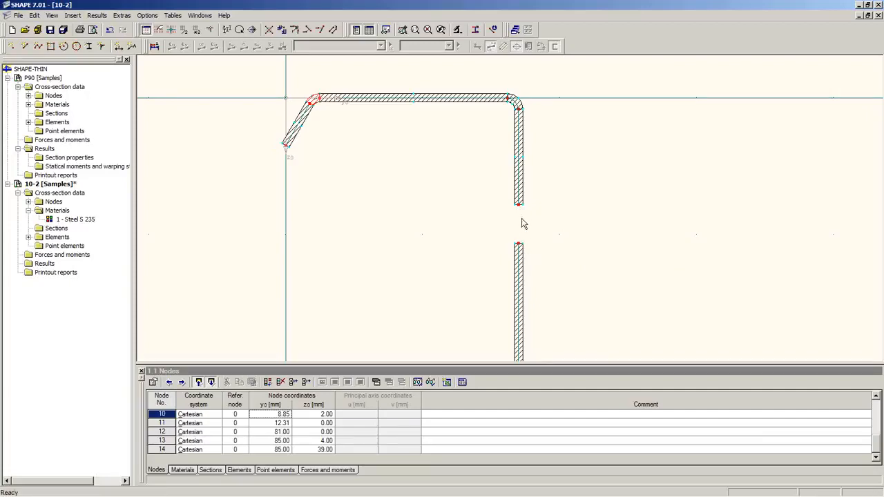
{"action": "left_click_drag", "start_coordinate": [519, 244], "coordinate": [519, 205]}
Step: Close the lower gap in the web by moving the middle segment's lower node onto the end node of the segment below
{"action": "scroll", "coordinate": [543, 255], "scroll_direction": "down", "scroll_amount": 2}
{"action": "middle_click_drag", "start_coordinate": [543, 255], "coordinate": [482, 95]}
{"action": "scroll", "coordinate": [503, 197], "scroll_direction": "down", "scroll_amount": 3}
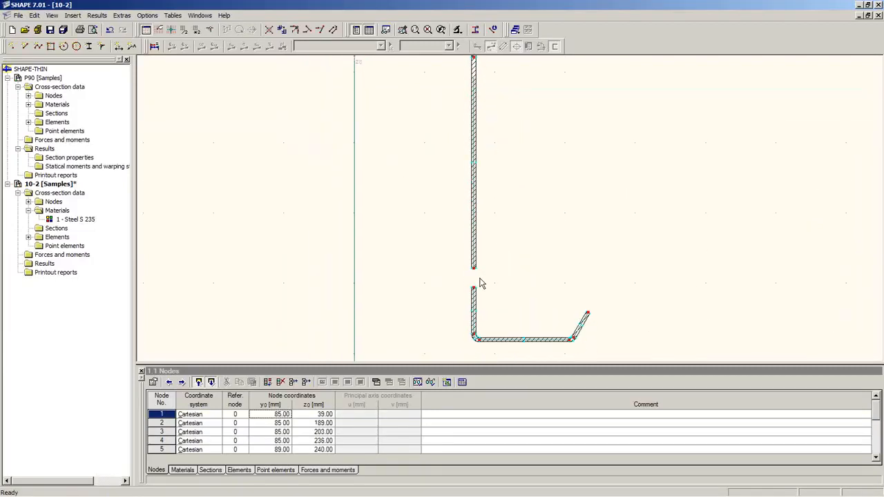
{"action": "left_click_drag", "start_coordinate": [474, 268], "coordinate": [474, 287]}
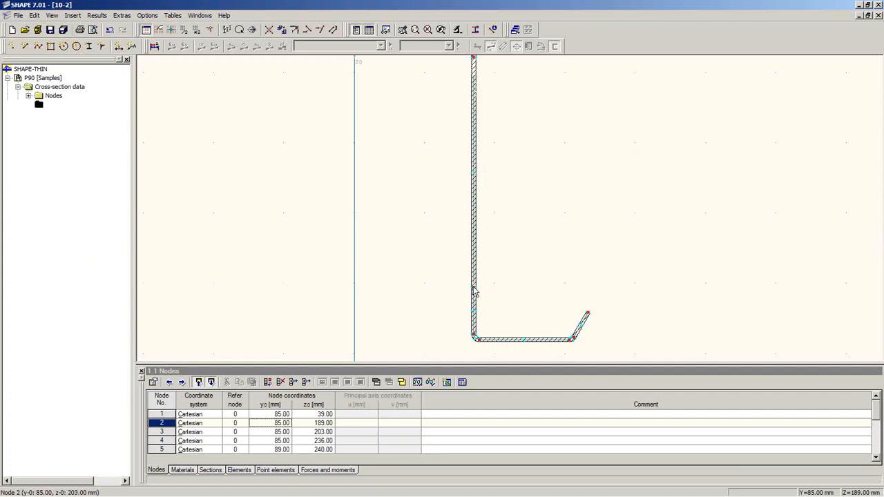
{"action": "scroll", "coordinate": [481, 301], "scroll_direction": "up", "scroll_amount": 2}
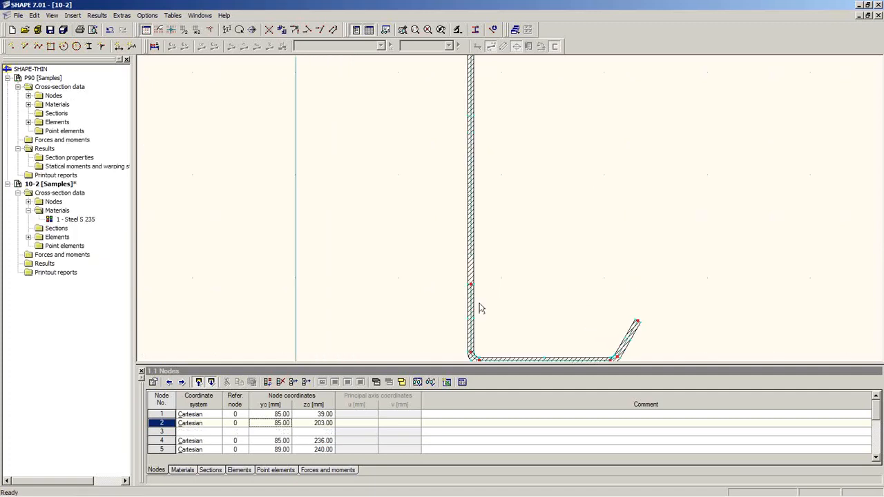
{"action": "scroll", "coordinate": [503, 280], "scroll_direction": "down", "scroll_amount": 1}
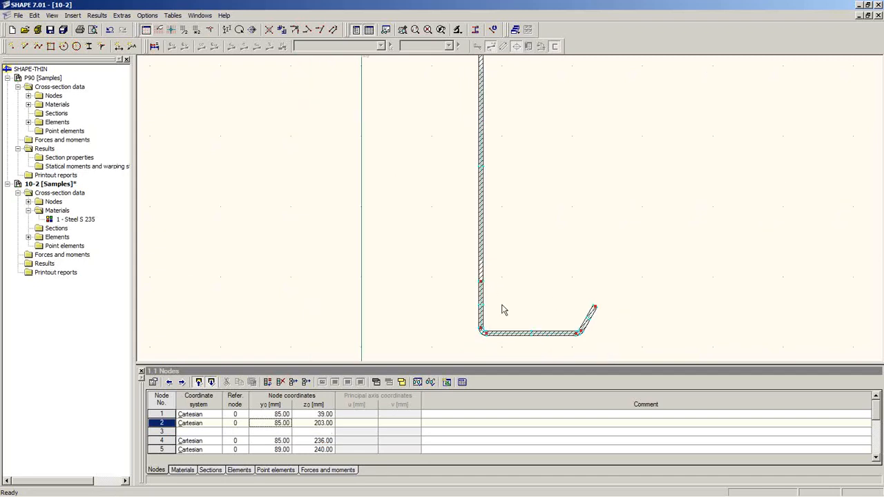
Step: Check the closed Z-section's web and lower flange, and calculate the section properties of 10-2
{"action": "middle_click_drag", "start_coordinate": [516, 326], "coordinate": [518, 263]}
{"action": "scroll", "coordinate": [493, 294], "scroll_direction": "up", "scroll_amount": 6}
{"action": "scroll", "coordinate": [490, 285], "scroll_direction": "down", "scroll_amount": 5}
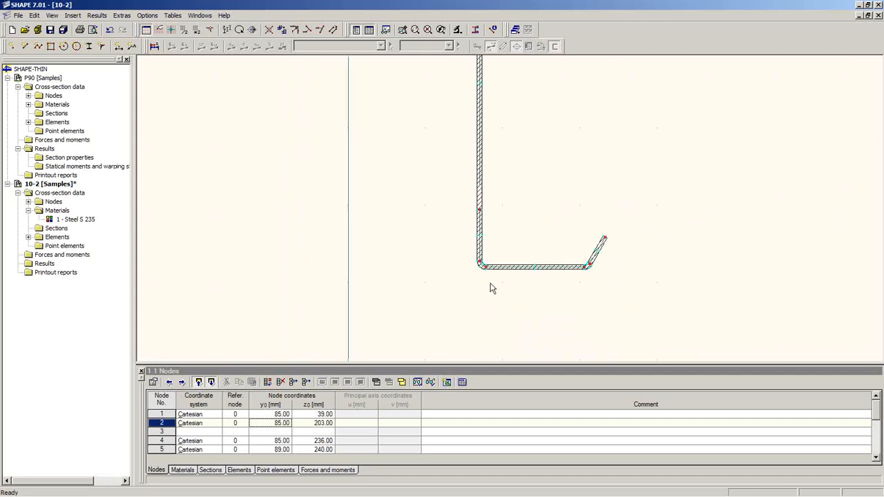
{"action": "scroll", "coordinate": [491, 275], "scroll_direction": "down", "scroll_amount": 8}
{"action": "middle_click_drag", "start_coordinate": [505, 228], "coordinate": [464, 261]}
{"action": "scroll", "coordinate": [463, 274], "scroll_direction": "up", "scroll_amount": 2}
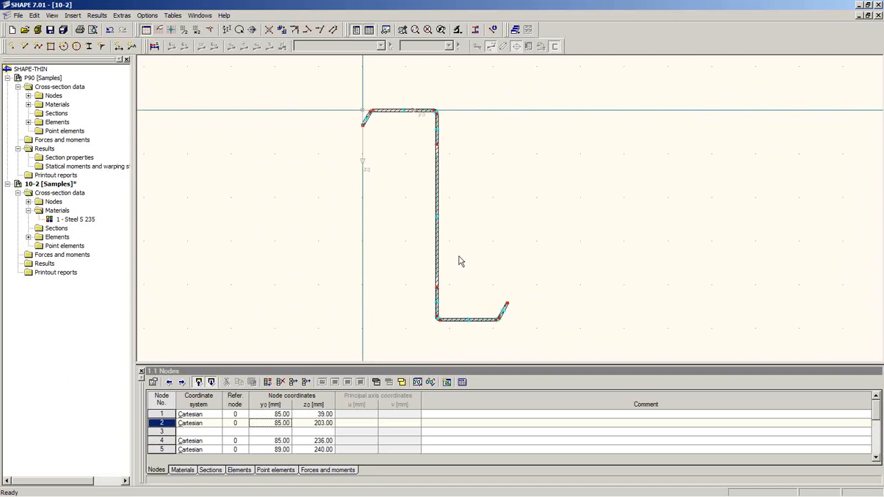
{"action": "left_click", "coordinate": [155, 47]}
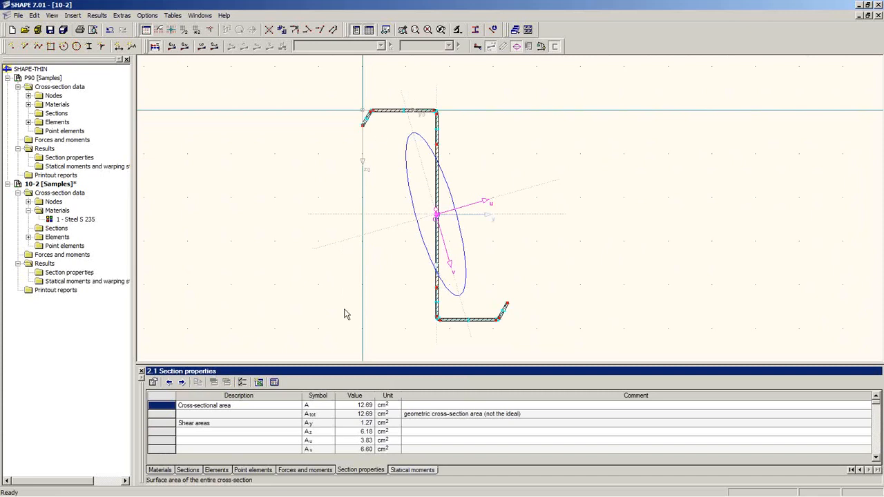
Step: Detach the tables into a separate window and review the section properties of 10-2
{"action": "double_click", "coordinate": [355, 374]}
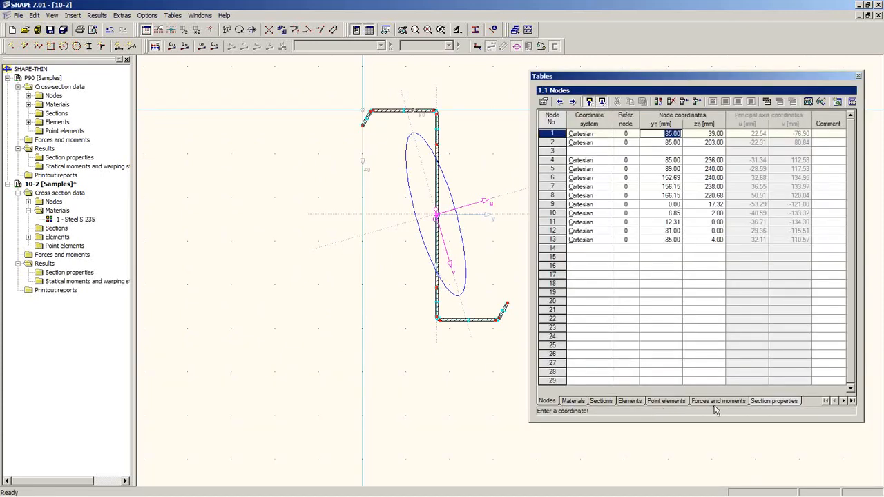
{"action": "left_click", "coordinate": [772, 401]}
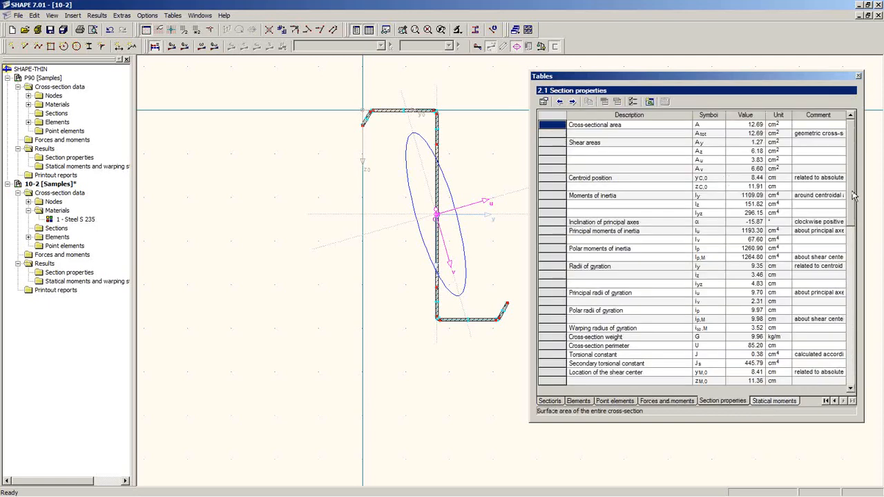
{"action": "left_click_drag", "start_coordinate": [852, 193], "coordinate": [850, 157]}
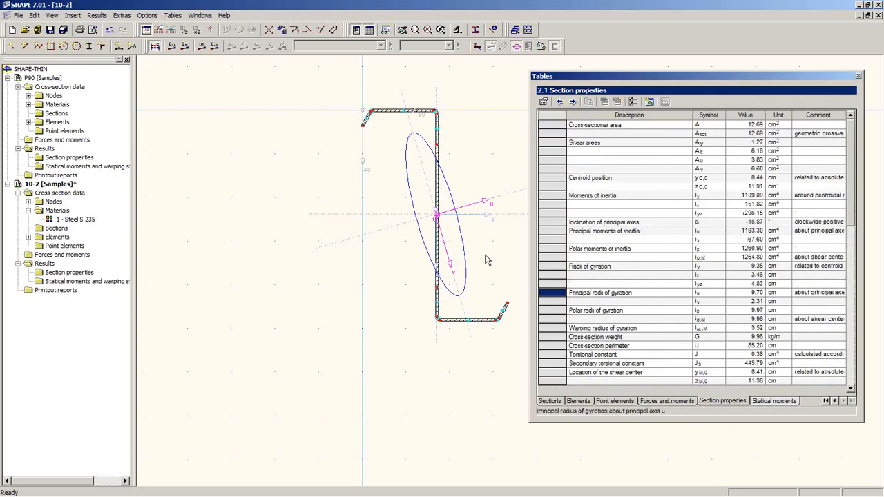
Step: Show the distribution diagrams of the statical moments Q-u and Q-v, the warping constant Omega and Q-Omega on the section
{"action": "mouse_move", "coordinate": [506, 260]}
{"action": "middle_mouse_down"}
{"action": "mouse_move", "coordinate": [441, 264]}
{"action": "mouse_move", "coordinate": [412, 285]}
{"action": "middle_mouse_up"}
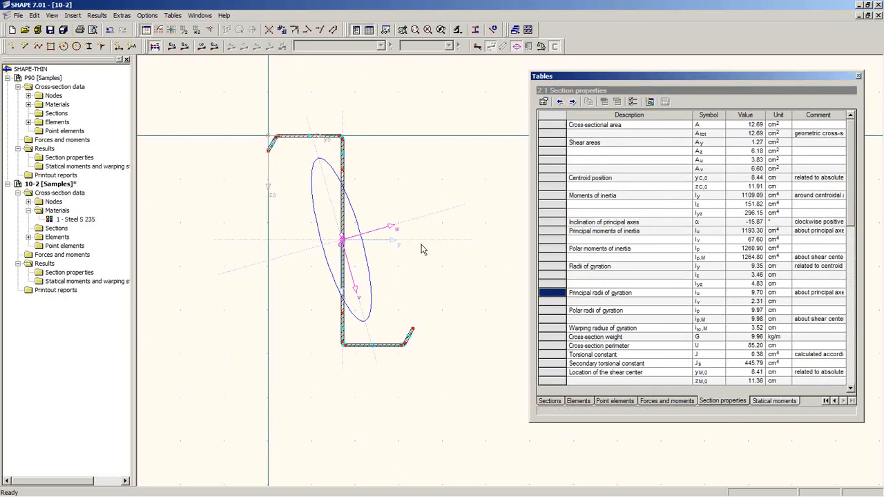
{"action": "scroll", "coordinate": [418, 247], "scroll_direction": "up", "scroll_amount": 2}
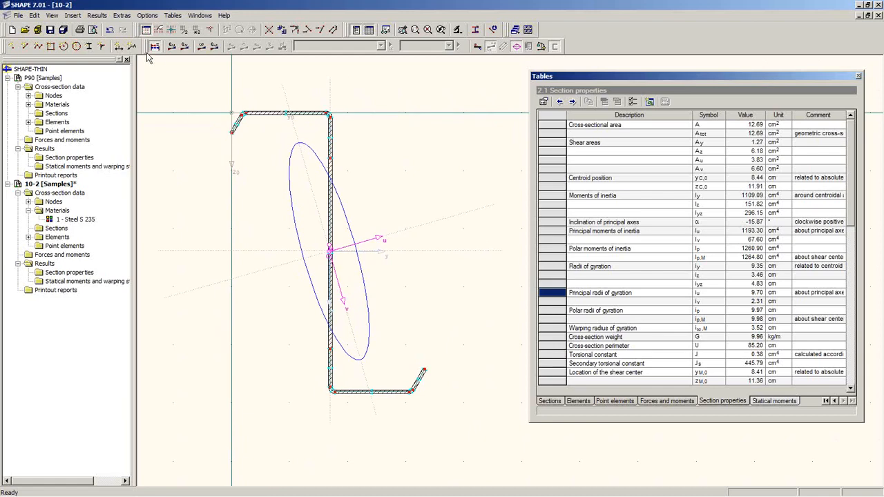
{"action": "left_click", "coordinate": [171, 45]}
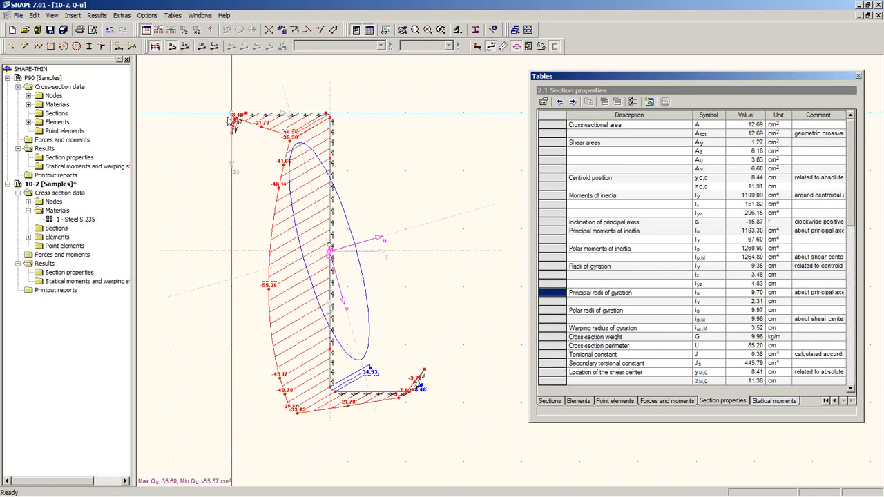
{"action": "left_click", "coordinate": [184, 46]}
{"action": "left_click", "coordinate": [202, 46]}
{"action": "left_click", "coordinate": [214, 47]}
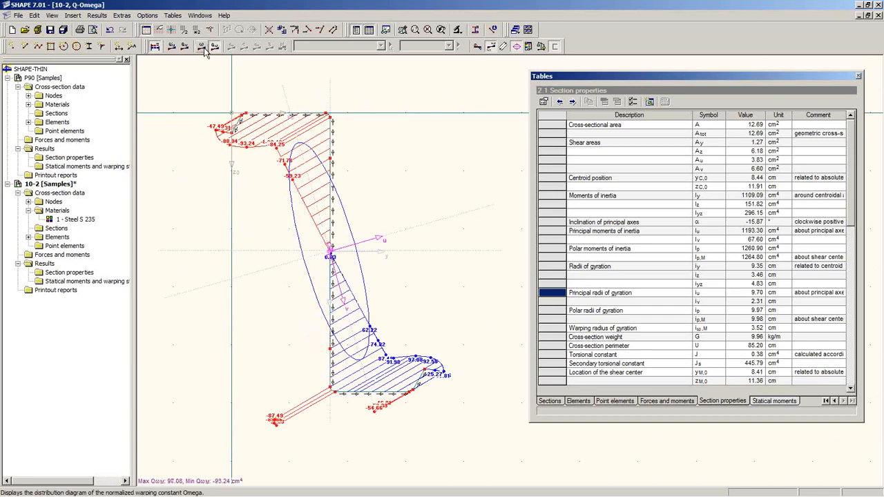
{"action": "middle_click_drag", "start_coordinate": [287, 252], "coordinate": [238, 191]}
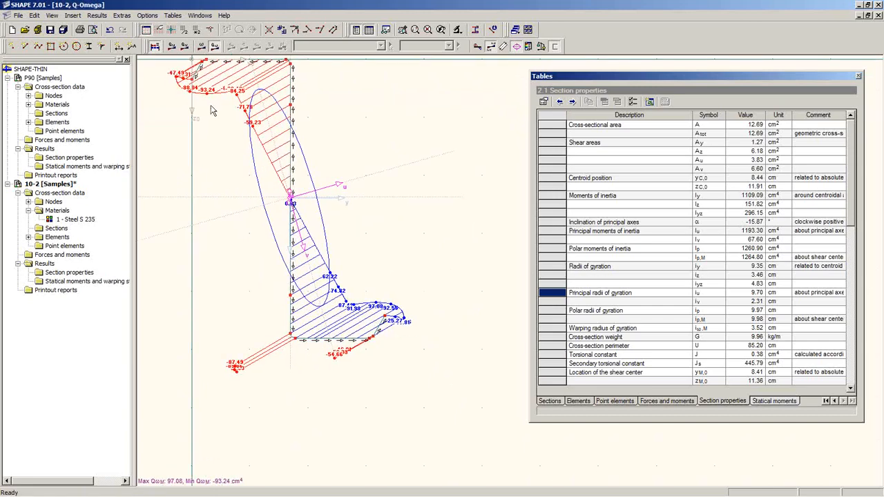
Step: Display the Q-v statical moment diagram, close the tables window and inspect the diagram at the lower flange's corner arcs
{"action": "left_click", "coordinate": [184, 46]}
{"action": "scroll", "coordinate": [338, 335], "scroll_direction": "up", "scroll_amount": 6}
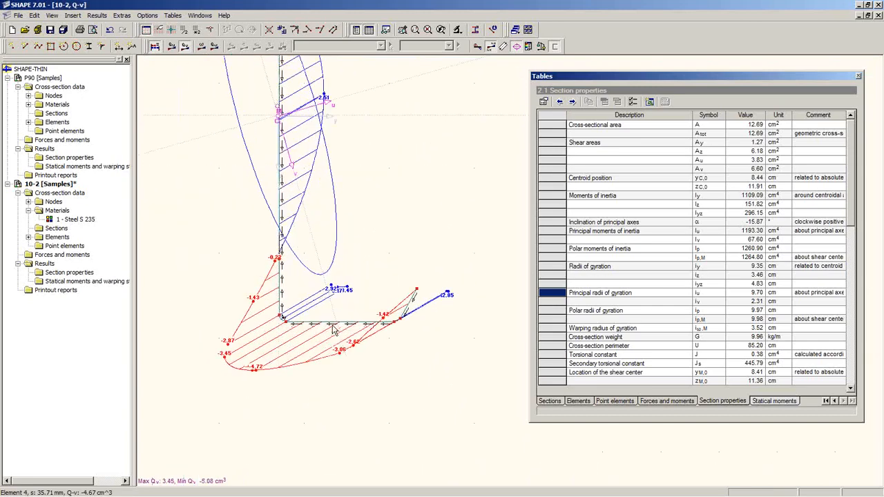
{"action": "middle_click_drag", "start_coordinate": [319, 311], "coordinate": [341, 281]}
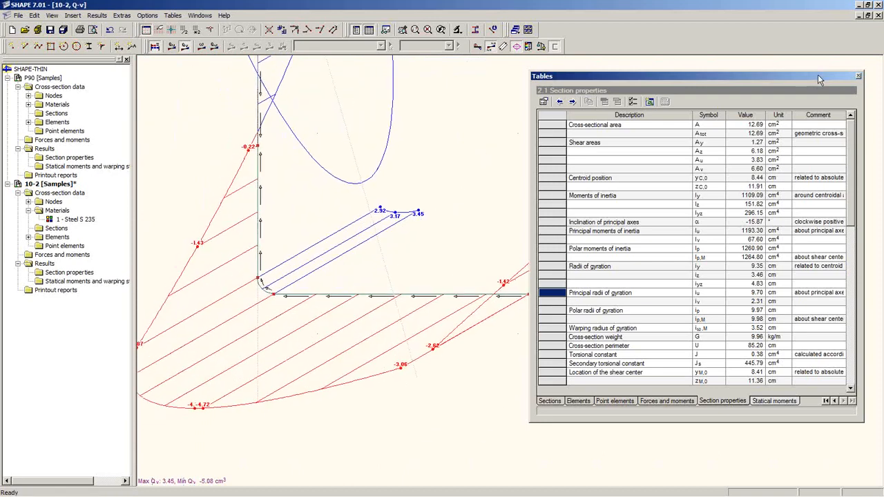
{"action": "left_click", "coordinate": [858, 75]}
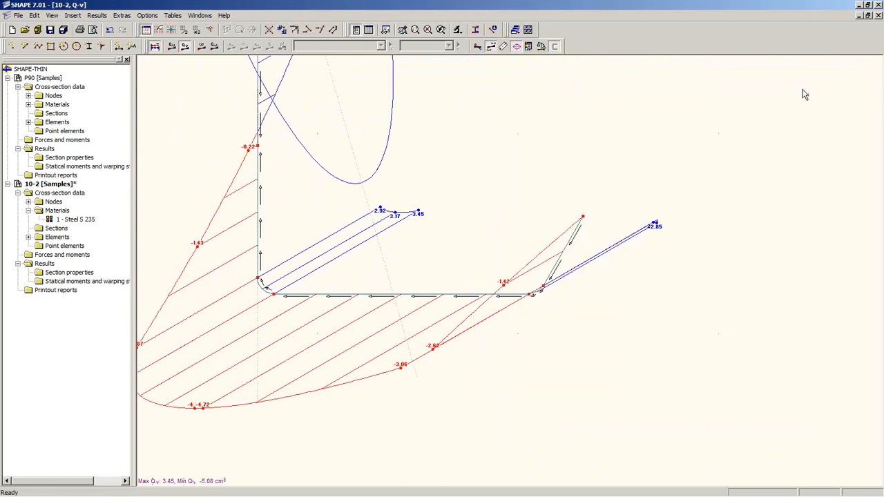
{"action": "middle_click_drag", "start_coordinate": [306, 340], "coordinate": [394, 348]}
{"action": "scroll", "coordinate": [422, 315], "scroll_direction": "up", "scroll_amount": 2}
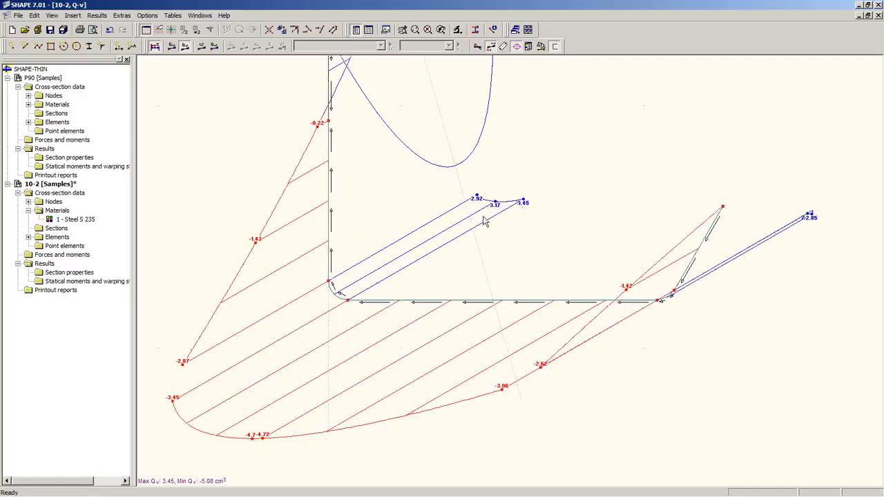
Step: Reverse the direction of both arc elements at the ends of the lower flange and recalculate the section
{"action": "right_click", "coordinate": [333, 294]}
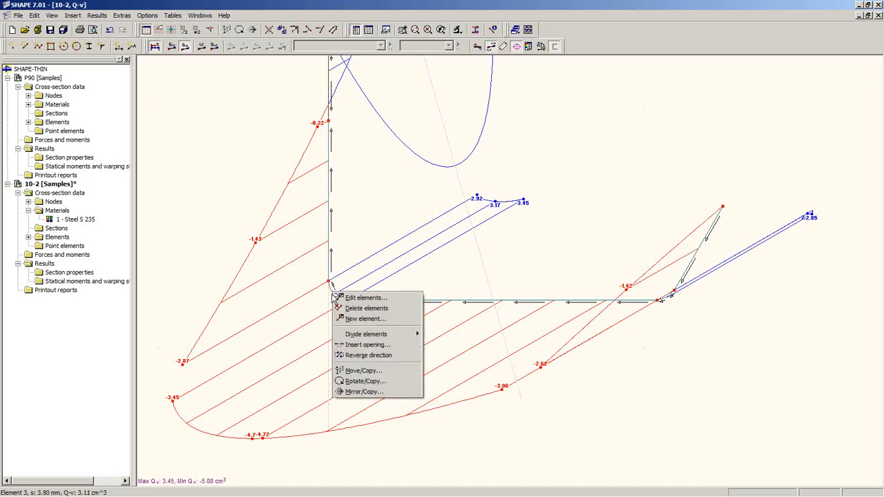
{"action": "left_click", "coordinate": [370, 356]}
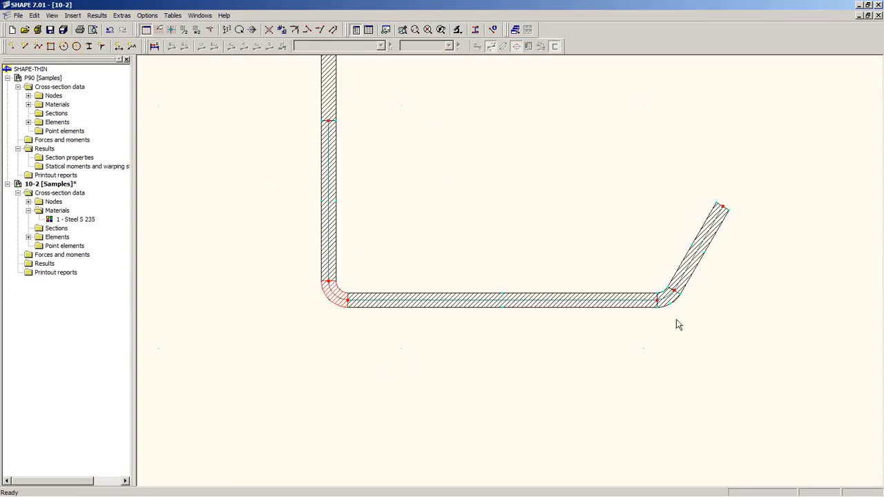
{"action": "right_click", "coordinate": [669, 299]}
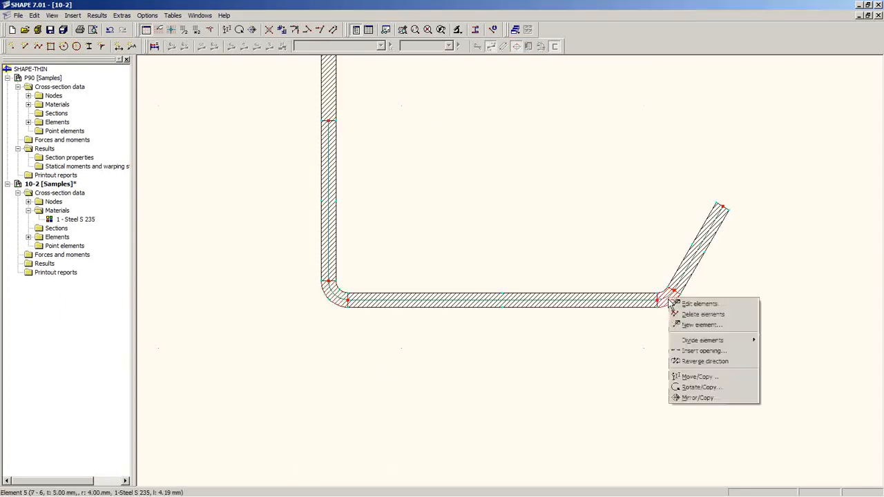
{"action": "left_click", "coordinate": [693, 365]}
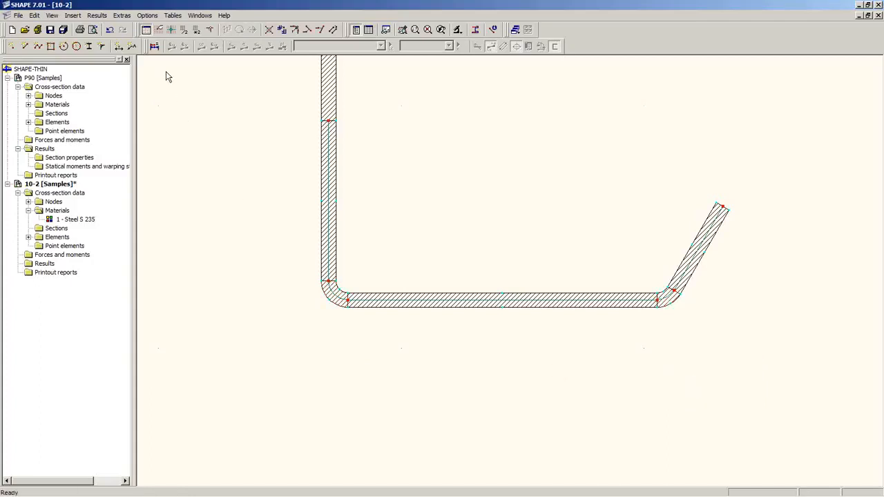
{"action": "left_click", "coordinate": [155, 46]}
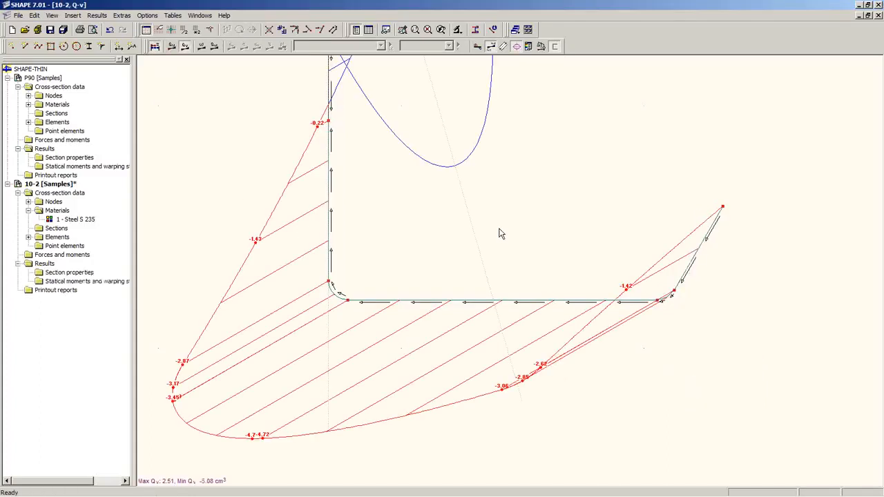
Step: Examine the recalculated Q-v diagram over the whole section, then closely along the web around the centroid
{"action": "scroll", "coordinate": [485, 264], "scroll_direction": "down", "scroll_amount": 2}
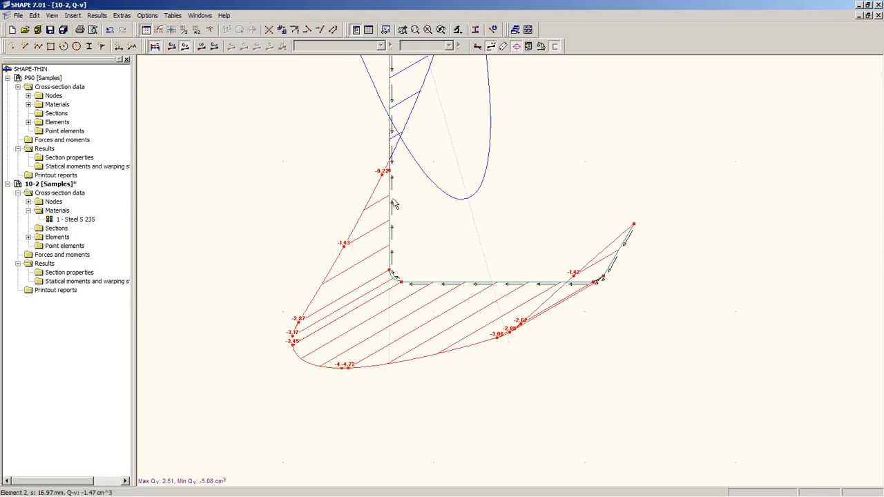
{"action": "middle_click_drag", "start_coordinate": [432, 153], "coordinate": [375, 333]}
{"action": "scroll", "coordinate": [407, 275], "scroll_direction": "down", "scroll_amount": 6}
{"action": "middle_click_drag", "start_coordinate": [403, 202], "coordinate": [449, 347]}
{"action": "middle_click_drag", "start_coordinate": [401, 312], "coordinate": [363, 249]}
{"action": "scroll", "coordinate": [406, 267], "scroll_direction": "down", "scroll_amount": 2}
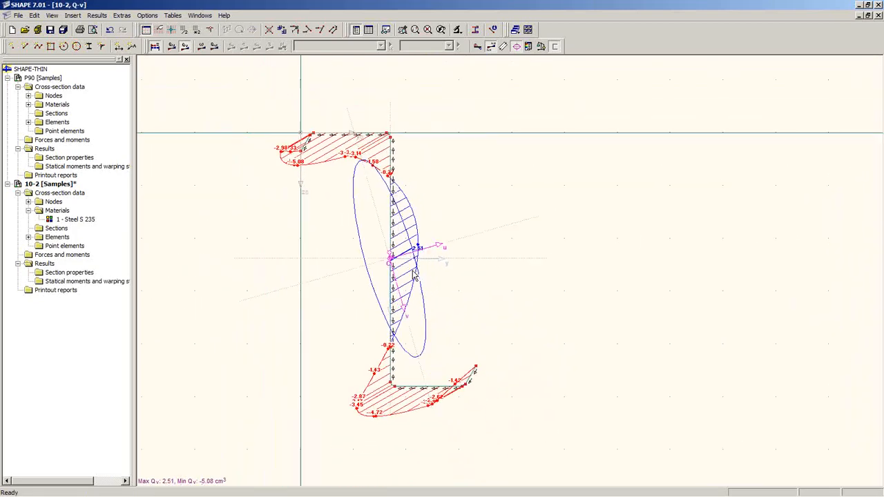
{"action": "middle_click_drag", "start_coordinate": [441, 307], "coordinate": [471, 298]}
{"action": "scroll", "coordinate": [469, 312], "scroll_direction": "up", "scroll_amount": 1}
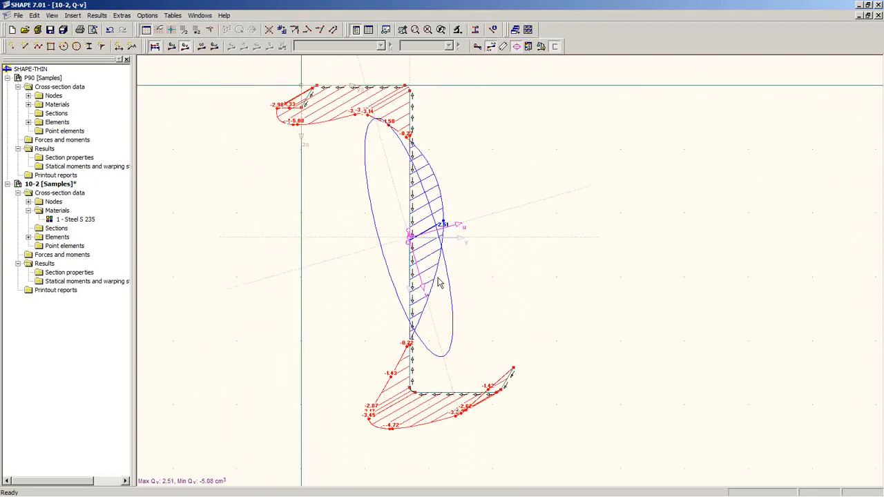
{"action": "scroll", "coordinate": [440, 279], "scroll_direction": "up", "scroll_amount": 4}
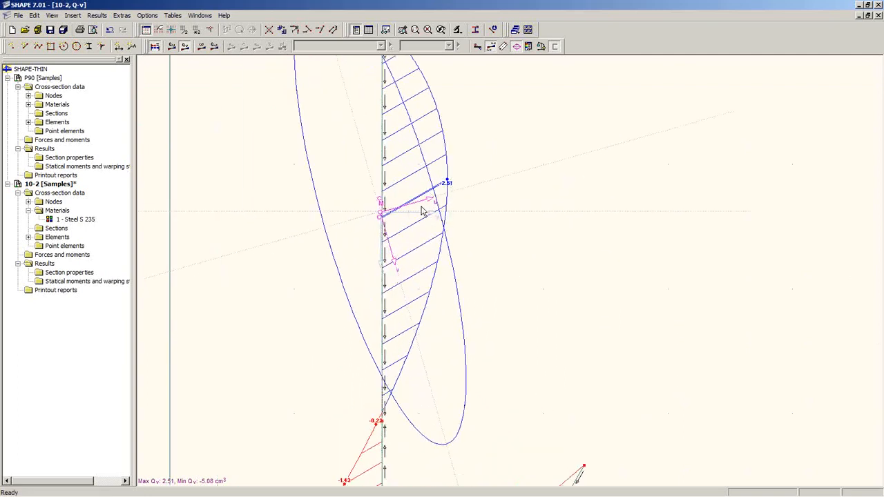
Step: Reopen the section properties table, check the inclination of the principal axes, and save the cross-section
{"action": "left_click", "coordinate": [368, 29]}
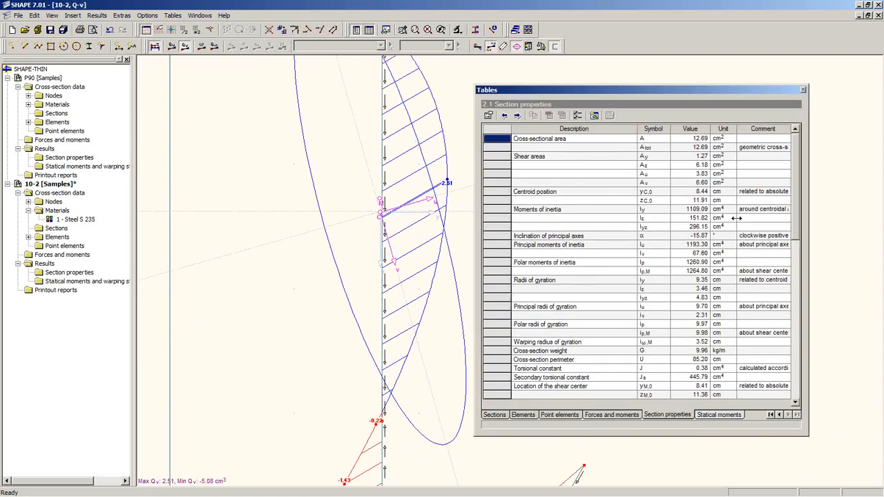
{"action": "left_click", "coordinate": [698, 236]}
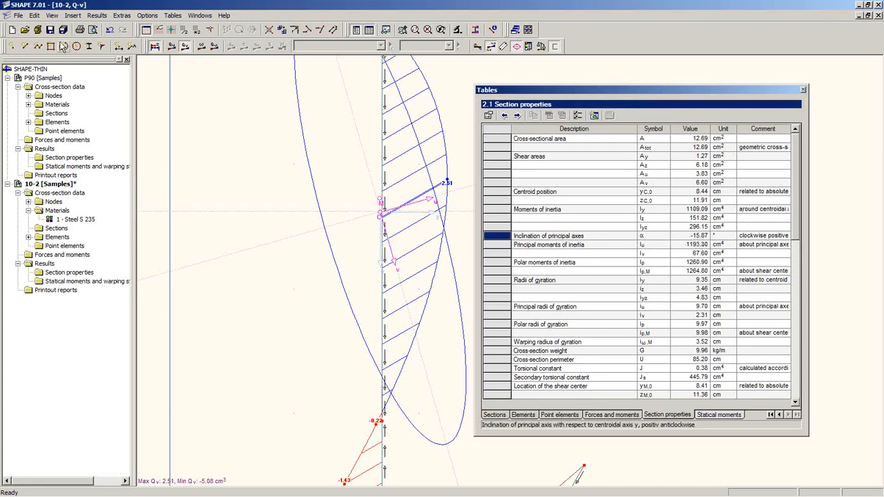
{"action": "left_click", "coordinate": [51, 30]}
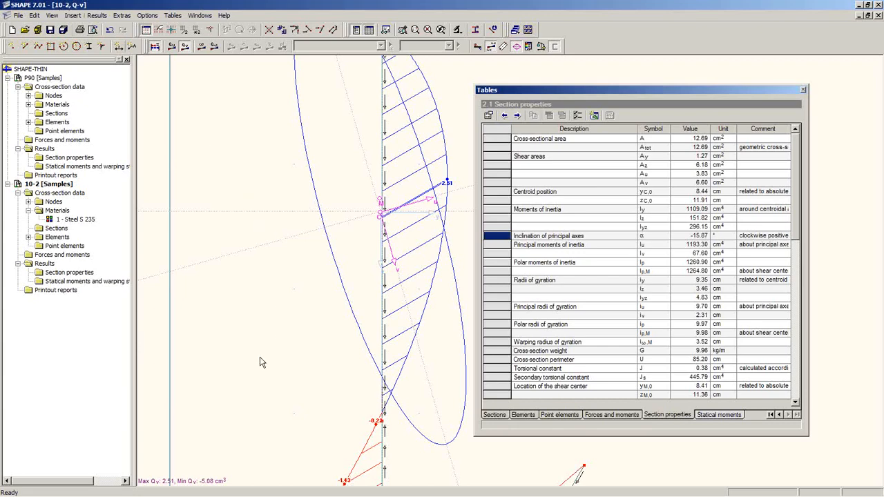
Step: Switch to RFEM and view the Webinar Shape beam's lateral-torsional buckling deformation from several angles
{"action": "mouse_move", "coordinate": [202, 494]}
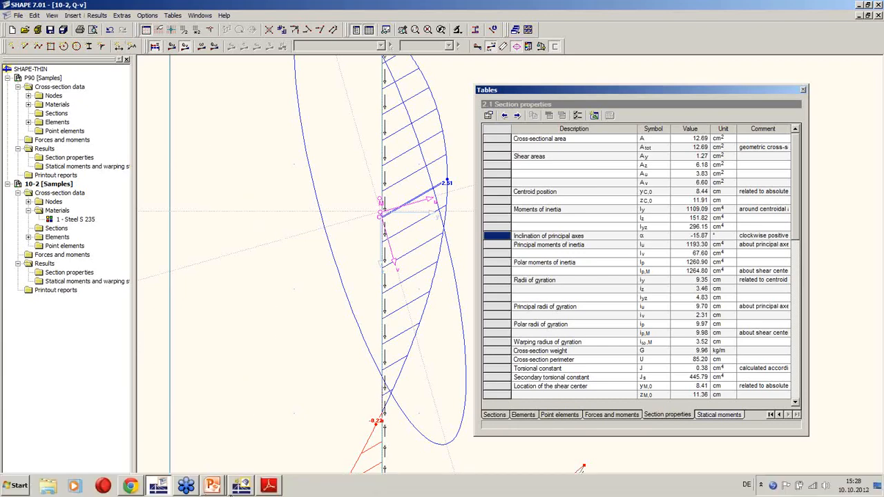
{"action": "mouse_move", "coordinate": [238, 490]}
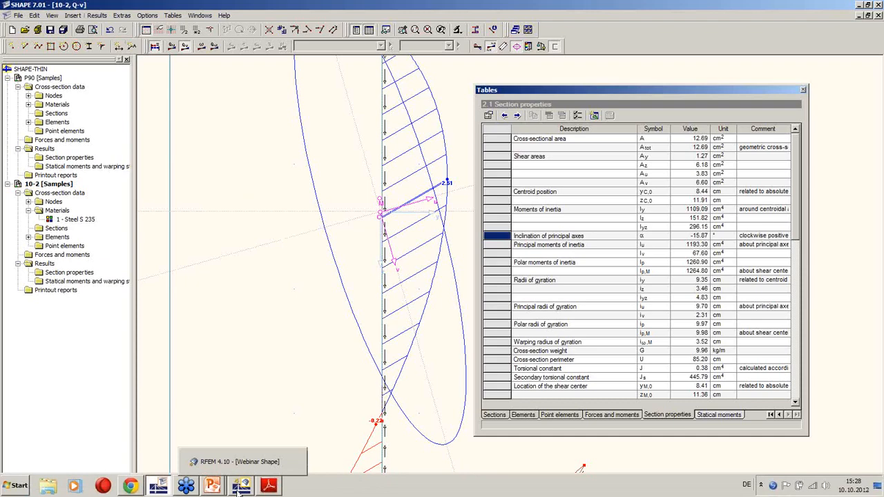
{"action": "left_click", "coordinate": [240, 488]}
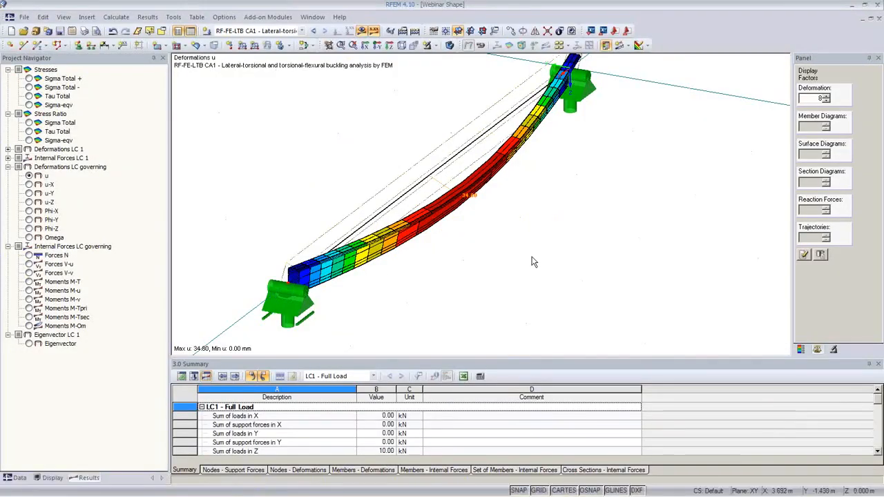
{"action": "middle_click_drag", "start_coordinate": [575, 255], "coordinate": [493, 236], "text": "ctrl"}
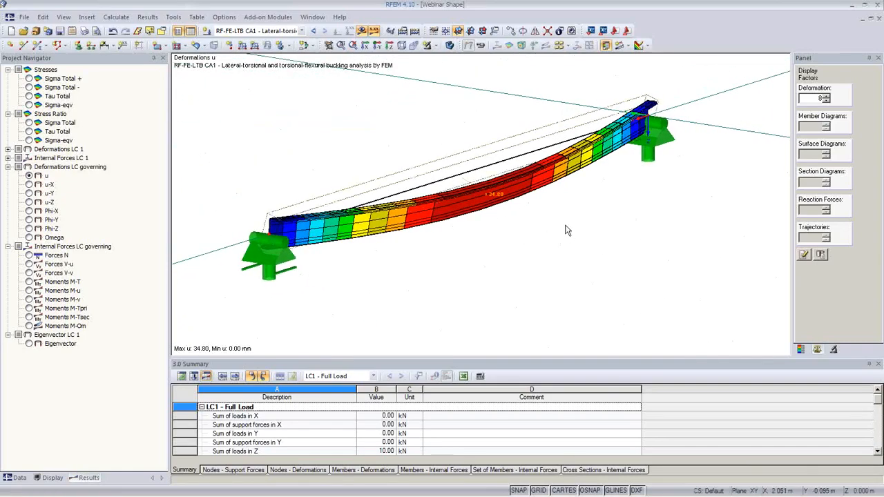
{"action": "middle_click_drag", "start_coordinate": [568, 232], "coordinate": [802, 254], "text": "ctrl"}
{"action": "middle_click_drag", "start_coordinate": [641, 282], "coordinate": [359, 296], "text": "ctrl"}
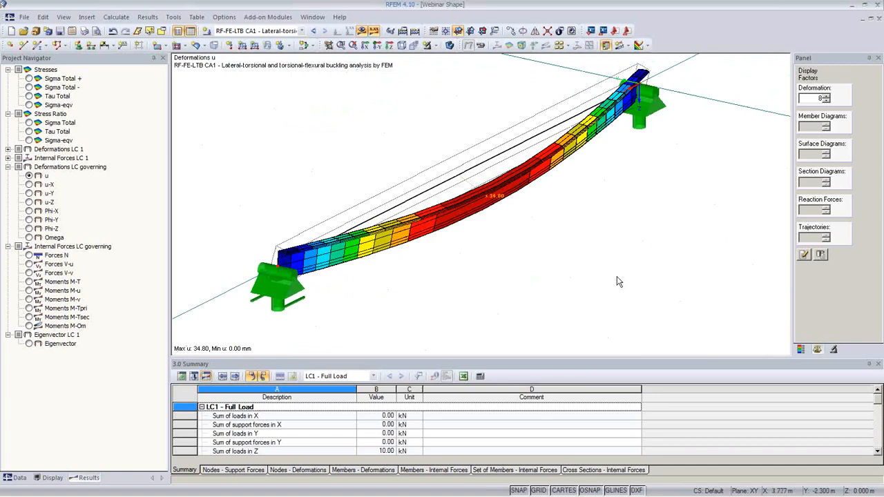
Step: Create the new 3D structure Sample2 in the Webinar project and start defining a new beam member
{"action": "left_click", "coordinate": [11, 31]}
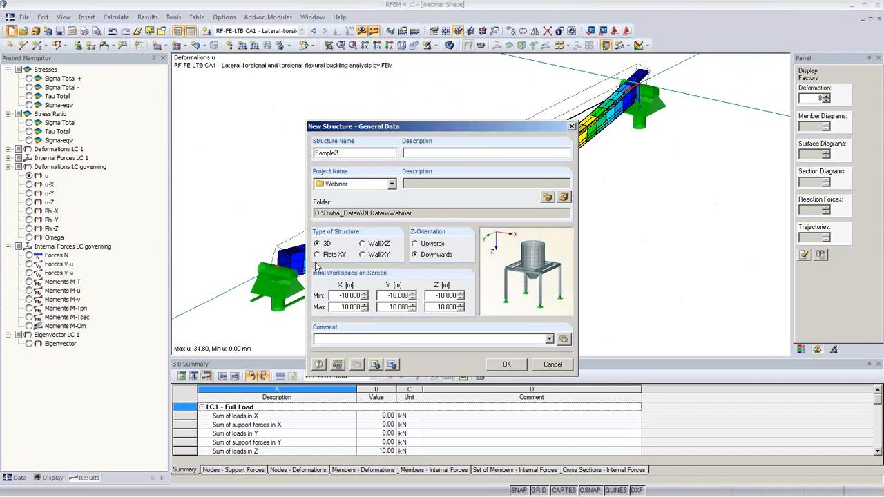
{"action": "left_click", "coordinate": [506, 366]}
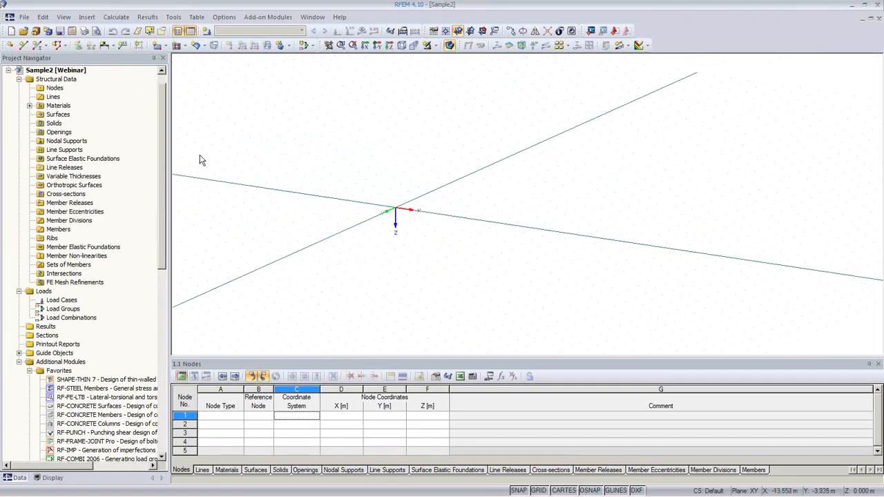
{"action": "left_click", "coordinate": [38, 45]}
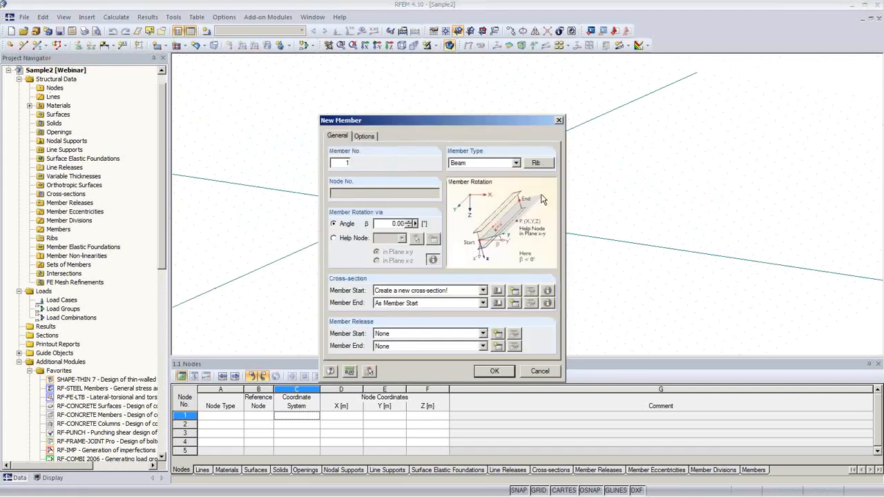
{"action": "left_click", "coordinate": [497, 291]}
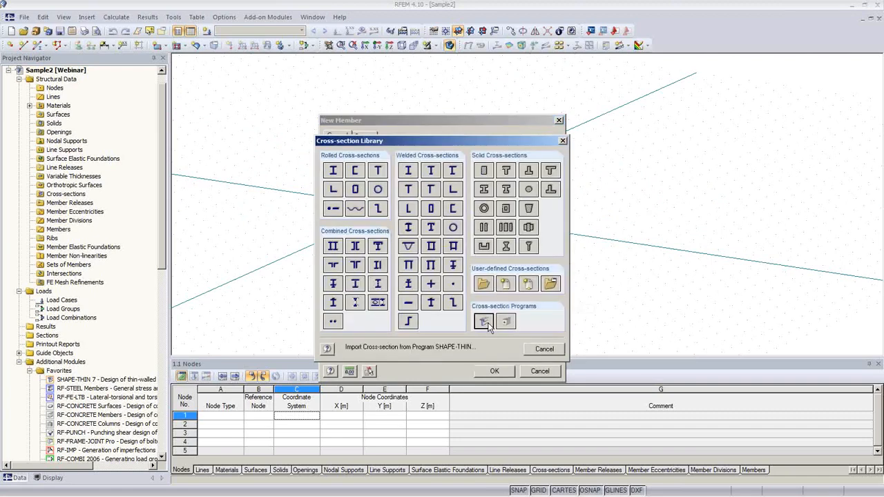
{"action": "left_click", "coordinate": [483, 322]}
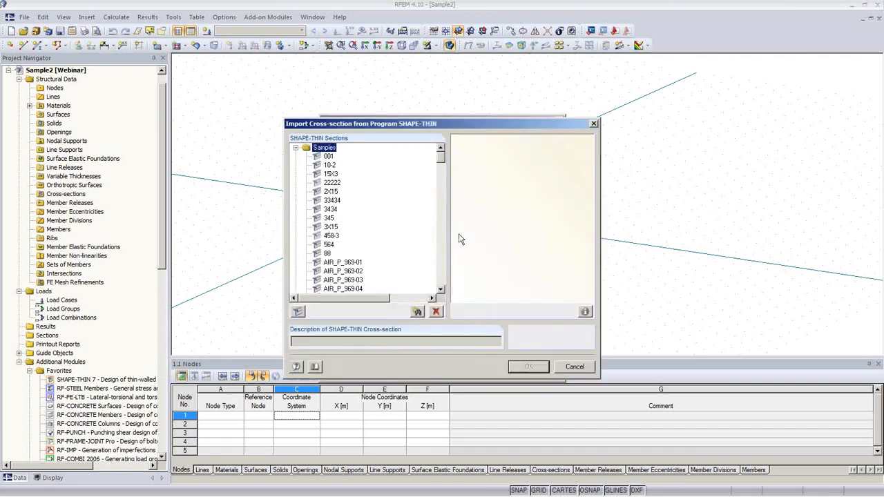
{"action": "left_click_drag", "start_coordinate": [428, 124], "coordinate": [495, 163]}
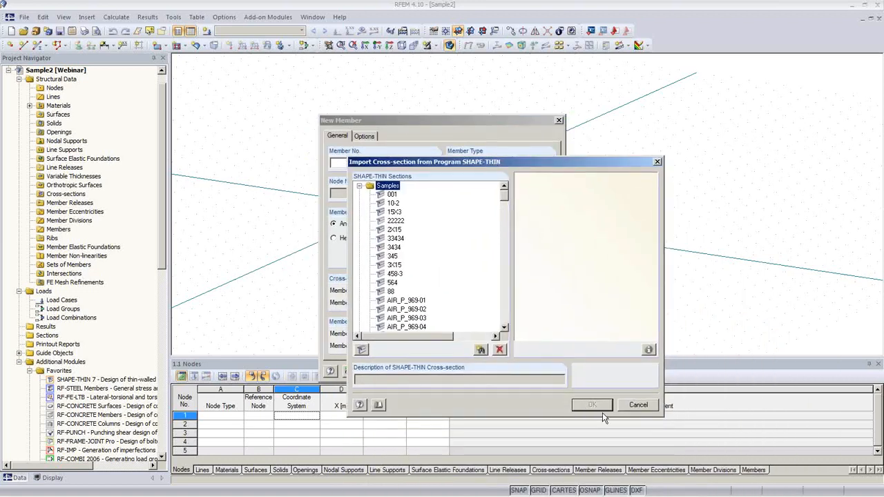
{"action": "left_click", "coordinate": [646, 405]}
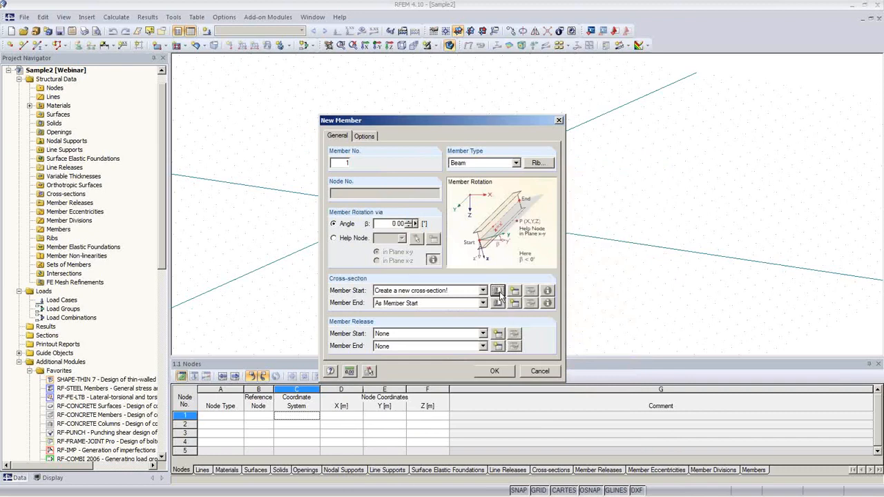
Step: Choose section 10-2 from the Samples folder of SHAPE-THIN sections for the start of the member
{"action": "left_click", "coordinate": [497, 291]}
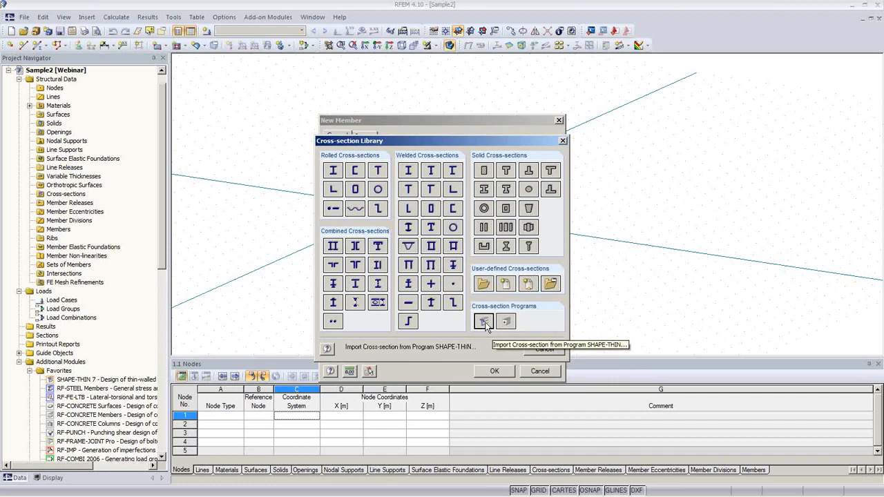
{"action": "left_click", "coordinate": [484, 321]}
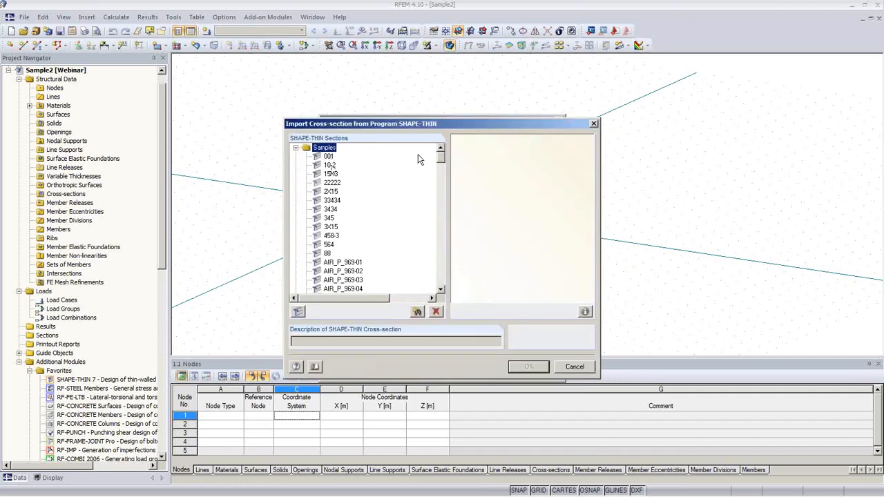
{"action": "left_click", "coordinate": [333, 192]}
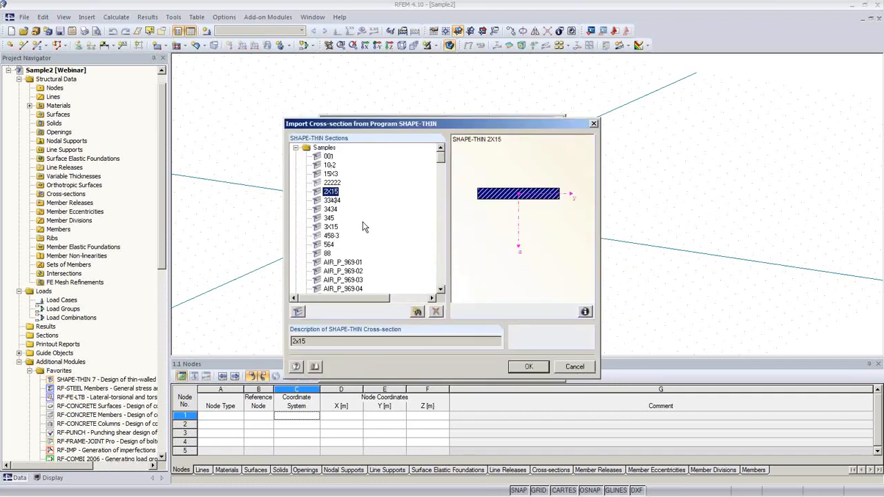
{"action": "left_click", "coordinate": [330, 166]}
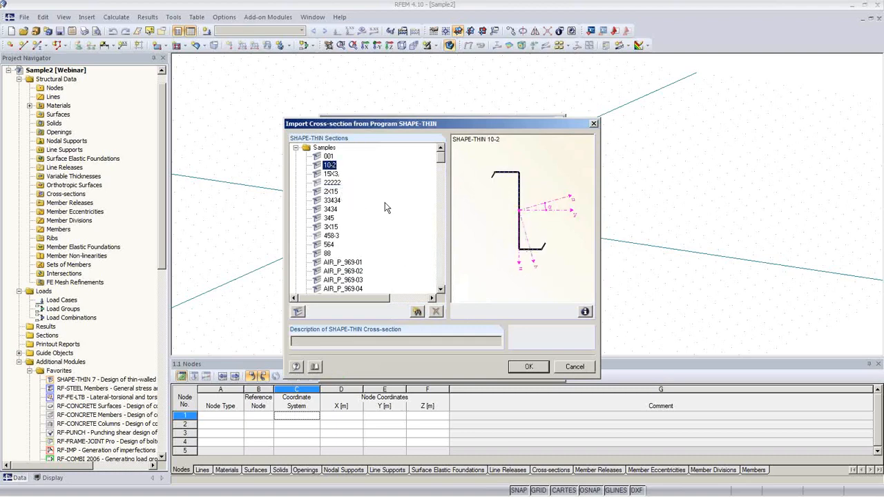
Step: Examine the cross-section properties of SHAPE-THIN 10-2, particularly the angle of the principal axis
{"action": "left_click", "coordinate": [584, 312]}
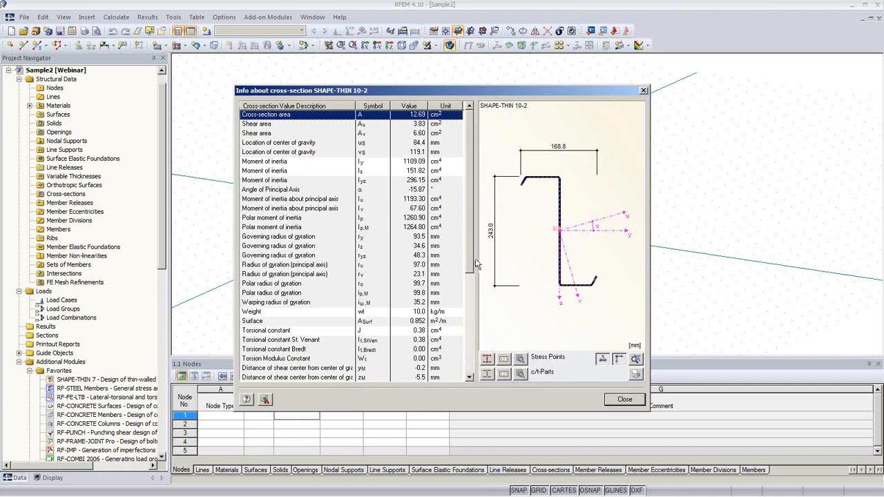
{"action": "mouse_move", "coordinate": [470, 257]}
{"action": "left_mouse_down"}
{"action": "mouse_move", "coordinate": [466, 272]}
{"action": "mouse_move", "coordinate": [461, 246]}
{"action": "left_mouse_up"}
{"action": "left_click", "coordinate": [419, 190]}
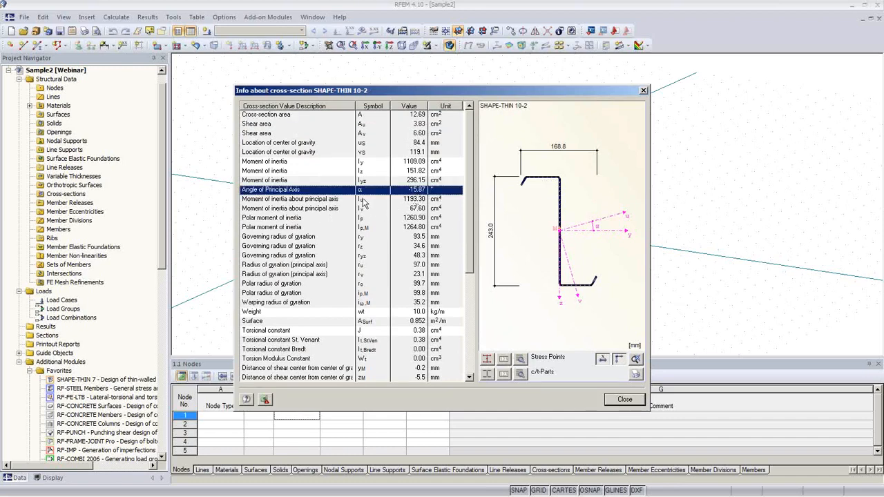
{"action": "left_click", "coordinate": [623, 399]}
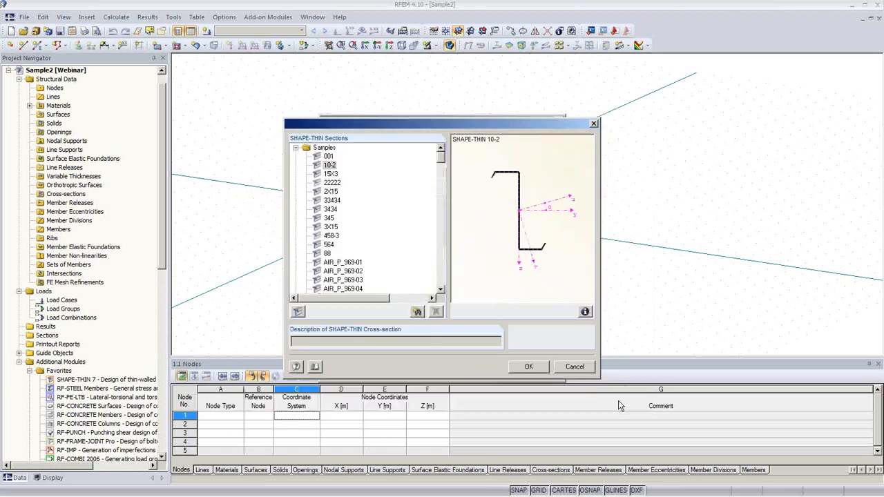
Step: Import section SHAPE-THIN 10-2 with material Steel S 235 and confirm it as the beam's cross-section
{"action": "left_click", "coordinate": [528, 366]}
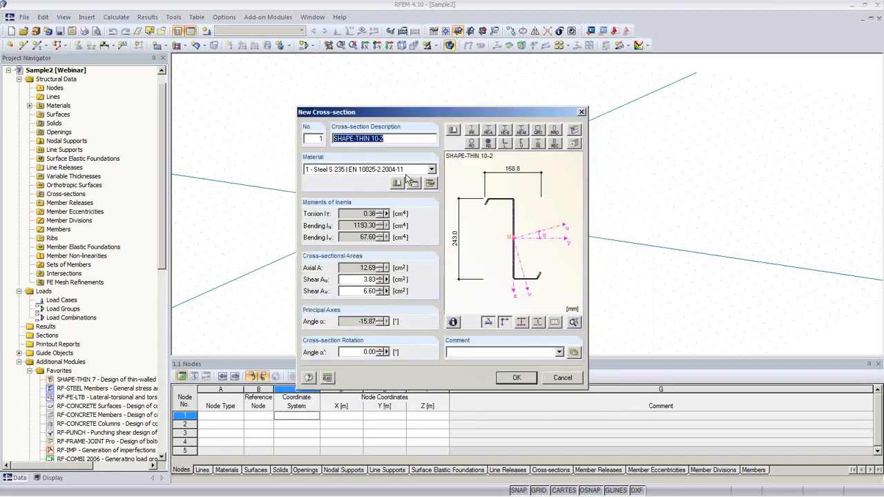
{"action": "left_click", "coordinate": [517, 378]}
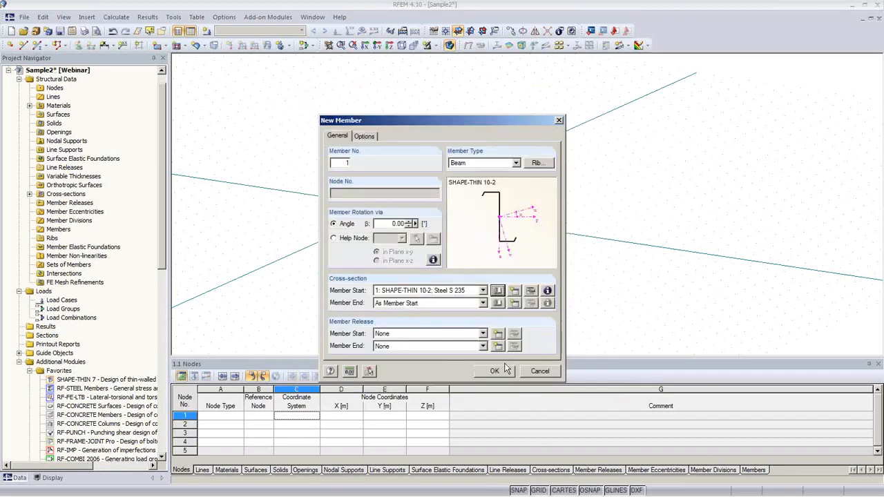
{"action": "left_click", "coordinate": [494, 373]}
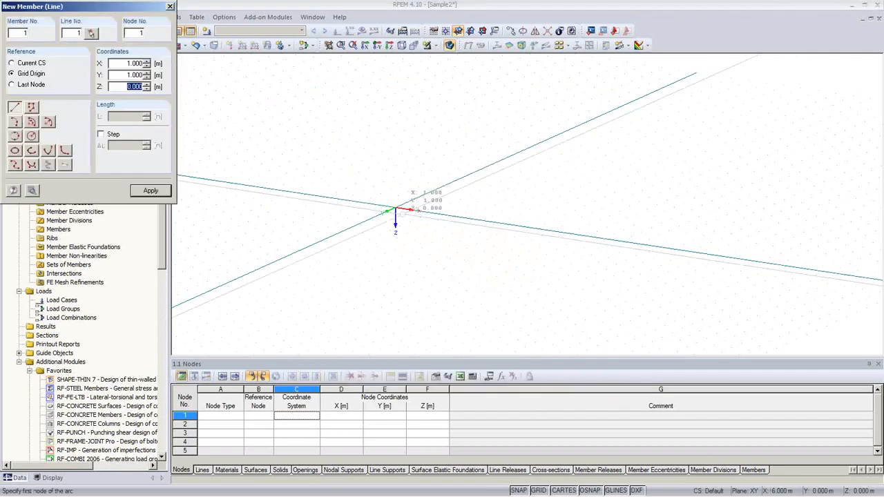
Step: Place the beam member from the origin to X 5.000 m along the X axis and finish placing members
{"action": "left_click", "coordinate": [395, 209]}
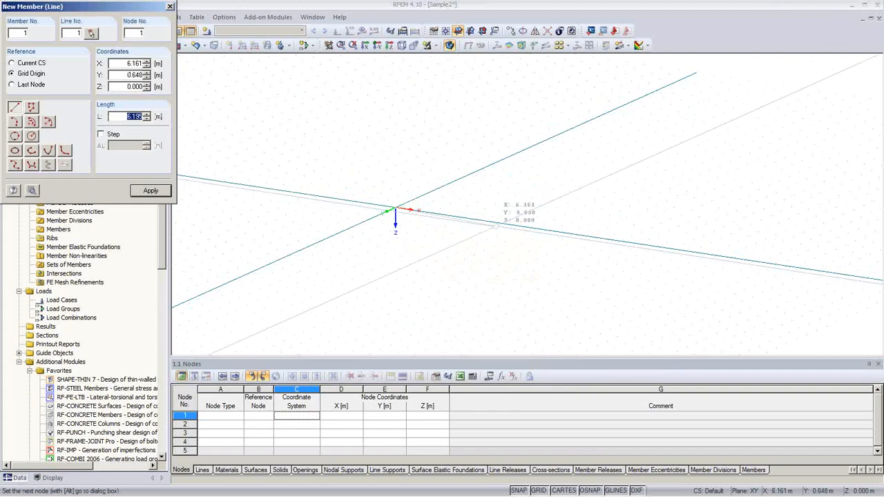
{"action": "scroll", "coordinate": [499, 223], "scroll_direction": "up", "scroll_amount": 1}
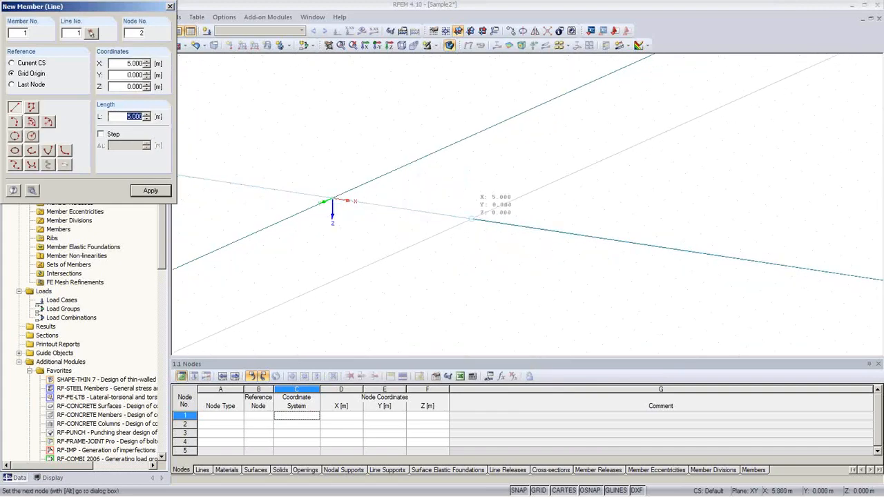
{"action": "left_click", "coordinate": [472, 218]}
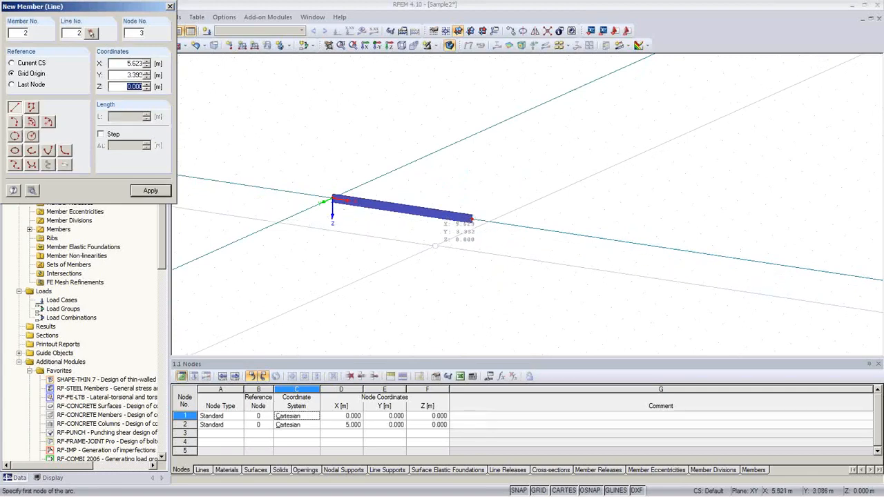
{"action": "right_click", "coordinate": [436, 247]}
Step: View the rendered Z-section beam from its end and side, then switch the display from solid to line mode
{"action": "scroll", "coordinate": [440, 244], "scroll_direction": "up", "scroll_amount": 4}
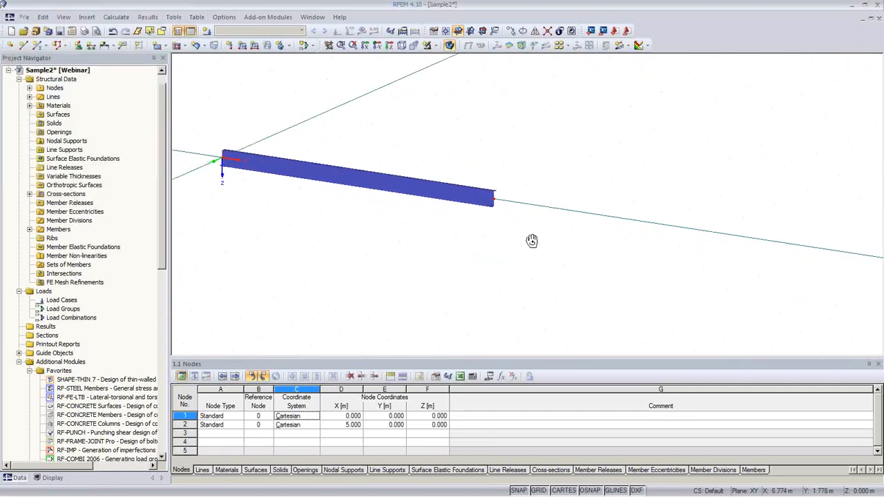
{"action": "middle_click_drag", "start_coordinate": [532, 241], "coordinate": [371, 168], "text": "ctrl"}
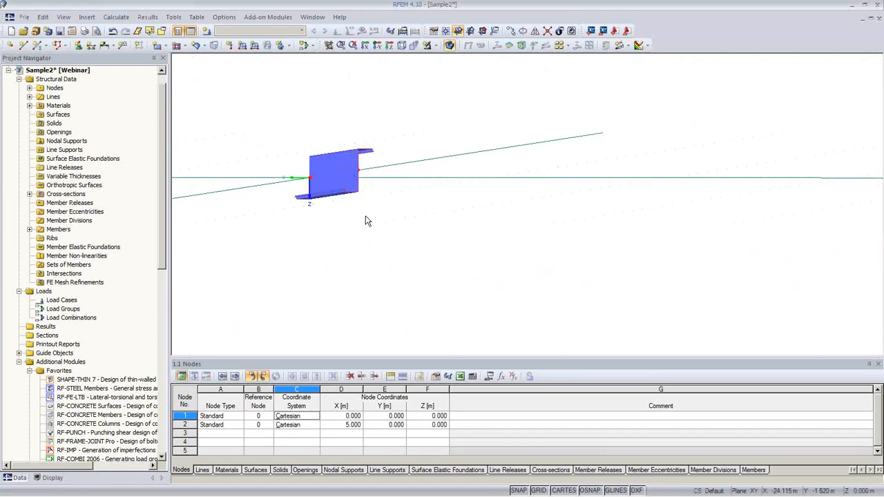
{"action": "middle_click_drag", "start_coordinate": [366, 218], "coordinate": [669, 283], "text": "ctrl"}
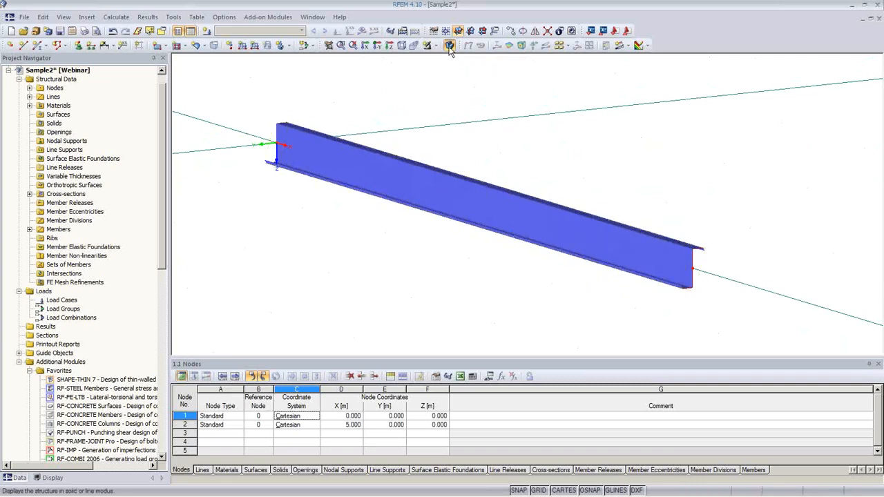
{"action": "left_click", "coordinate": [449, 46]}
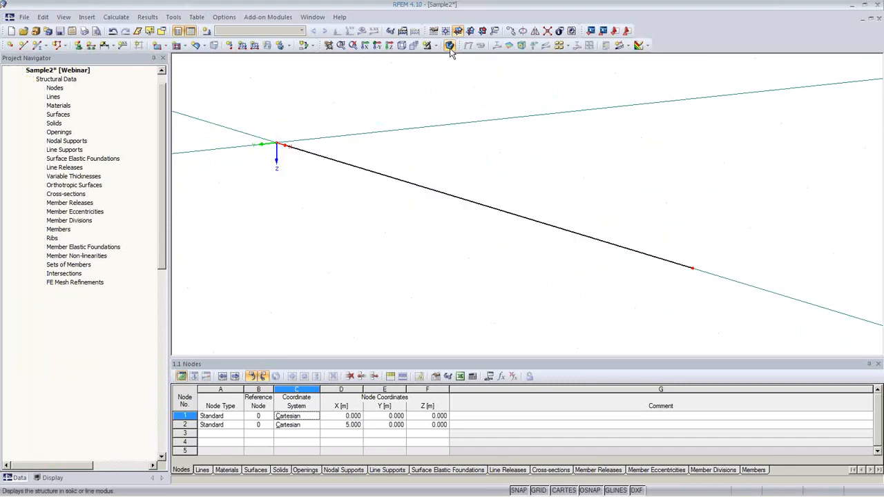
{"action": "left_click", "coordinate": [449, 46]}
{"action": "left_click", "coordinate": [449, 46]}
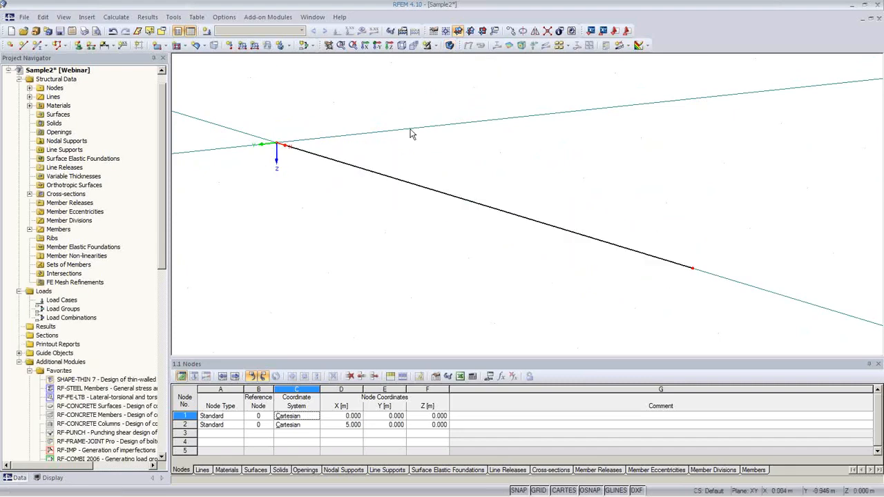
Step: Define a nodal support type fixed in X', Y' and Z' and restrained against rotation about X', with rotations about Y' and Z' free
{"action": "middle_click_drag", "start_coordinate": [357, 243], "coordinate": [359, 255]}
{"action": "scroll", "coordinate": [343, 224], "scroll_direction": "up", "scroll_amount": 3}
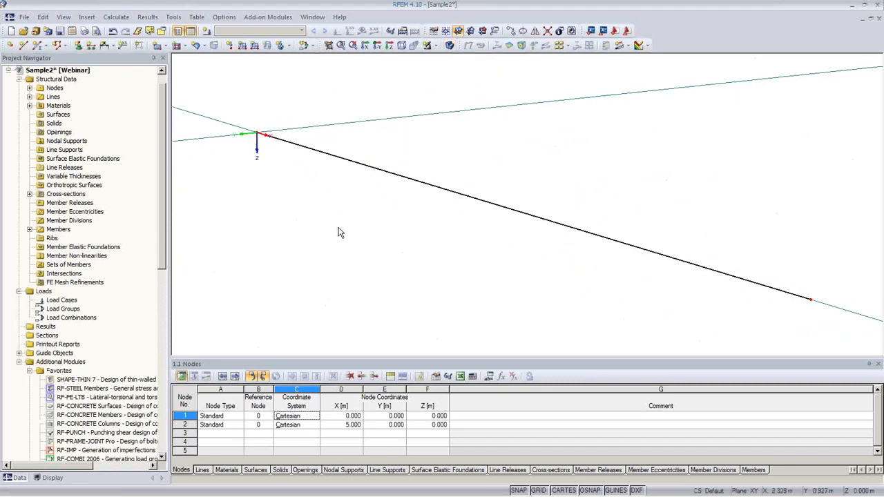
{"action": "left_click", "coordinate": [78, 46]}
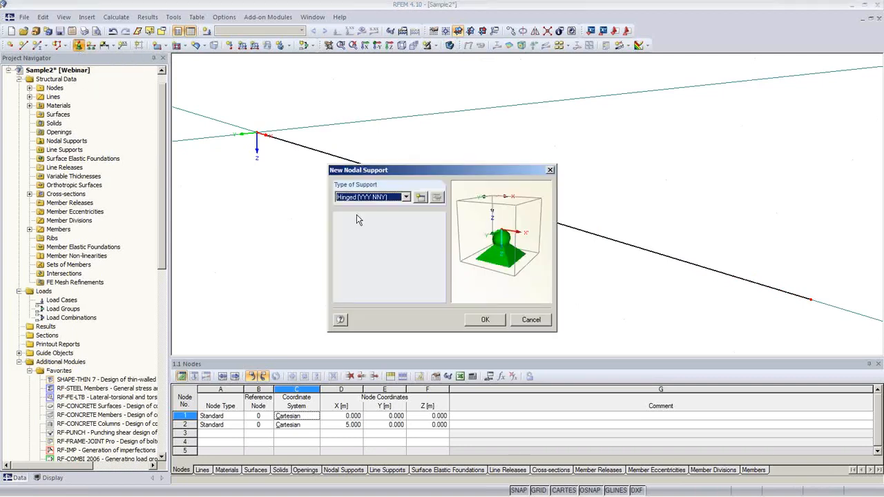
{"action": "left_click", "coordinate": [420, 197]}
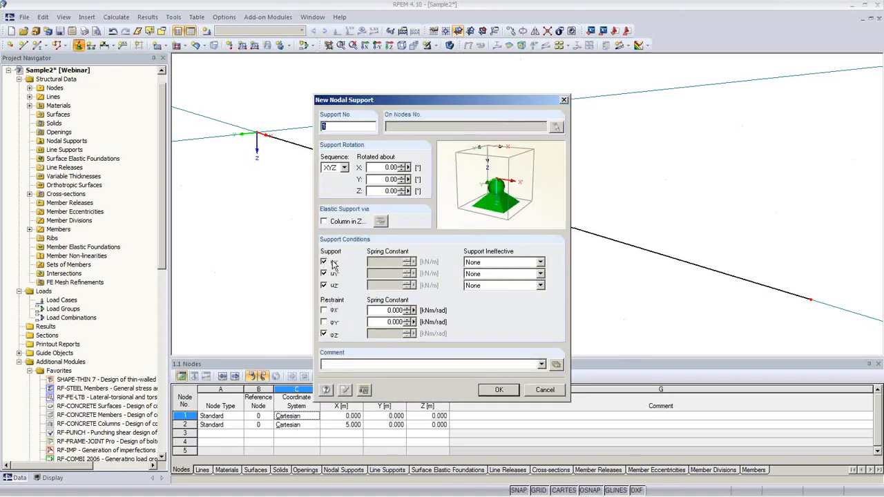
{"action": "left_click", "coordinate": [324, 311]}
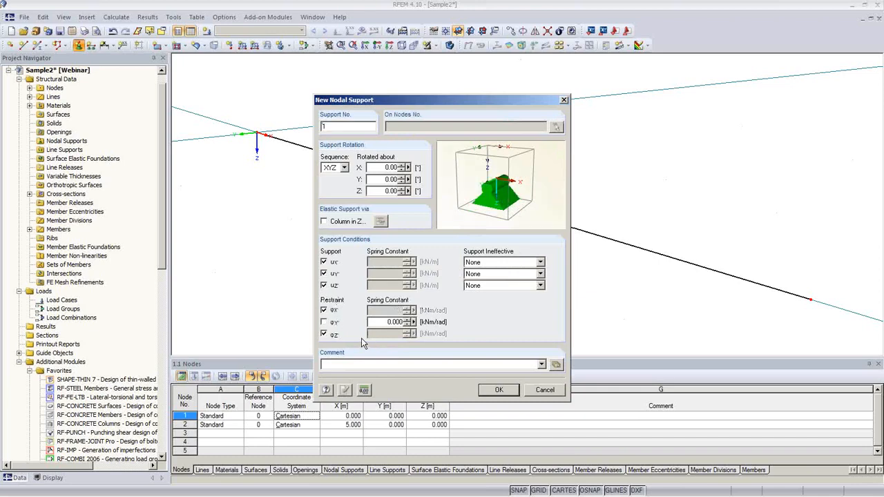
{"action": "left_click", "coordinate": [324, 335]}
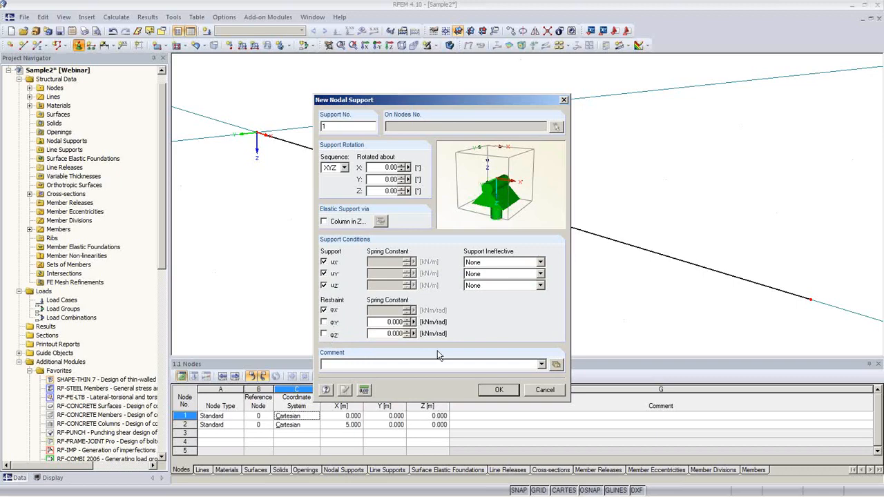
{"action": "left_click", "coordinate": [511, 391]}
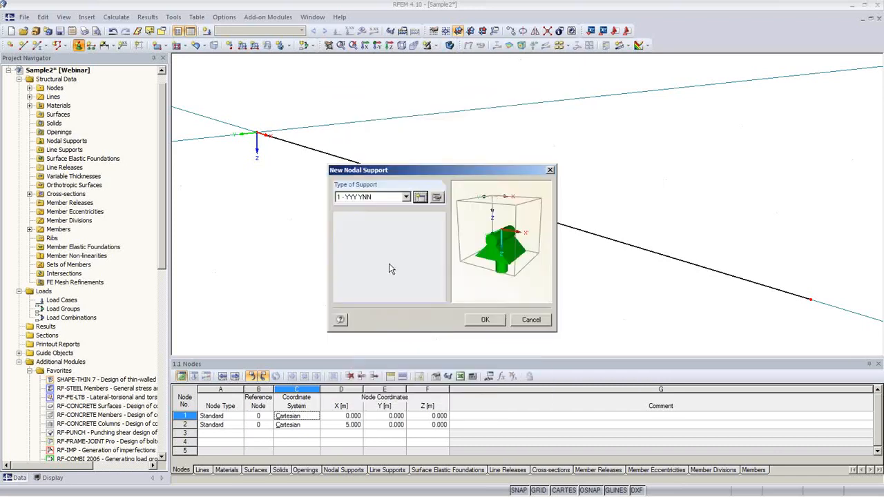
Step: Assign the YYY YNN support to the beam's start node at the origin
{"action": "left_click", "coordinate": [483, 320]}
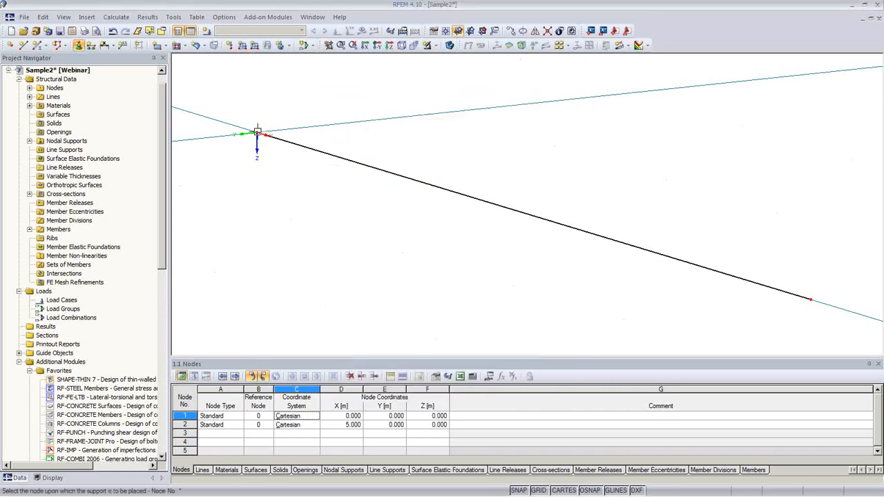
{"action": "left_click", "coordinate": [257, 133]}
{"action": "right_click", "coordinate": [361, 236]}
Step: Define a second nodal support type fixed in Y' and Z' and restrained about X', with X' displacement and Y' and Z' rotations free
{"action": "middle_click_drag", "start_coordinate": [375, 238], "coordinate": [347, 206]}
{"action": "left_click", "coordinate": [79, 45]}
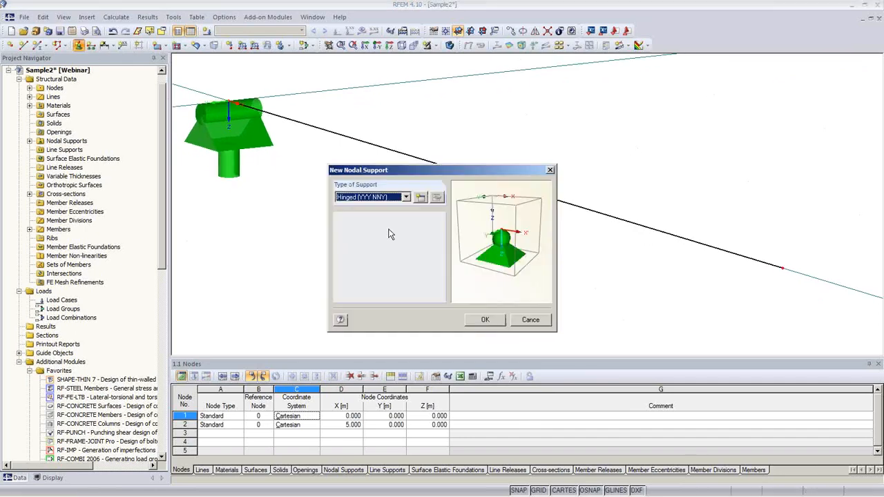
{"action": "left_click", "coordinate": [421, 198]}
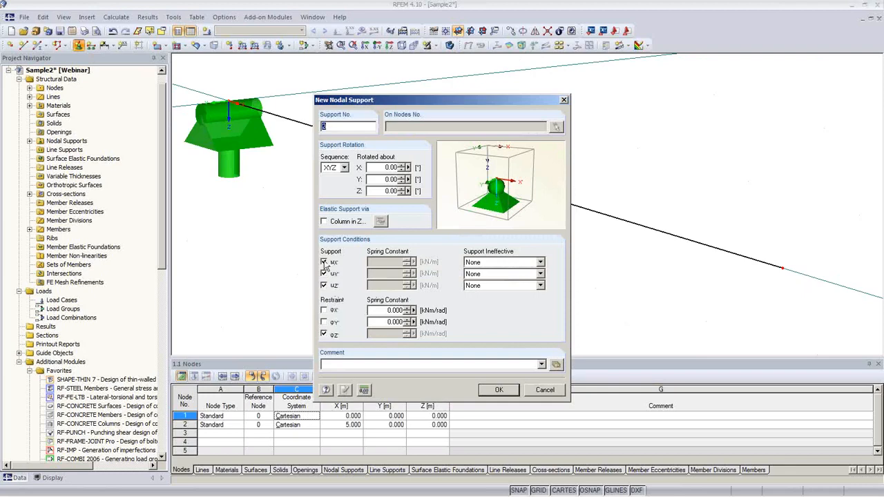
{"action": "left_click", "coordinate": [324, 262]}
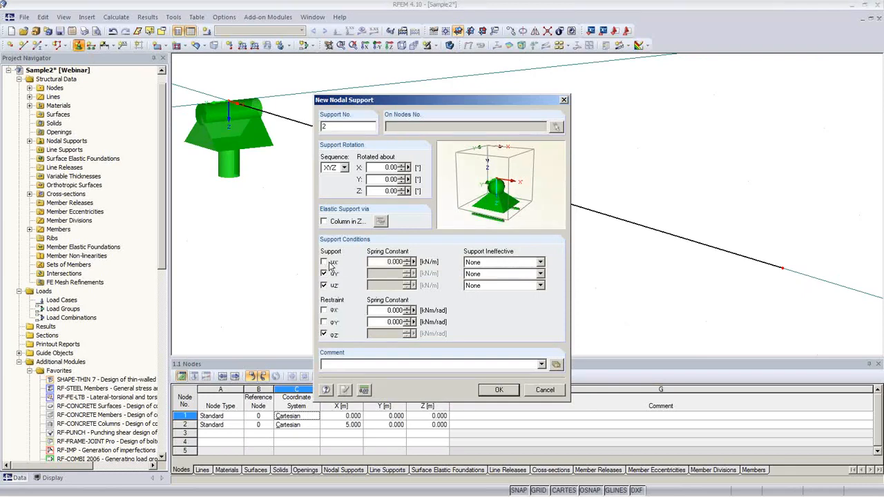
{"action": "left_click", "coordinate": [325, 334]}
{"action": "left_click", "coordinate": [324, 310]}
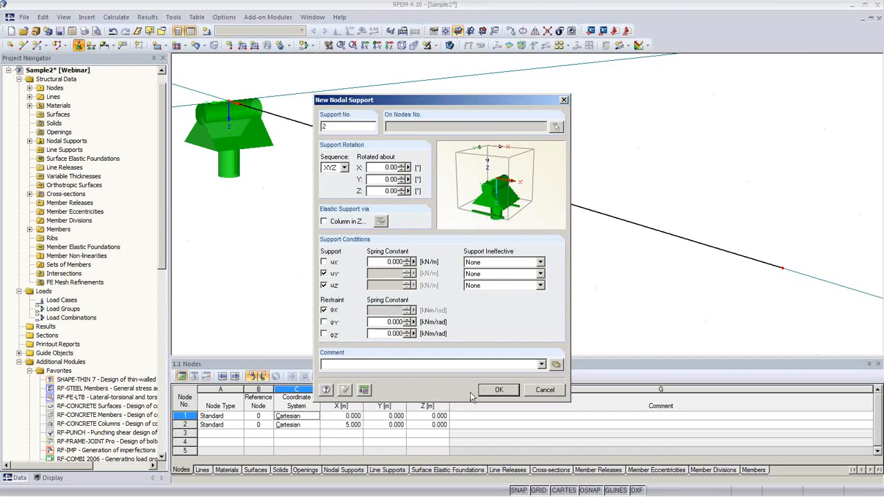
{"action": "left_click", "coordinate": [499, 391]}
{"action": "left_click", "coordinate": [475, 319]}
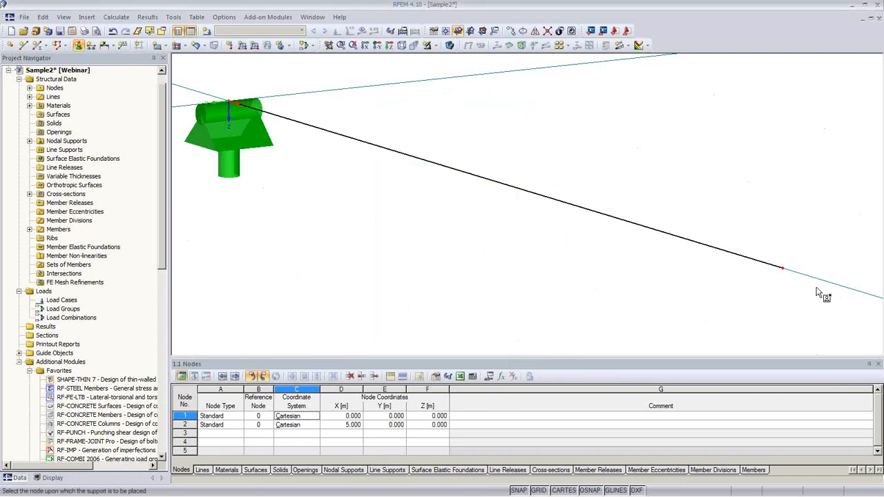
Step: Assign the new NYY YNN support to the beam's end node at X 5.000 m and switch the display to solid rendering
{"action": "left_click", "coordinate": [782, 268]}
{"action": "key", "text": "Escape"}
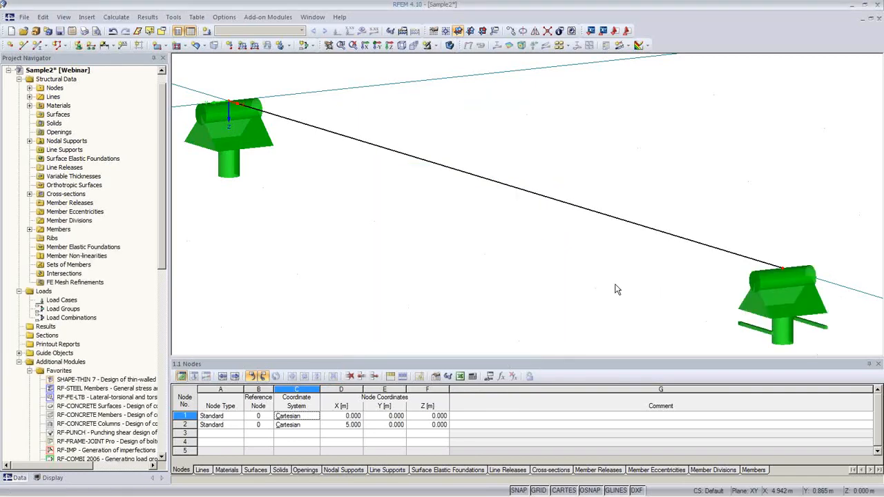
{"action": "scroll", "coordinate": [574, 243], "scroll_direction": "down", "scroll_amount": 2}
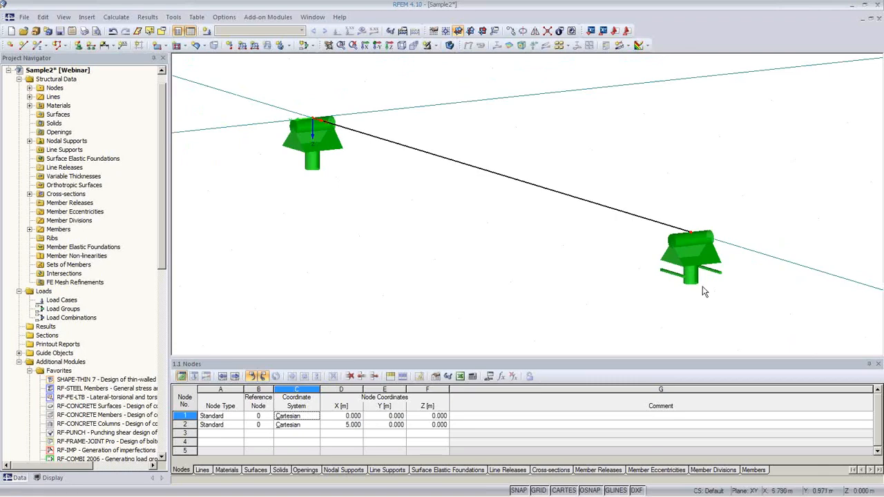
{"action": "left_click", "coordinate": [449, 46]}
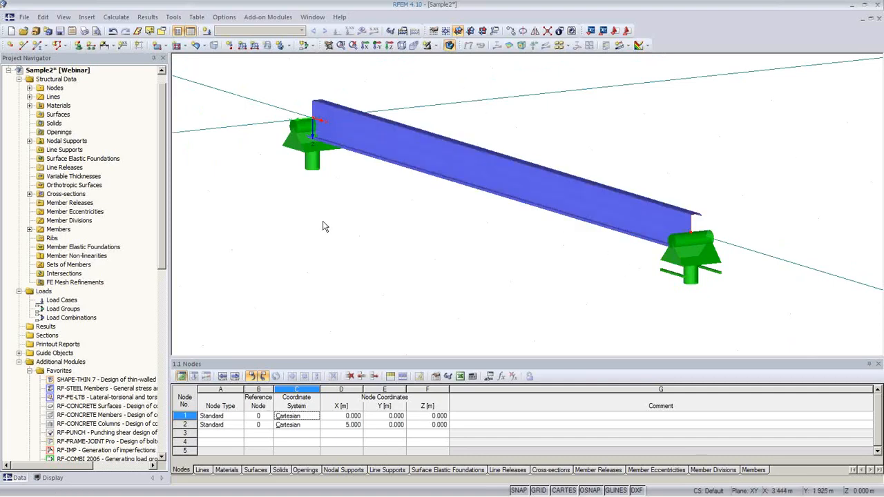
Step: Create permanent load case LC1 described as Full Load, with self-weight excluded
{"action": "left_click", "coordinate": [206, 31]}
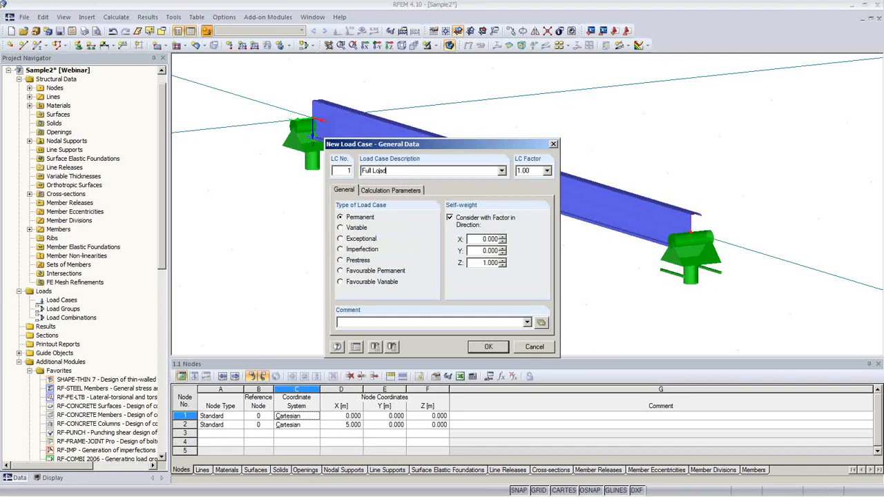
{"action": "left_click", "coordinate": [457, 221]}
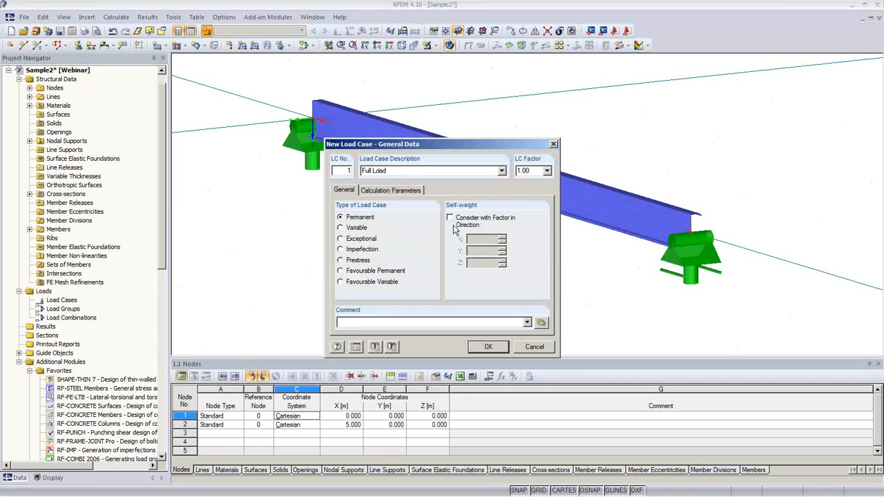
{"action": "left_click", "coordinate": [488, 347]}
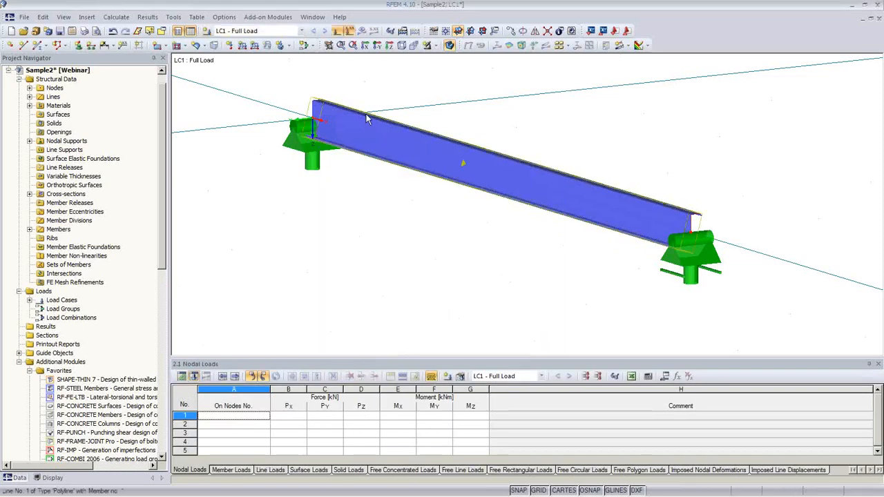
Step: Apply a uniform member force load of 2 kN/m to the beam in the global ZL direction
{"action": "left_click", "coordinate": [242, 46]}
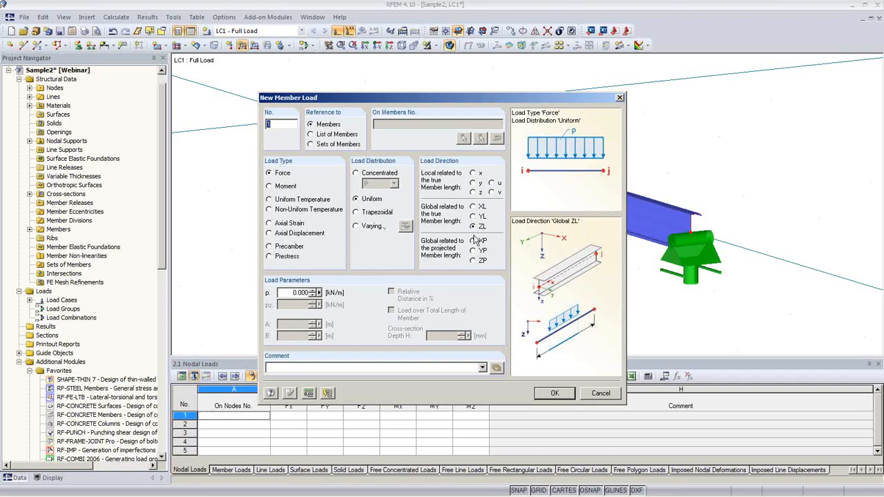
{"action": "left_click", "coordinate": [299, 292]}
{"action": "type", "text": "2"}
{"action": "left_click", "coordinate": [541, 395]}
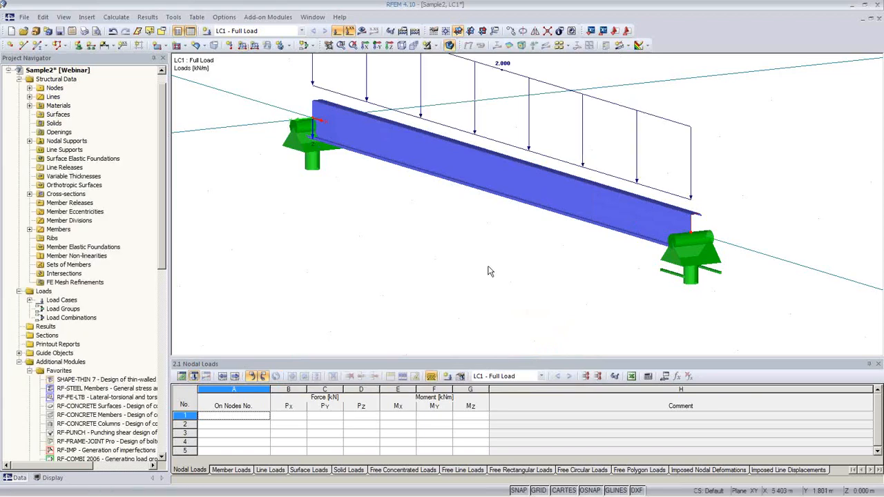
{"action": "scroll", "coordinate": [488, 271], "scroll_direction": "down", "scroll_amount": 2}
{"action": "middle_click_drag", "start_coordinate": [546, 264], "coordinate": [453, 238], "text": "ctrl"}
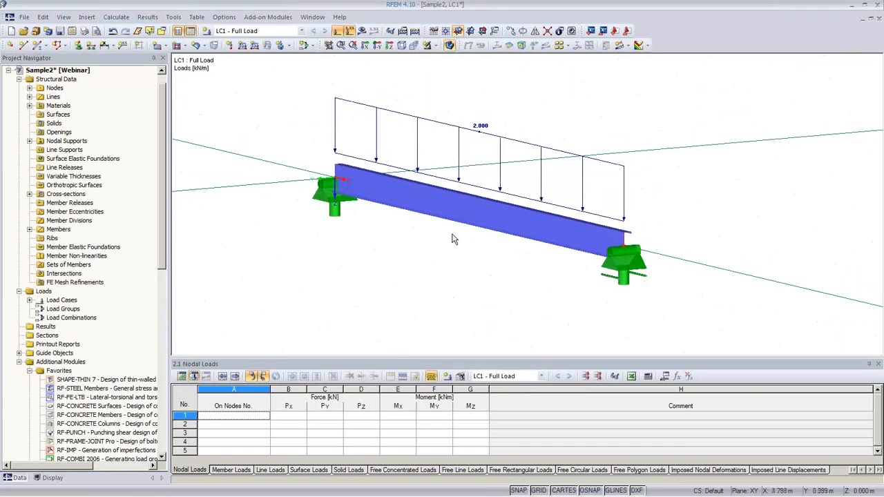
Step: Calculate the Full Load case and view the beam's deformation u from its end in line mode
{"action": "left_click", "coordinate": [360, 31]}
{"action": "left_click", "coordinate": [413, 277]}
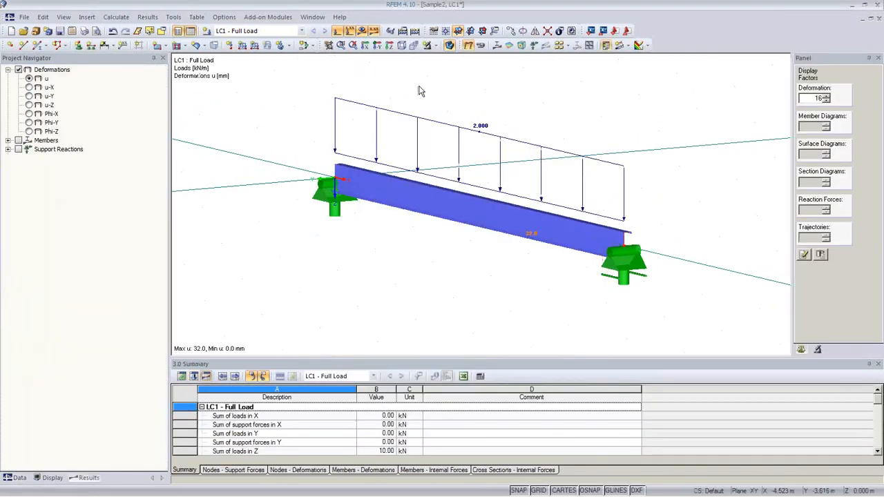
{"action": "left_click", "coordinate": [449, 45]}
{"action": "middle_click_drag", "start_coordinate": [546, 255], "coordinate": [389, 237], "text": "ctrl"}
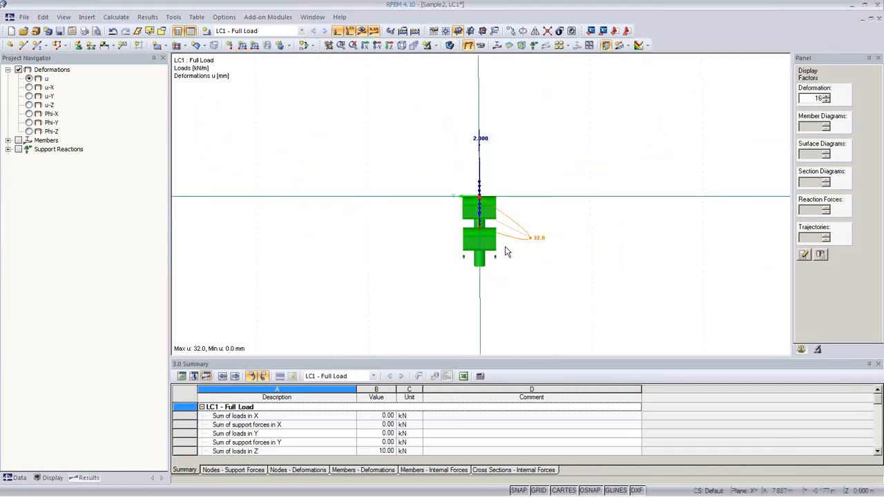
{"action": "middle_click_drag", "start_coordinate": [532, 292], "coordinate": [520, 375], "text": "ctrl"}
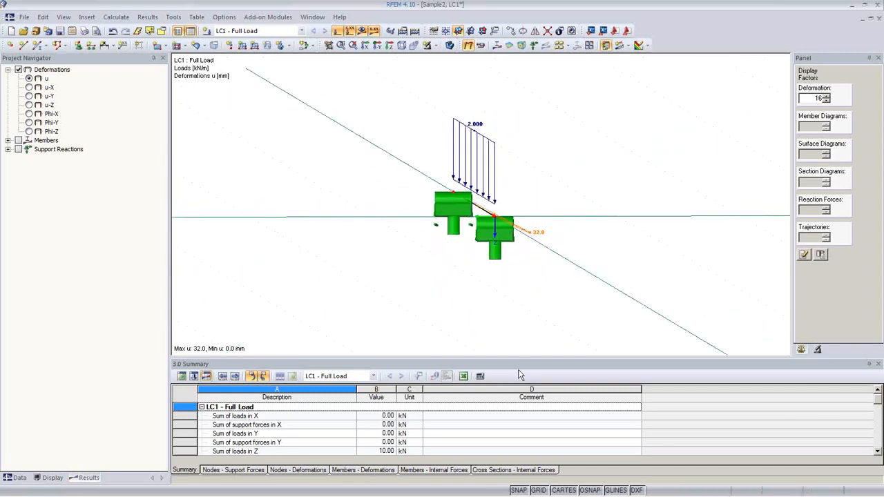
{"action": "middle_click_drag", "start_coordinate": [503, 297], "coordinate": [517, 324], "text": "ctrl"}
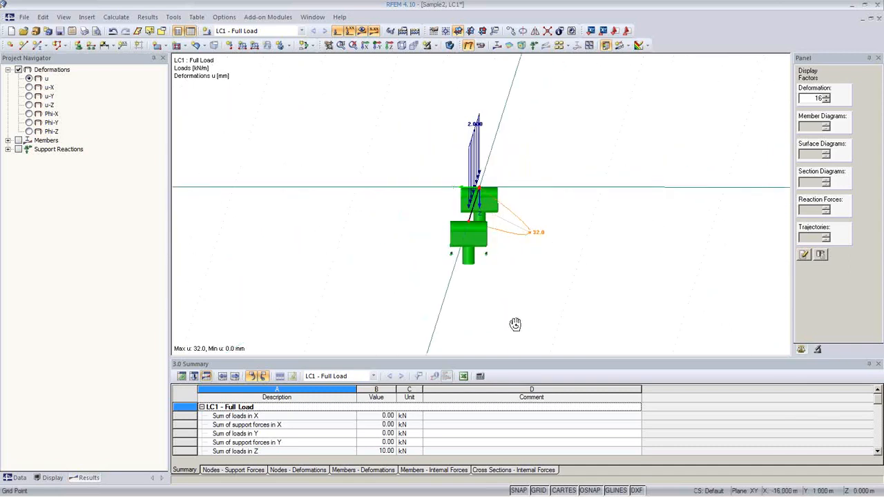
Step: Display the member bending moments M-u and M-v about the principal axes, finishing with the M-u diagram
{"action": "left_click", "coordinate": [497, 44]}
{"action": "middle_click_drag", "start_coordinate": [531, 172], "coordinate": [593, 297], "text": "ctrl"}
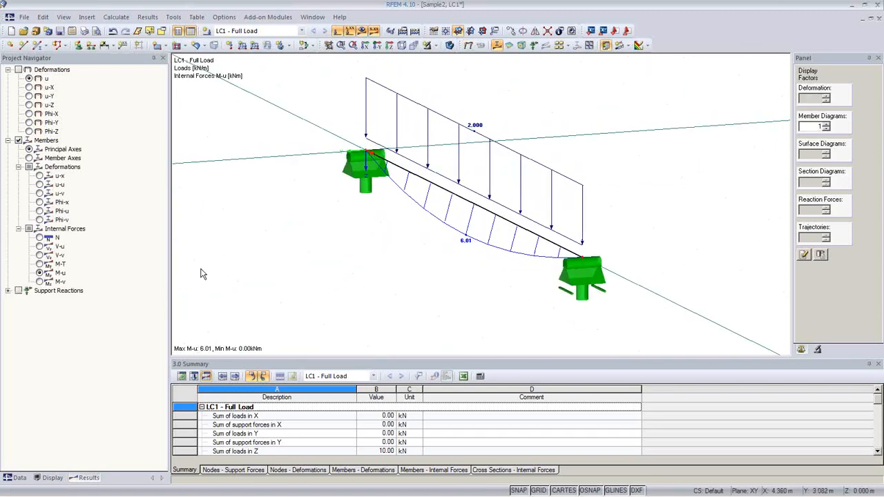
{"action": "left_click", "coordinate": [40, 283]}
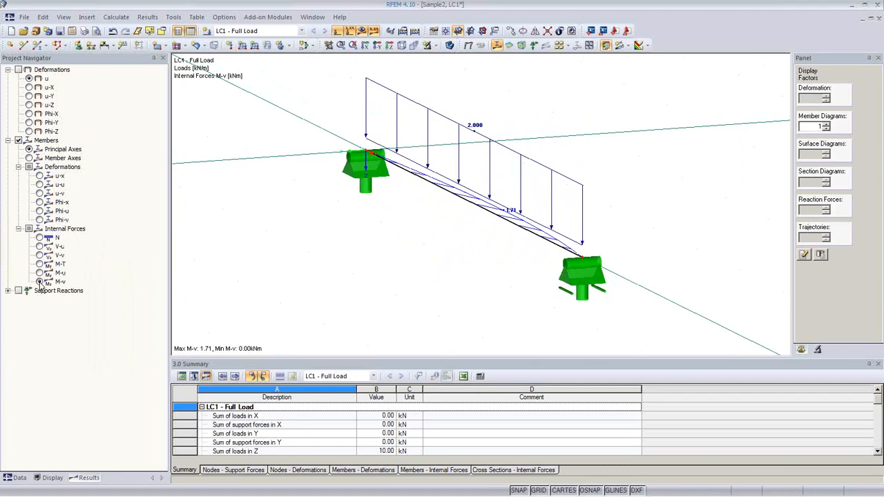
{"action": "left_click", "coordinate": [40, 273]}
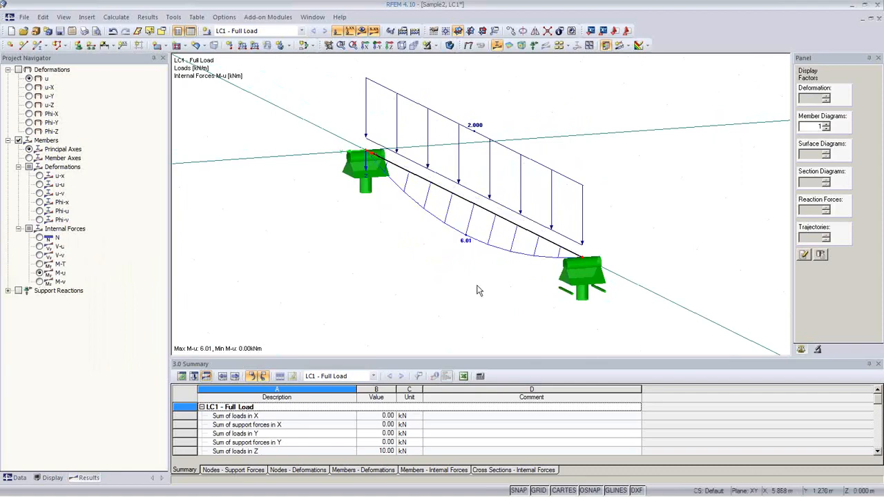
{"action": "middle_click_drag", "start_coordinate": [474, 288], "coordinate": [526, 257], "text": "ctrl"}
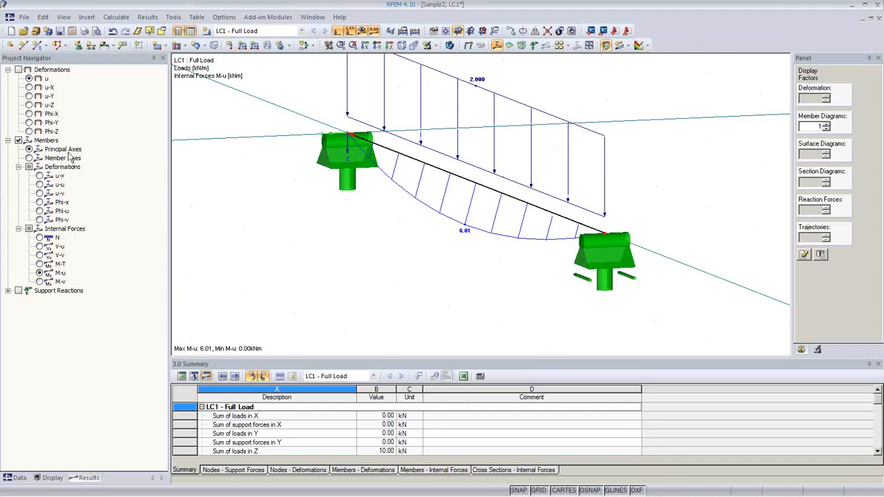
Step: Switch the internal forces to member axes and examine the M-y diagram on the solid-rendered beam from its end and side
{"action": "left_click", "coordinate": [31, 159]}
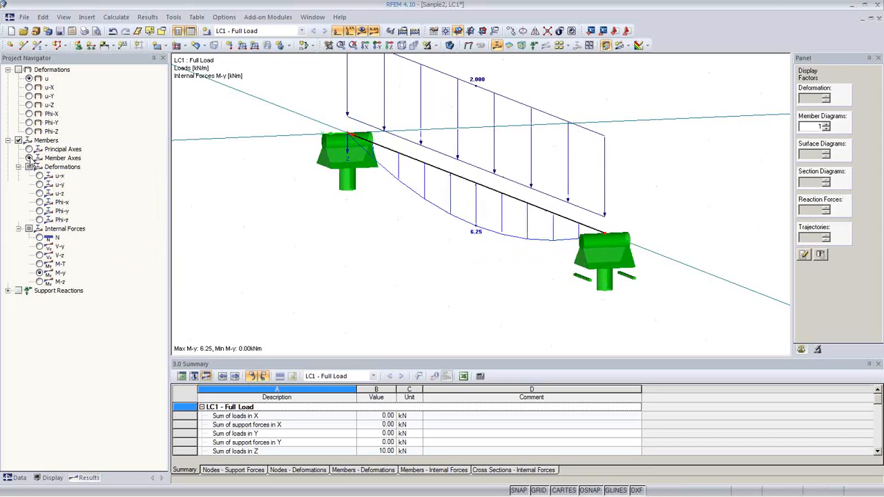
{"action": "middle_click_drag", "start_coordinate": [410, 272], "coordinate": [426, 260], "text": "ctrl"}
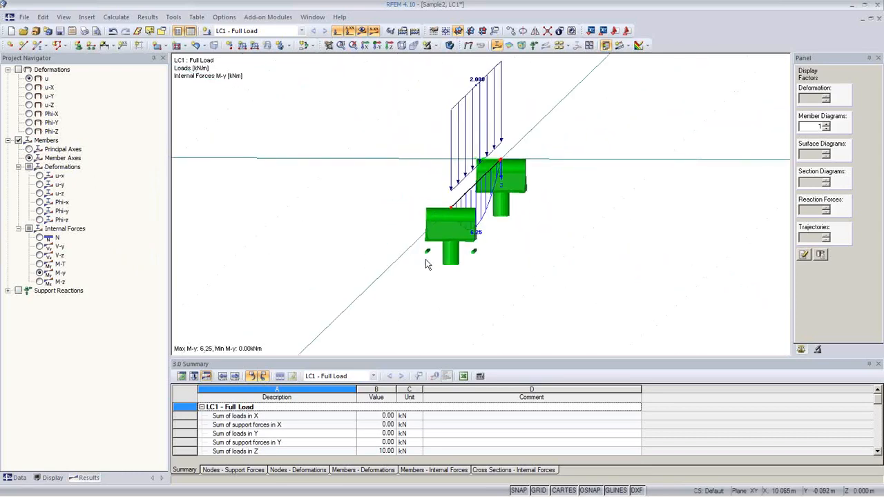
{"action": "middle_click_drag", "start_coordinate": [375, 268], "coordinate": [463, 276], "text": "ctrl"}
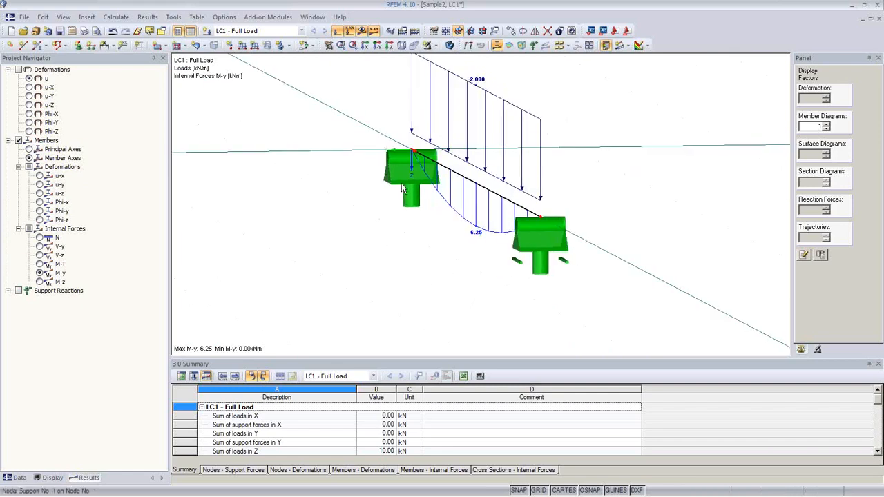
{"action": "left_click", "coordinate": [449, 45]}
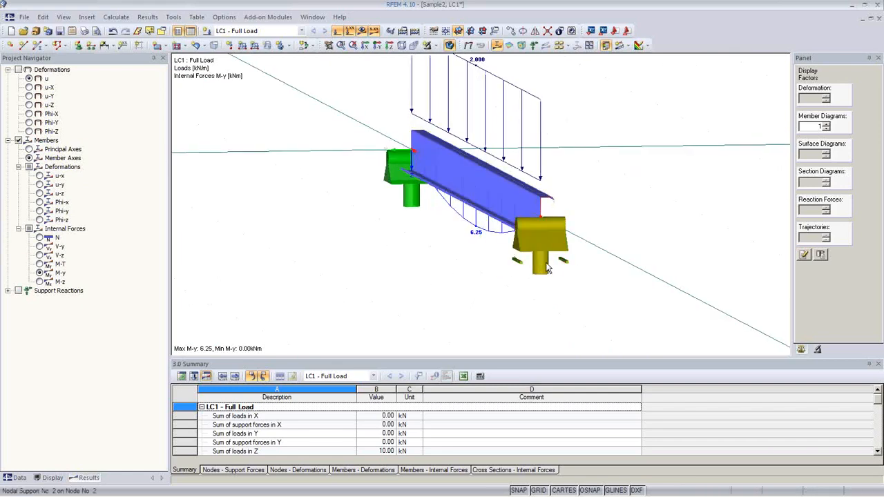
{"action": "middle_click_drag", "start_coordinate": [544, 259], "coordinate": [540, 298], "text": "ctrl"}
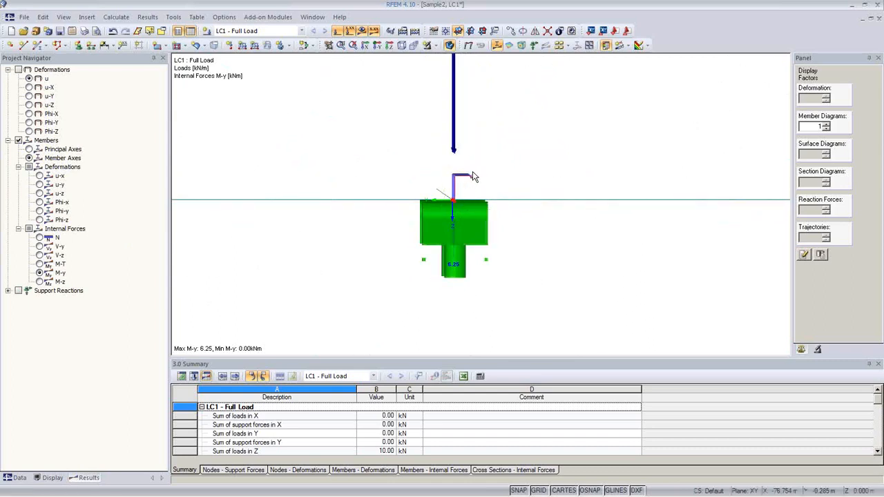
{"action": "middle_click_drag", "start_coordinate": [370, 297], "coordinate": [448, 311], "text": "ctrl"}
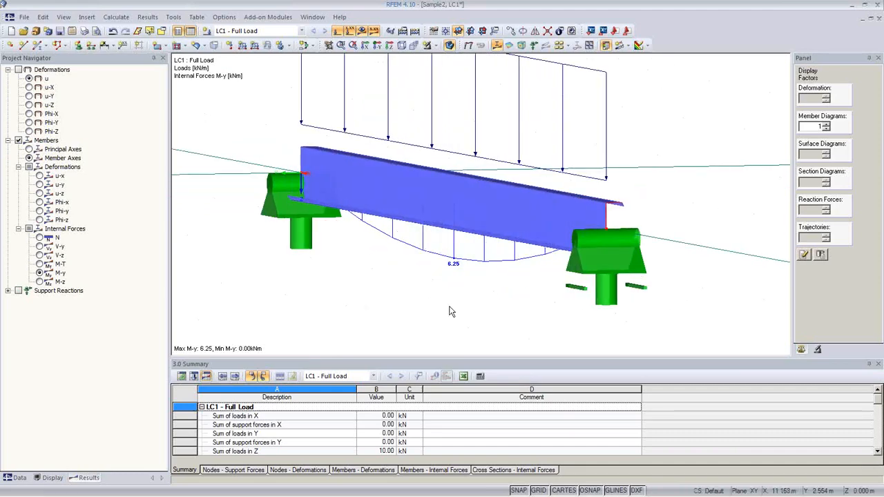
{"action": "middle_click_drag", "start_coordinate": [482, 278], "coordinate": [442, 284], "text": "ctrl"}
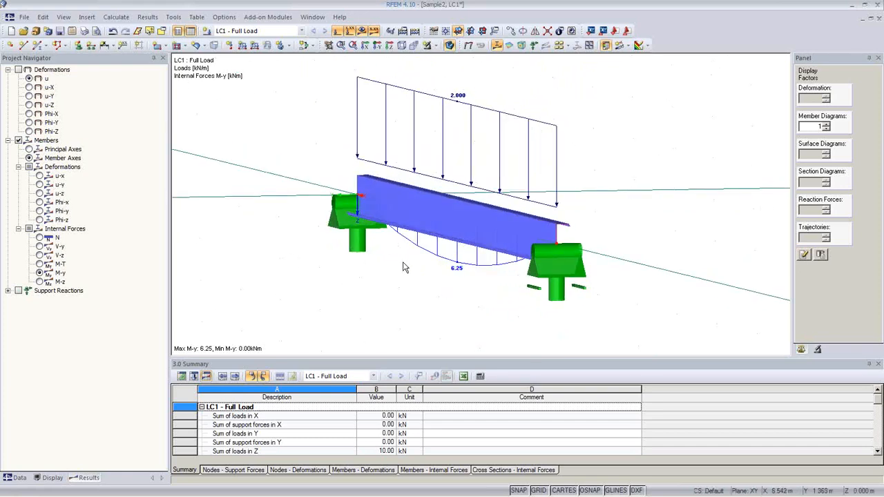
{"action": "middle_click_drag", "start_coordinate": [419, 268], "coordinate": [487, 288], "text": "ctrl"}
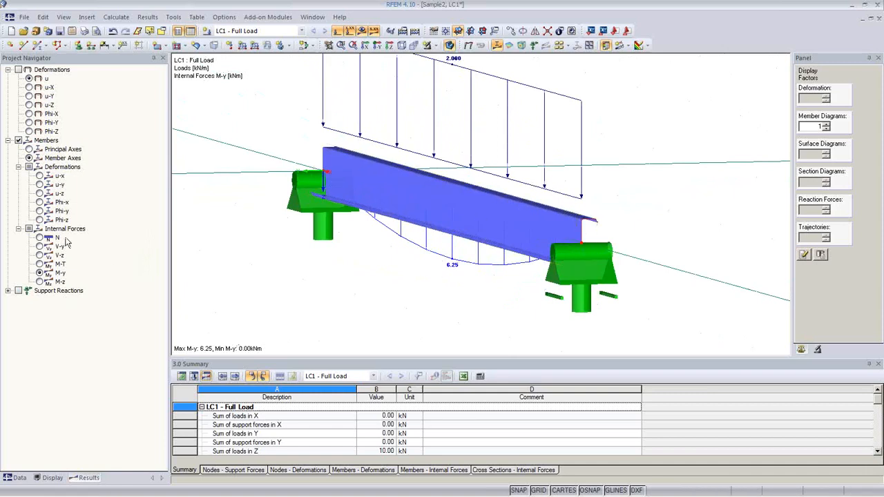
Step: Compare the moment diagrams for principal and member axes, ending on principal axes, and return to the model data tree
{"action": "left_click", "coordinate": [29, 149]}
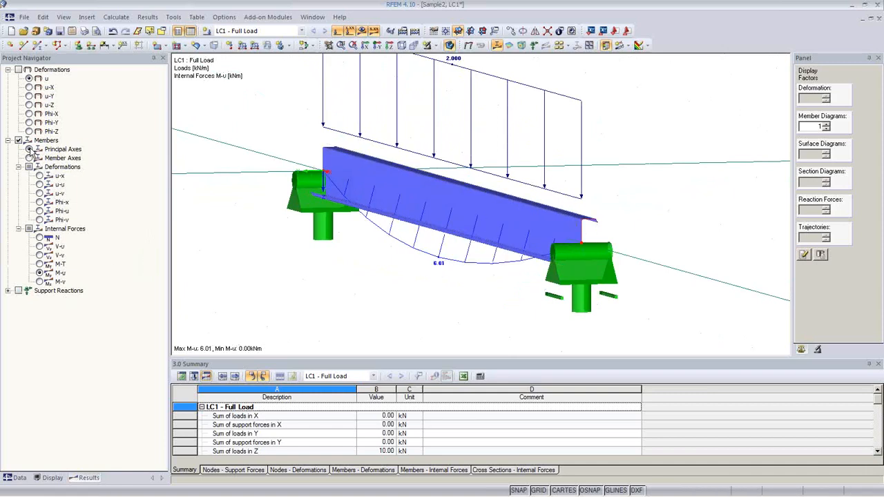
{"action": "left_click", "coordinate": [30, 158]}
{"action": "left_click", "coordinate": [30, 151]}
{"action": "left_click", "coordinate": [31, 157]}
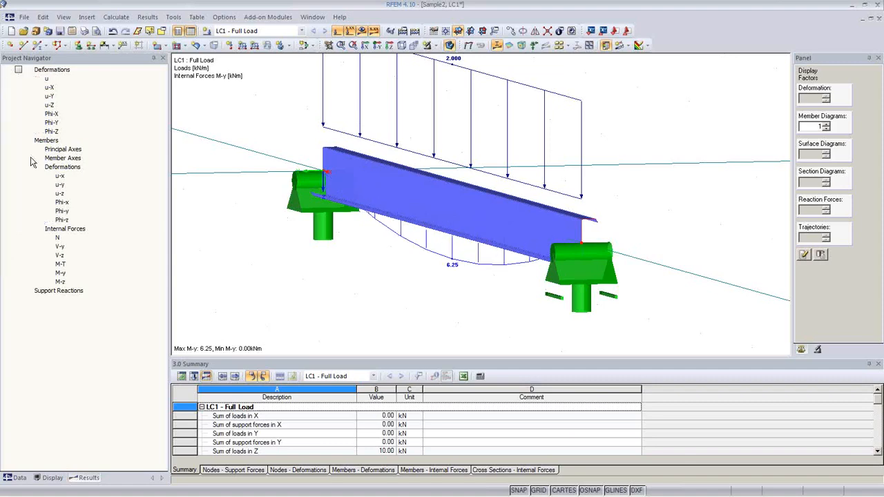
{"action": "left_click", "coordinate": [30, 152]}
{"action": "middle_click_drag", "start_coordinate": [340, 279], "coordinate": [318, 284], "text": "ctrl"}
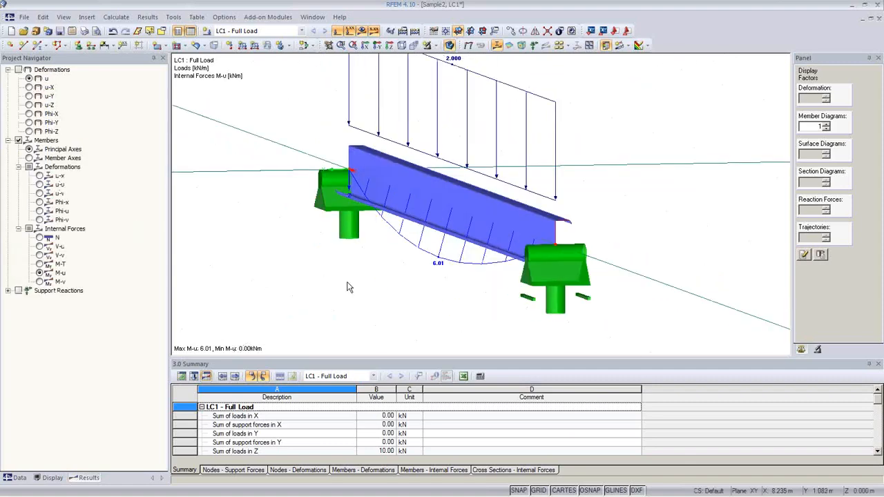
{"action": "left_click", "coordinate": [26, 478]}
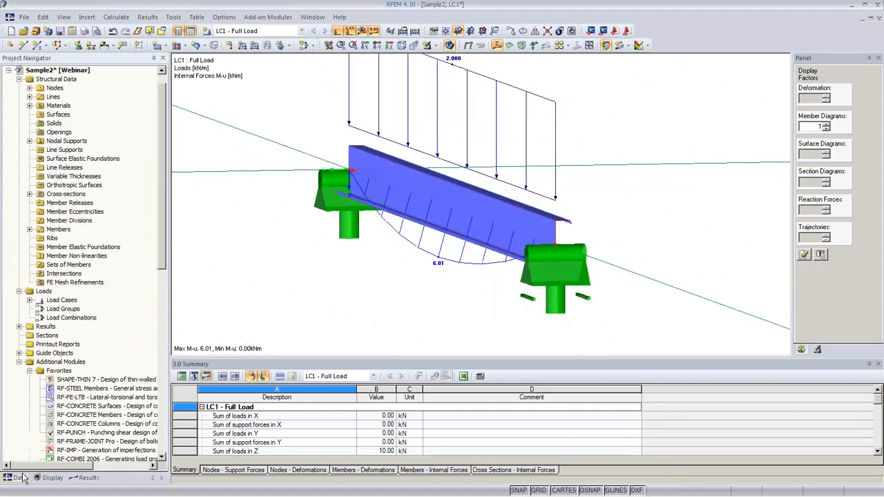
Step: Run the RF-STEEL Members calculation for all members under LC1, and review the governing internal forces, parts list and stresses by cross-section
{"action": "double_click", "coordinate": [91, 388]}
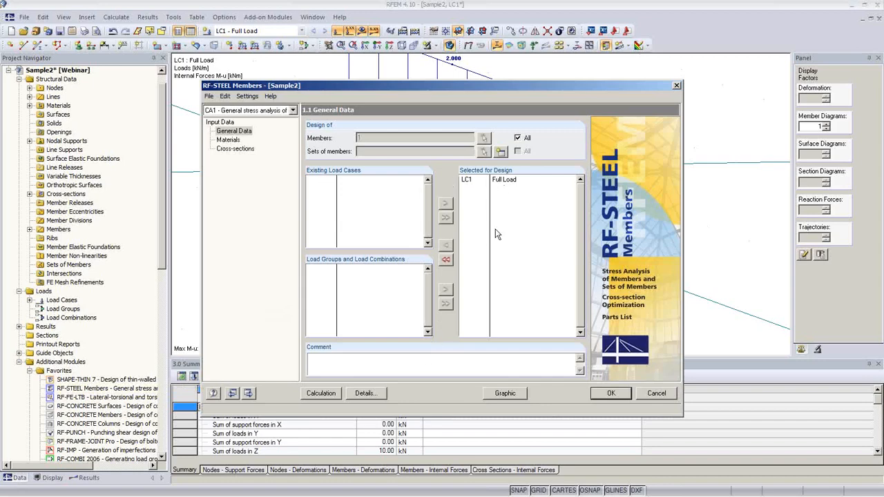
{"action": "left_click", "coordinate": [321, 394]}
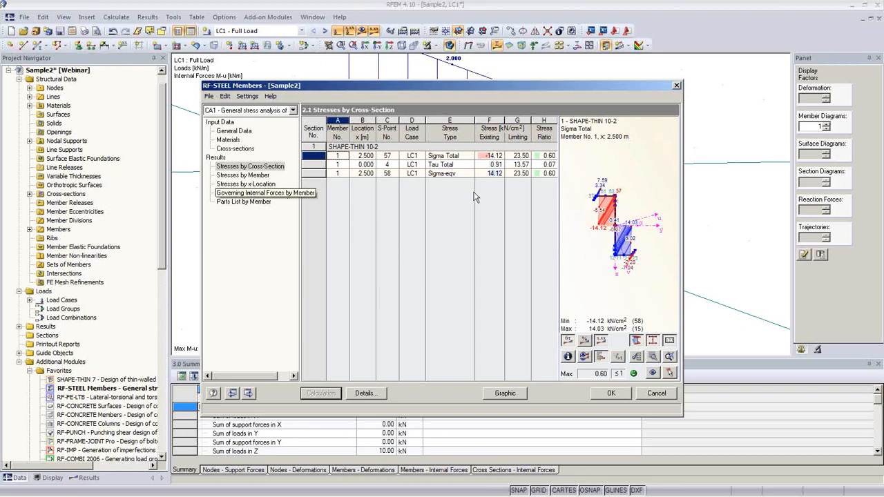
{"action": "left_click", "coordinate": [255, 193]}
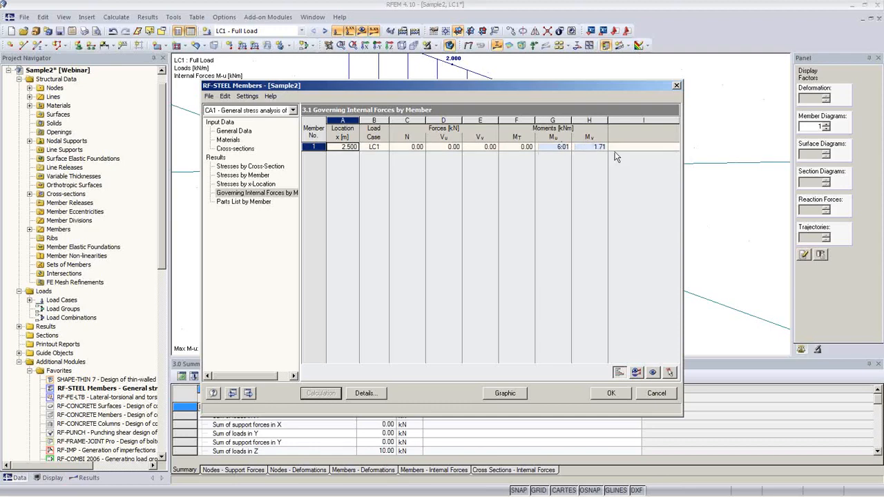
{"action": "left_click", "coordinate": [252, 201]}
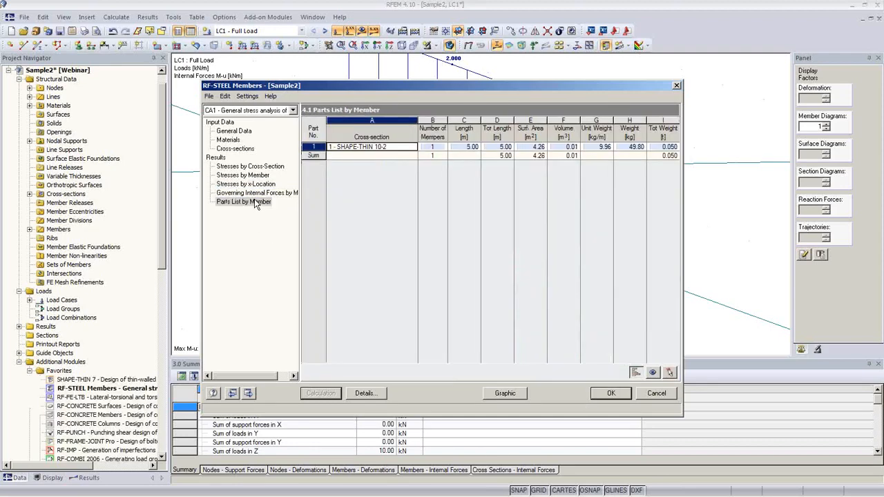
{"action": "left_click", "coordinate": [255, 193]}
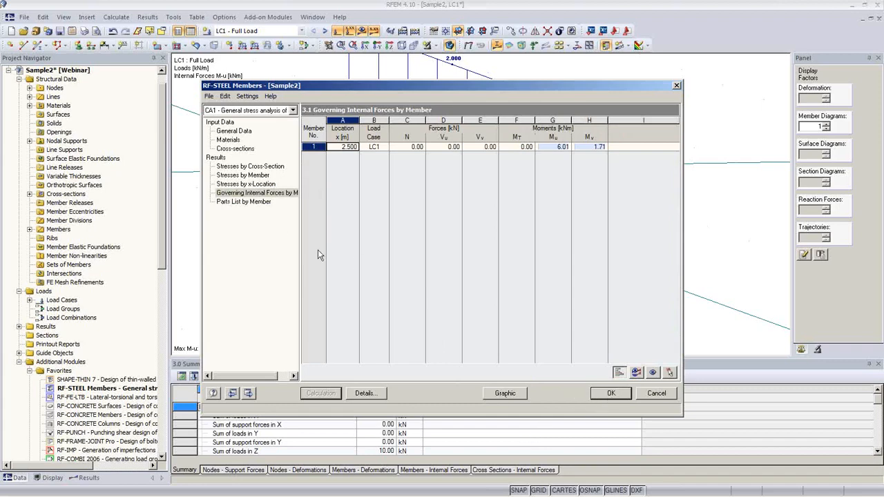
{"action": "left_click", "coordinate": [250, 167]}
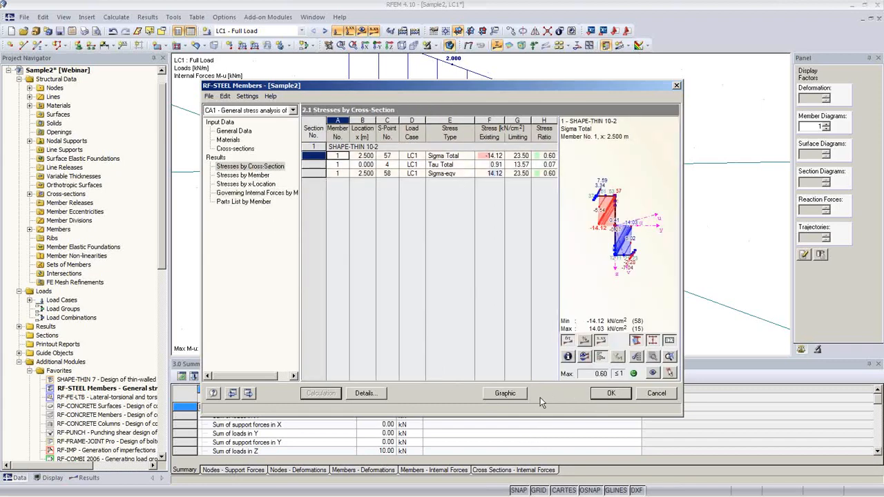
{"action": "left_click", "coordinate": [602, 395]}
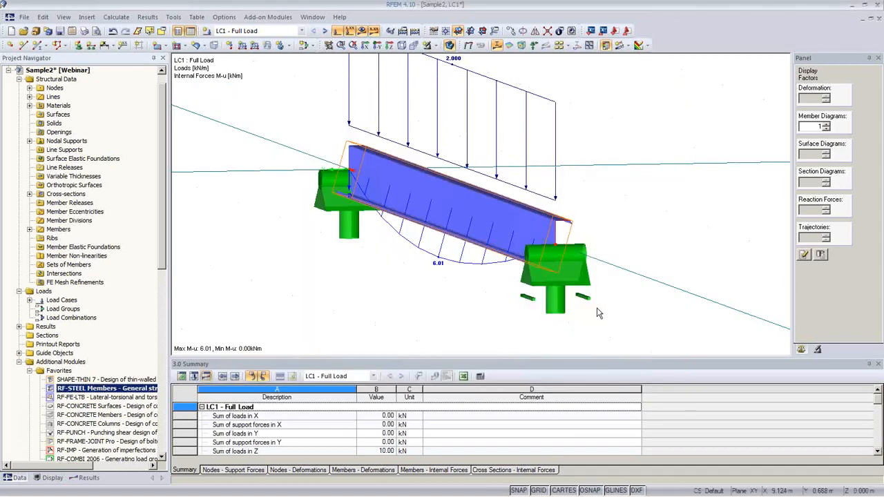
Step: Create a new set of members of type Continuous Members from the beam (member 1), described as Purlin
{"action": "middle_click_drag", "start_coordinate": [584, 300], "coordinate": [630, 316], "text": "ctrl"}
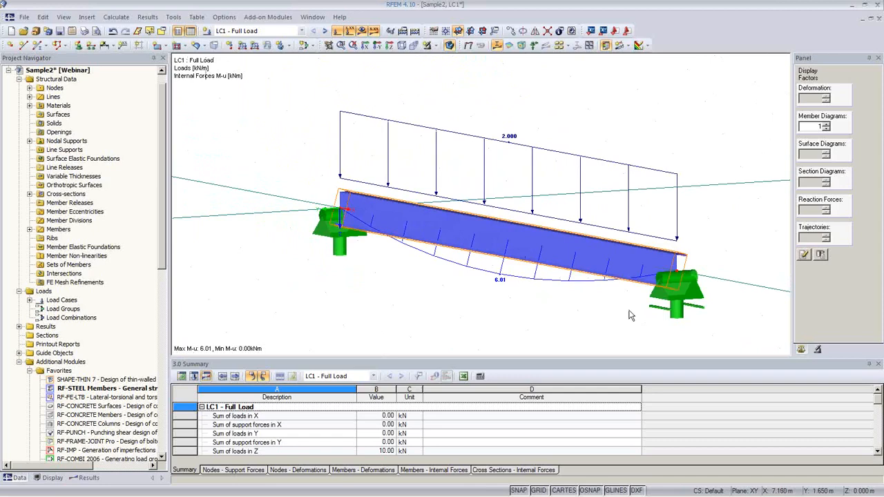
{"action": "middle_click_drag", "start_coordinate": [419, 299], "coordinate": [406, 293]}
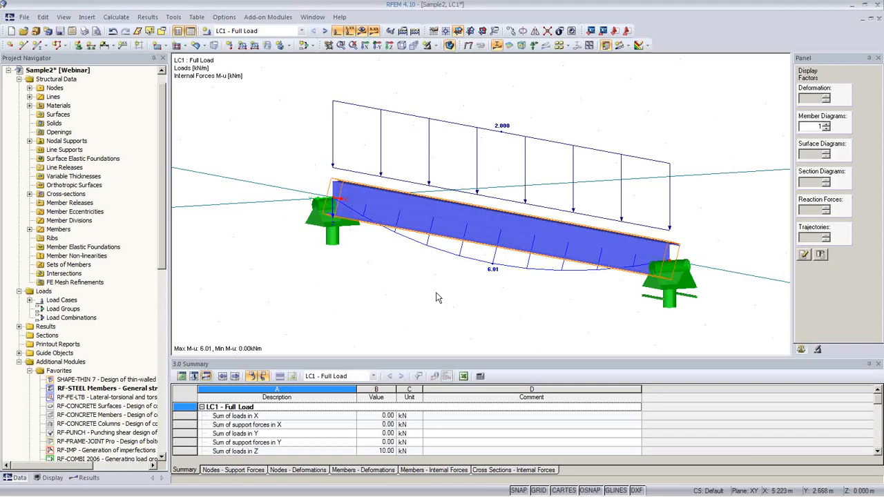
{"action": "left_click", "coordinate": [435, 292]}
{"action": "middle_click_drag", "start_coordinate": [497, 287], "coordinate": [445, 275]}
{"action": "scroll", "coordinate": [452, 244], "scroll_direction": "up", "scroll_amount": 1}
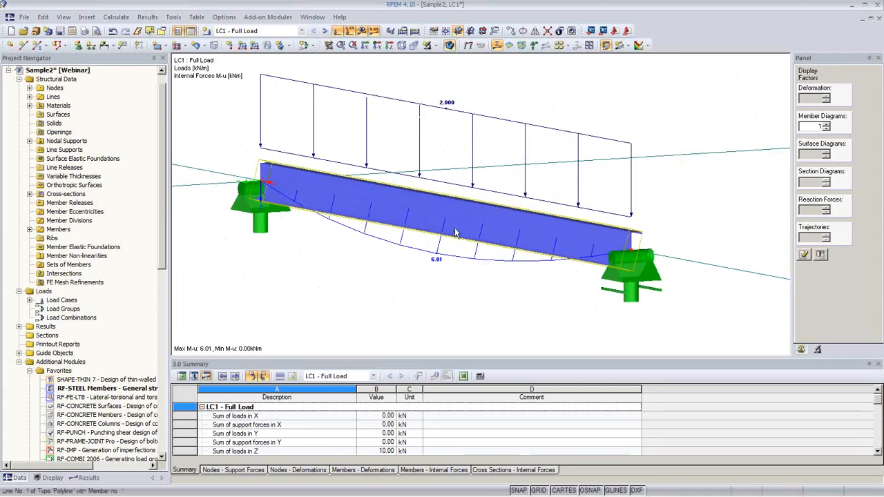
{"action": "right_click", "coordinate": [459, 205]}
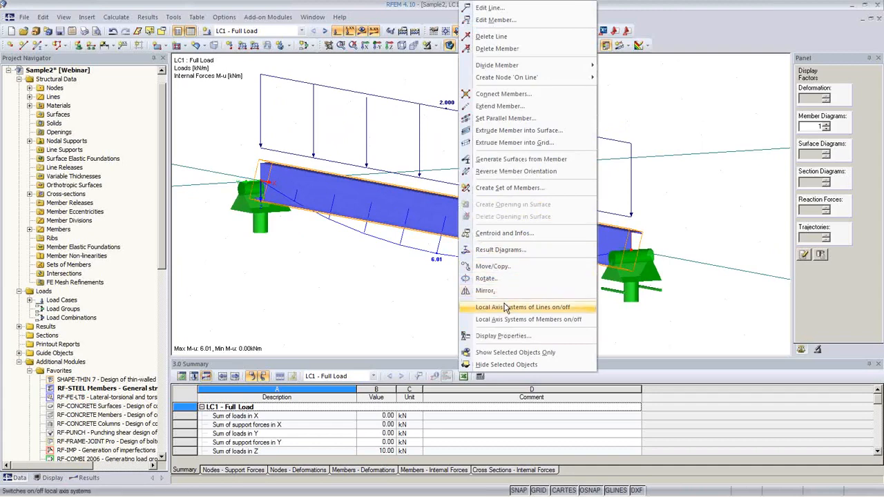
{"action": "left_click", "coordinate": [509, 187]}
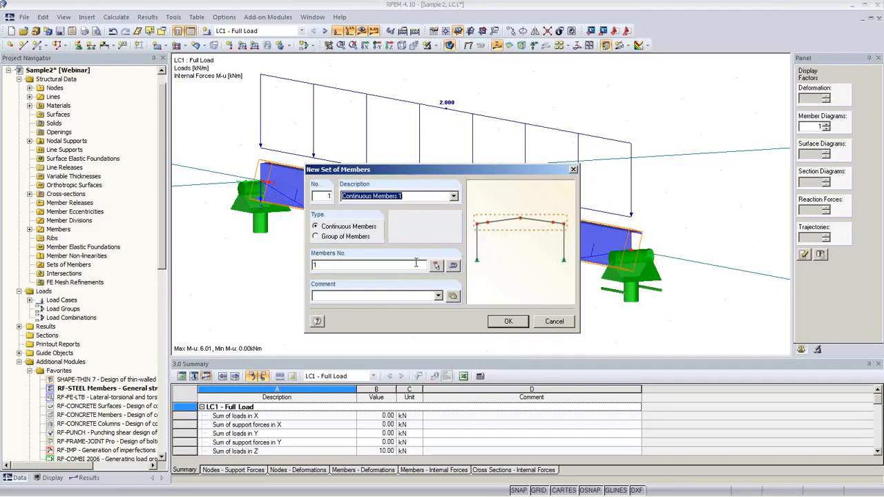
{"action": "type", "text": "Pur"}
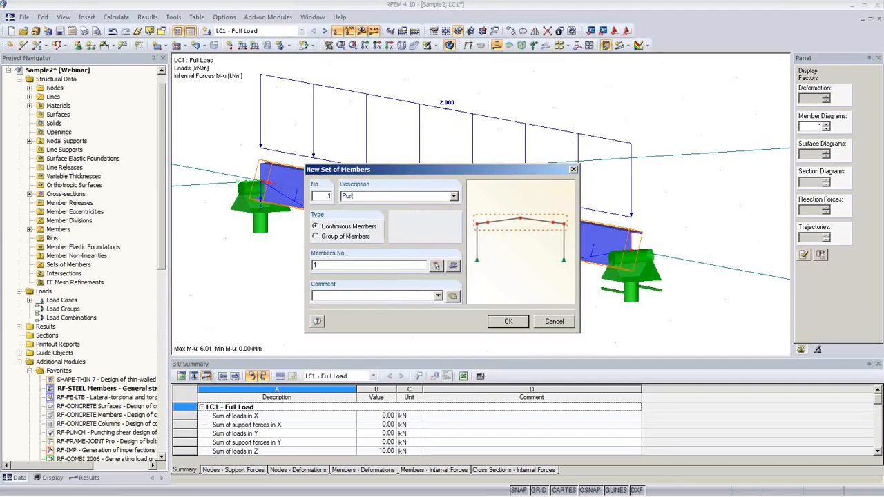
{"action": "type", "text": "lin"}
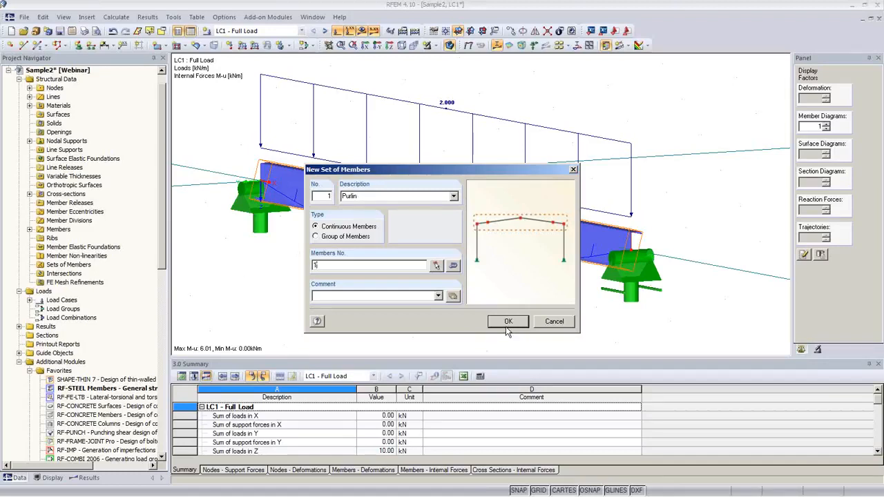
{"action": "left_click", "coordinate": [508, 323]}
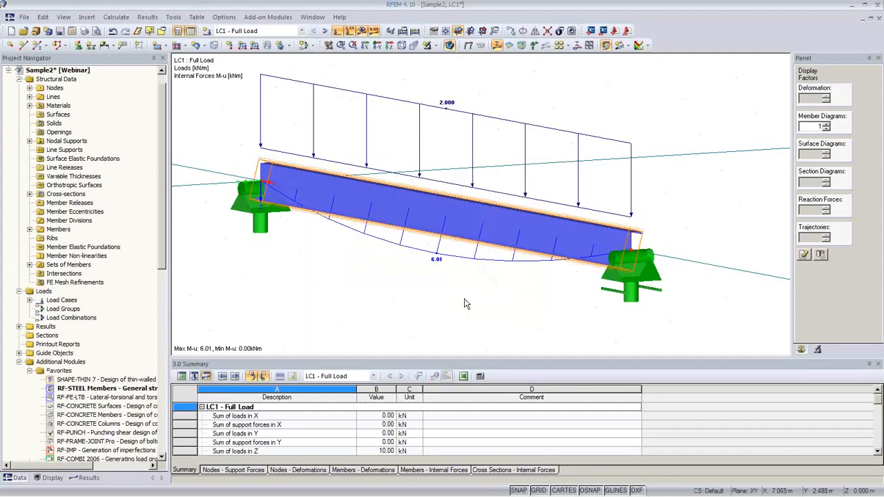
Step: Open the RF-FE-LTB module and select all sets of members for the lateral-torsional buckling design
{"action": "middle_click_drag", "start_coordinate": [498, 297], "coordinate": [387, 291], "text": "ctrl"}
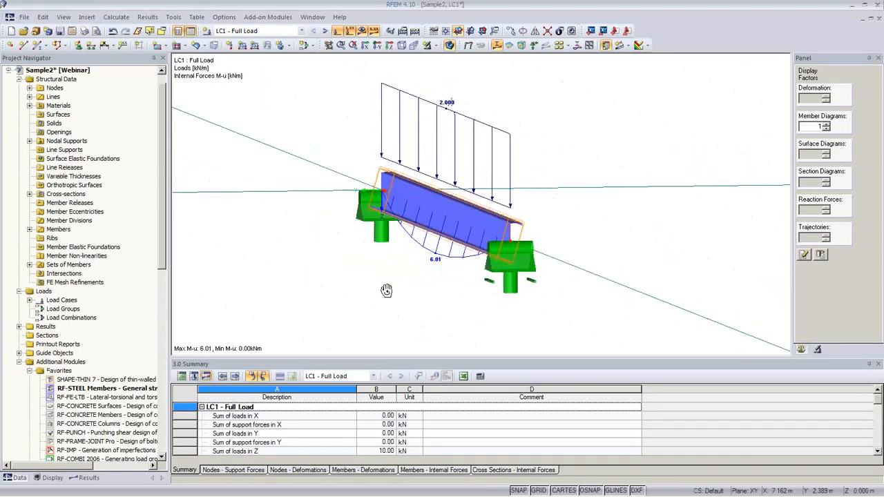
{"action": "double_click", "coordinate": [112, 399]}
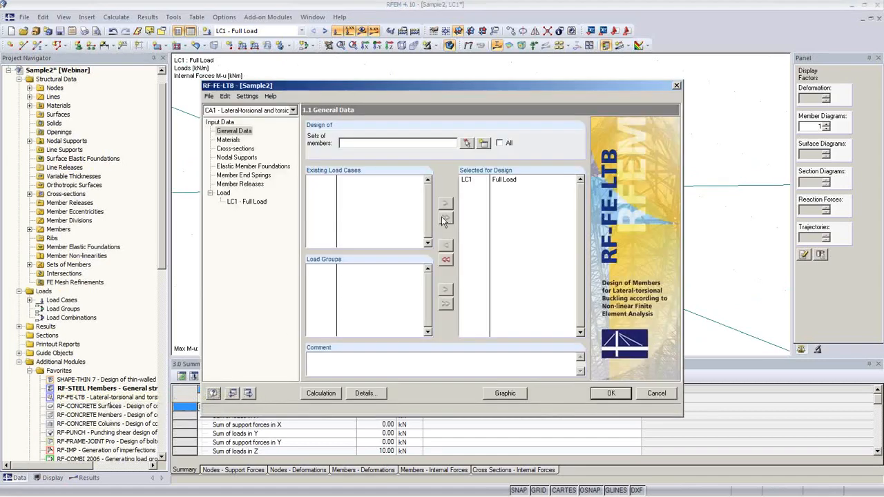
{"action": "left_click", "coordinate": [500, 143]}
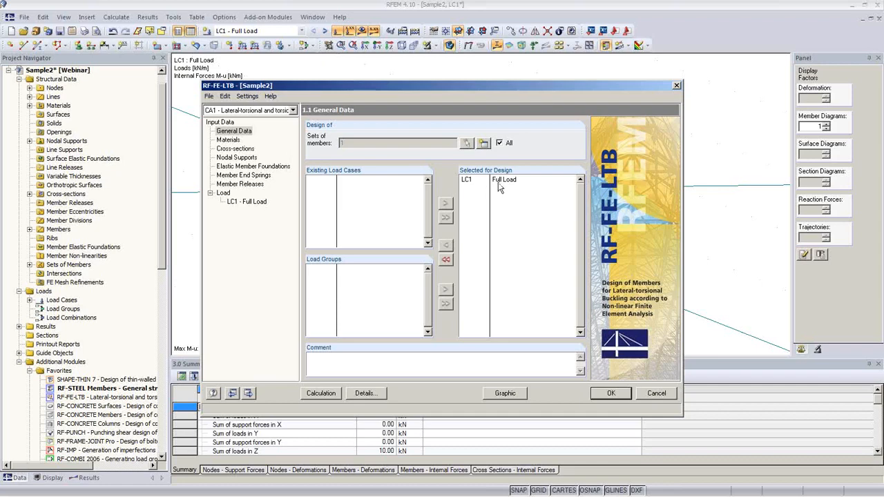
Step: Review the materials and cross-sections input, including the detailed section properties of SHAPE-THIN 10-2
{"action": "left_click", "coordinate": [235, 141]}
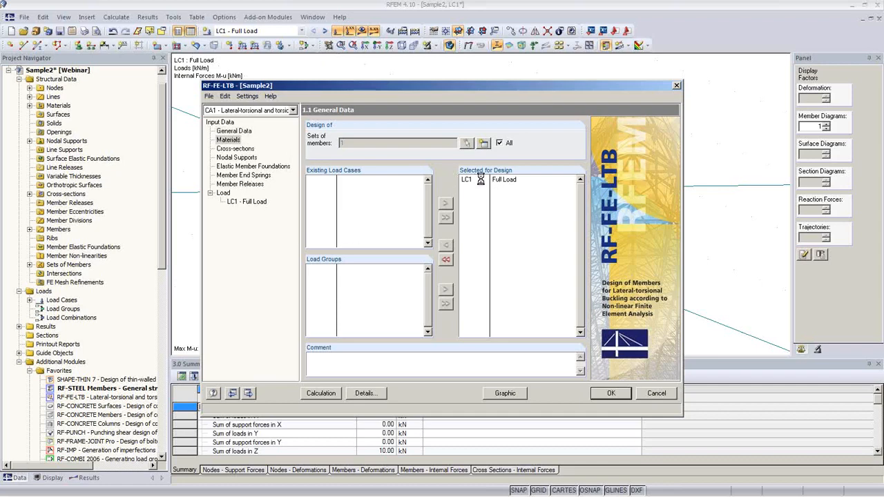
{"action": "left_click", "coordinate": [241, 151]}
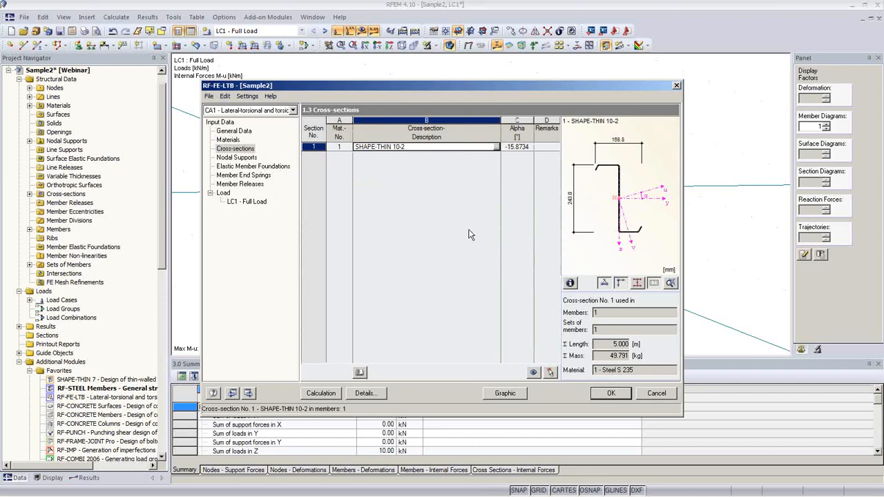
{"action": "left_click", "coordinate": [569, 282]}
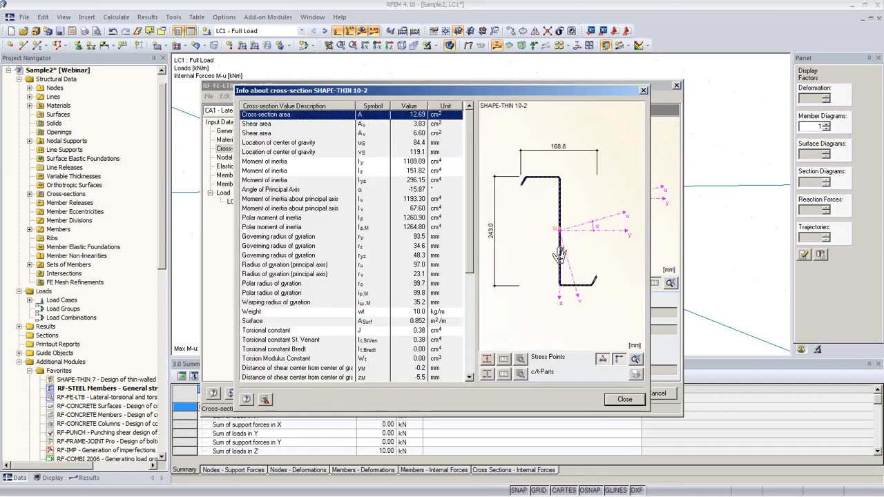
{"action": "scroll", "coordinate": [467, 166], "scroll_direction": "down", "scroll_amount": 5}
{"action": "scroll", "coordinate": [470, 263], "scroll_direction": "up", "scroll_amount": 5}
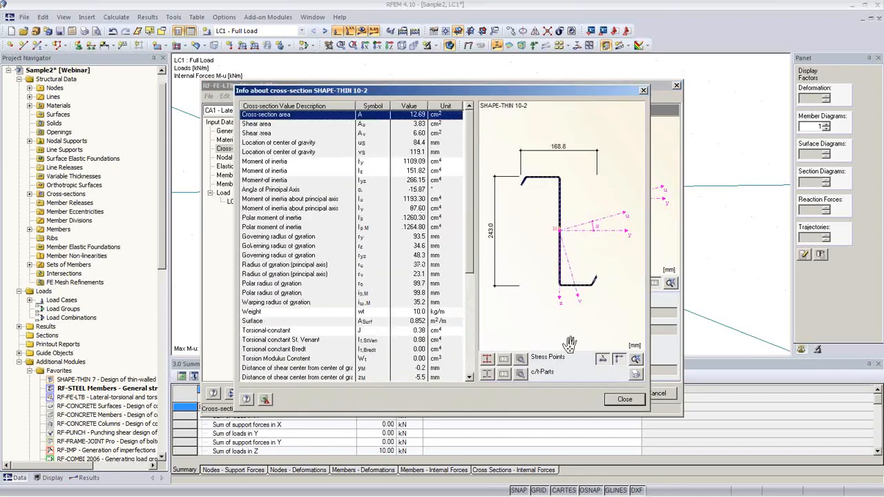
{"action": "left_click", "coordinate": [624, 400]}
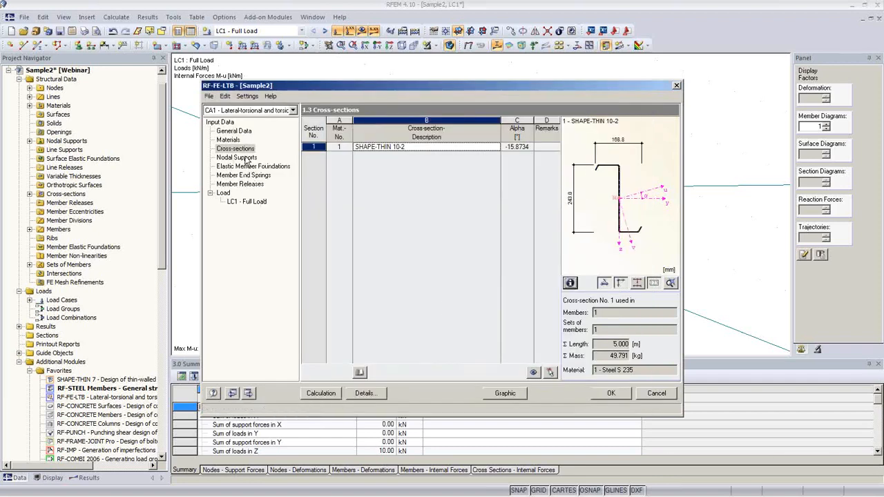
Step: Examine the nodal supports, elastic member foundations, member end springs and member releases defined for the RF-FE-LTB design
{"action": "left_click", "coordinate": [242, 157]}
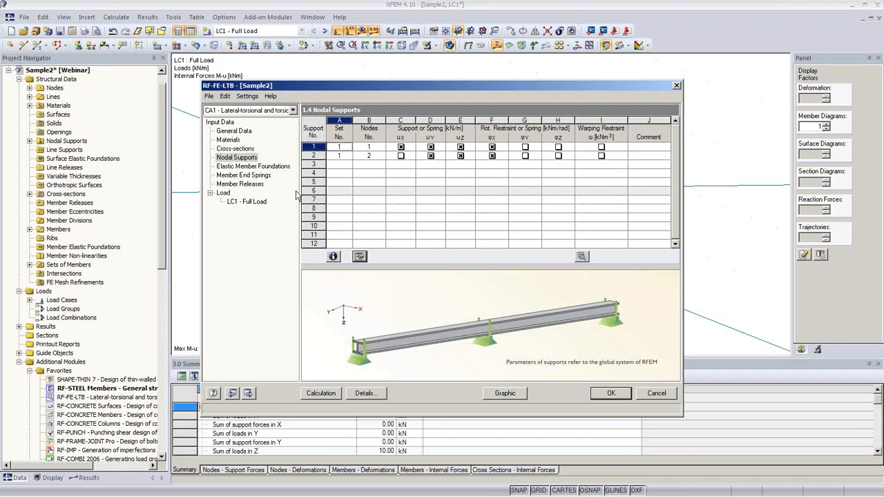
{"action": "left_click", "coordinate": [254, 167]}
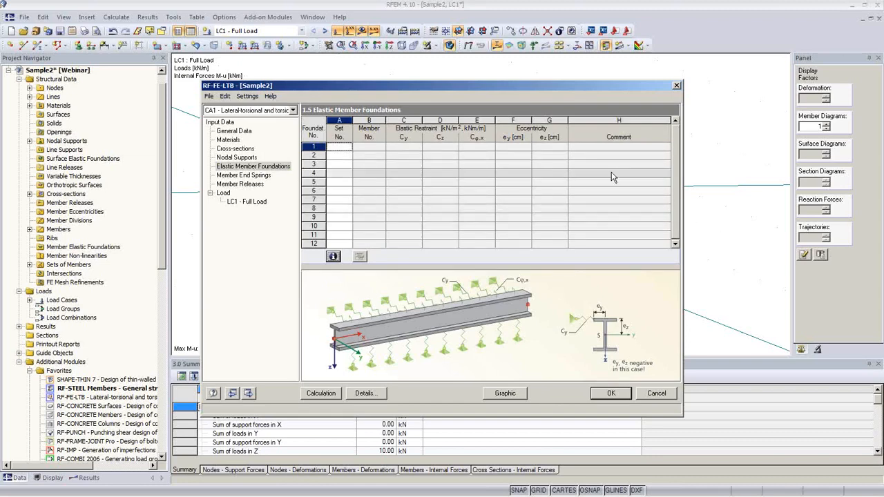
{"action": "left_click", "coordinate": [520, 147]}
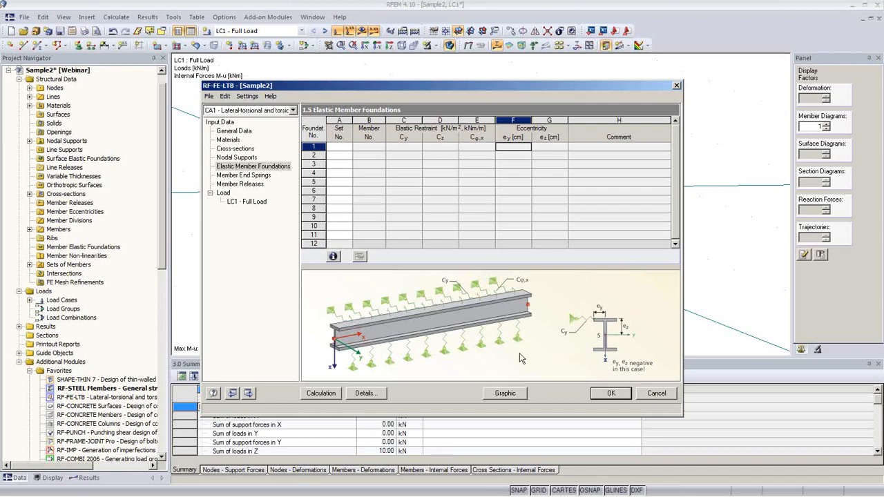
{"action": "left_click", "coordinate": [243, 176]}
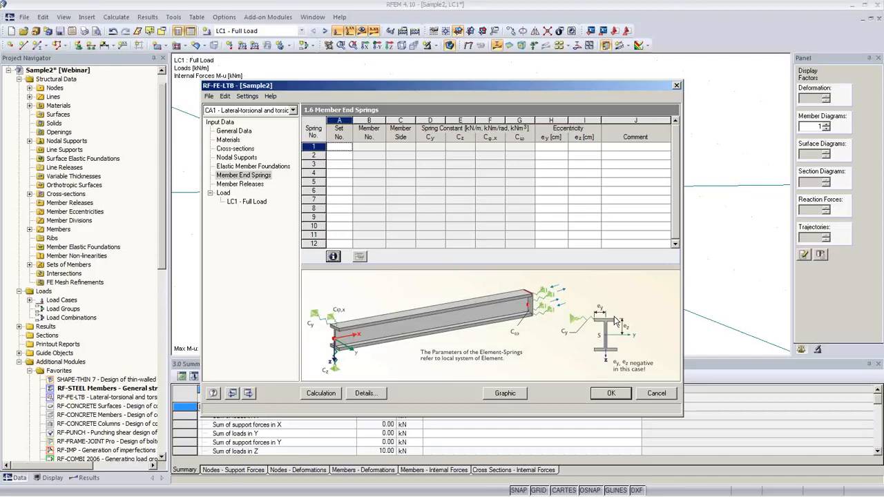
{"action": "left_click", "coordinate": [252, 184]}
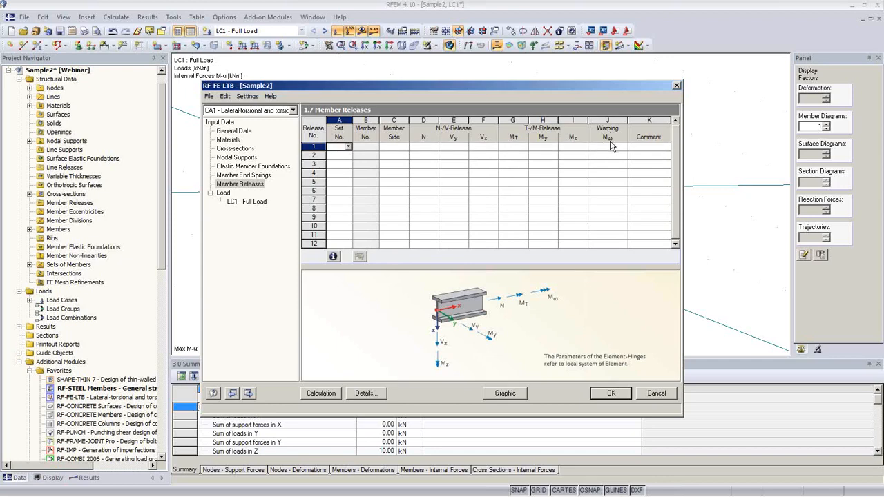
Step: Examine the LC1 Full Load member load, checking its load type, distribution, magnitude and the eccentricity columns
{"action": "left_click", "coordinate": [247, 201]}
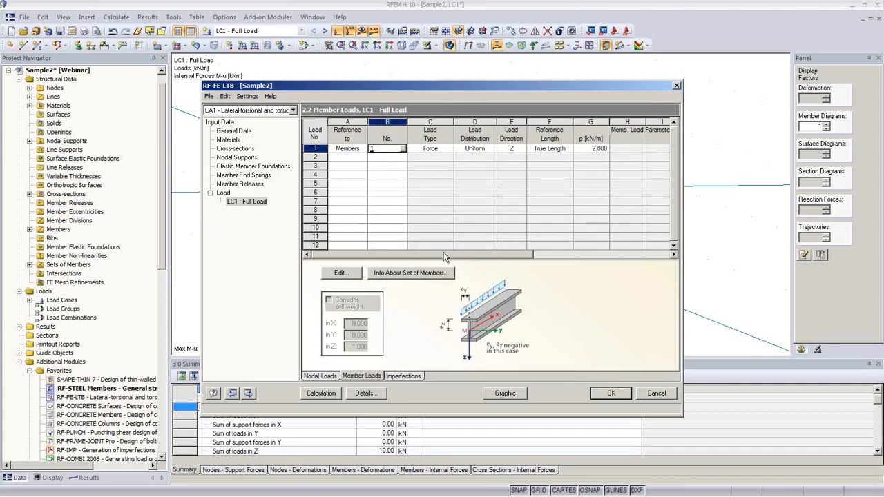
{"action": "key", "text": "Tab"}
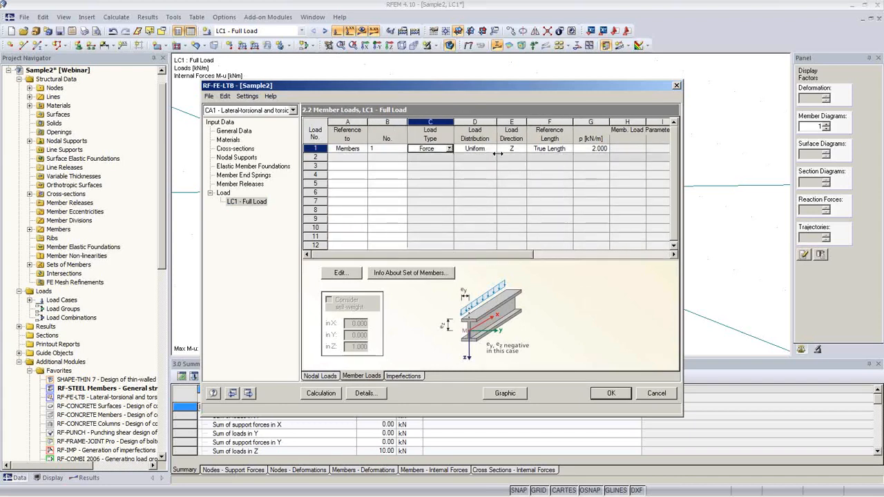
{"action": "left_click", "coordinate": [449, 149]}
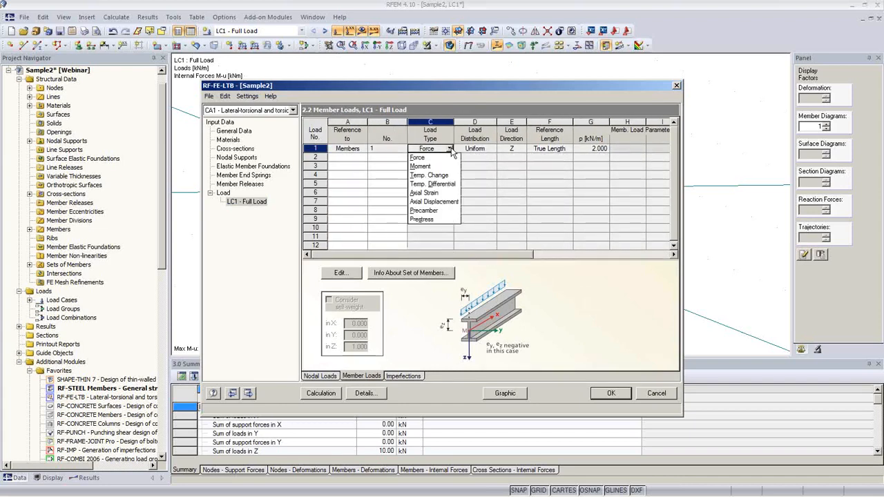
{"action": "left_click", "coordinate": [442, 157]}
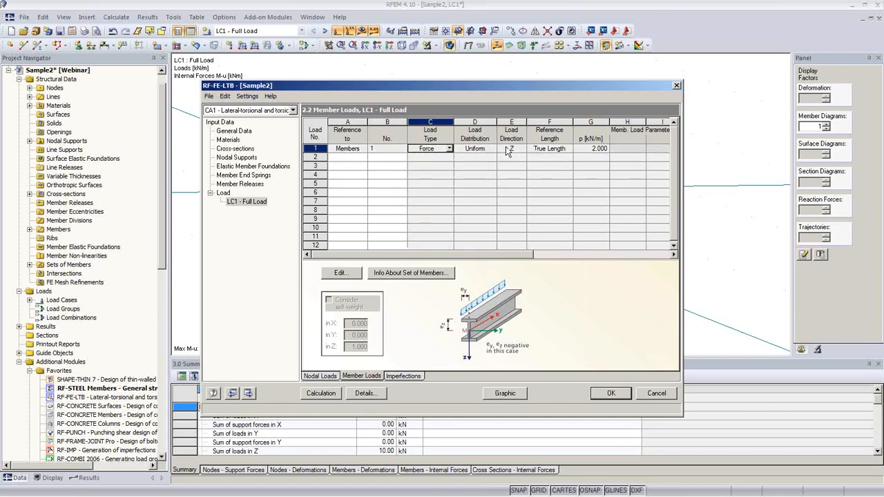
{"action": "left_click", "coordinate": [494, 152]}
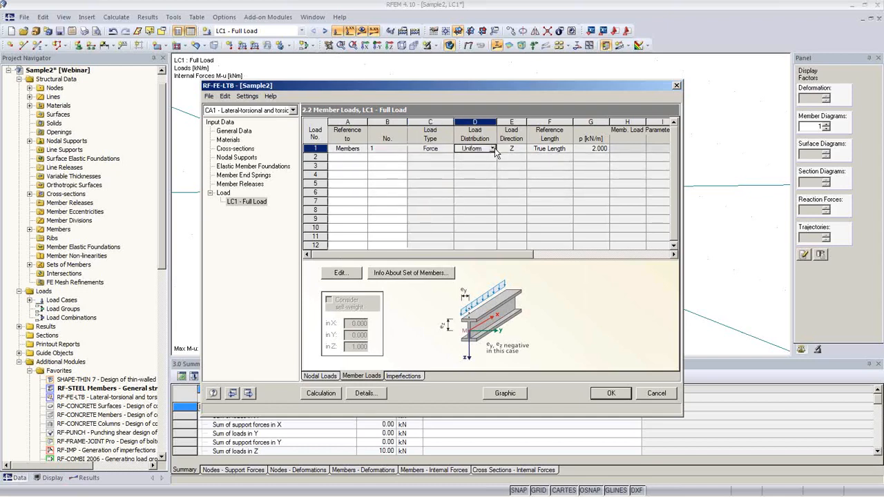
{"action": "left_click", "coordinate": [494, 151]}
{"action": "left_click", "coordinate": [480, 151]}
{"action": "left_click", "coordinate": [597, 149]}
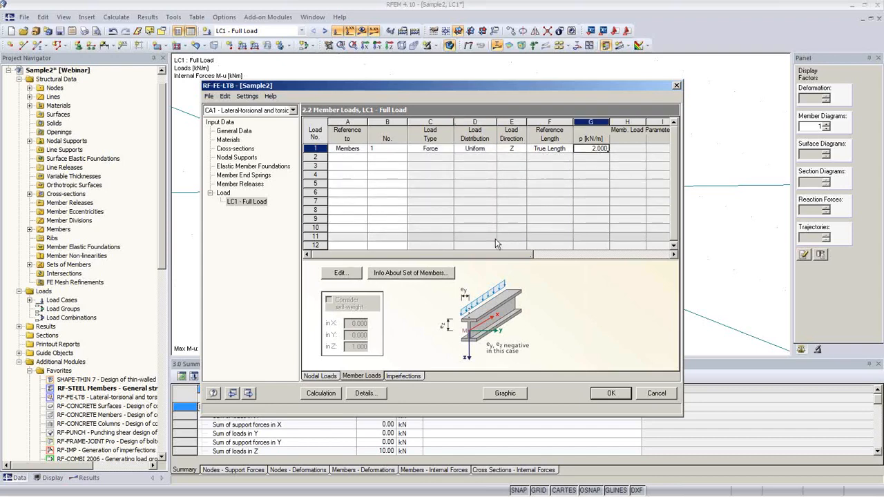
{"action": "left_click_drag", "start_coordinate": [485, 254], "coordinate": [627, 260]}
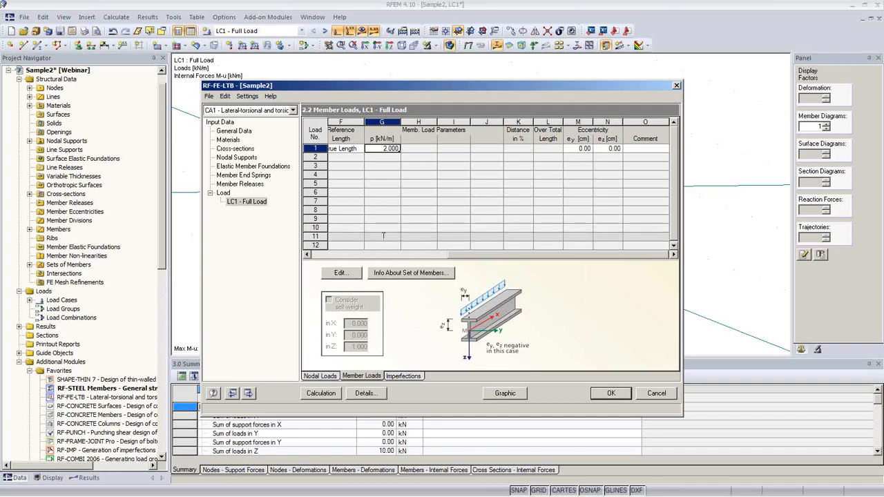
Step: Check the nodal loads and imperfections input for LC1 - Full Load and run the RF-FE-LTB calculation
{"action": "left_click", "coordinate": [321, 375]}
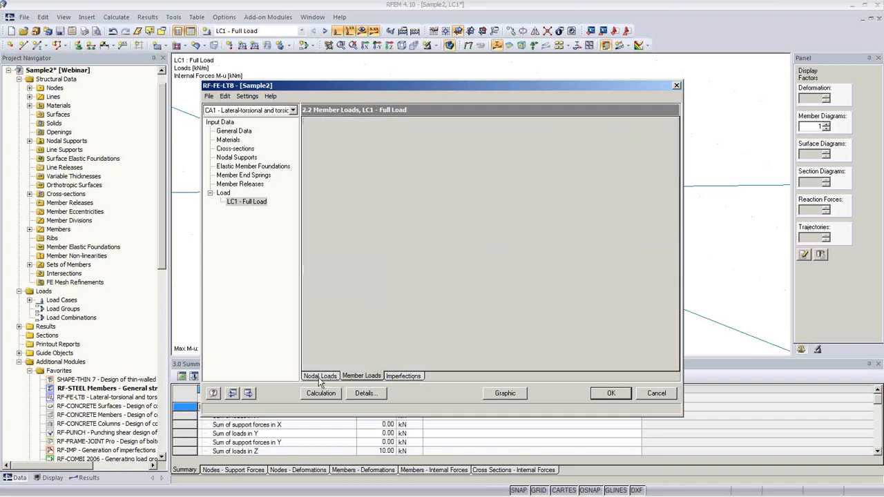
{"action": "left_click", "coordinate": [400, 376]}
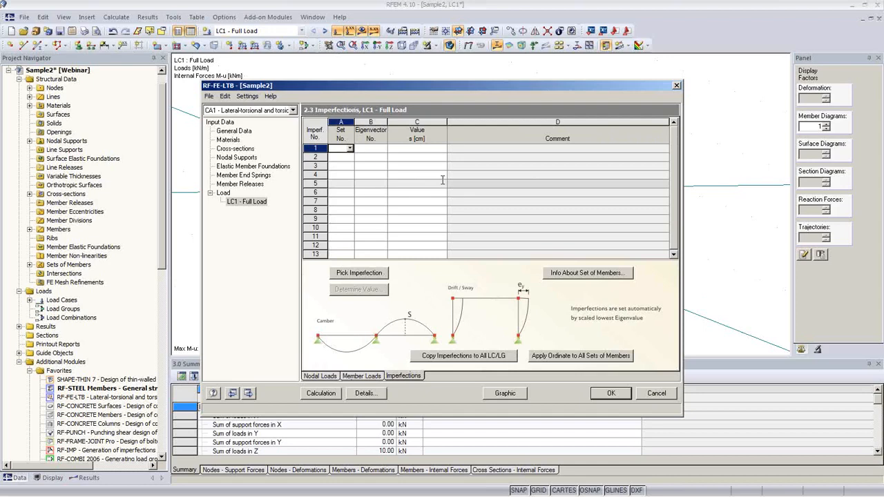
{"action": "left_click", "coordinate": [319, 393]}
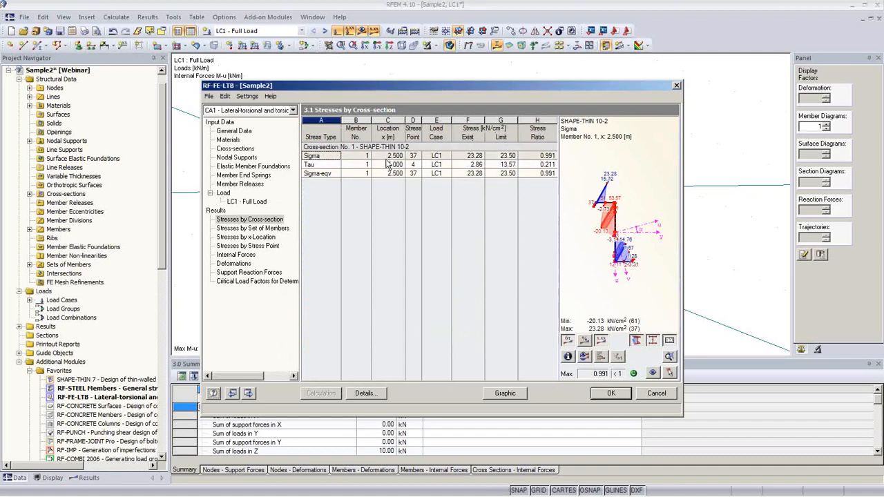
Step: Review the stress ratios by cross-section and the critical load factors, including a look back at the LC1 load input
{"action": "left_click", "coordinate": [542, 156]}
{"action": "left_click", "coordinate": [543, 174]}
{"action": "left_click", "coordinate": [543, 156]}
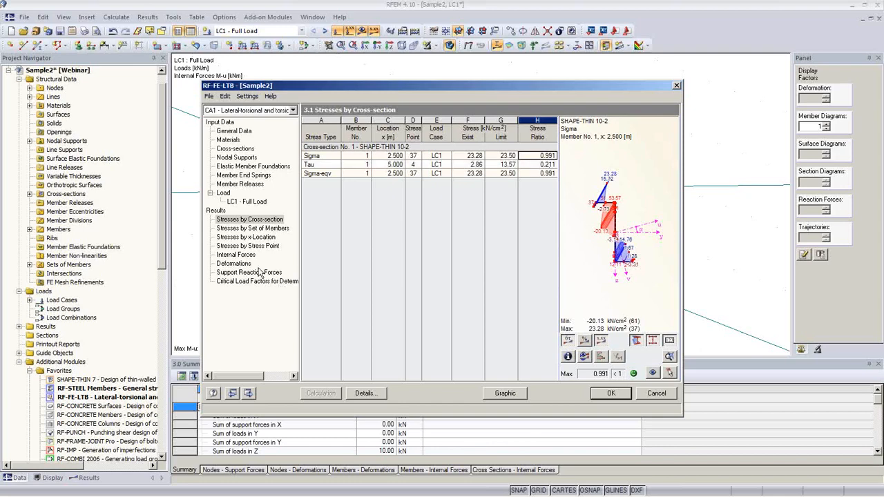
{"action": "left_click", "coordinate": [255, 281]}
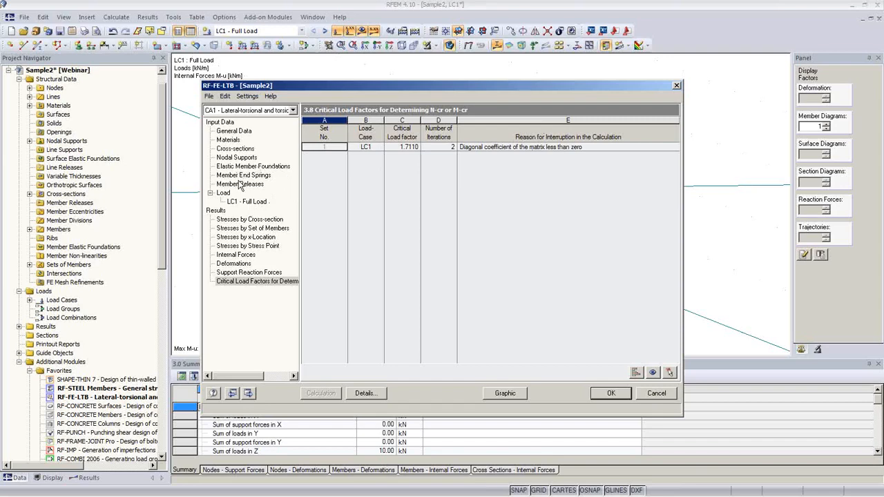
{"action": "left_click", "coordinate": [246, 202]}
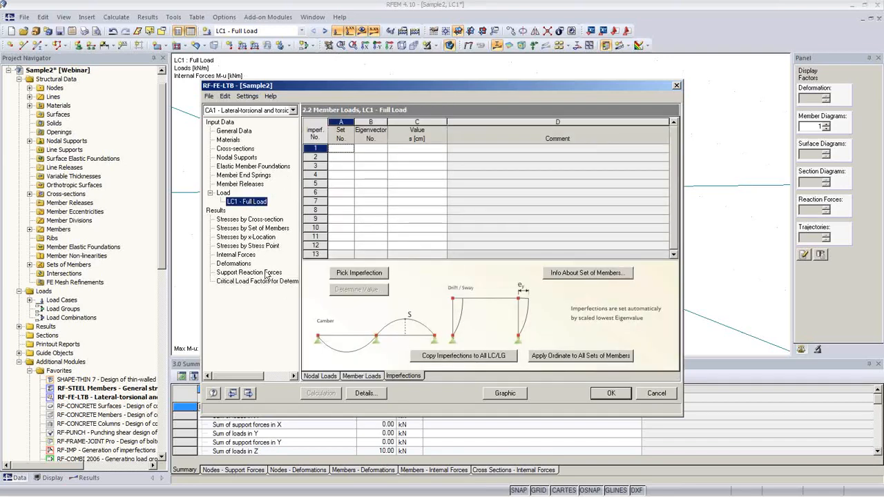
{"action": "left_click", "coordinate": [257, 219]}
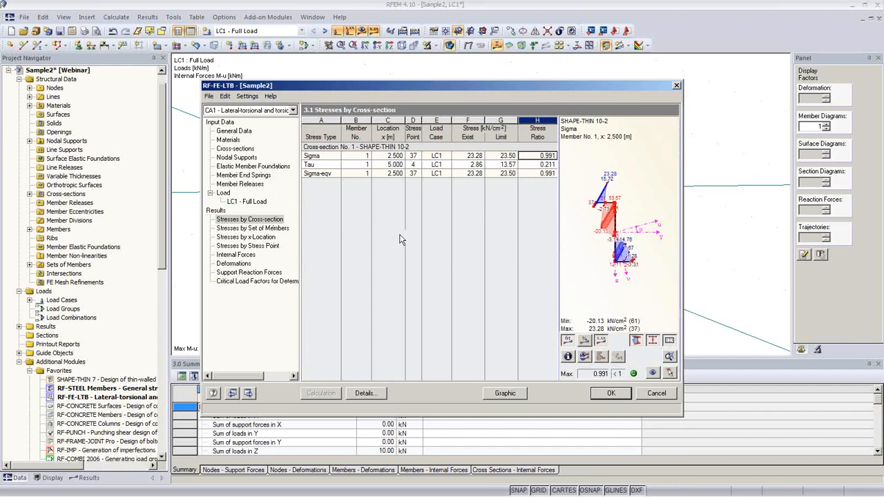
Step: Show the RF-FE-LTB results graphically on the model, viewing the Sigma Total + stresses and the LC1 deformation u
{"action": "left_click", "coordinate": [505, 392]}
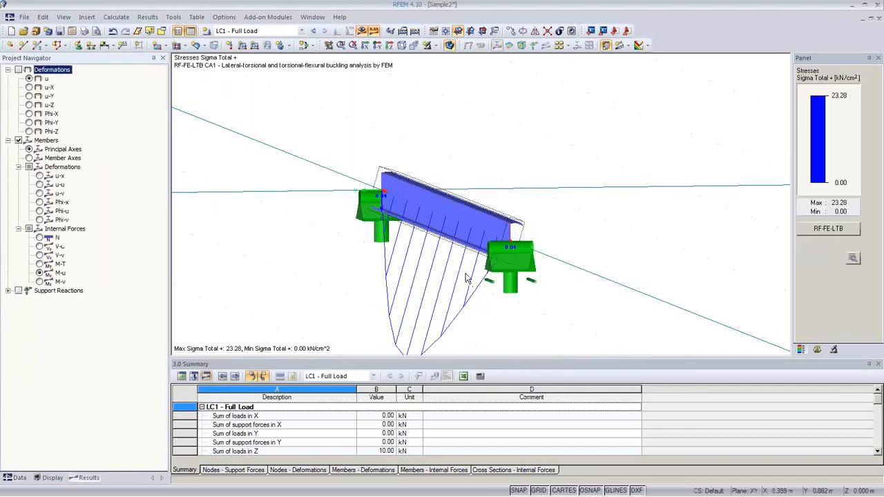
{"action": "middle_click_drag", "start_coordinate": [467, 276], "coordinate": [572, 237], "text": "ctrl"}
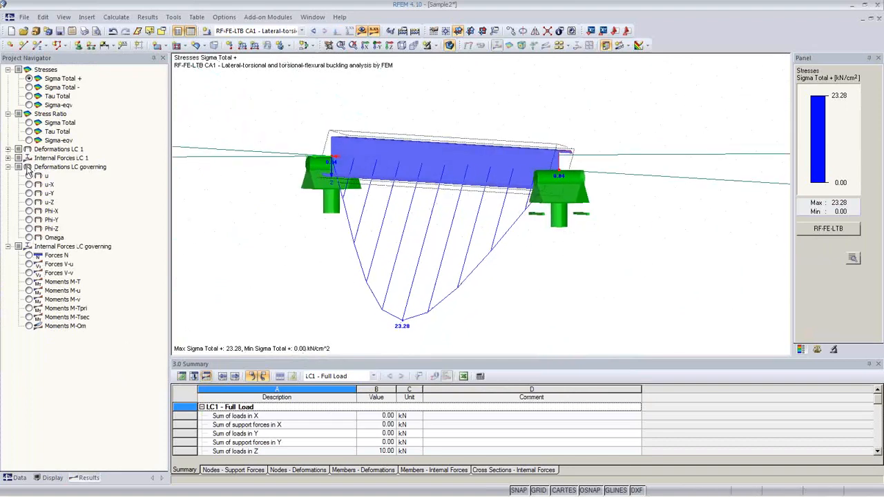
{"action": "left_click", "coordinate": [8, 149]}
{"action": "left_click", "coordinate": [29, 158]}
{"action": "middle_click_drag", "start_coordinate": [442, 262], "coordinate": [614, 267], "text": "ctrl"}
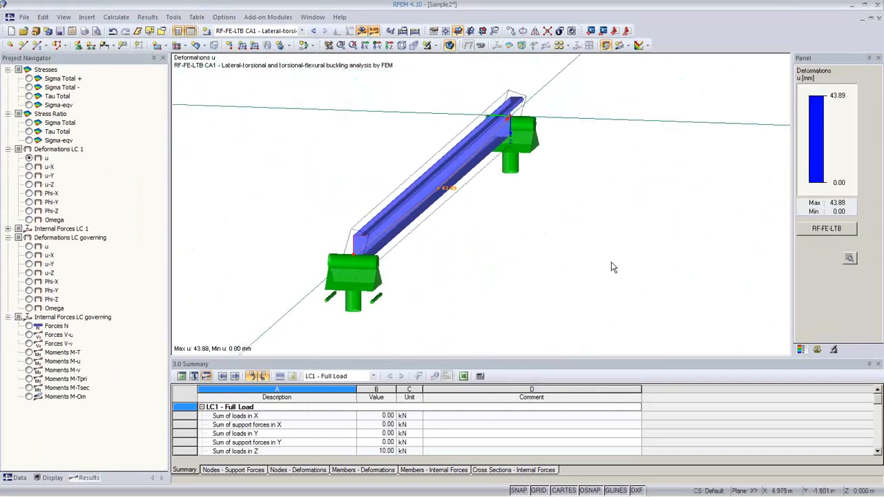
Step: Set the member deformation display to Cross-sections Colored
{"action": "left_click", "coordinate": [52, 478]}
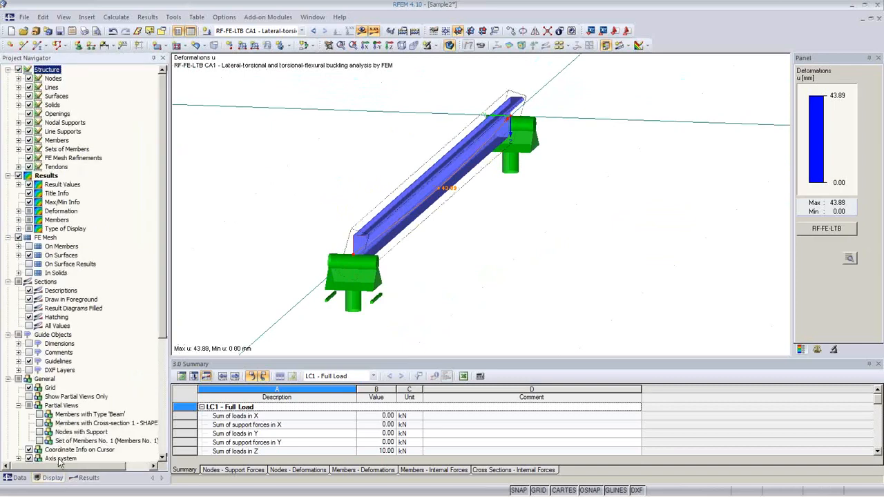
{"action": "left_click", "coordinate": [18, 211]}
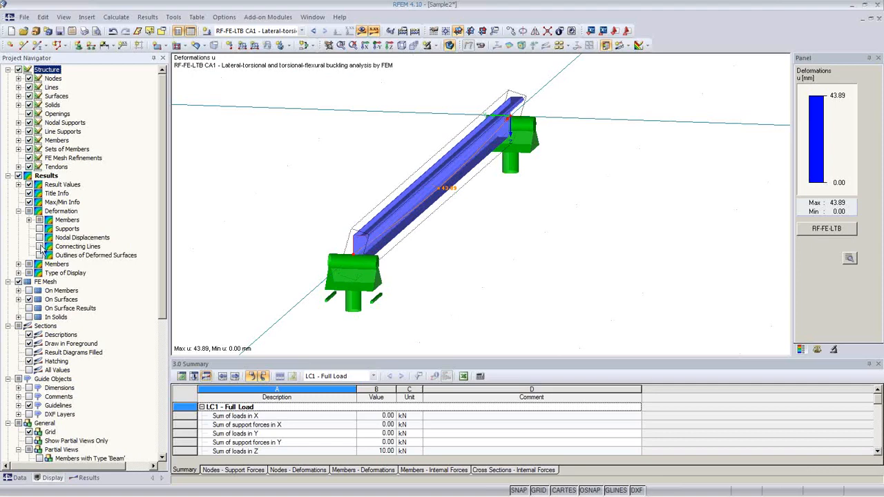
{"action": "left_click", "coordinate": [29, 220]}
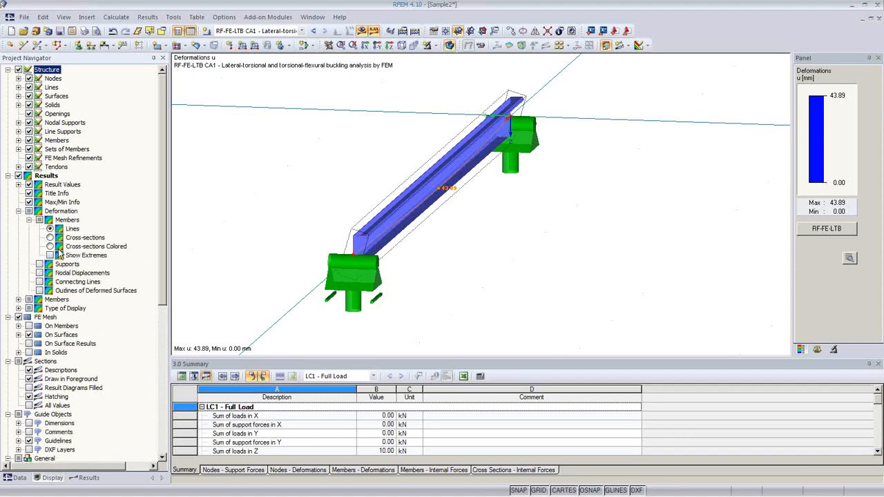
{"action": "left_click", "coordinate": [51, 247]}
{"action": "middle_click_drag", "start_coordinate": [428, 252], "coordinate": [486, 239], "text": "ctrl"}
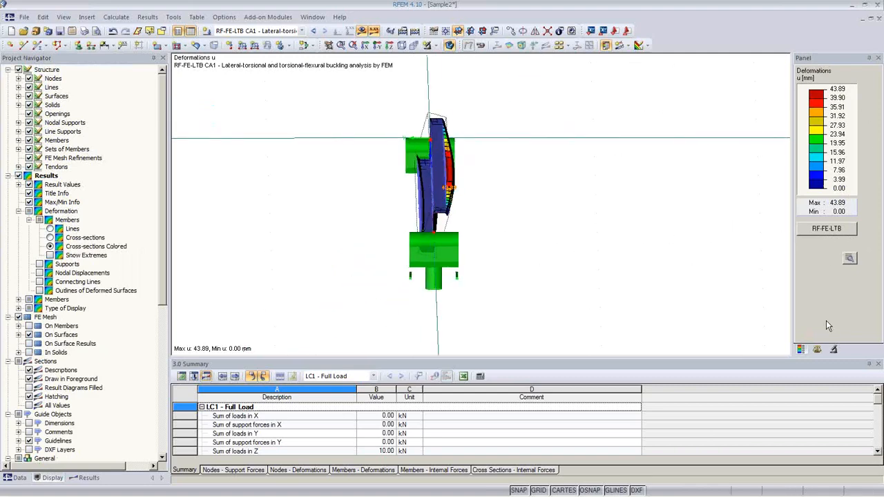
Step: Set the deformation display factor to 8 and examine the twisted purlin shape from several angles
{"action": "left_click", "coordinate": [818, 350]}
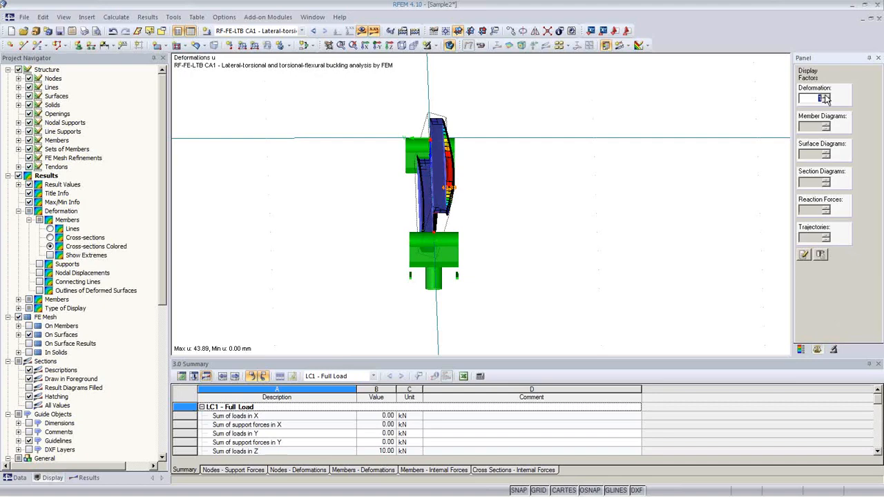
{"action": "left_click", "coordinate": [826, 96]}
{"action": "left_click", "coordinate": [826, 96]}
{"action": "left_click", "coordinate": [825, 96]}
{"action": "left_click", "coordinate": [825, 96]}
{"action": "left_click", "coordinate": [826, 96]}
{"action": "left_click", "coordinate": [826, 96]}
{"action": "left_click", "coordinate": [825, 96]}
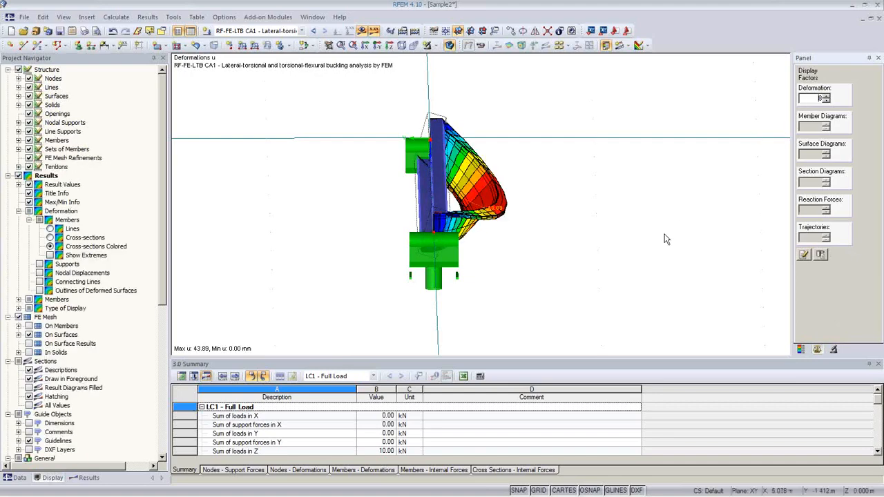
{"action": "middle_click_drag", "start_coordinate": [666, 238], "coordinate": [577, 207], "text": "ctrl"}
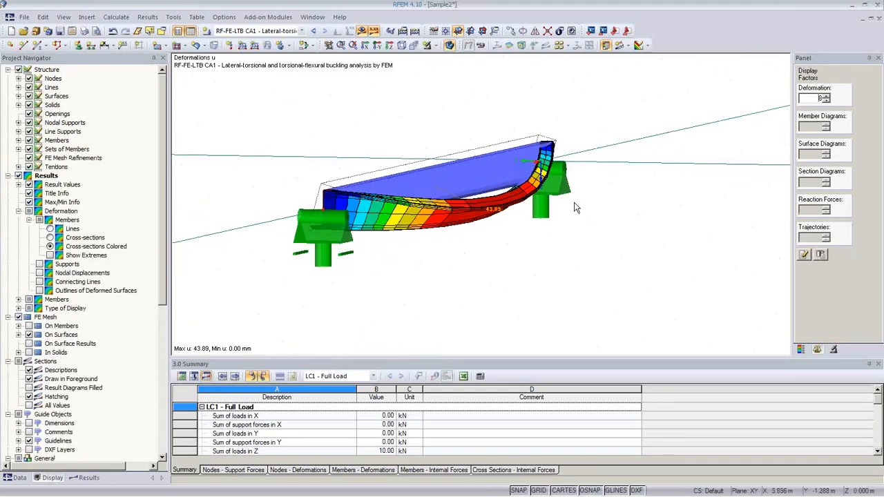
{"action": "middle_click_drag", "start_coordinate": [339, 239], "coordinate": [391, 280], "text": "ctrl"}
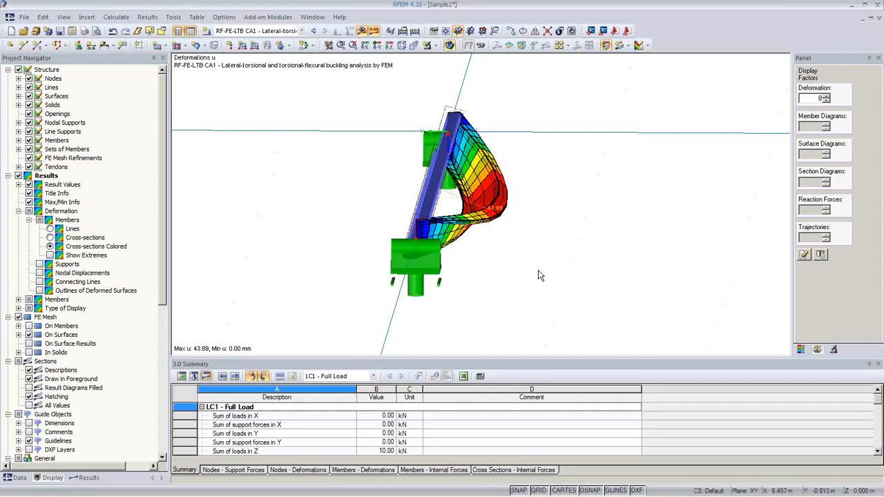
{"action": "middle_click_drag", "start_coordinate": [540, 276], "coordinate": [494, 272], "text": "ctrl"}
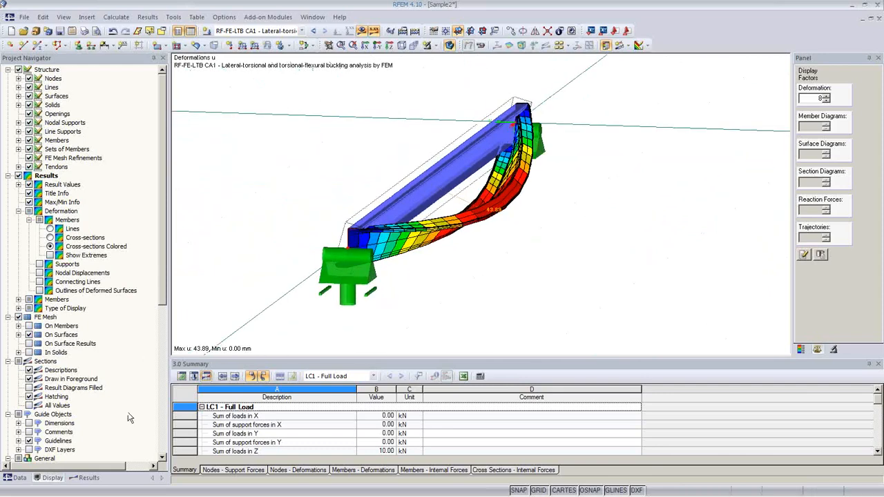
Step: Examine the governing load case diagrams for forces N, V-u and V-v and the torsional moment M-T
{"action": "left_click", "coordinate": [89, 478]}
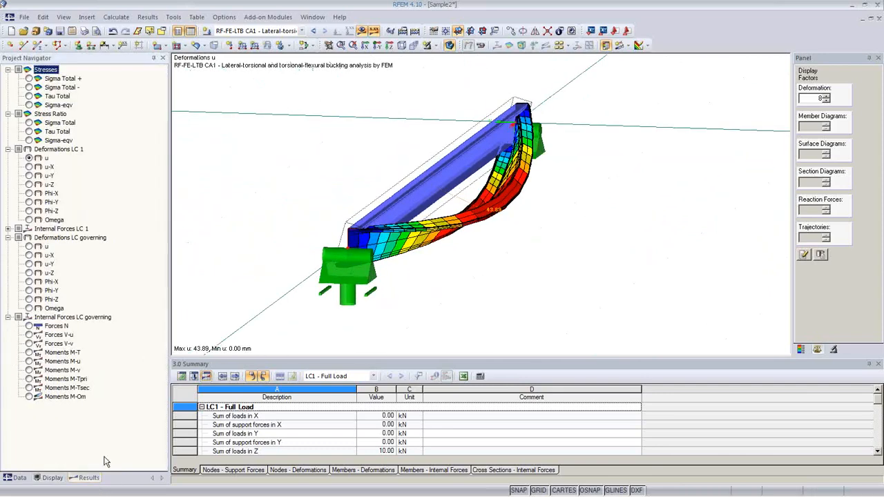
{"action": "left_click", "coordinate": [29, 327]}
{"action": "middle_click_drag", "start_coordinate": [433, 308], "coordinate": [458, 240], "text": "ctrl"}
{"action": "scroll", "coordinate": [365, 269], "scroll_direction": "down", "scroll_amount": 3}
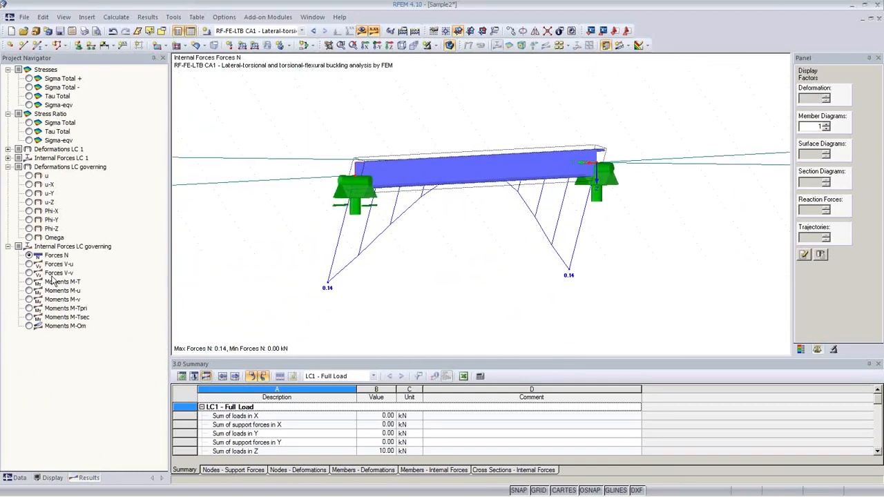
{"action": "left_click", "coordinate": [29, 264]}
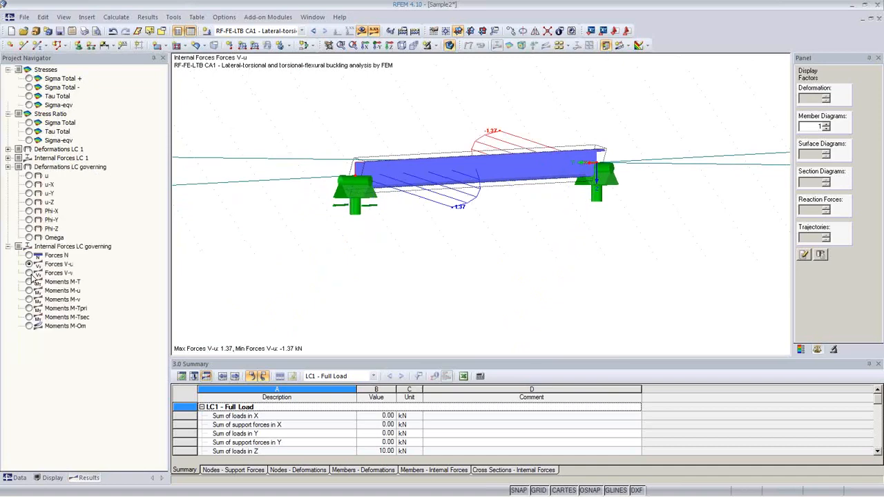
{"action": "left_click", "coordinate": [29, 273]}
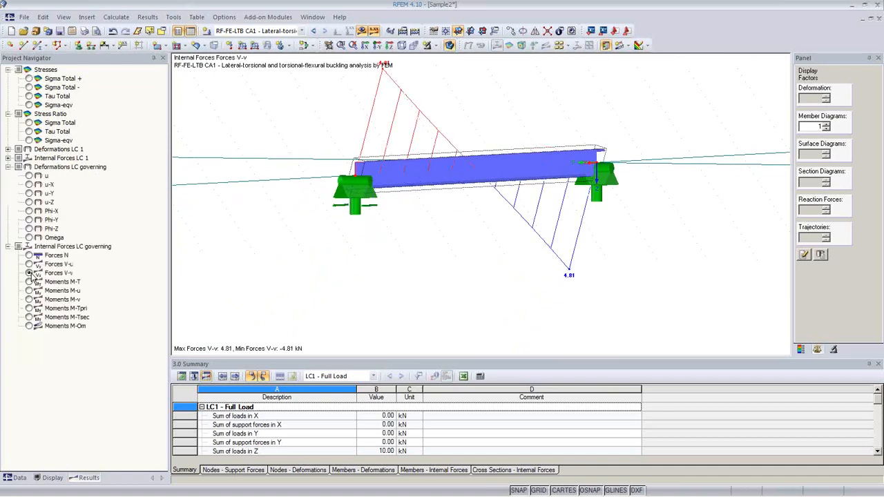
{"action": "left_click", "coordinate": [29, 282]}
{"action": "middle_click_drag", "start_coordinate": [478, 261], "coordinate": [642, 267], "text": "ctrl"}
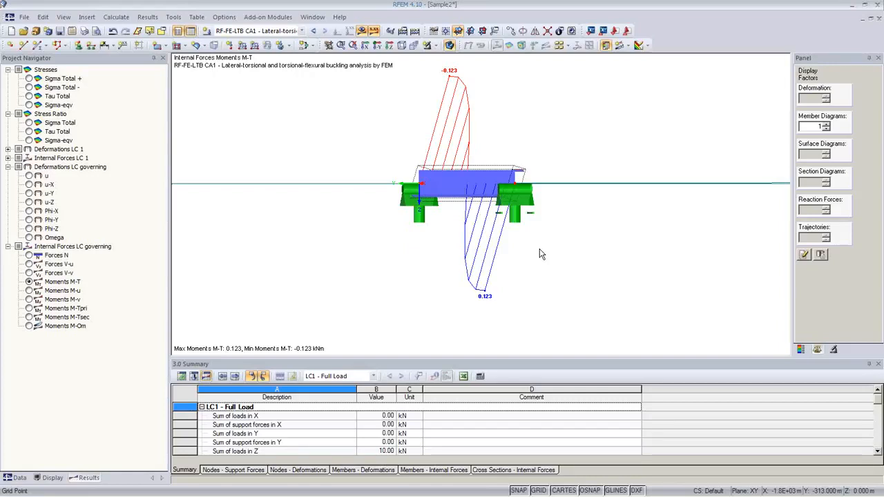
{"action": "middle_click_drag", "start_coordinate": [484, 244], "coordinate": [444, 281], "text": "ctrl"}
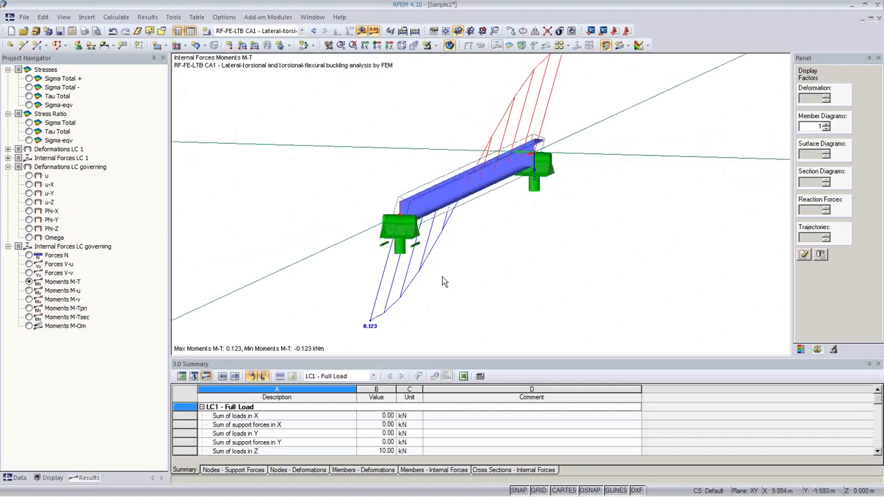
Step: Examine the governing moment diagrams M-u, M-v, M-Tpri, M-Tsec and the warping moment M-Om
{"action": "left_click", "coordinate": [29, 291]}
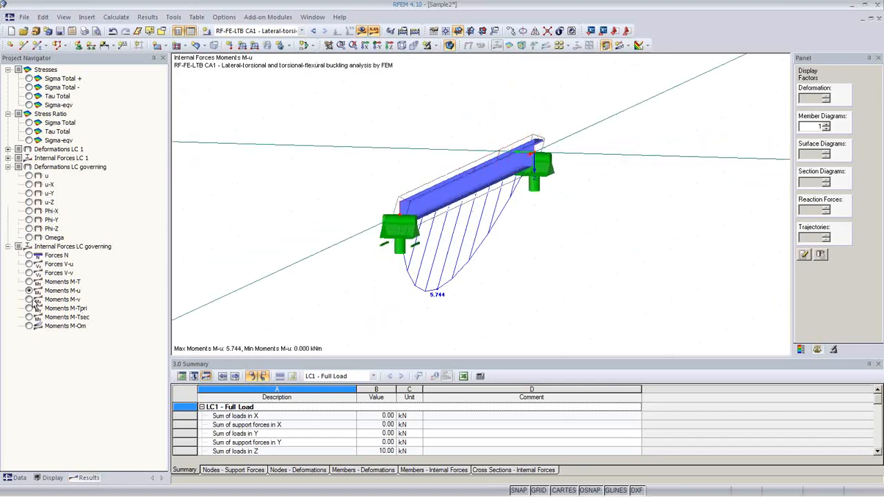
{"action": "left_click", "coordinate": [29, 299]}
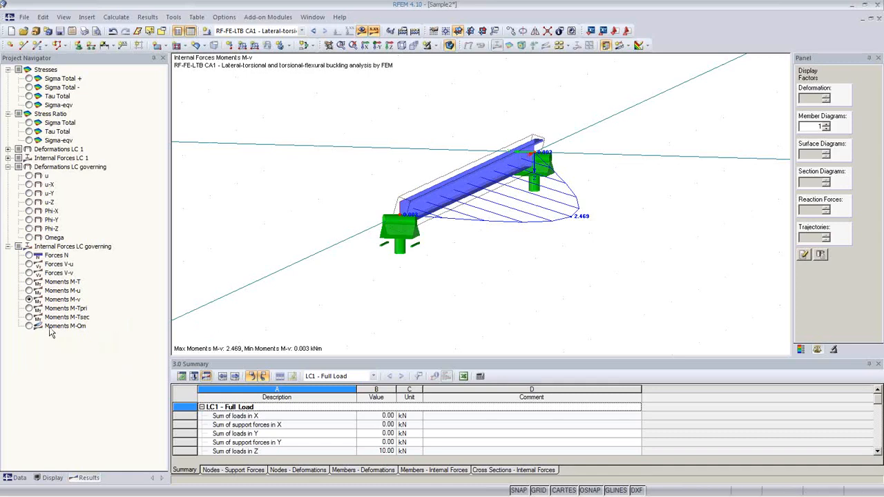
{"action": "left_click", "coordinate": [29, 308]}
{"action": "left_click", "coordinate": [29, 317]}
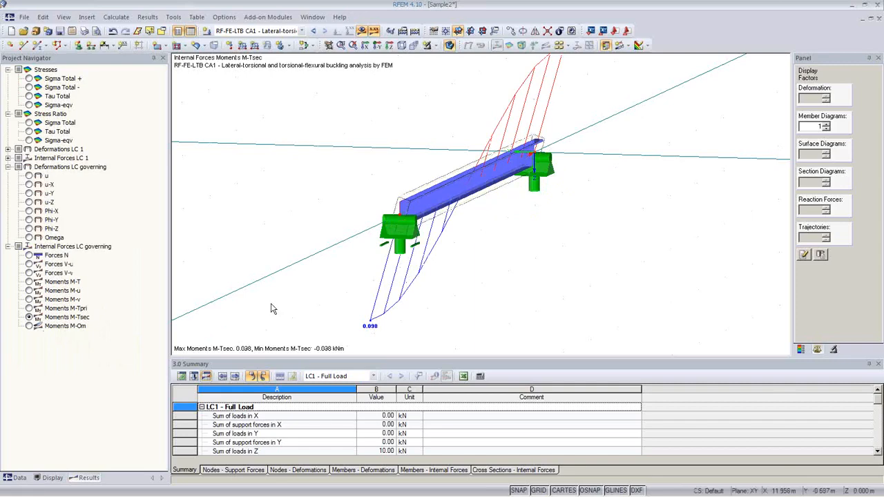
{"action": "left_click", "coordinate": [29, 326]}
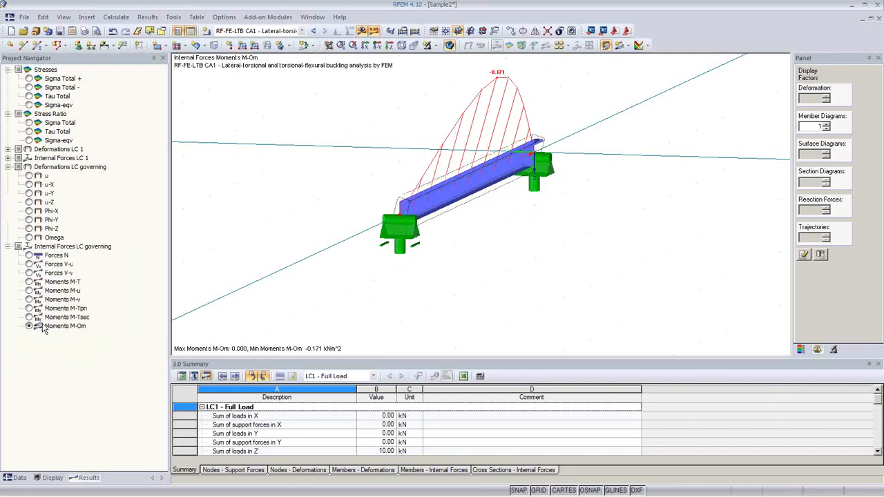
{"action": "middle_click_drag", "start_coordinate": [512, 267], "coordinate": [654, 293], "text": "ctrl"}
Step: Return to the RF-FE-LTB module and open the member loads of LC1 - Full Load
{"action": "left_click", "coordinate": [800, 349]}
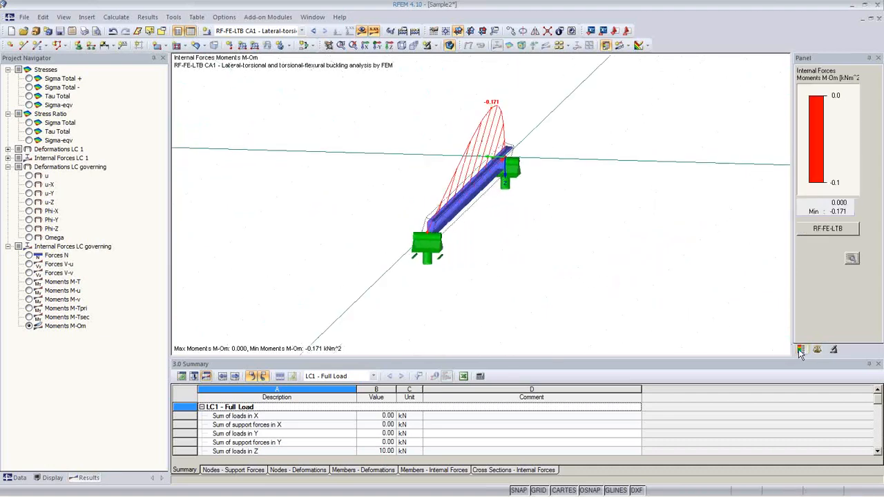
{"action": "left_click", "coordinate": [821, 230]}
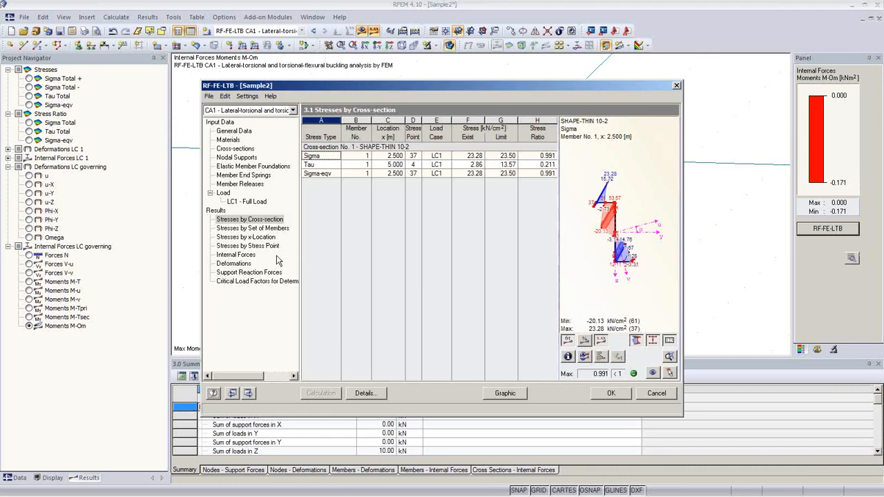
{"action": "left_click", "coordinate": [249, 202]}
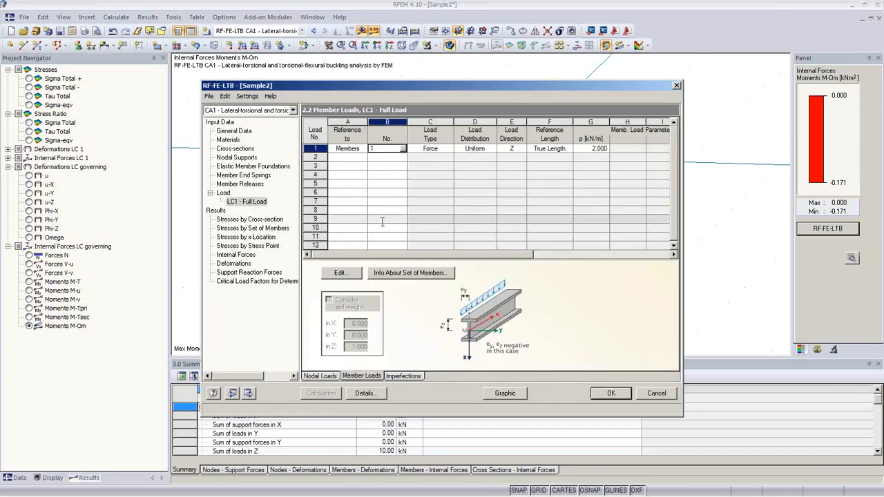
Step: Adopt the member load's eccentricity of -3.77 cm in y and -12.06 cm in z from the stress point midway along the upper flange
{"action": "key", "text": "Tab"}
{"action": "key", "text": "Tab"}
{"action": "key", "text": "Tab"}
{"action": "key", "text": "Tab"}
{"action": "key", "text": "Tab"}
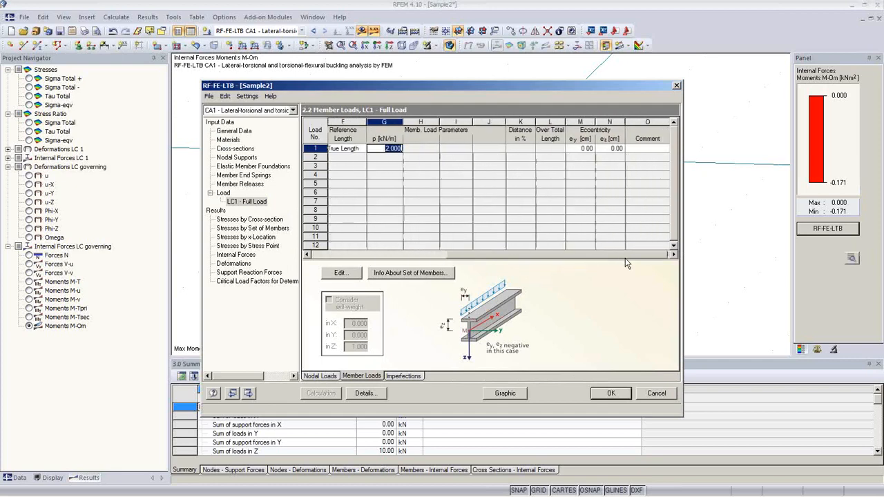
{"action": "left_click", "coordinate": [613, 149]}
{"action": "left_click", "coordinate": [619, 148]}
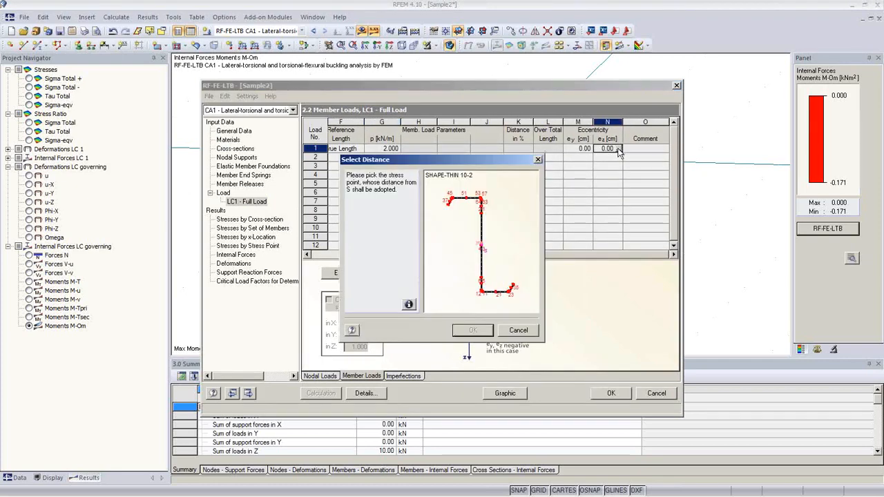
{"action": "left_click", "coordinate": [464, 198]}
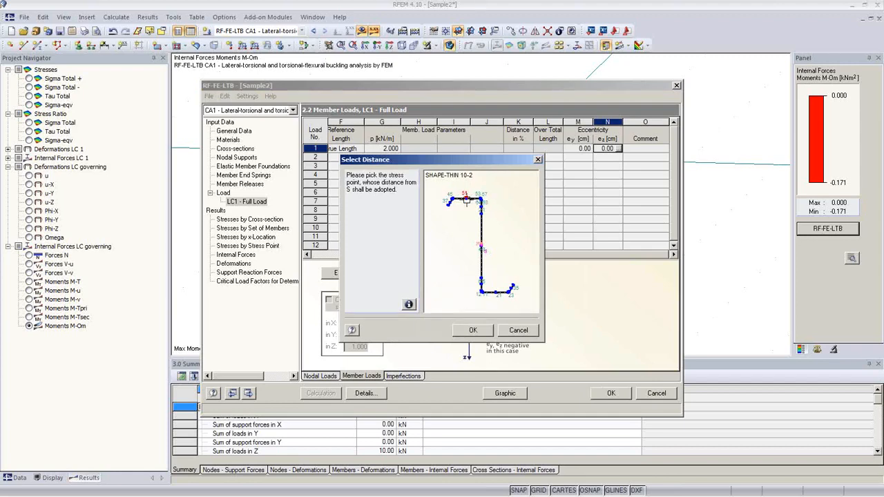
{"action": "left_click", "coordinate": [473, 330]}
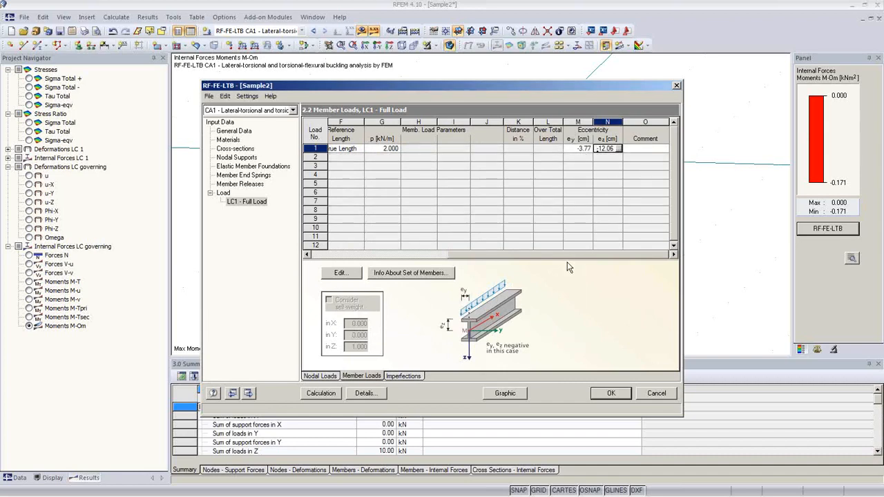
Step: Run the calculation with the eccentric load and check the stresses by cross-section and the critical load factors
{"action": "left_click", "coordinate": [320, 392]}
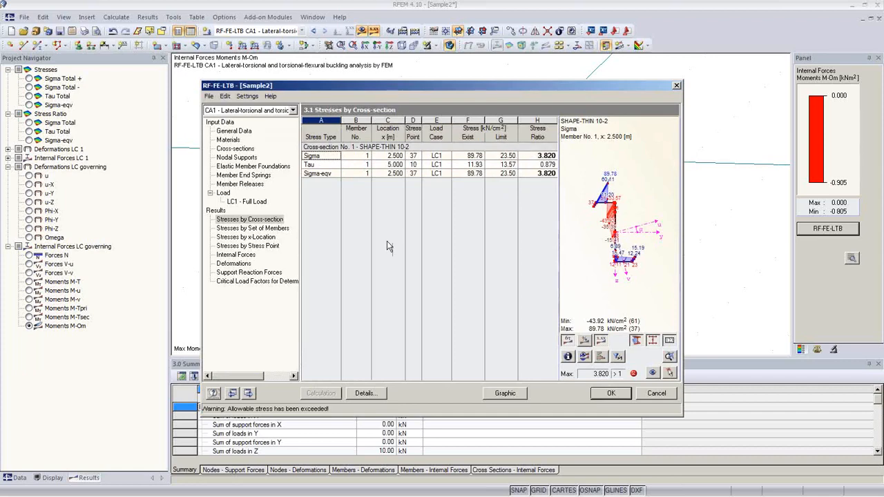
{"action": "left_click", "coordinate": [268, 282]}
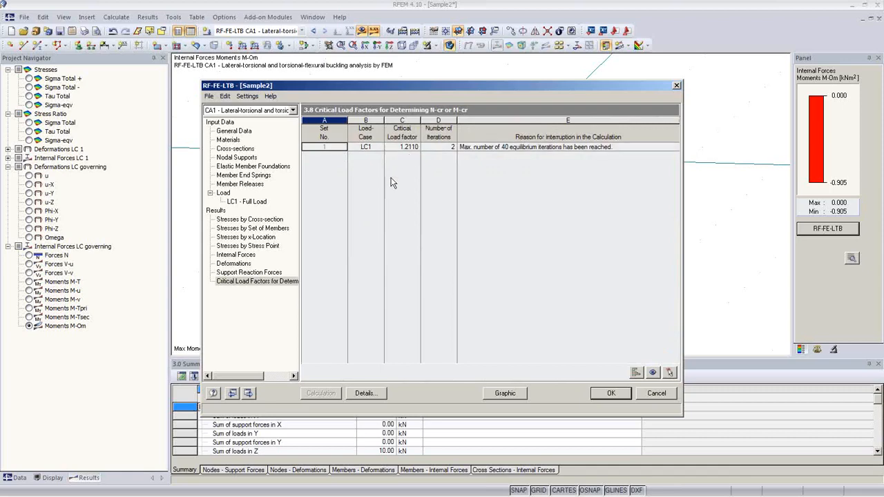
{"action": "left_click", "coordinate": [246, 201]}
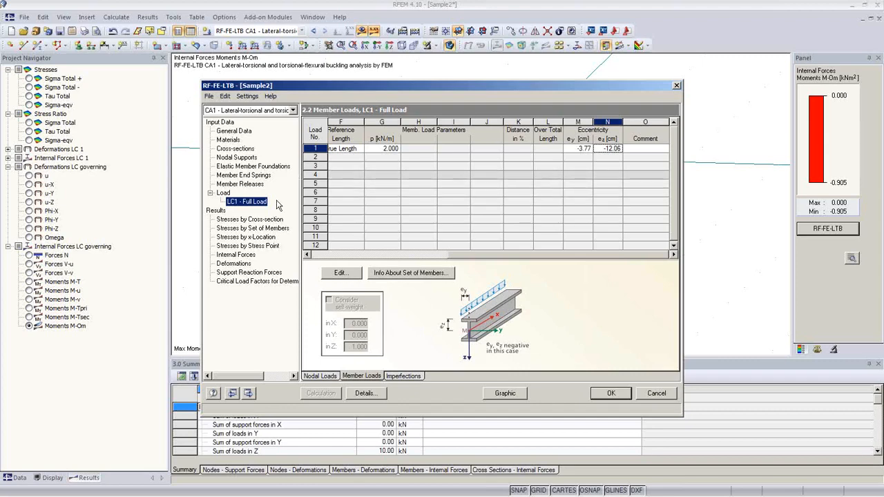
Step: Create an elastic member foundation for set of members 1
{"action": "left_click", "coordinate": [254, 169]}
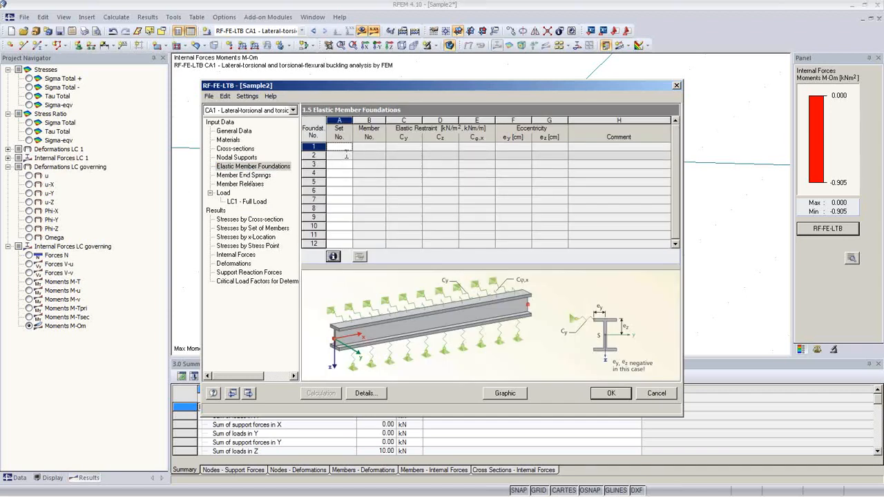
{"action": "left_click", "coordinate": [345, 148]}
{"action": "left_click", "coordinate": [349, 147]}
{"action": "left_click", "coordinate": [344, 157]}
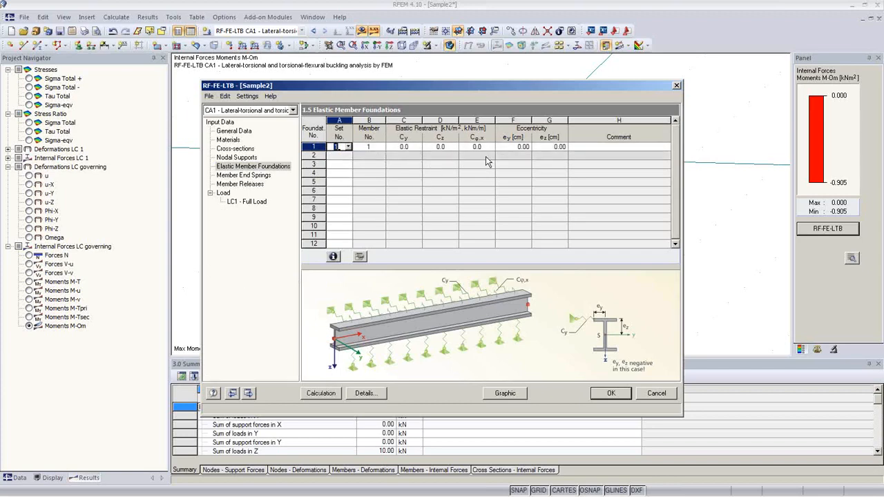
{"action": "left_click", "coordinate": [500, 146]}
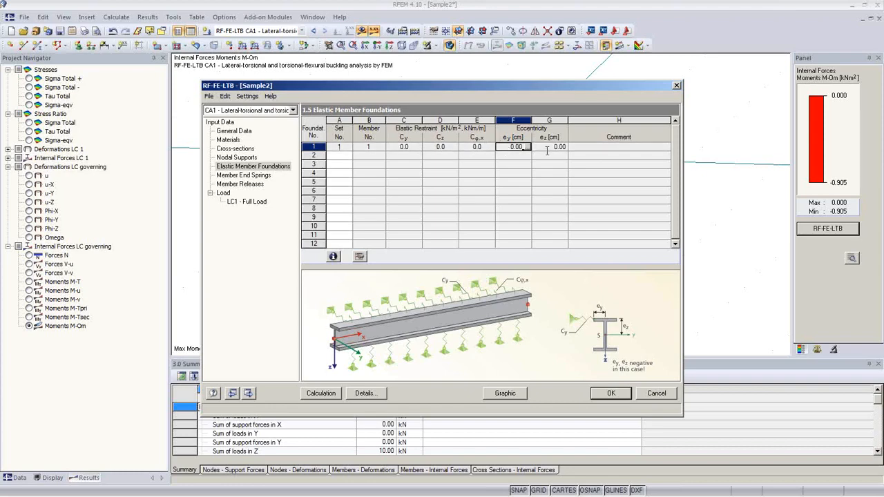
Step: Open the foundation's spring calculation from a tension field and deactivate the lateral restraint, keeping only the rotational restraint
{"action": "left_click", "coordinate": [358, 259]}
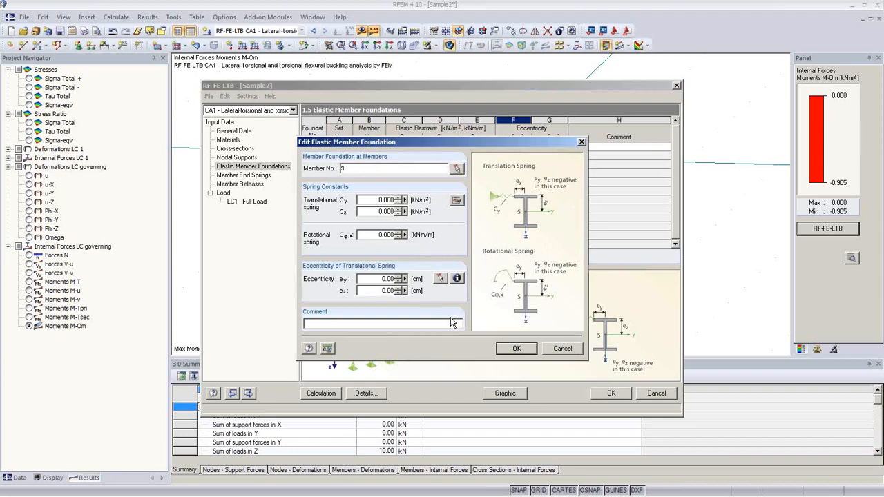
{"action": "left_click", "coordinate": [460, 200]}
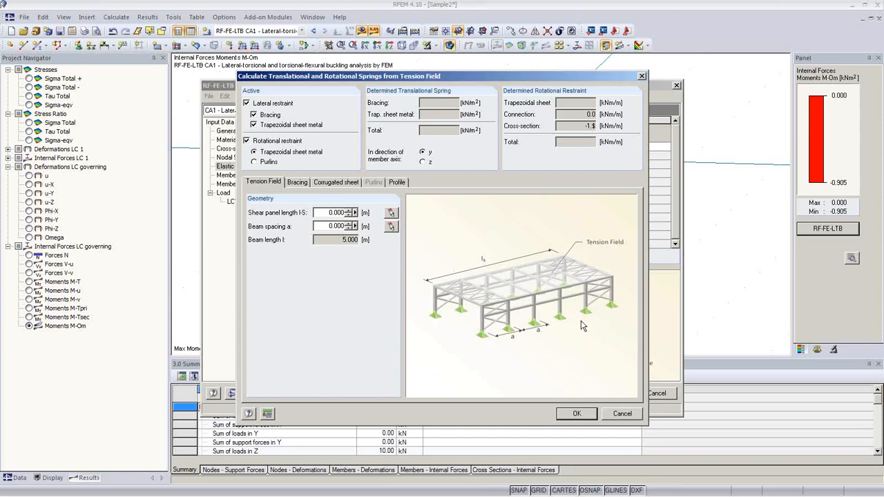
{"action": "left_click", "coordinate": [246, 103]}
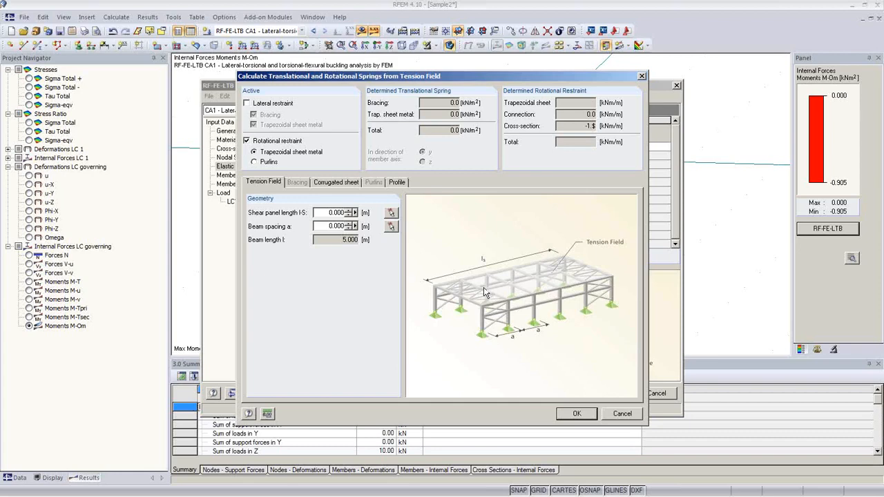
Step: Set the tension field's shear panel length to 20 m and the beam spacing to 1.5 m
{"action": "left_click", "coordinate": [392, 213]}
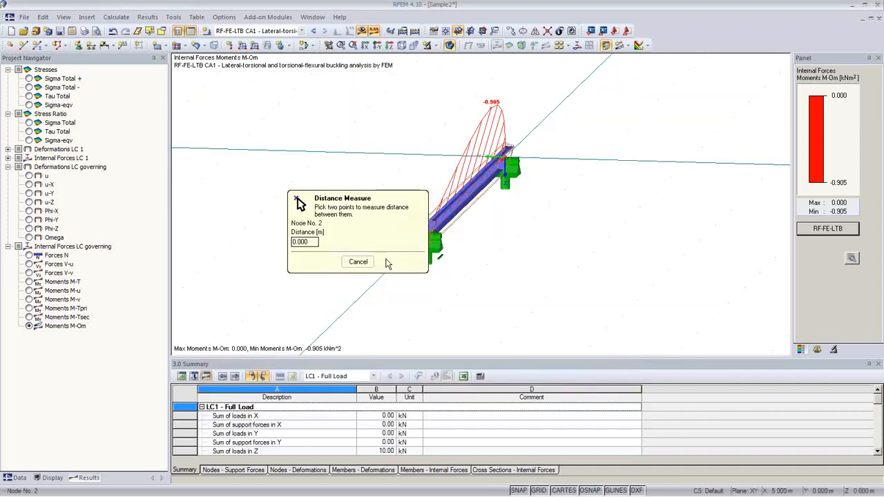
{"action": "left_click", "coordinate": [358, 261]}
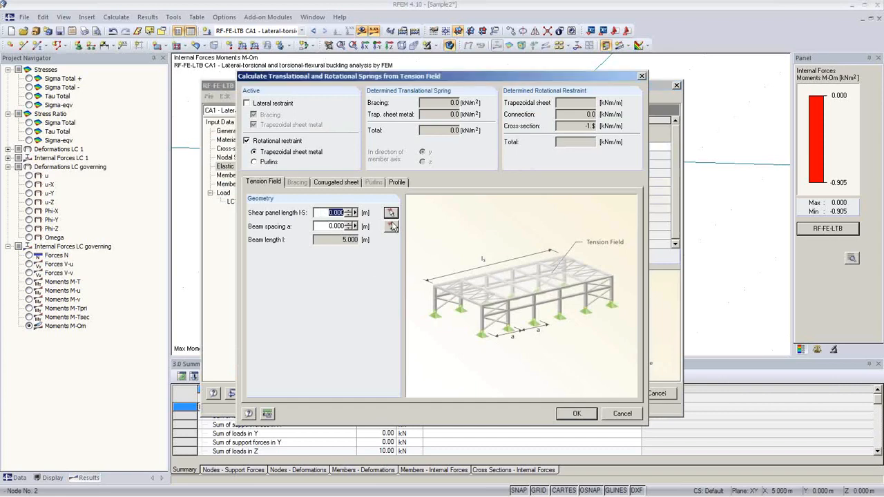
{"action": "type", "text": "1"}
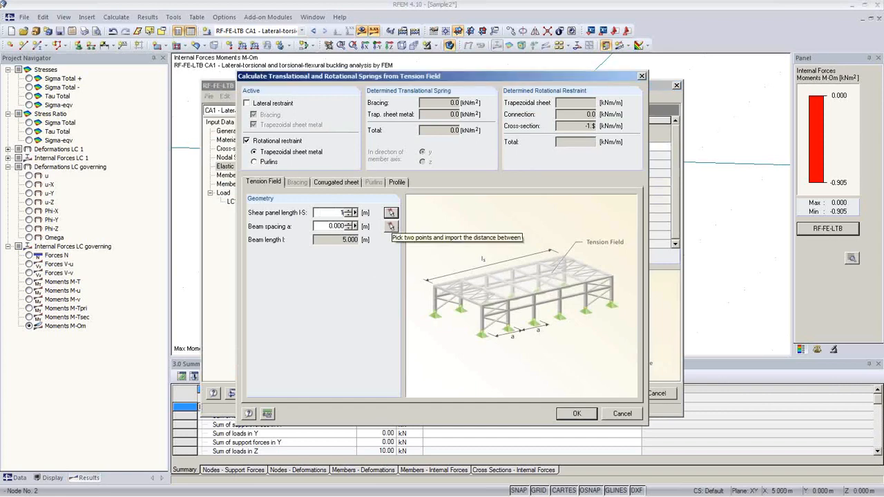
{"action": "type", "text": "0"}
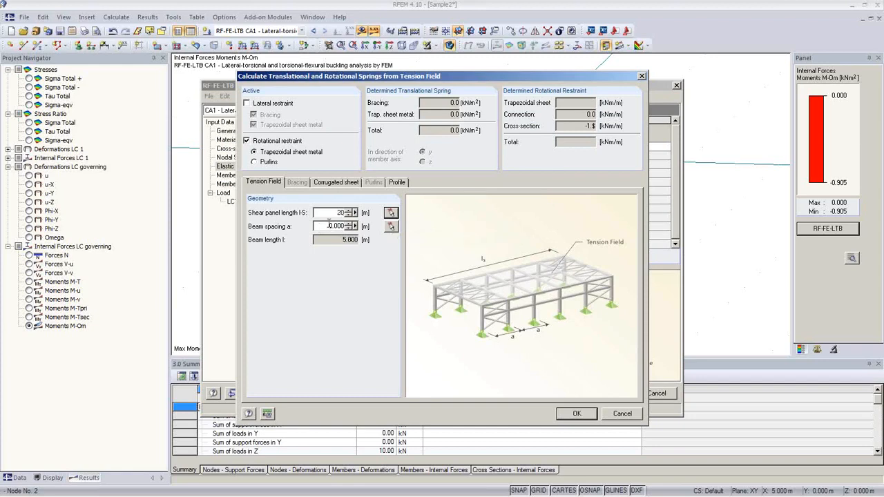
{"action": "key", "text": "Tab"}
{"action": "type", "text": "1.5"}
Step: Assign the Thyssen corrugated sheet TBS T 135 - 1.00 in positive position as the profiled steel sheeting
{"action": "left_click", "coordinate": [338, 183]}
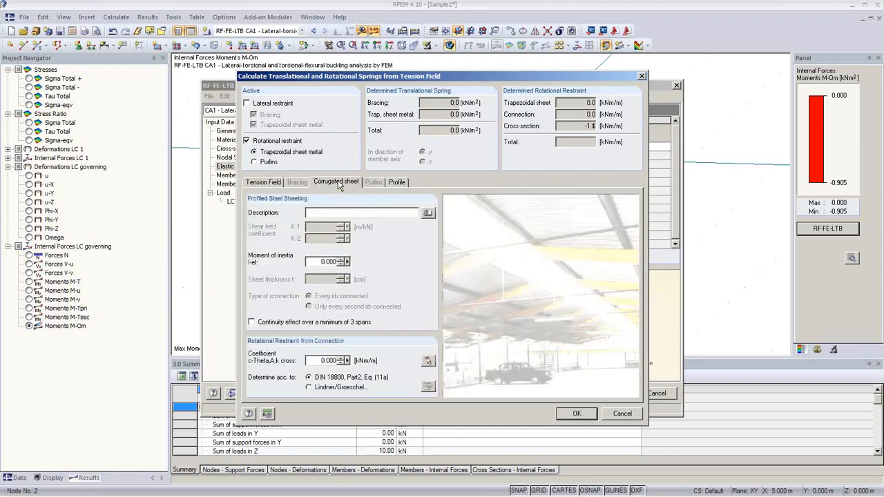
{"action": "left_click", "coordinate": [428, 213]}
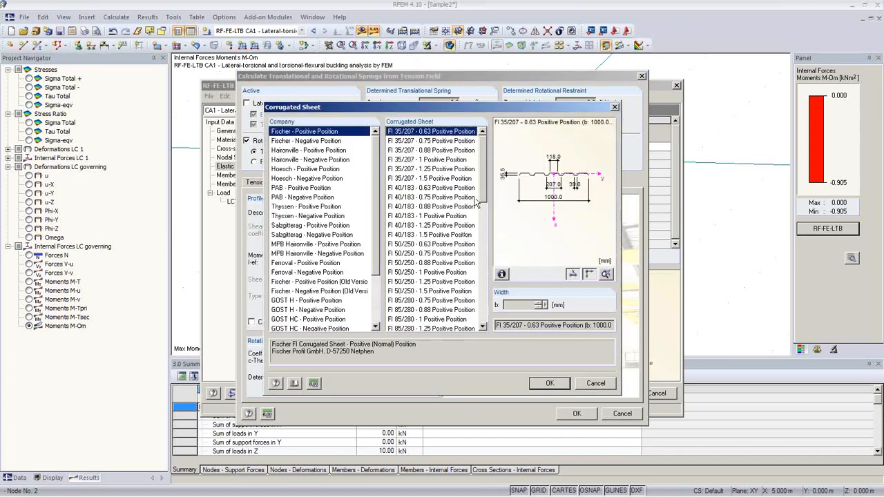
{"action": "left_click_drag", "start_coordinate": [482, 195], "coordinate": [484, 242]}
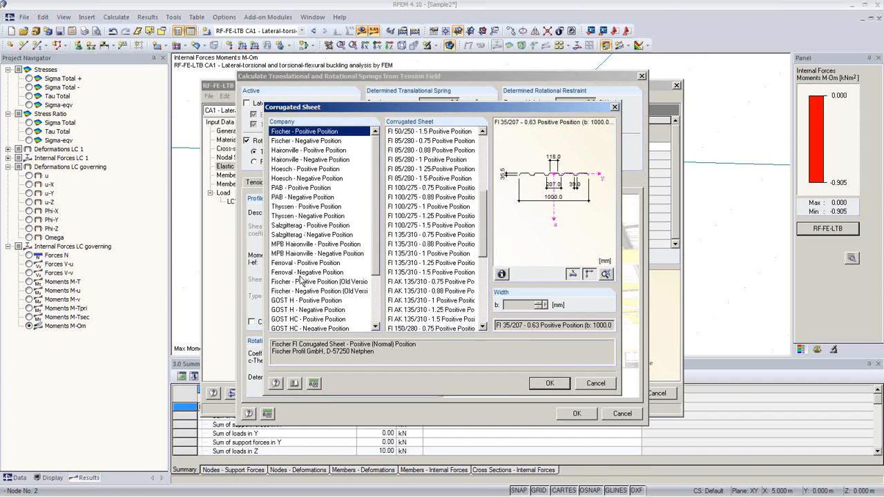
{"action": "left_click", "coordinate": [299, 206]}
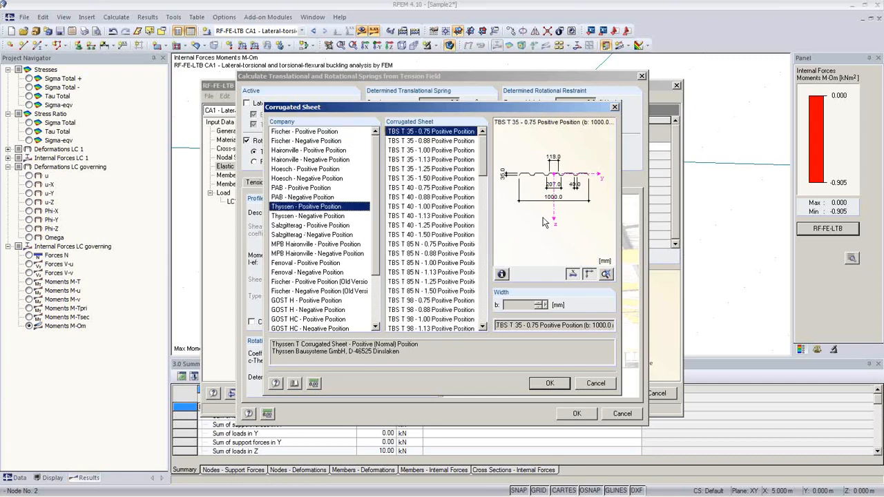
{"action": "left_click_drag", "start_coordinate": [483, 171], "coordinate": [487, 269]}
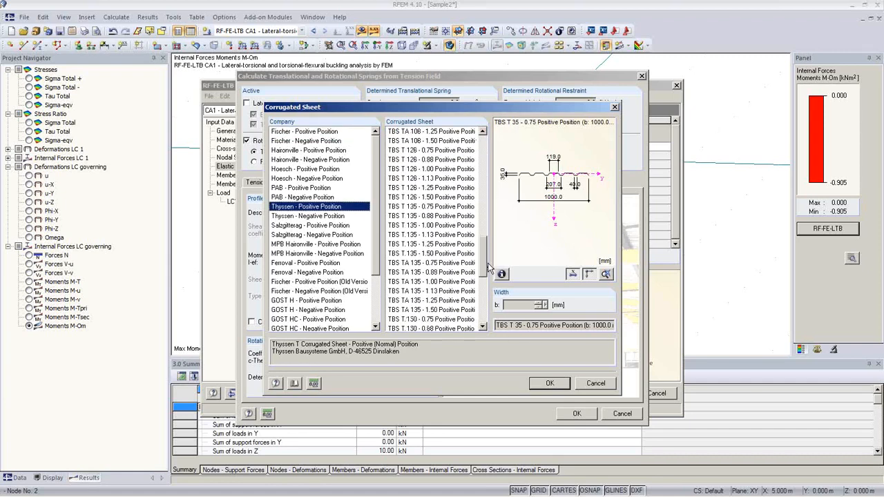
{"action": "left_click", "coordinate": [430, 226]}
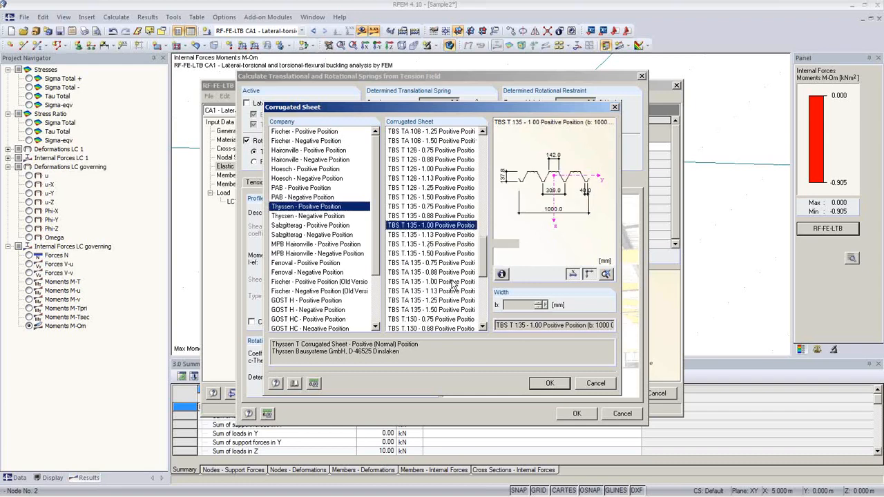
{"action": "left_click", "coordinate": [545, 383]}
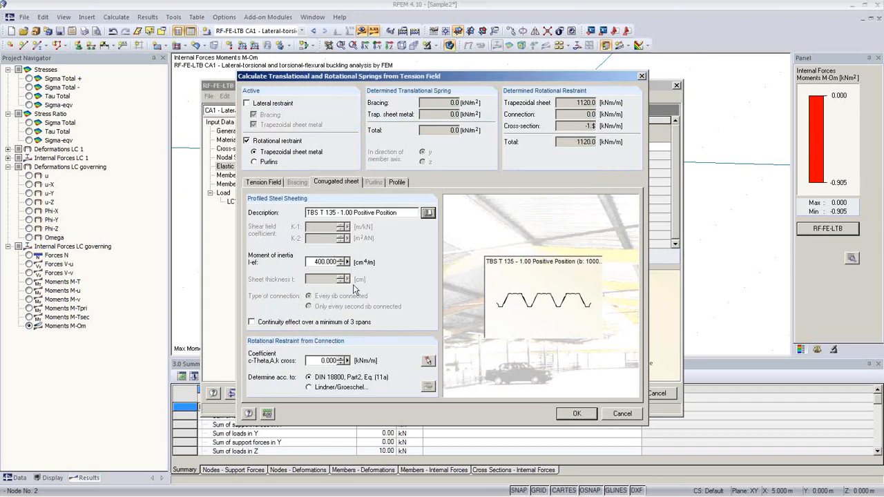
Step: Activate the continuity effect over at least 3 spans and import the 5.2 kNm/m connection coefficient from row 1 of DIN 18800 Table 7
{"action": "left_click", "coordinate": [270, 325]}
{"action": "left_click", "coordinate": [428, 362]}
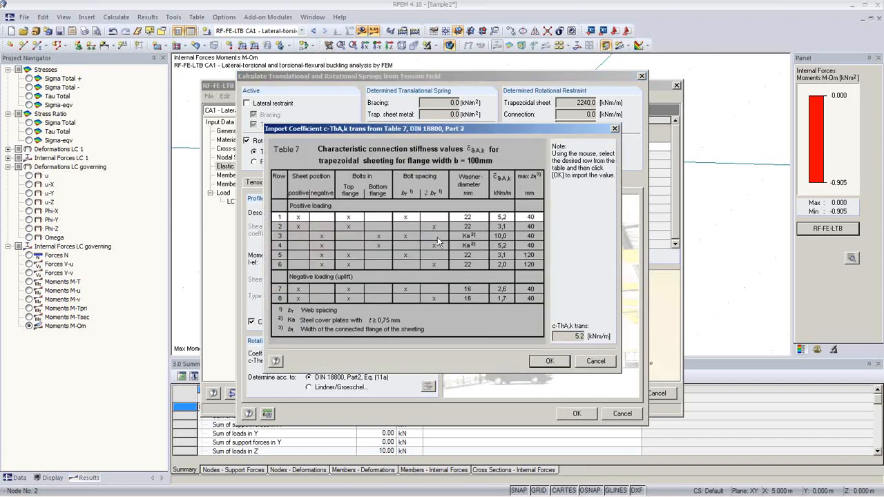
{"action": "left_click", "coordinate": [408, 228]}
{"action": "left_click", "coordinate": [403, 218]}
{"action": "left_click", "coordinate": [550, 361]}
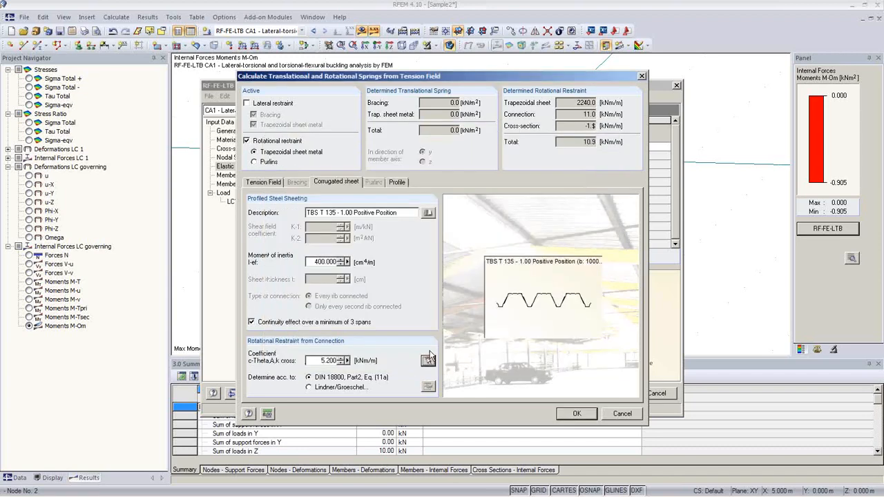
Step: Exclude the rotation restraint from cross-section deformation and apply the calculated rotational spring to the member foundation
{"action": "left_click", "coordinate": [398, 184]}
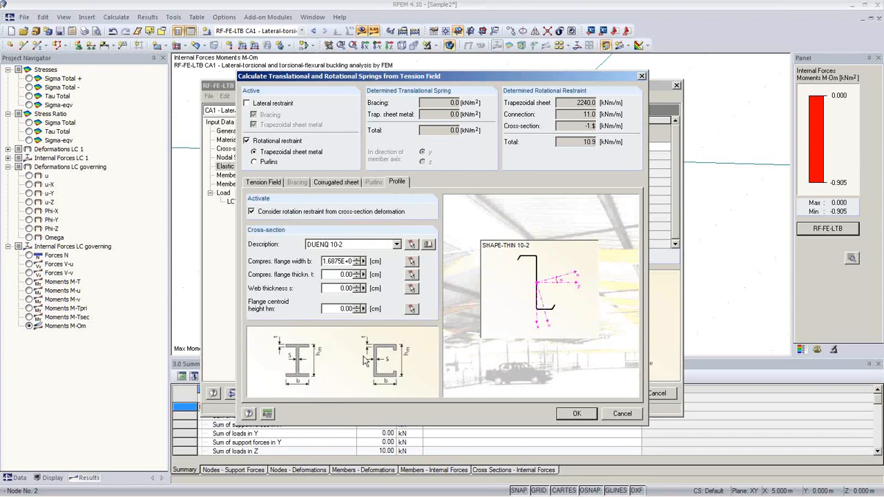
{"action": "left_click", "coordinate": [251, 211]}
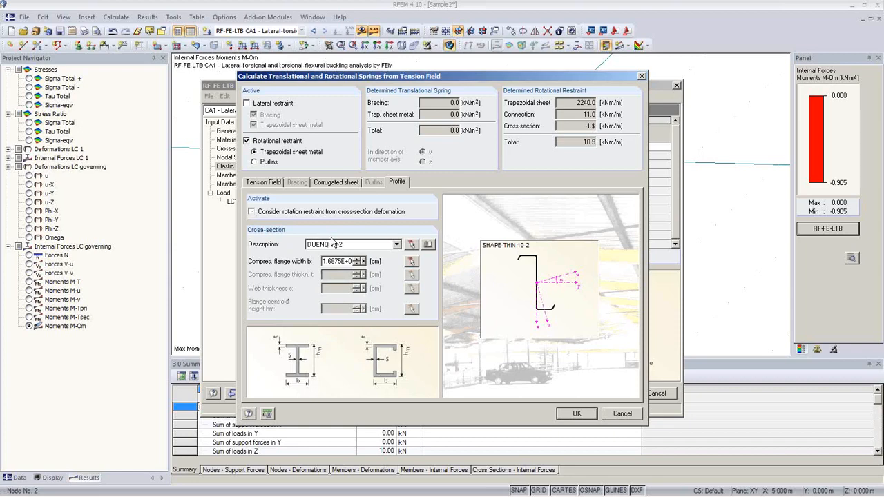
{"action": "left_click", "coordinate": [577, 413]}
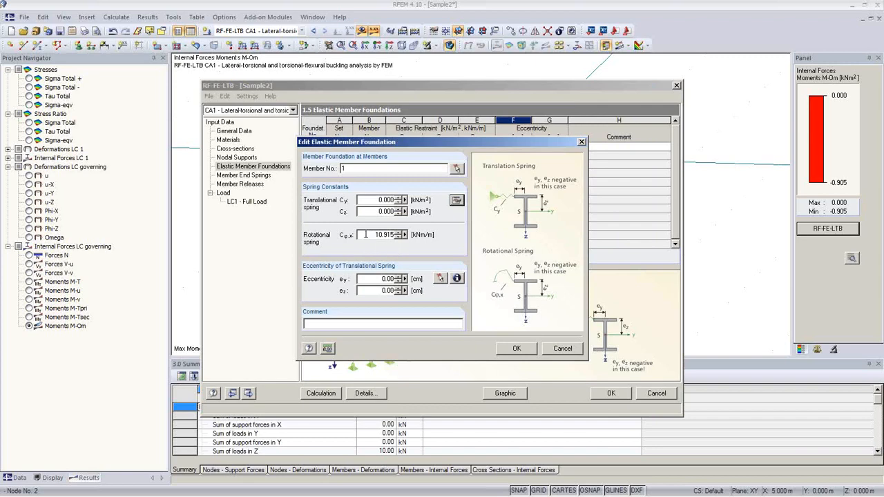
{"action": "double_click", "coordinate": [365, 235]}
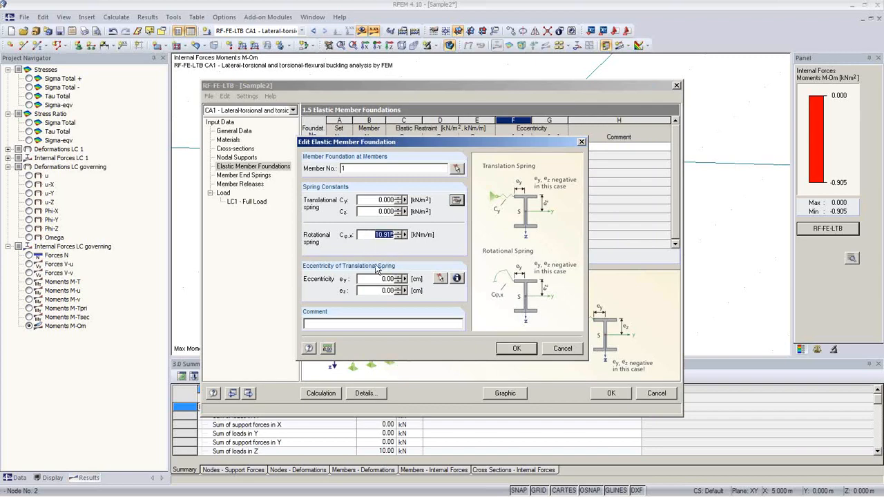
{"action": "left_click", "coordinate": [517, 348]}
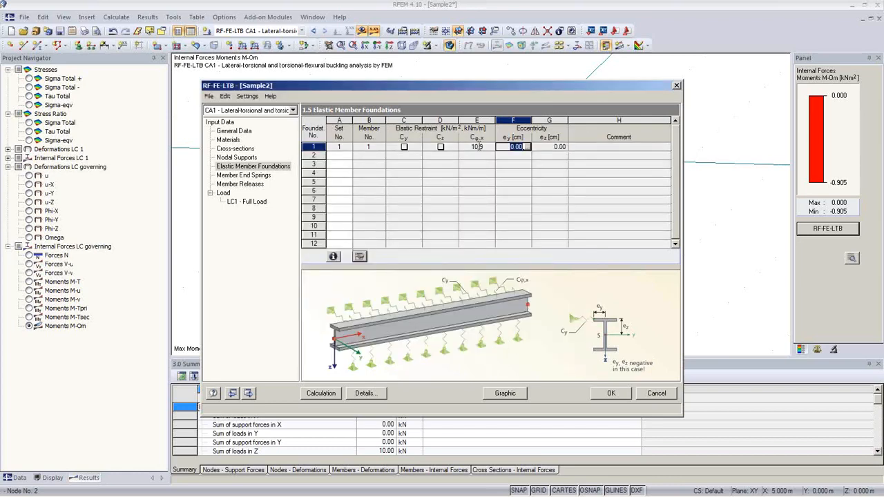
Step: Adopt the foundation eccentricity of -0.33 cm and -12.63 cm from the stress point midway along the upper flange, and rerun the calculation
{"action": "left_click", "coordinate": [557, 147]}
{"action": "left_click", "coordinate": [562, 147]}
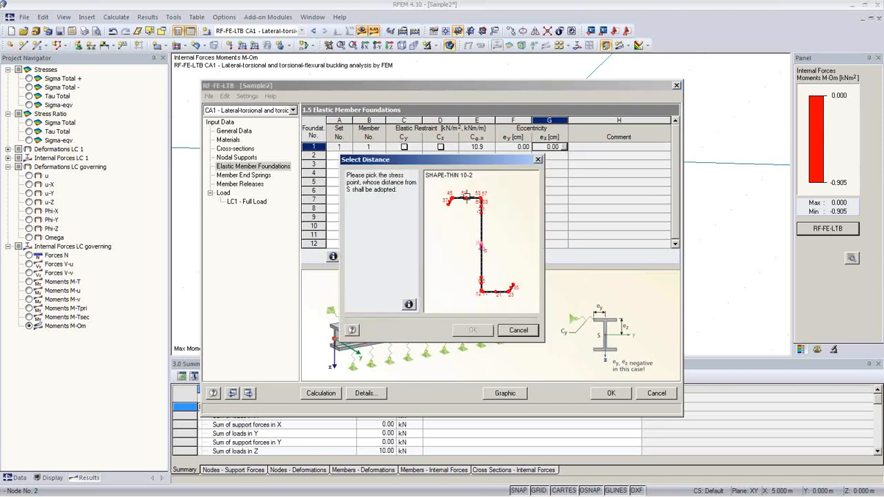
{"action": "left_click", "coordinate": [466, 196]}
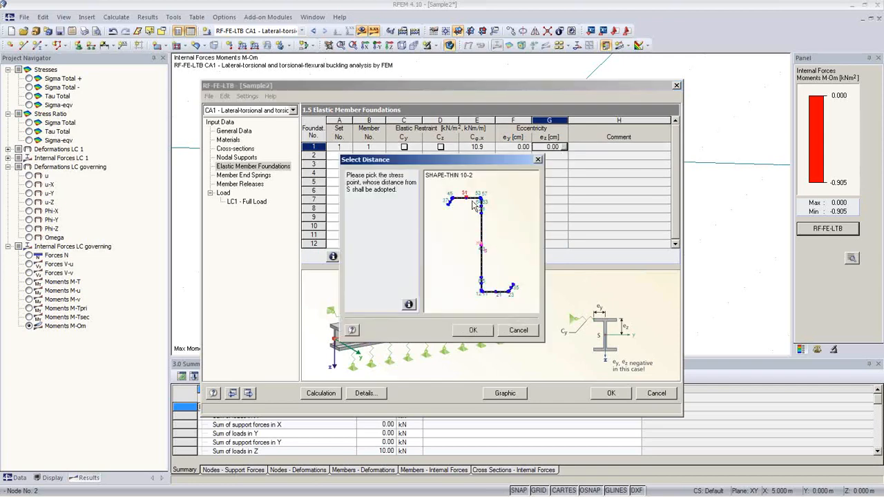
{"action": "left_click", "coordinate": [474, 331]}
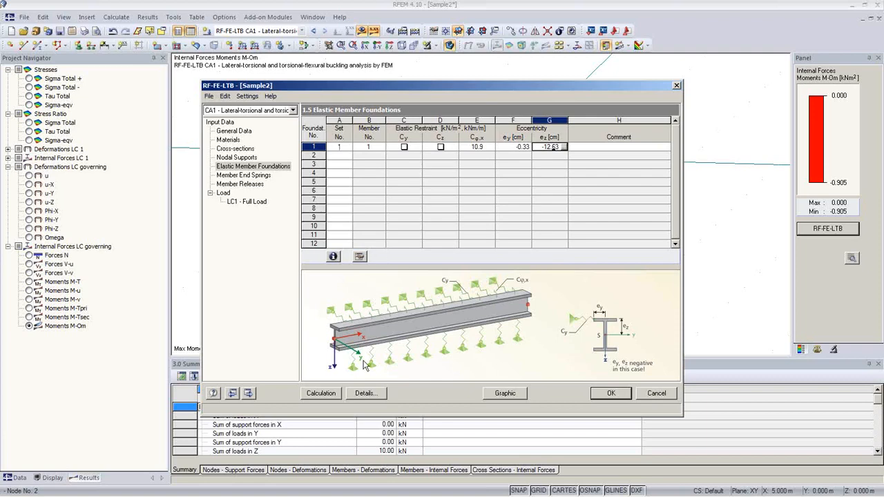
{"action": "left_click", "coordinate": [331, 393]}
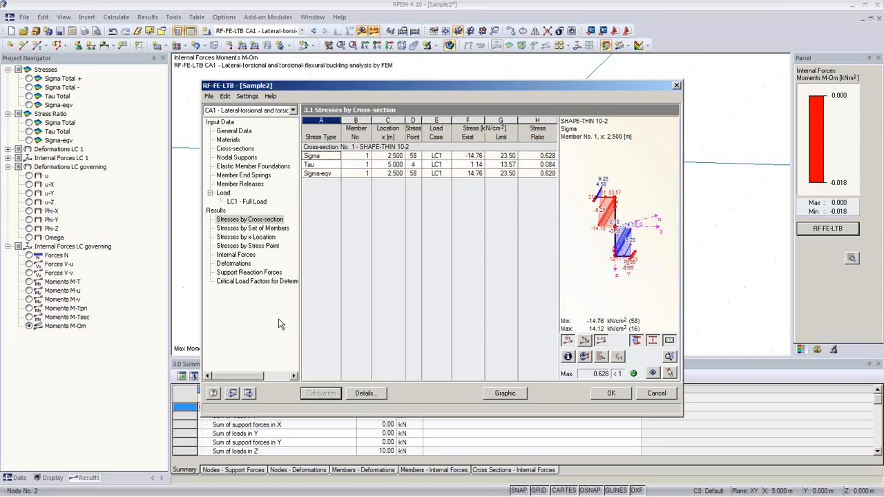
Step: Check the critical load factor and assign imperfection 1 of LC1 - Full Load to member set 1 - Purlin
{"action": "left_click", "coordinate": [271, 281]}
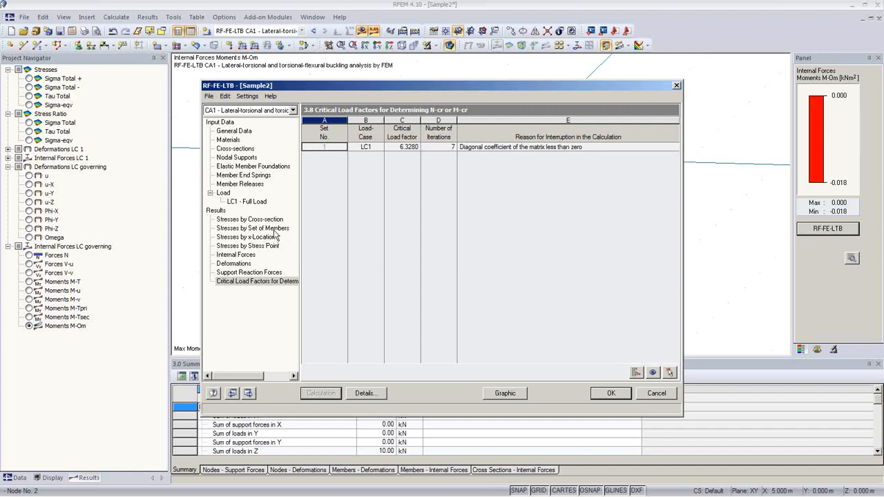
{"action": "left_click", "coordinate": [248, 201]}
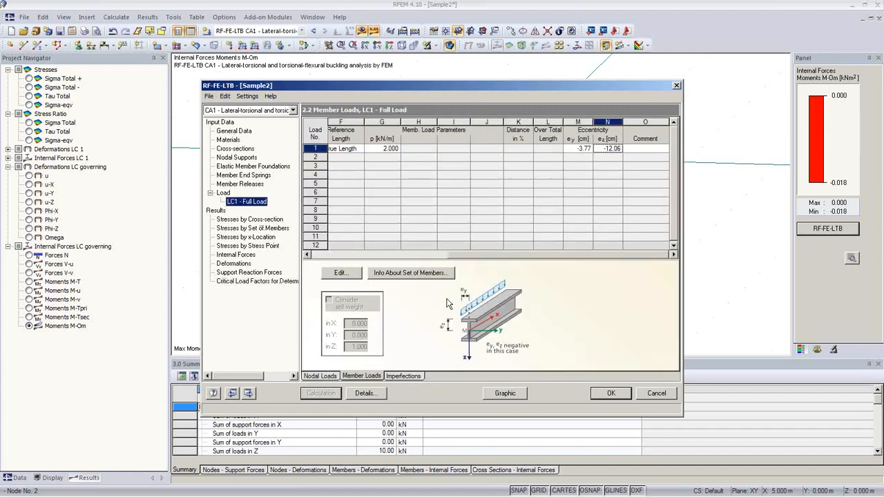
{"action": "left_click", "coordinate": [406, 377]}
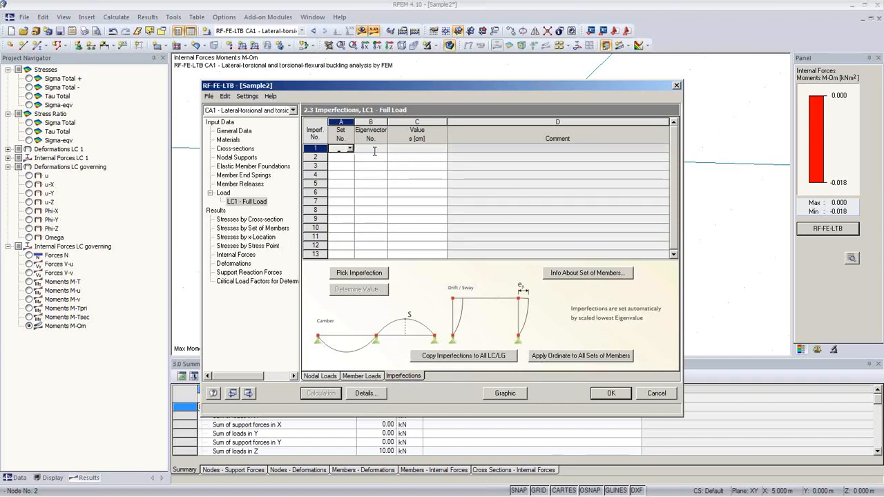
{"action": "left_click_drag", "start_coordinate": [414, 85], "coordinate": [422, 285]}
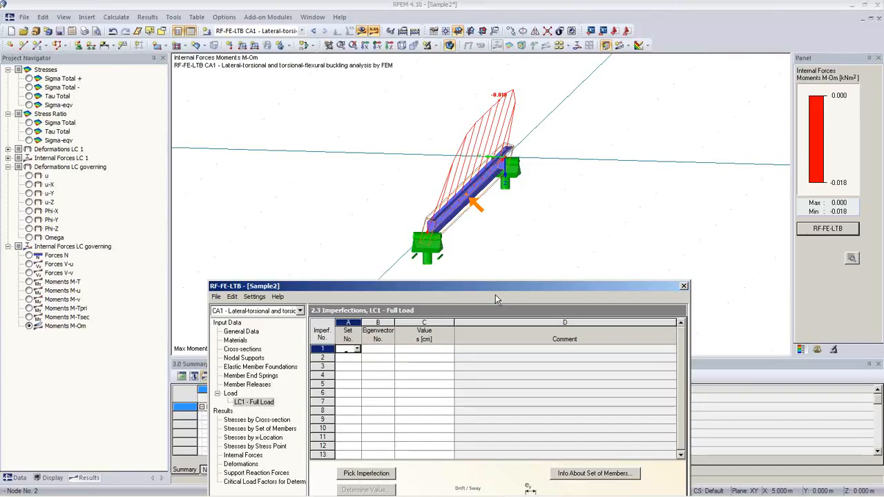
{"action": "left_click_drag", "start_coordinate": [495, 299], "coordinate": [471, 169]}
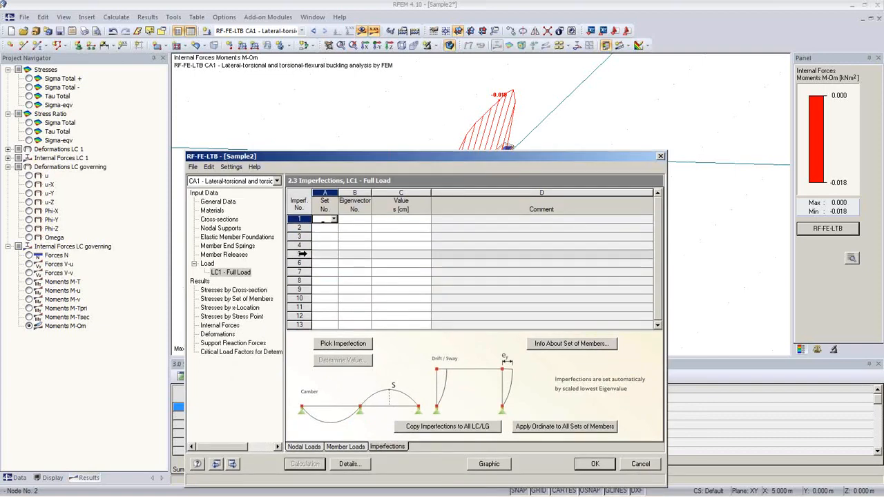
{"action": "left_click", "coordinate": [334, 218]}
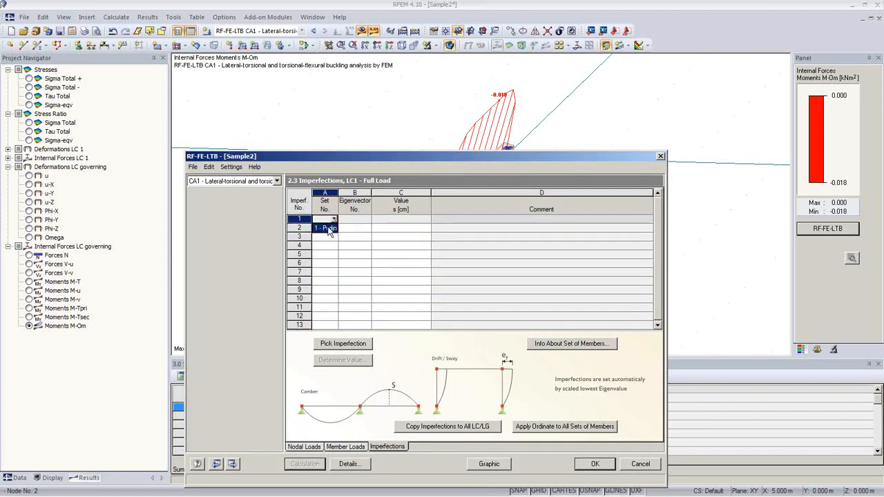
{"action": "left_click", "coordinate": [328, 228]}
{"action": "left_click", "coordinate": [365, 220]}
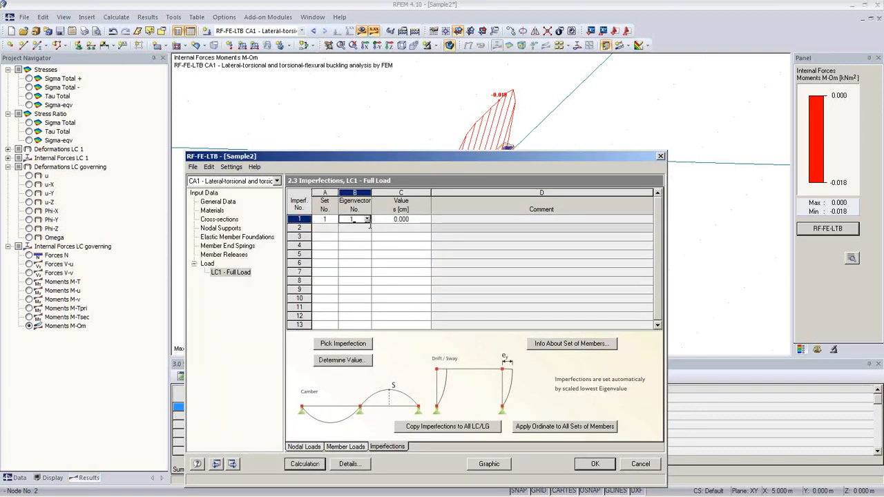
Step: Start picking the imperfection graphically and compare the shapes of eigenvectors 1 and 2 on the purlin
{"action": "left_click", "coordinate": [343, 343]}
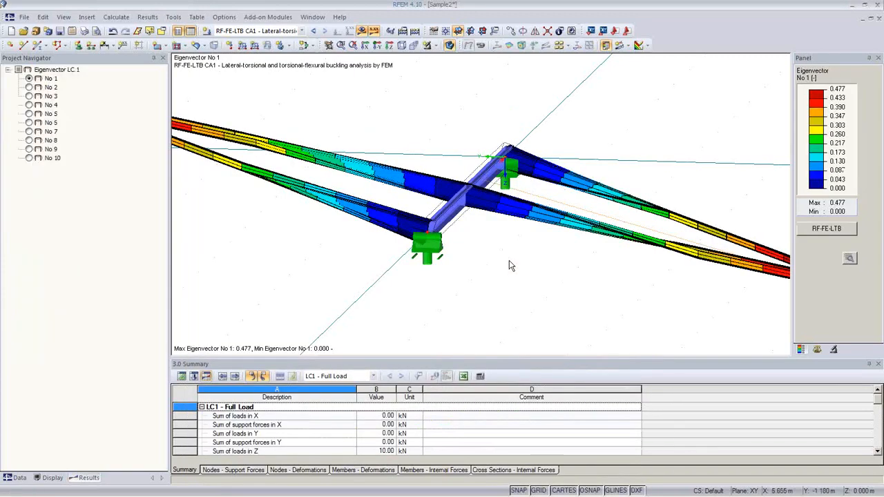
{"action": "middle_click_drag", "start_coordinate": [539, 275], "coordinate": [521, 254]}
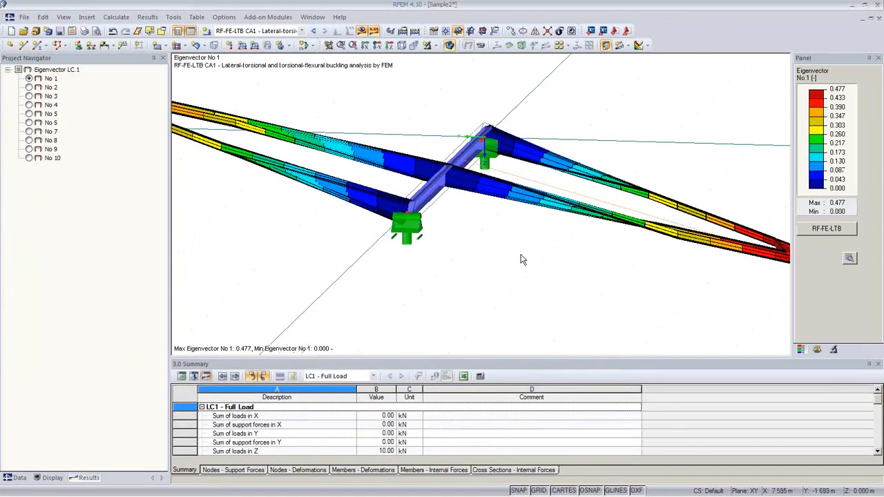
{"action": "scroll", "coordinate": [522, 257], "scroll_direction": "down", "scroll_amount": 4}
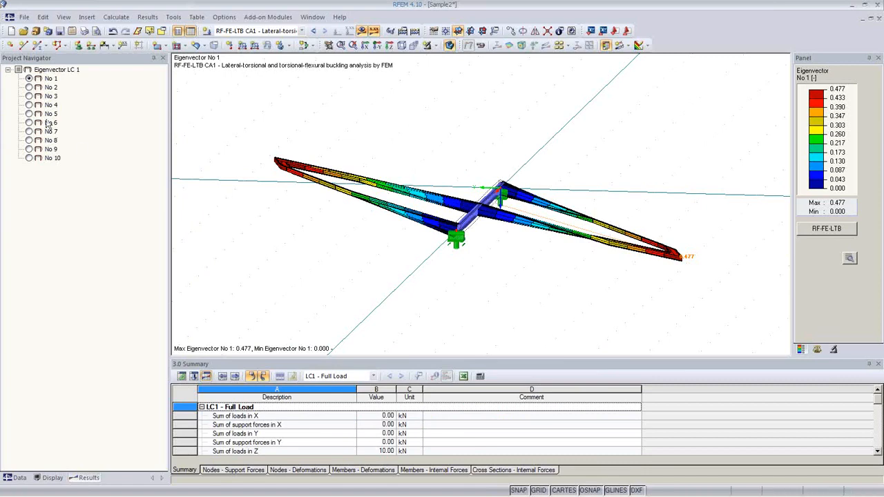
{"action": "left_click", "coordinate": [30, 88]}
{"action": "left_click", "coordinate": [29, 79]}
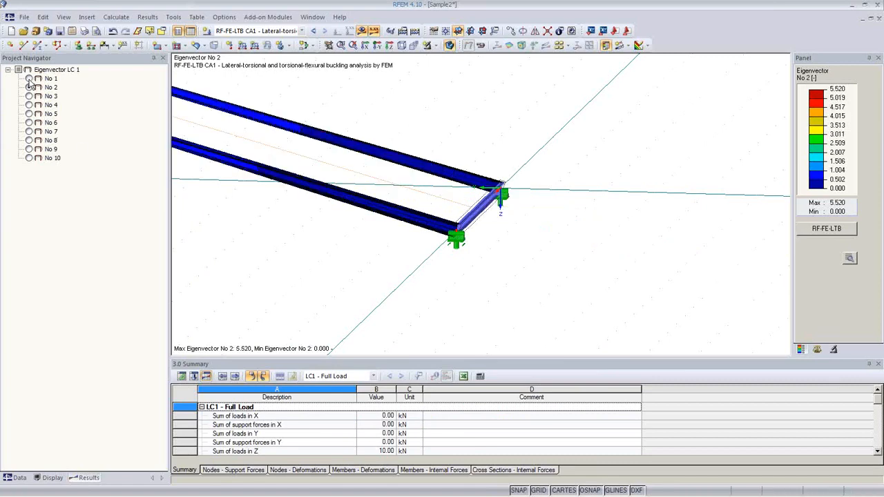
{"action": "middle_click_drag", "start_coordinate": [451, 282], "coordinate": [472, 308], "text": "ctrl"}
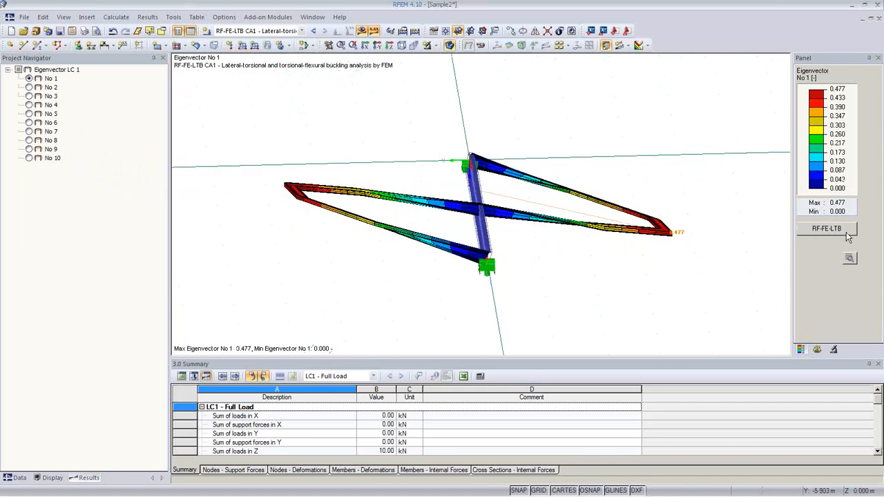
Step: Display eigenvector 2 and reduce the deformation display factor to 0.375
{"action": "left_click", "coordinate": [30, 88]}
{"action": "middle_click_drag", "start_coordinate": [346, 235], "coordinate": [506, 273], "text": "ctrl"}
{"action": "left_click", "coordinate": [816, 348]}
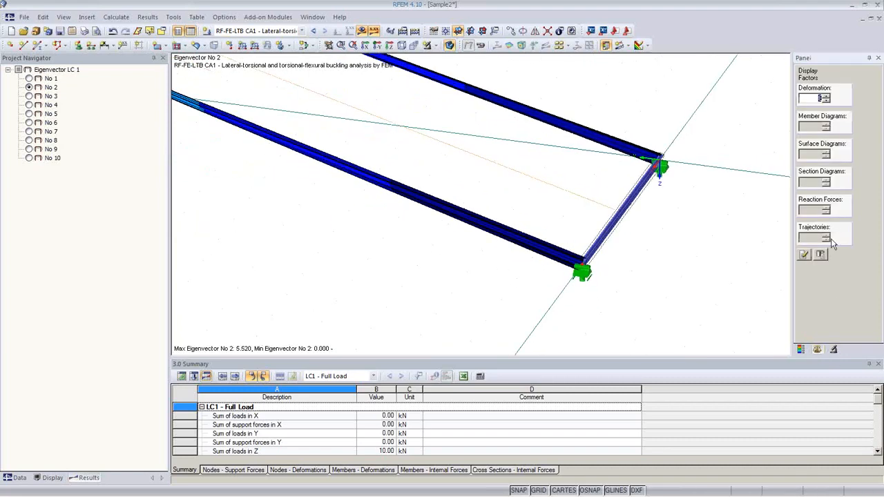
{"action": "left_click", "coordinate": [825, 101]}
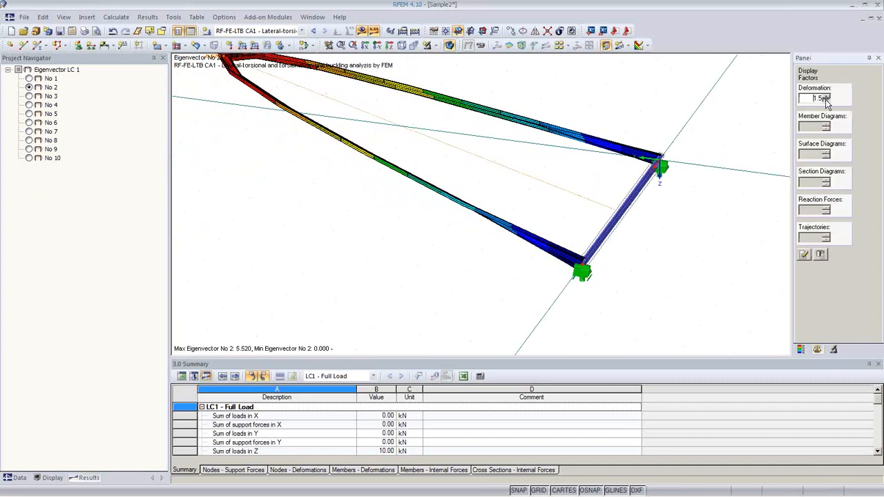
{"action": "middle_click_drag", "start_coordinate": [725, 250], "coordinate": [648, 235], "text": "ctrl"}
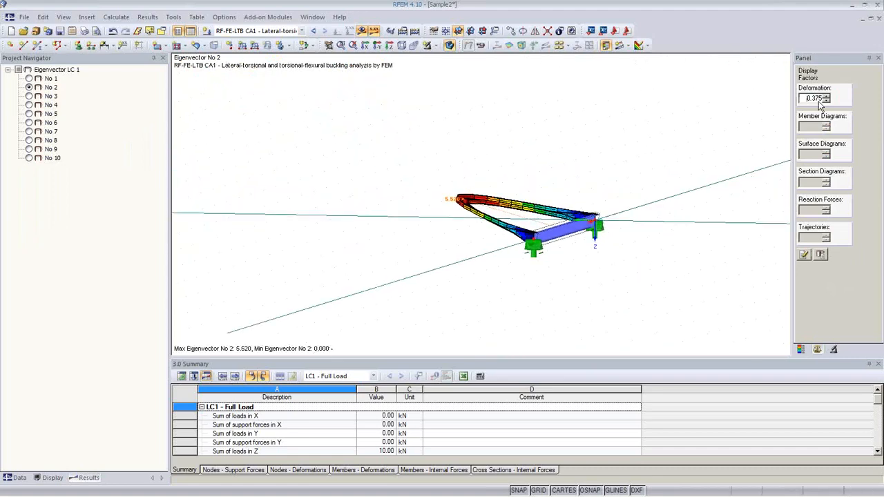
{"action": "scroll", "coordinate": [590, 249], "scroll_direction": "up", "scroll_amount": 2}
{"action": "middle_click_drag", "start_coordinate": [588, 248], "coordinate": [564, 253]}
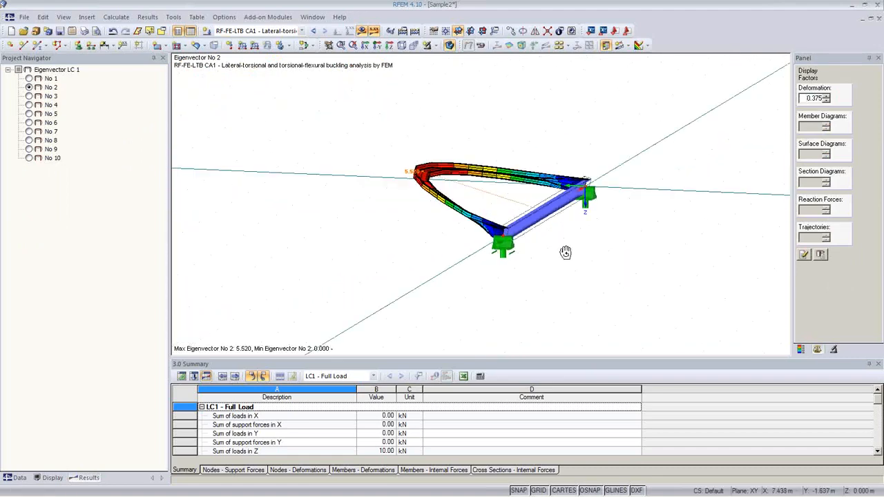
Step: Examine the shapes of eigenvectors 3 and 4 on the purlin
{"action": "left_click", "coordinate": [29, 96]}
{"action": "left_click", "coordinate": [30, 105]}
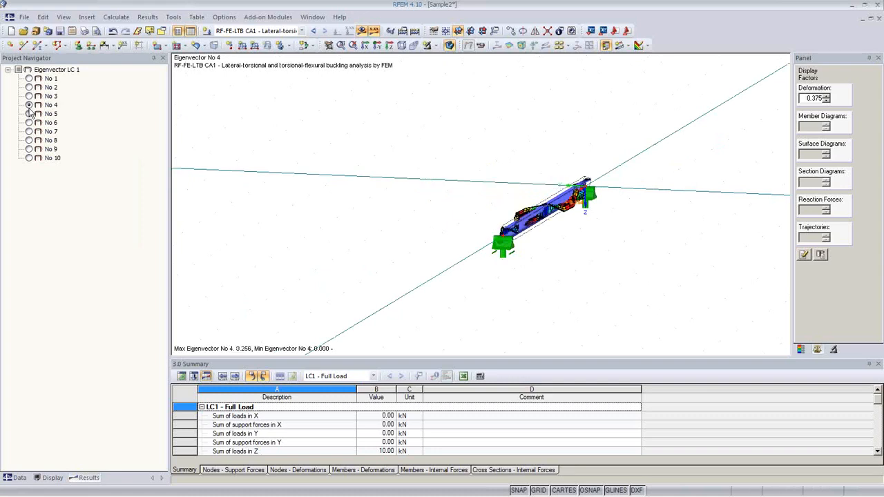
{"action": "middle_click_drag", "start_coordinate": [339, 256], "coordinate": [528, 270], "text": "ctrl"}
{"action": "middle_click_drag", "start_coordinate": [576, 190], "coordinate": [552, 234], "text": "ctrl"}
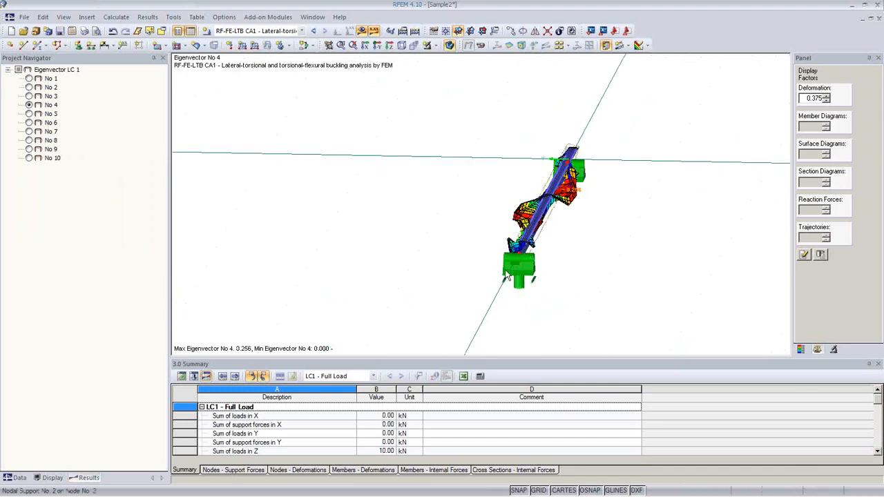
Step: Choose eigenvector 2 as the imperfection shape, inspect its deflection along the purlin, and return to the RF-FE-LTB module
{"action": "left_click", "coordinate": [29, 87]}
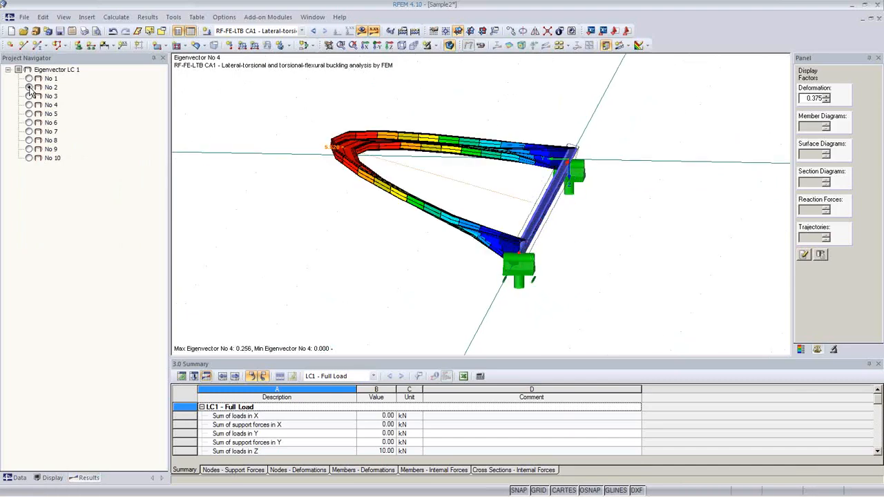
{"action": "middle_click_drag", "start_coordinate": [508, 240], "coordinate": [377, 264], "text": "ctrl"}
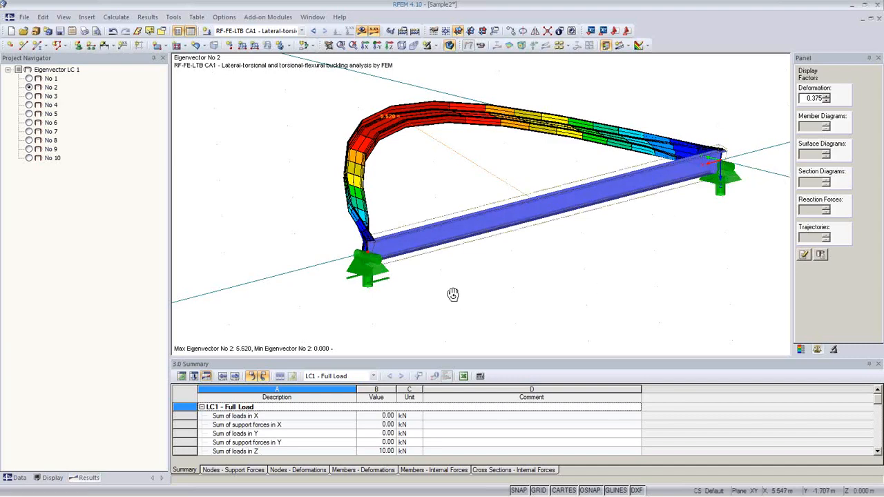
{"action": "middle_click_drag", "start_coordinate": [451, 295], "coordinate": [706, 200], "text": "ctrl"}
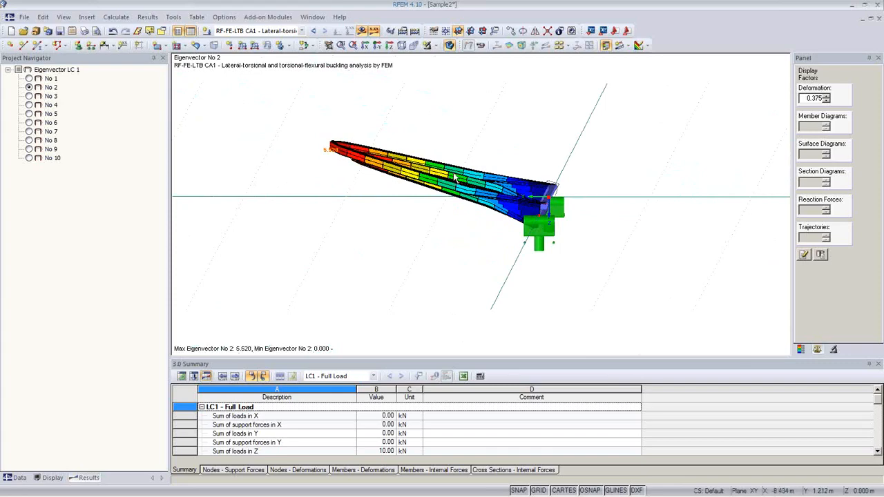
{"action": "middle_click_drag", "start_coordinate": [570, 249], "coordinate": [508, 287], "text": "ctrl"}
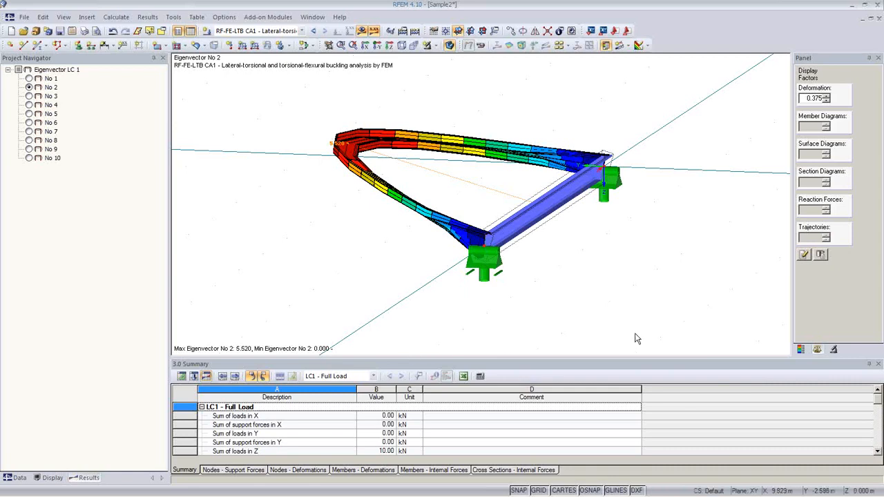
{"action": "left_click", "coordinate": [800, 349]}
{"action": "left_click", "coordinate": [836, 231]}
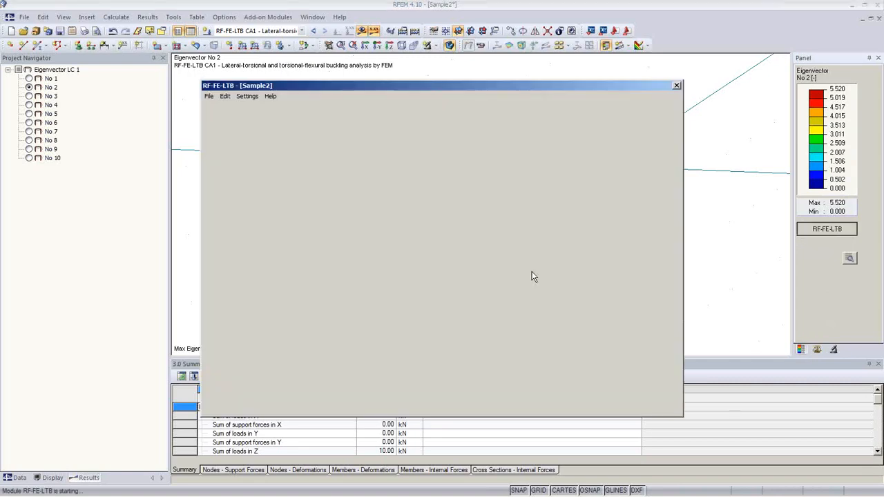
Step: Set the value s of imperfection 1 to 2.5 cm and rerun the calculation
{"action": "left_click", "coordinate": [415, 148]}
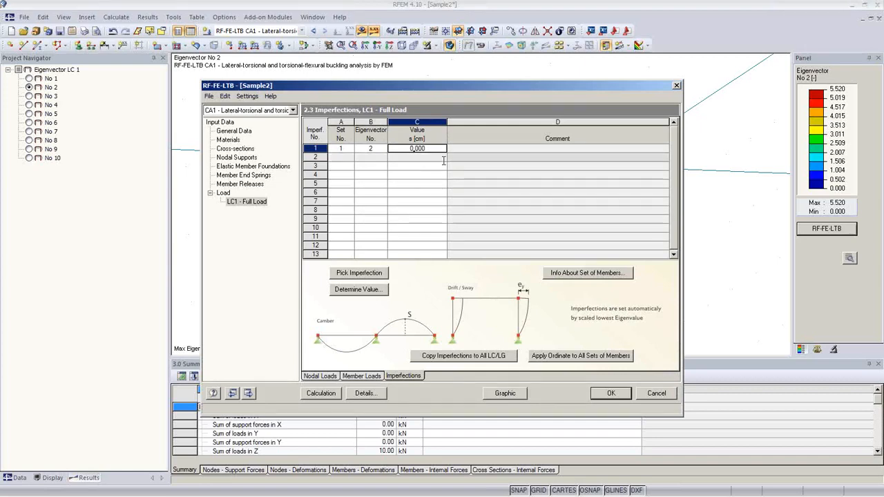
{"action": "left_click", "coordinate": [416, 149]}
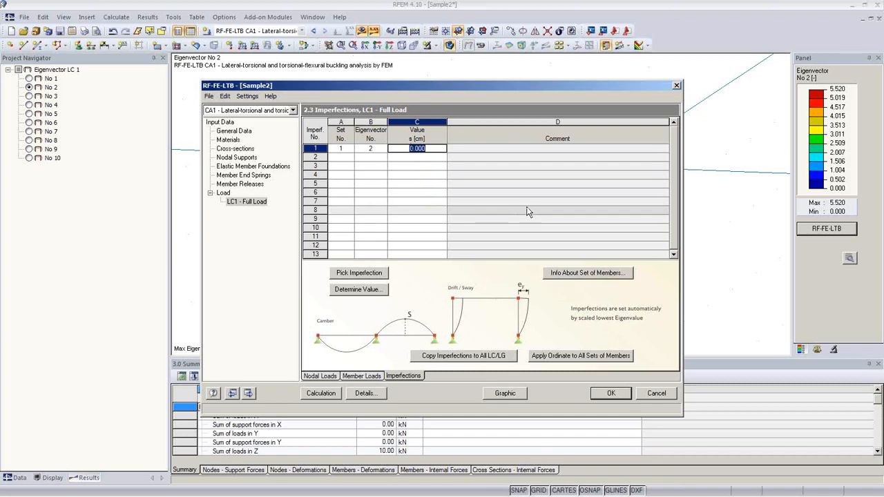
{"action": "type", "text": "2.5"}
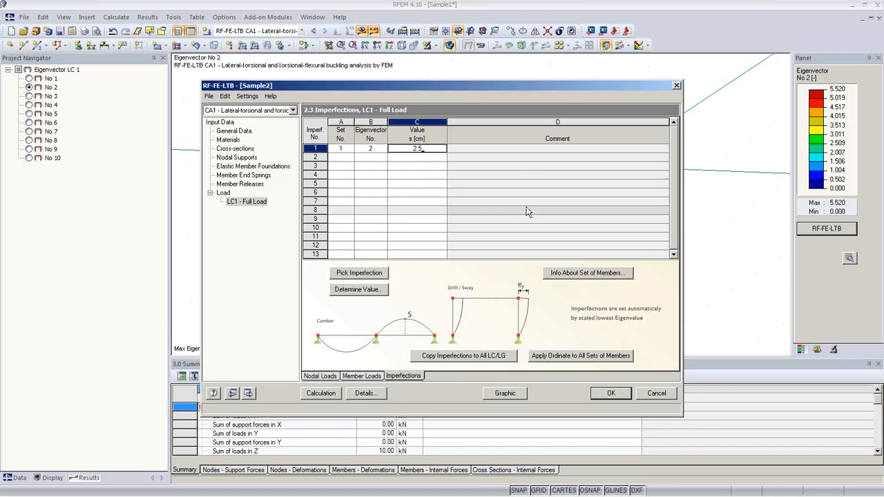
{"action": "left_click", "coordinate": [418, 166]}
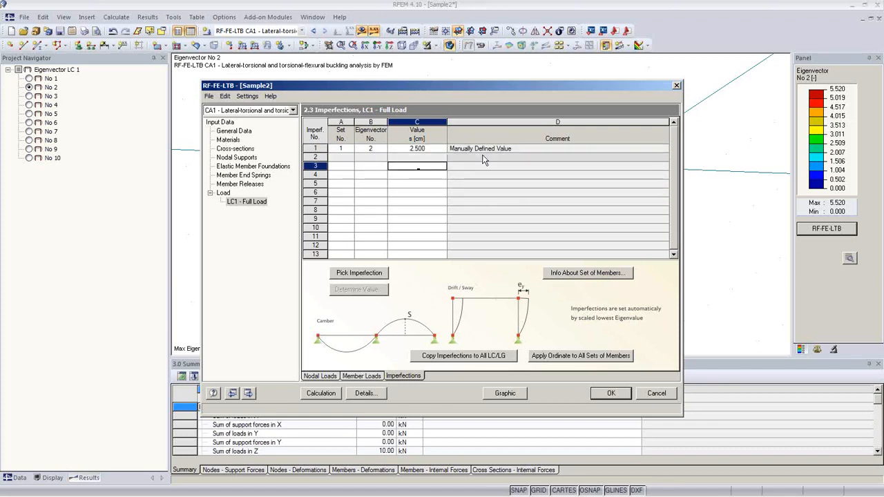
{"action": "left_click", "coordinate": [437, 151]}
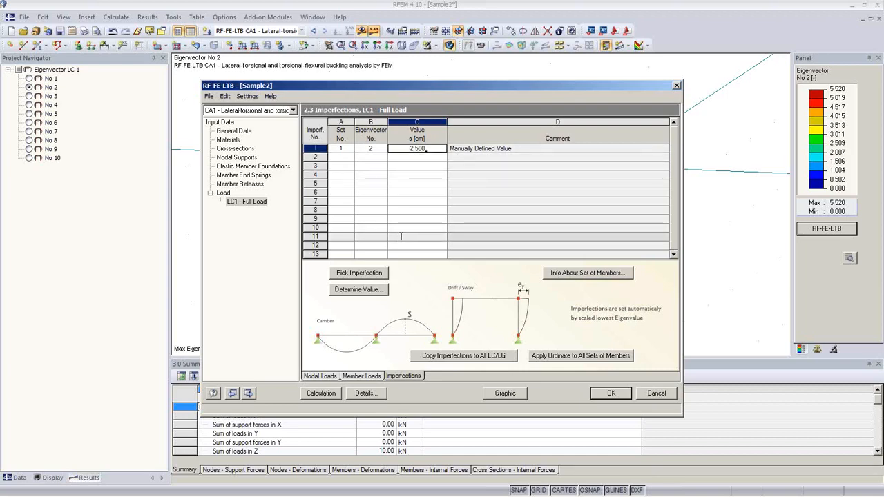
{"action": "left_click", "coordinate": [321, 392]}
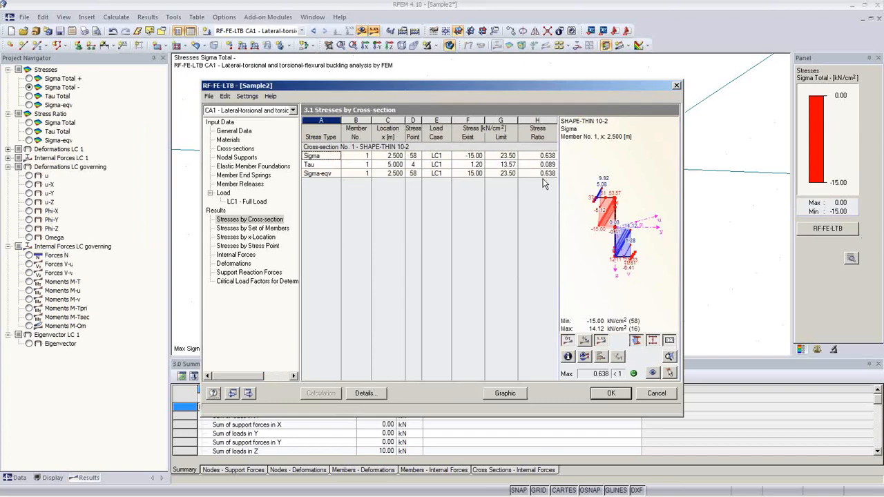
Step: Review the critical load factor, the stresses by cross-section, member set, x-location and stress point, and the internal forces
{"action": "left_click", "coordinate": [262, 282]}
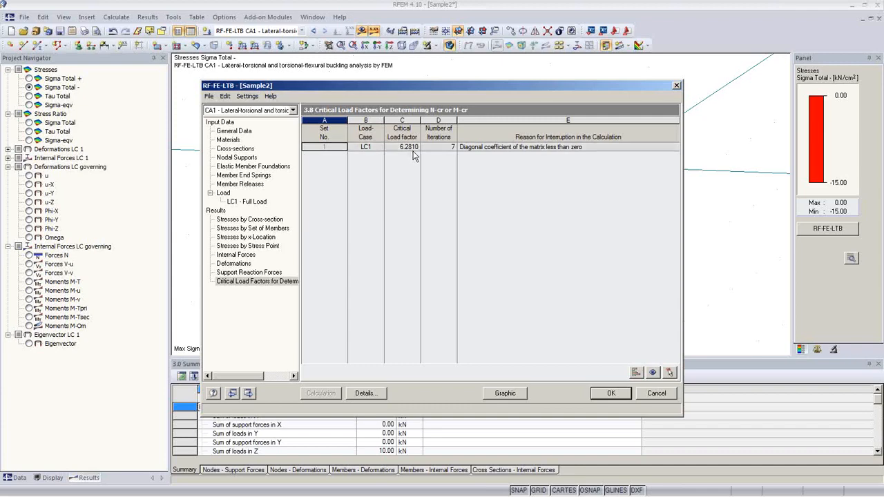
{"action": "left_click", "coordinate": [250, 220]}
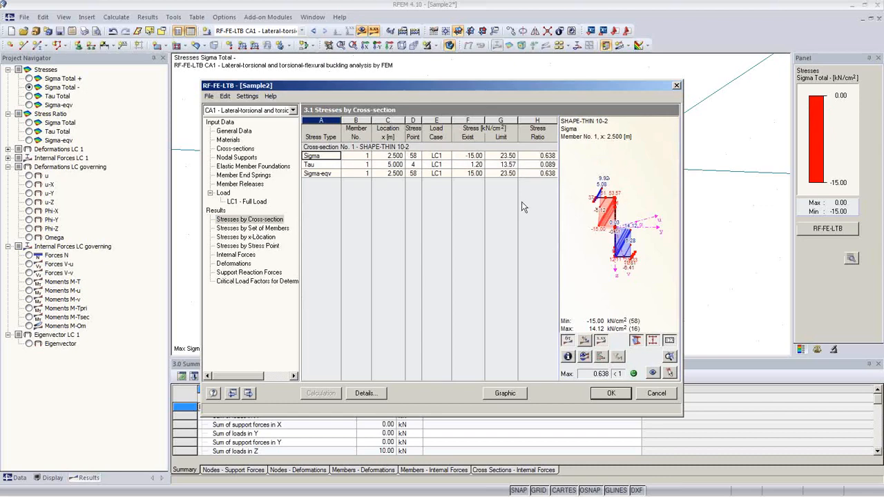
{"action": "left_click", "coordinate": [262, 229]}
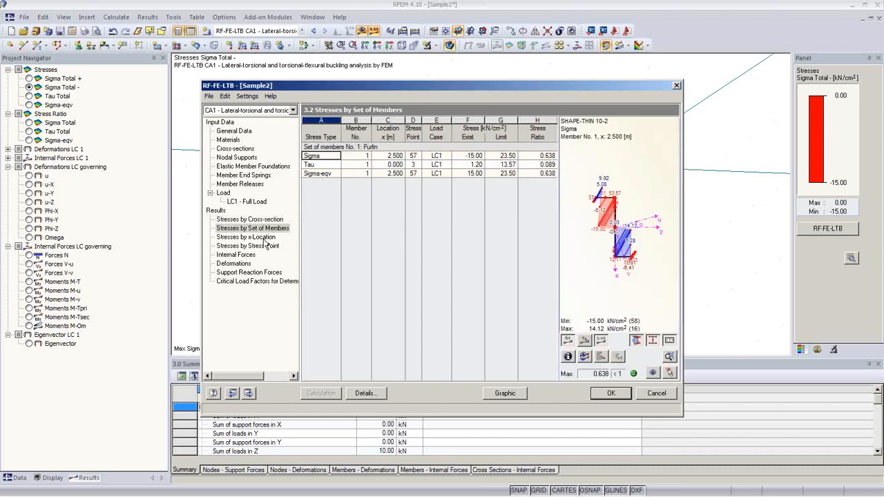
{"action": "left_click", "coordinate": [266, 238]}
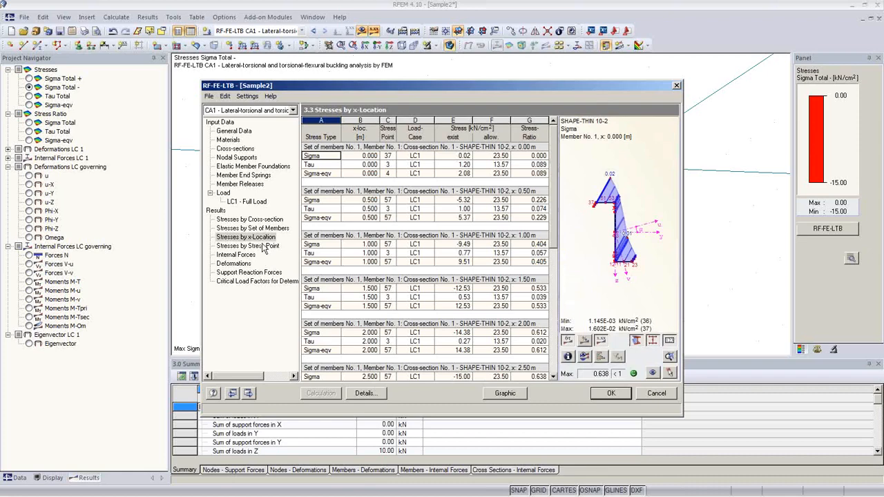
{"action": "left_click", "coordinate": [261, 247]}
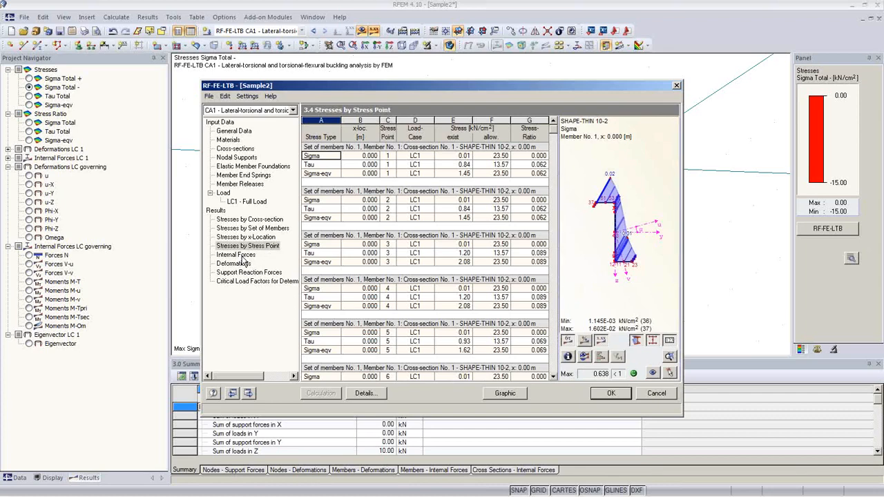
{"action": "left_click", "coordinate": [241, 256]}
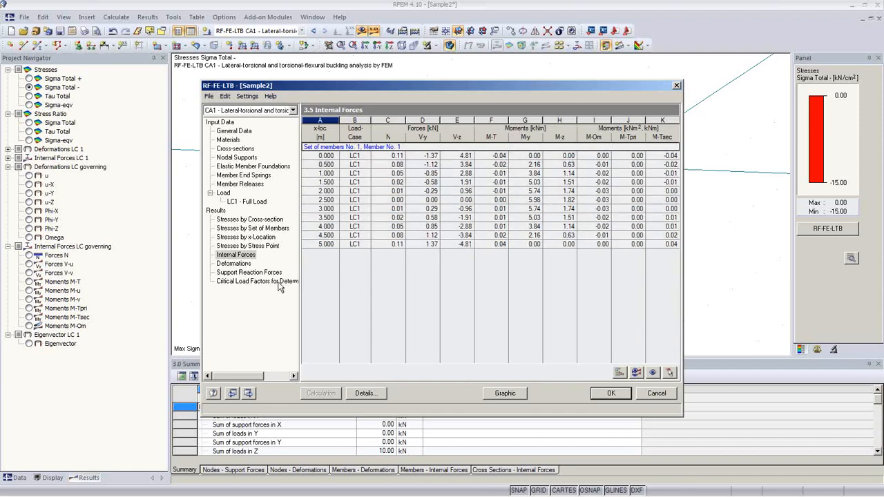
Step: Review the tables of deformations and support reaction forces, and switch to the graphic display of the results
{"action": "left_click", "coordinate": [236, 264]}
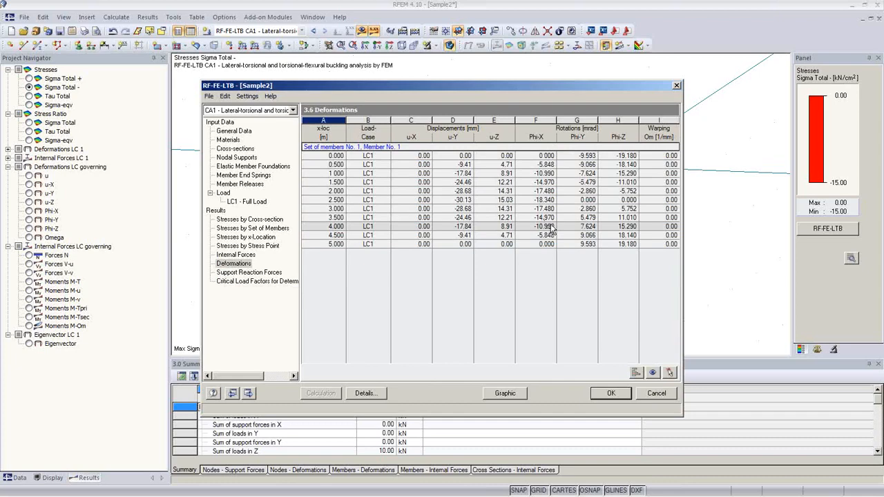
{"action": "left_click", "coordinate": [245, 273]}
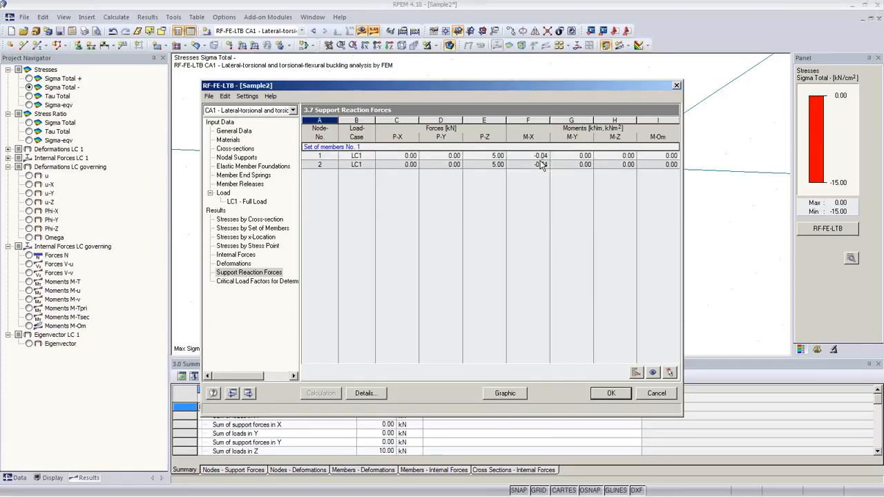
{"action": "left_click", "coordinate": [505, 392]}
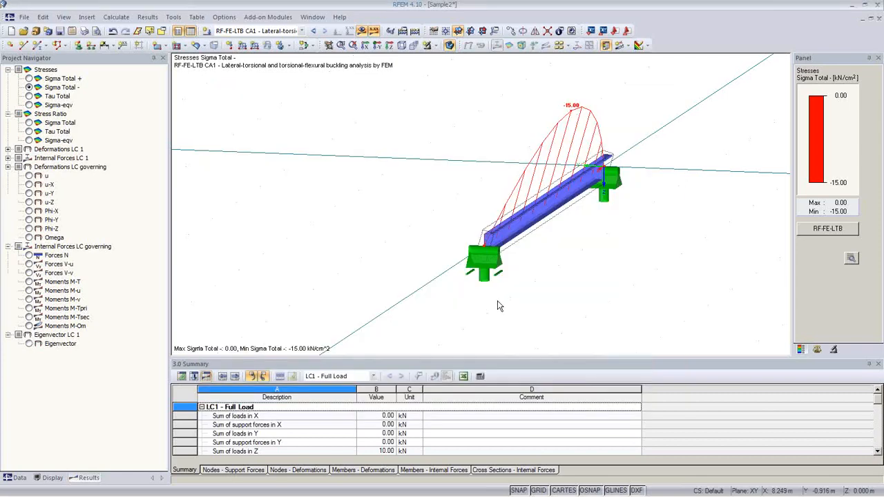
Step: Examine the Sigma Total +, Sigma Total - and Sigma-eqv stress diagrams on the purlin, plus the Sigma-eqv stress ratio
{"action": "mouse_move", "coordinate": [550, 281]}
{"action": "middle_mouse_down"}
{"action": "mouse_move", "coordinate": [457, 302]}
{"action": "mouse_move", "coordinate": [476, 228]}
{"action": "mouse_move", "coordinate": [500, 230]}
{"action": "mouse_move", "coordinate": [489, 211]}
{"action": "middle_mouse_up"}
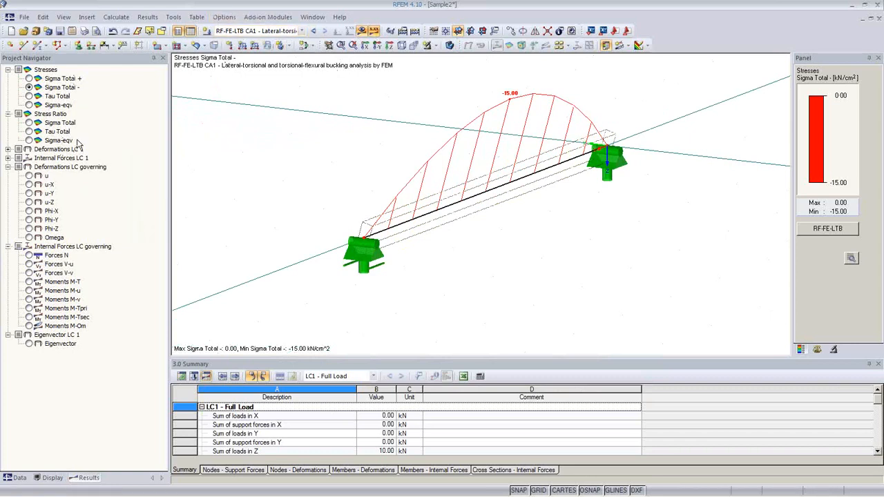
{"action": "left_click", "coordinate": [29, 78]}
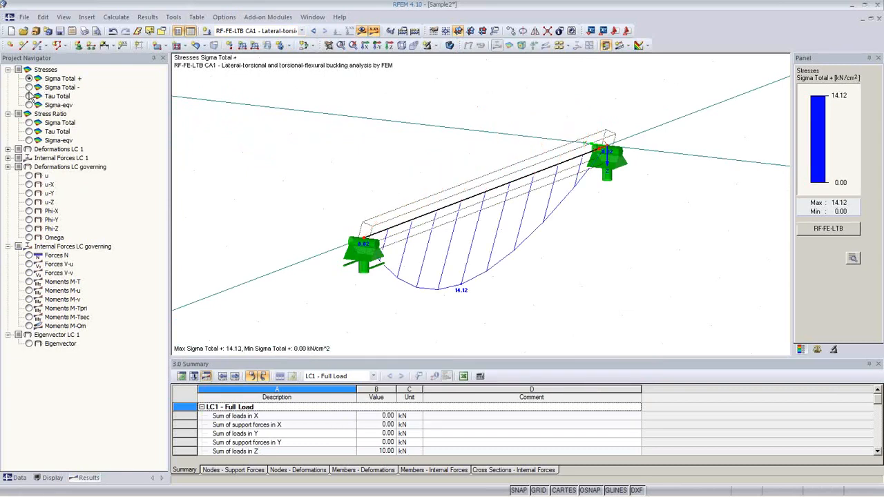
{"action": "left_click", "coordinate": [29, 87]}
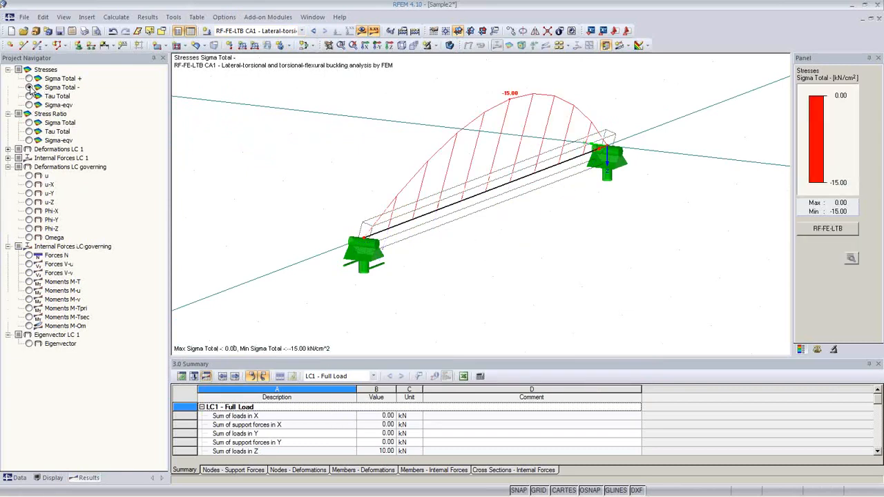
{"action": "left_click", "coordinate": [29, 105]}
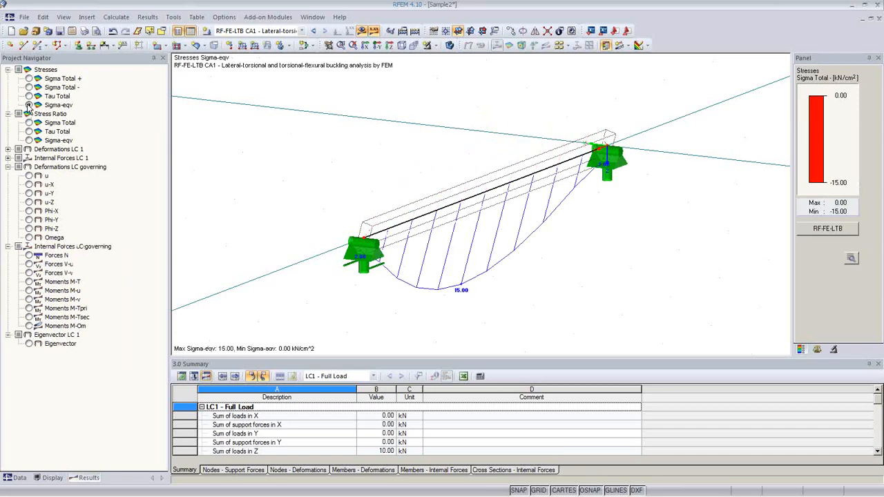
{"action": "left_click", "coordinate": [29, 140]}
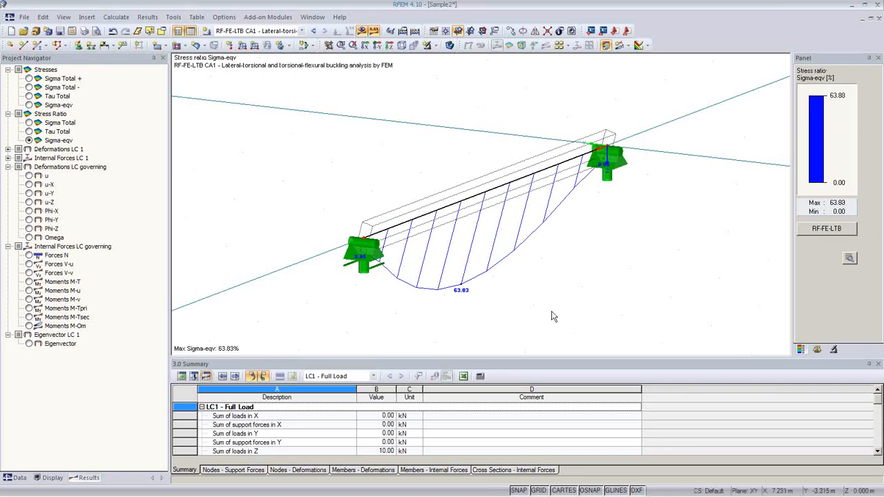
Step: Display the LC 1 deformation u on the purlin with a deformation display factor of 8 and inspect the deformed shape
{"action": "left_click", "coordinate": [8, 149]}
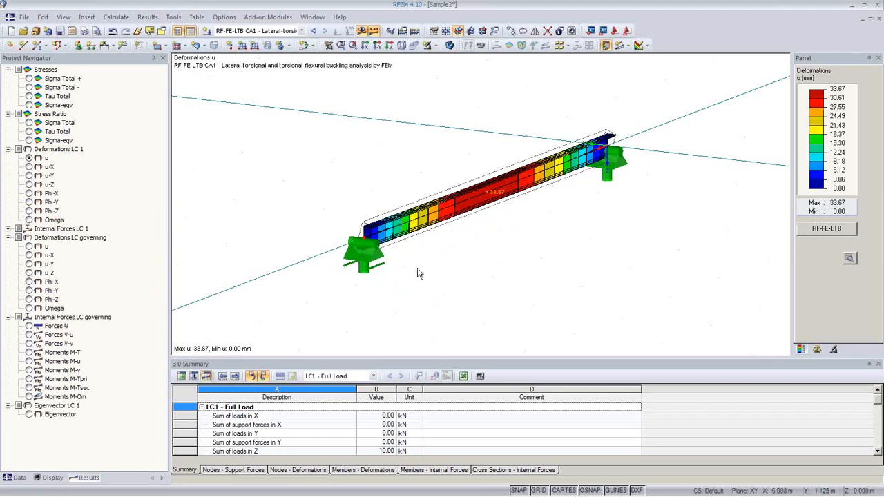
{"action": "middle_click_drag", "start_coordinate": [434, 276], "coordinate": [503, 293], "text": "ctrl"}
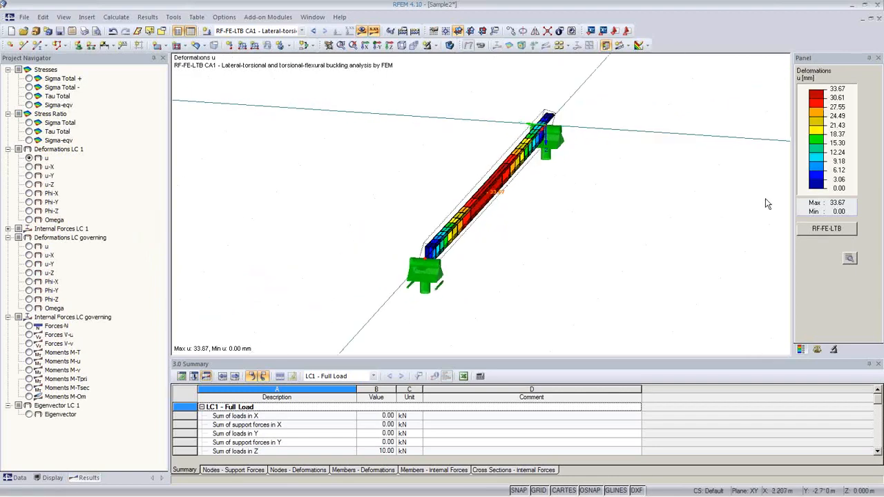
{"action": "left_click", "coordinate": [816, 349]}
{"action": "left_click", "coordinate": [826, 96]}
{"action": "left_click", "coordinate": [826, 96]}
{"action": "left_click", "coordinate": [826, 96]}
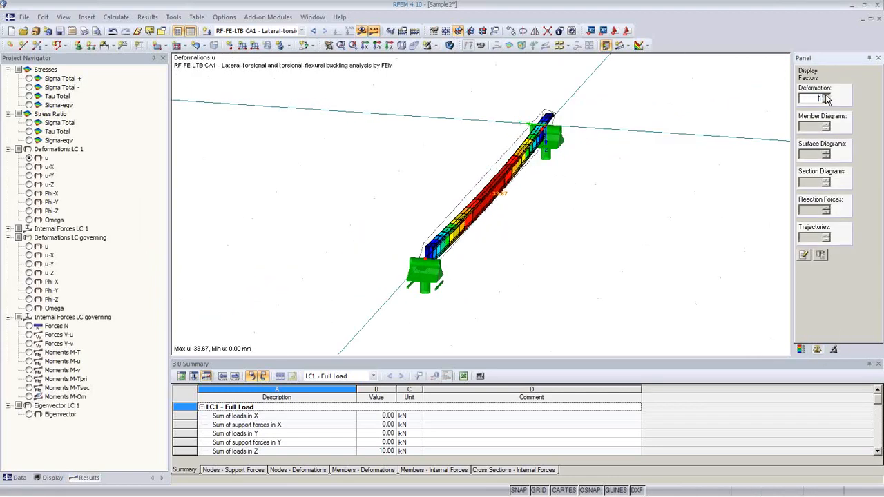
{"action": "left_click", "coordinate": [826, 96]}
{"action": "left_click", "coordinate": [826, 96]}
{"action": "left_click", "coordinate": [826, 96]}
{"action": "left_click", "coordinate": [826, 96]}
{"action": "left_click", "coordinate": [826, 96]}
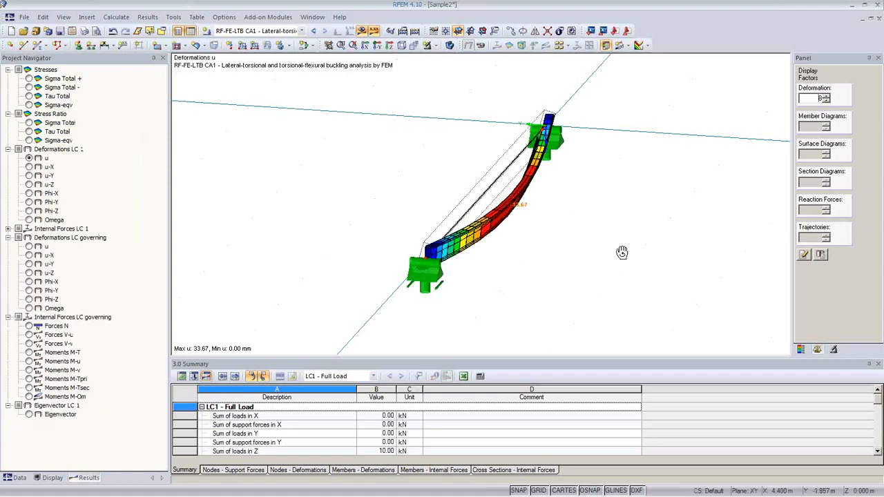
{"action": "middle_click_drag", "start_coordinate": [567, 251], "coordinate": [428, 239], "text": "ctrl"}
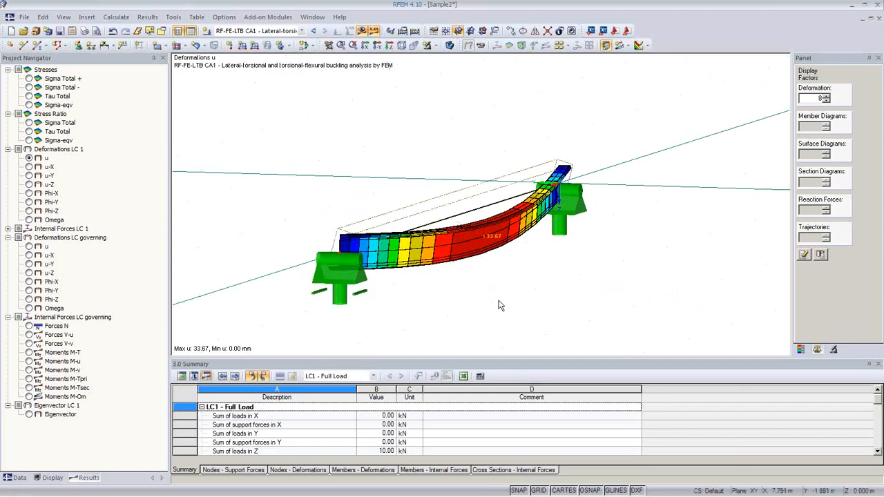
{"action": "middle_click_drag", "start_coordinate": [497, 307], "coordinate": [486, 293]}
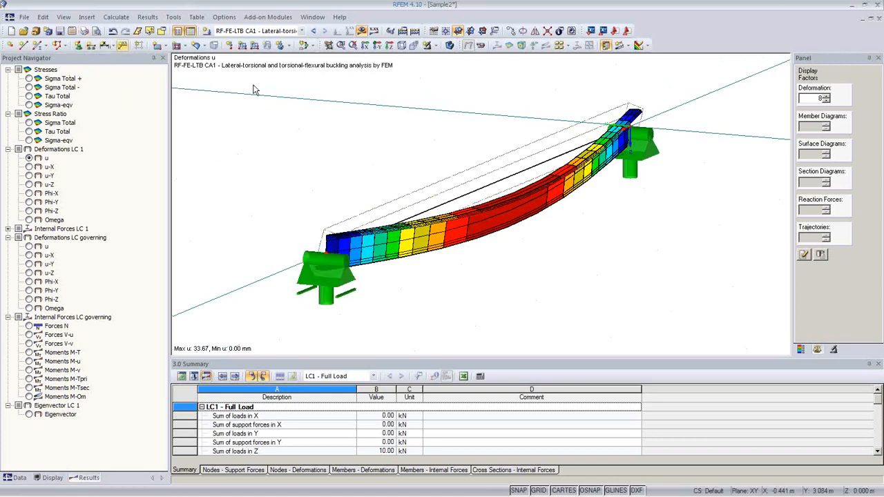
Step: Add the current deformation graphic to printout report D1 at whole page width with a reduced picture height
{"action": "left_click", "coordinate": [84, 31]}
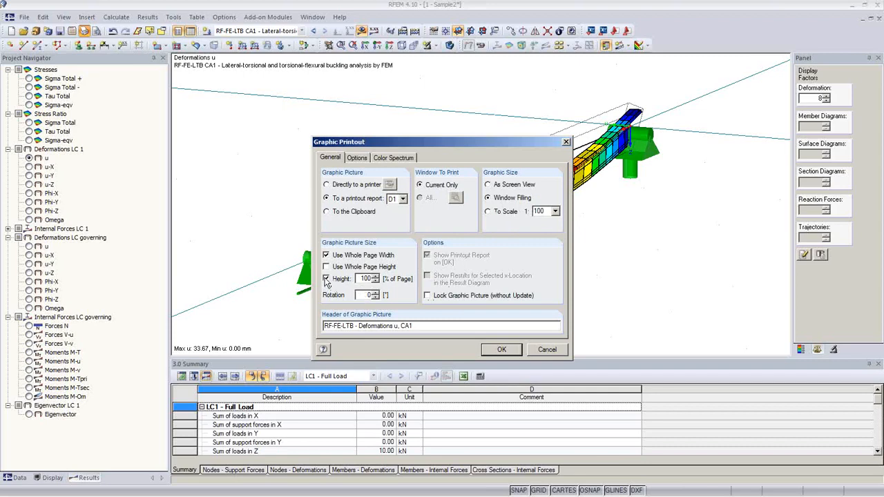
{"action": "type", "text": "6"}
{"action": "left_click", "coordinate": [501, 350]}
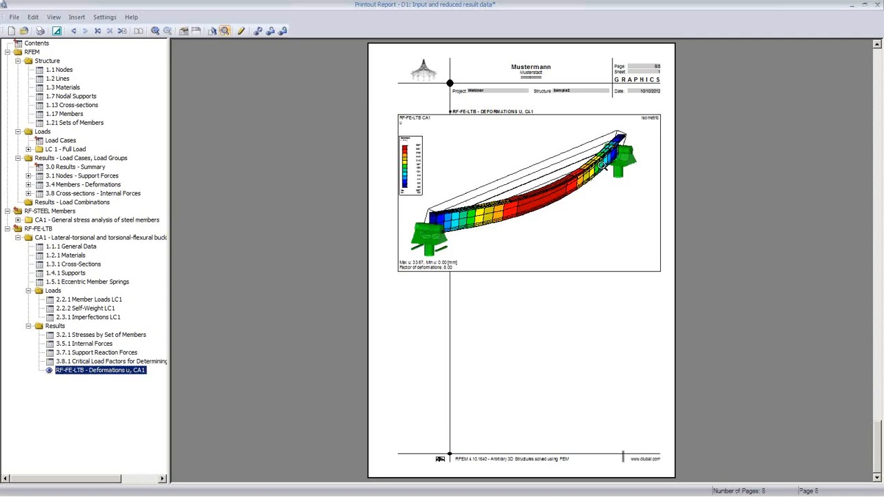
Step: Look through the report's structural data chapters, enlarge the Members page, and view the results summary
{"action": "left_click", "coordinate": [59, 70]}
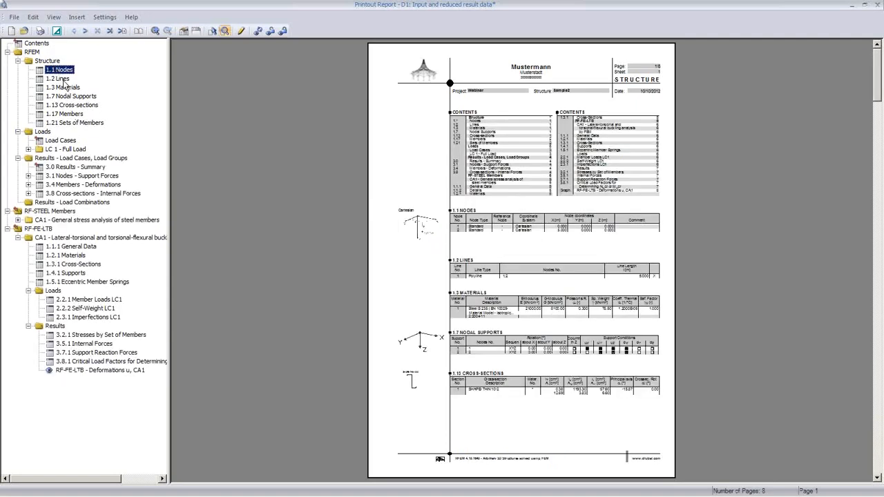
{"action": "left_click", "coordinate": [64, 81]}
{"action": "left_click", "coordinate": [71, 96]}
{"action": "left_click", "coordinate": [73, 106]}
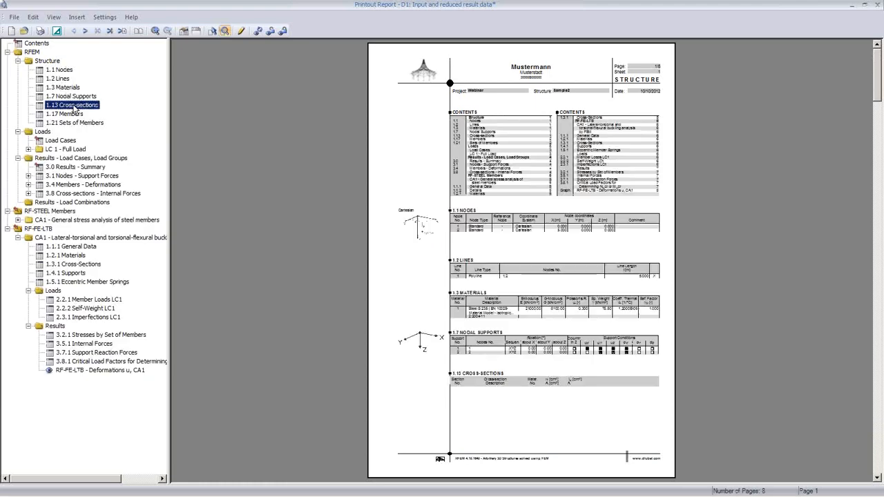
{"action": "left_click", "coordinate": [73, 114]}
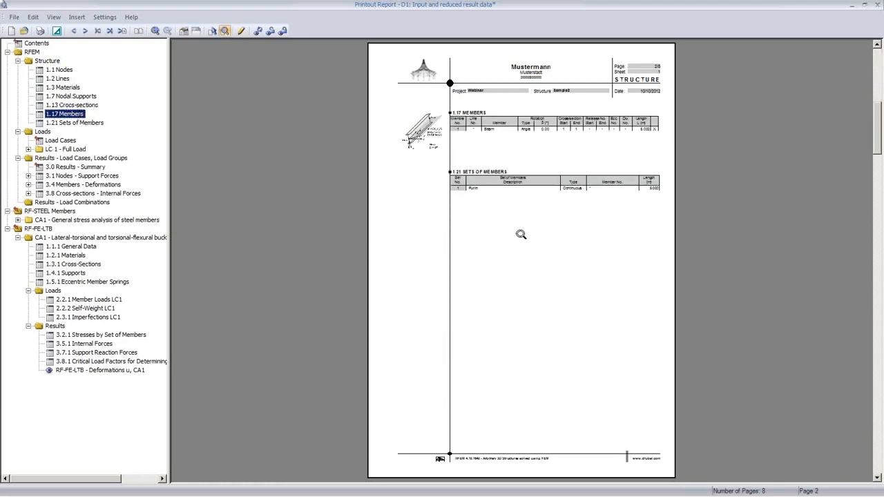
{"action": "left_click", "coordinate": [511, 206]}
{"action": "left_click", "coordinate": [447, 156]}
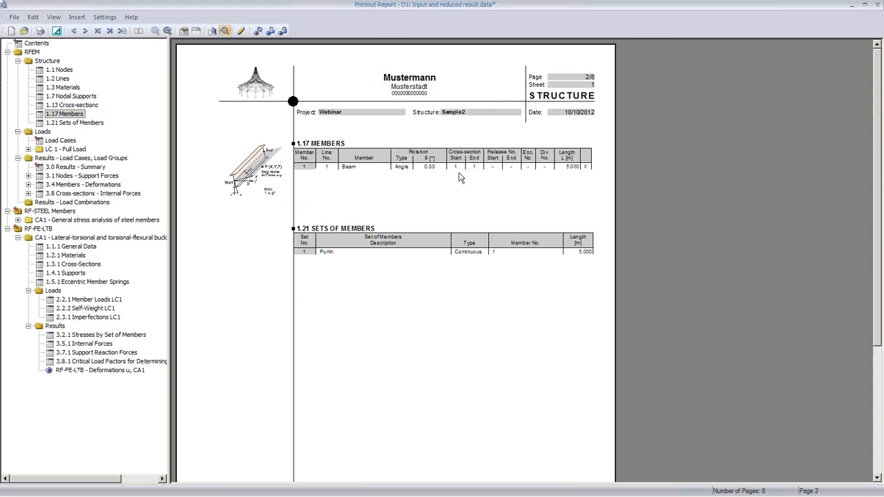
{"action": "left_click", "coordinate": [82, 167]}
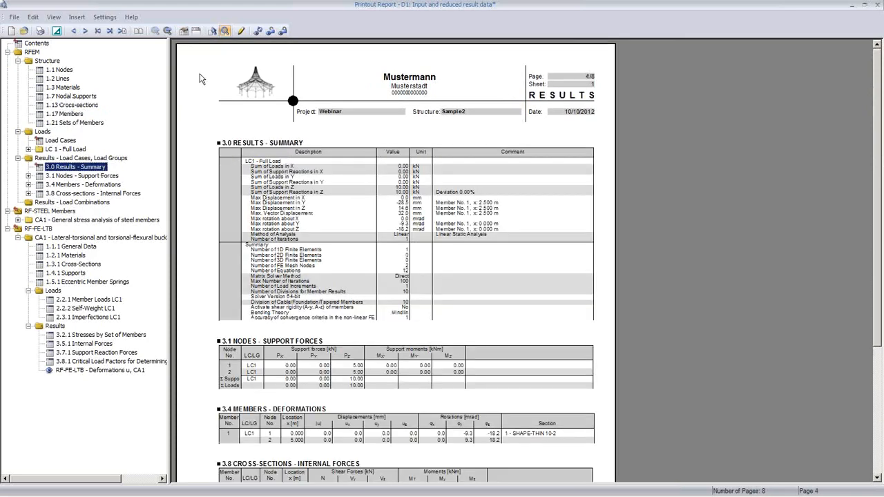
Step: Review the printout report's selection options for RFEM loads, load case results and global content, keeping the current settings
{"action": "left_click", "coordinate": [183, 30]}
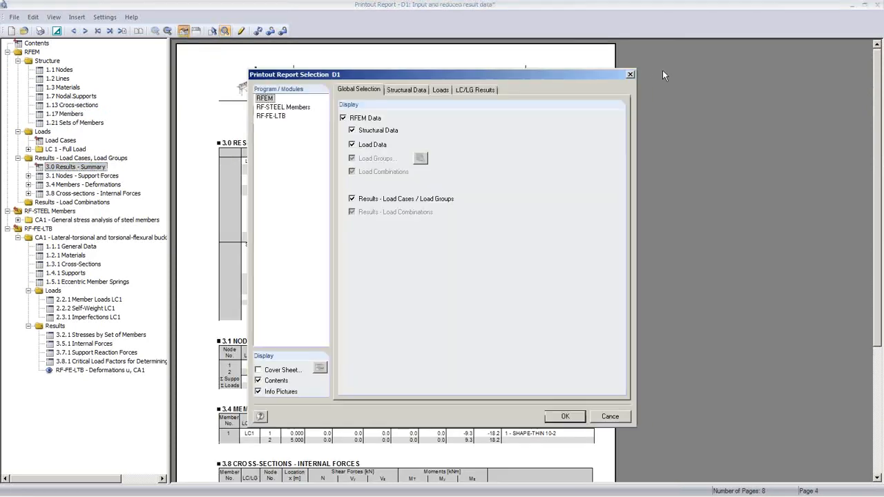
{"action": "left_click", "coordinate": [442, 90]}
{"action": "left_click", "coordinate": [474, 89]}
{"action": "left_click", "coordinate": [359, 89]}
{"action": "left_click", "coordinate": [564, 416]}
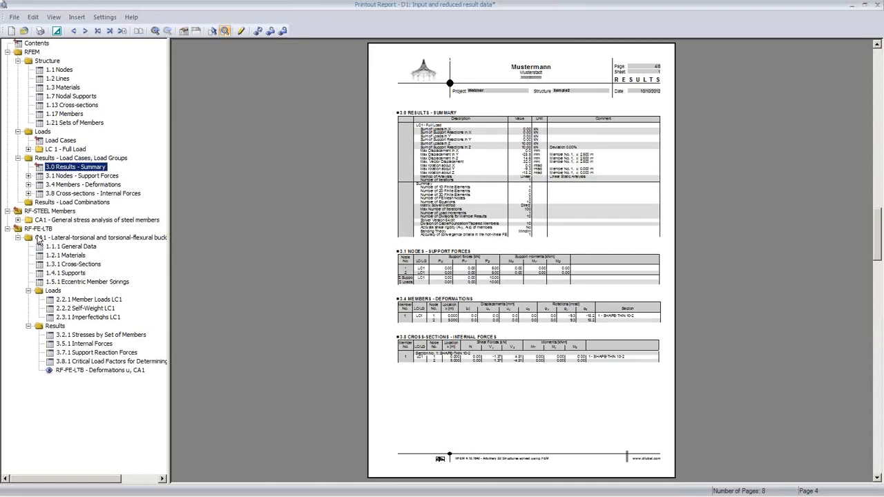
Step: Review the report's RF-FE-LTB input data, critical load factors and internal forces, and close the report accepting its changes
{"action": "left_click", "coordinate": [66, 255]}
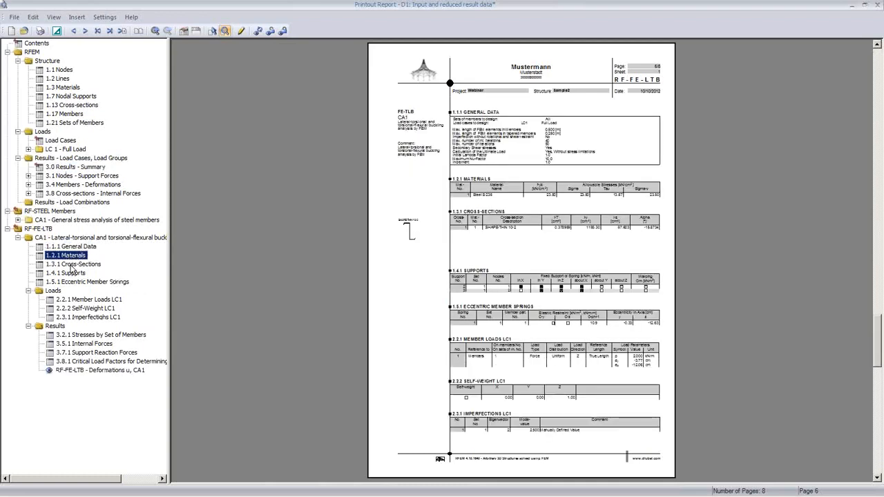
{"action": "left_click", "coordinate": [70, 264]}
{"action": "left_click", "coordinate": [512, 266]}
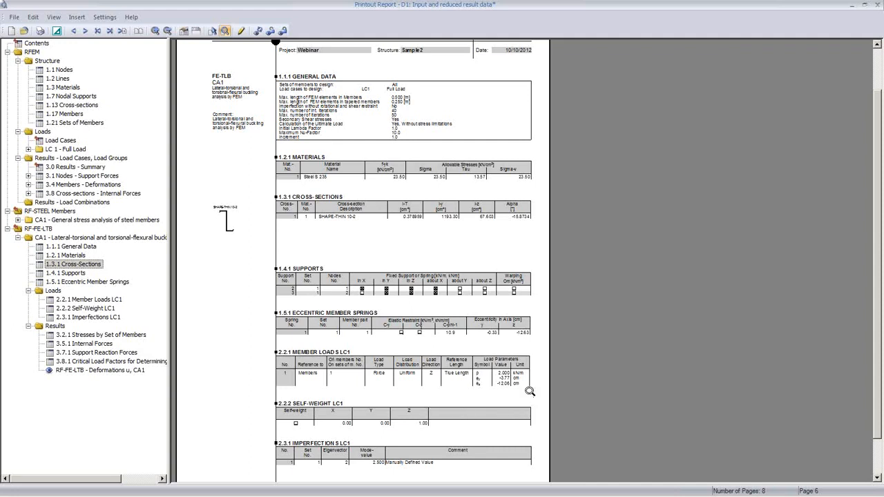
{"action": "left_click", "coordinate": [100, 361]}
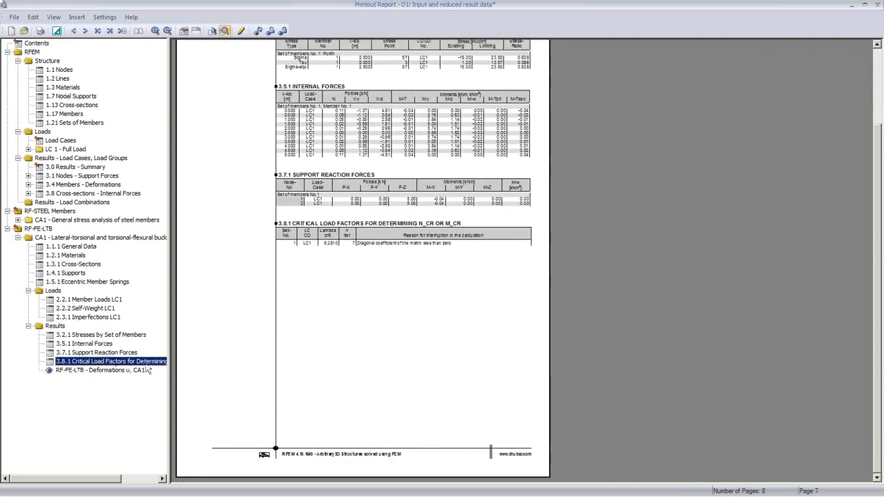
{"action": "left_click", "coordinate": [96, 344]}
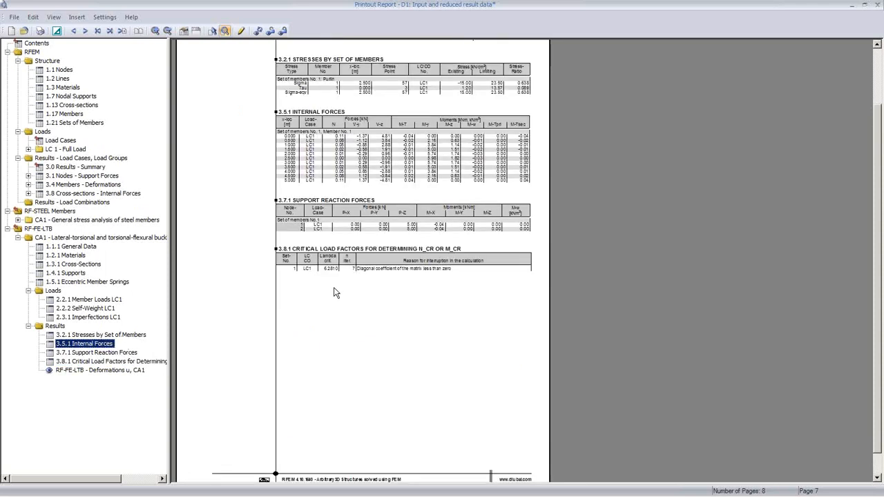
{"action": "left_click", "coordinate": [878, 7]}
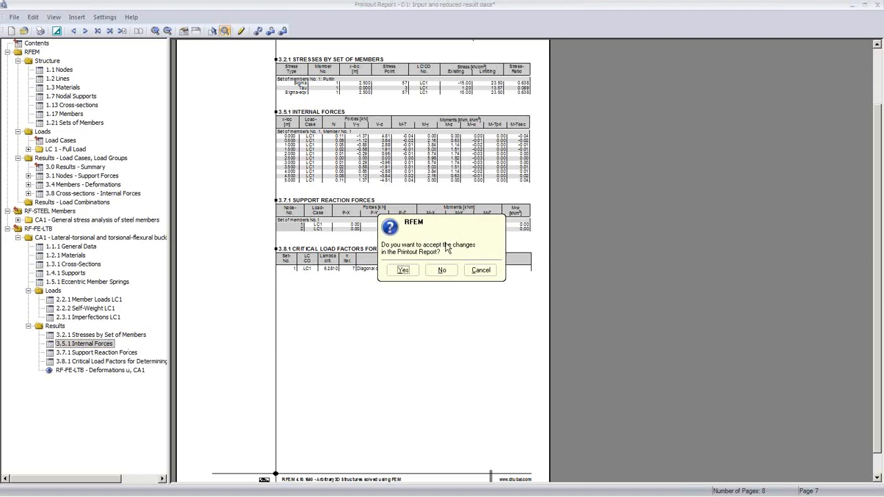
{"action": "left_click", "coordinate": [403, 270]}
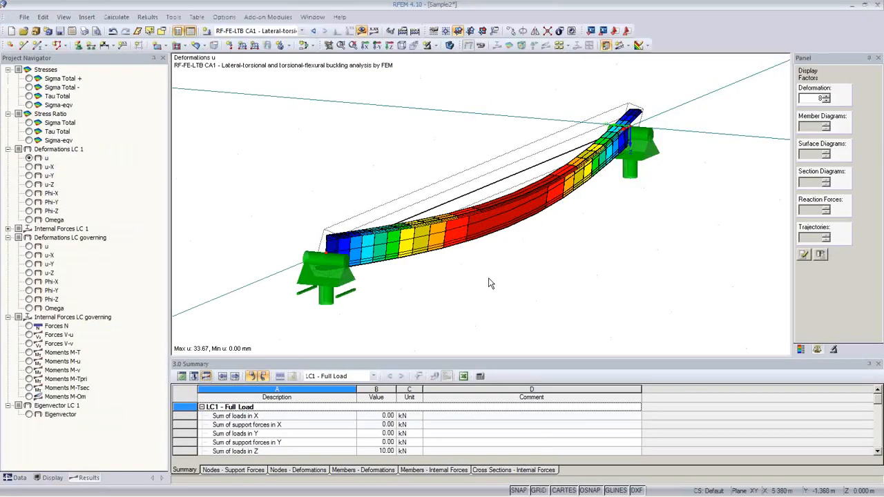
Step: Open the result diagrams of the purlin member and show the equivalent stress Sigma-eqv together with the LC 1 total deformation u
{"action": "right_click", "coordinate": [474, 198]}
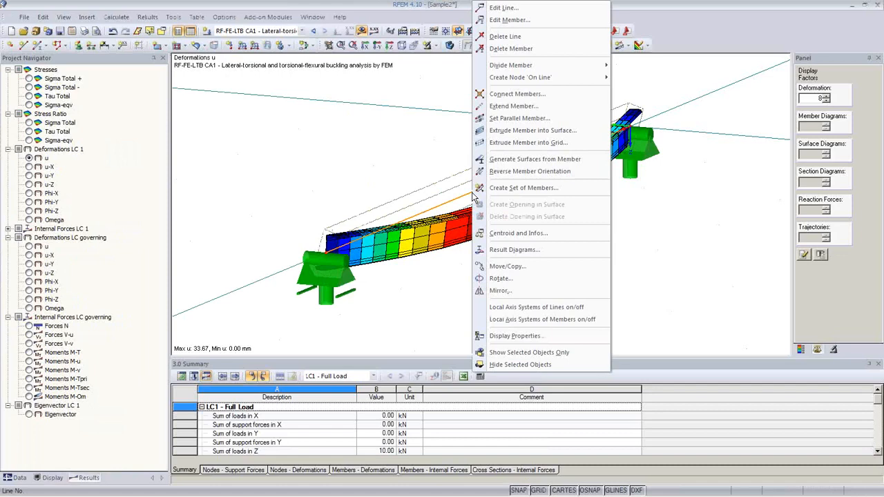
{"action": "left_click", "coordinate": [501, 250]}
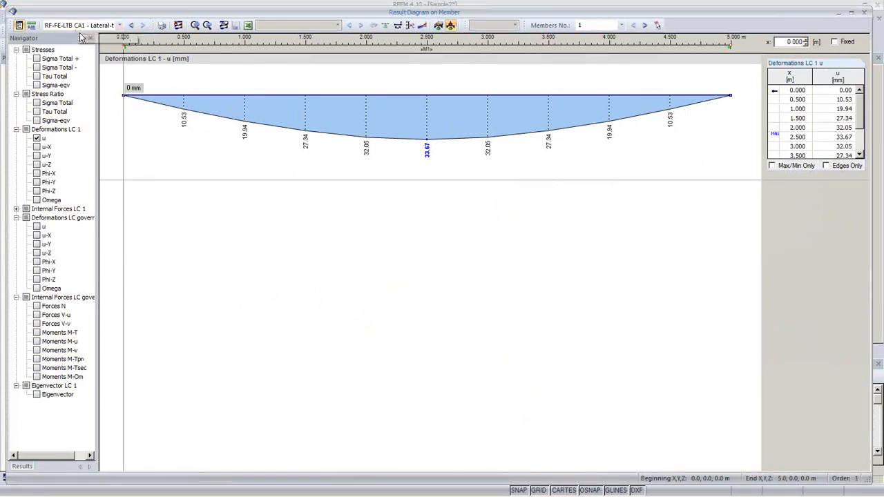
{"action": "left_click", "coordinate": [36, 139]}
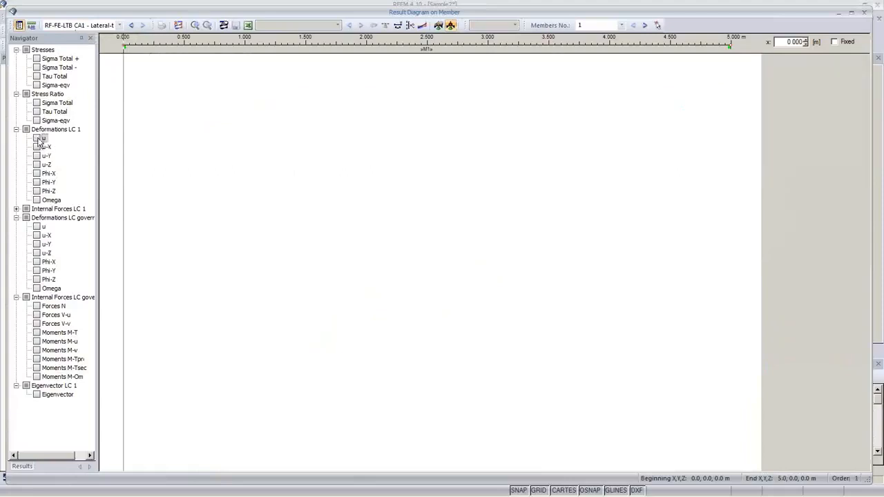
{"action": "left_click", "coordinate": [37, 85]}
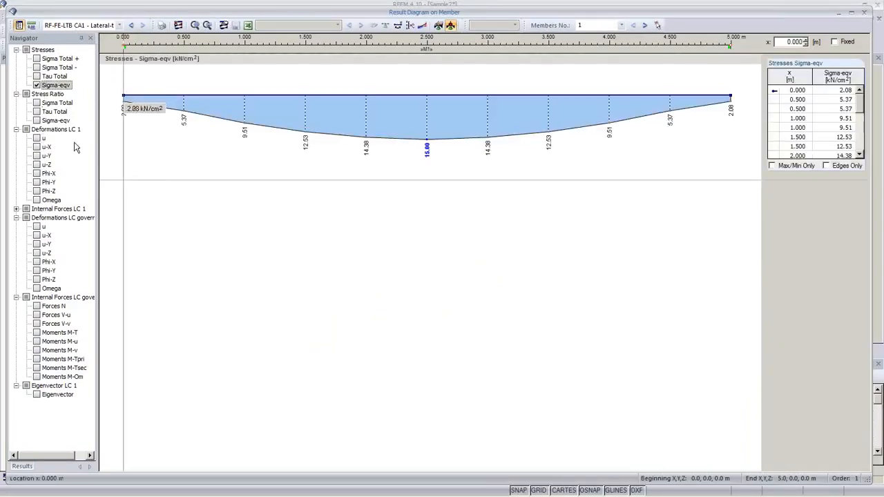
{"action": "left_click", "coordinate": [37, 138]}
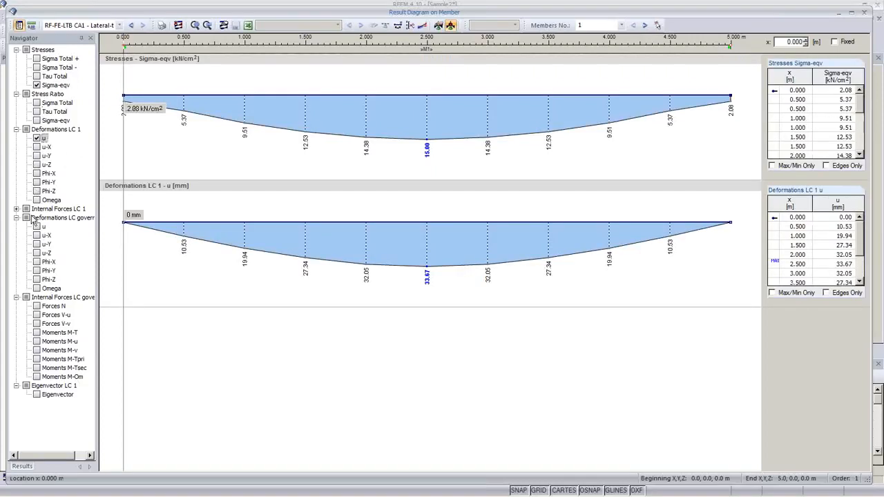
Step: Add all LC 1 internal force diagrams, from N, V-u and V-v through M-T, M-u, M-v, M-Tpri, M-Tsec and M-Om, and look through them
{"action": "left_click", "coordinate": [15, 208]}
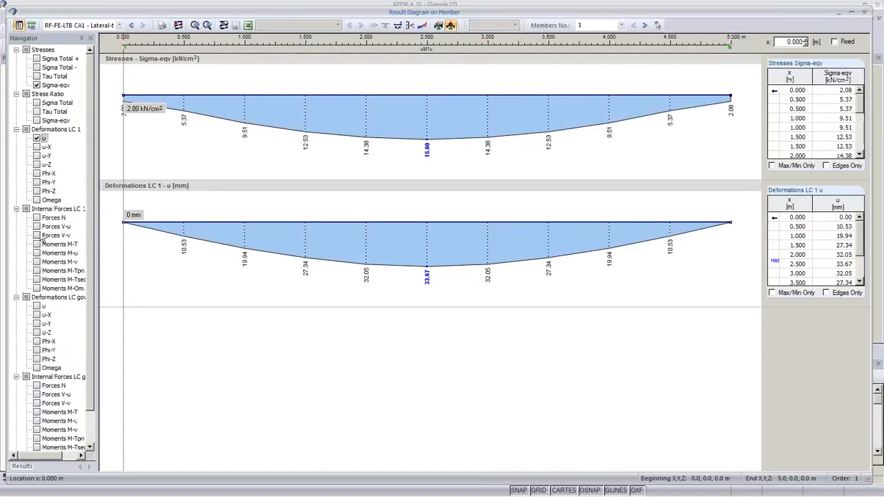
{"action": "left_click", "coordinate": [36, 217]}
{"action": "left_click", "coordinate": [36, 227]}
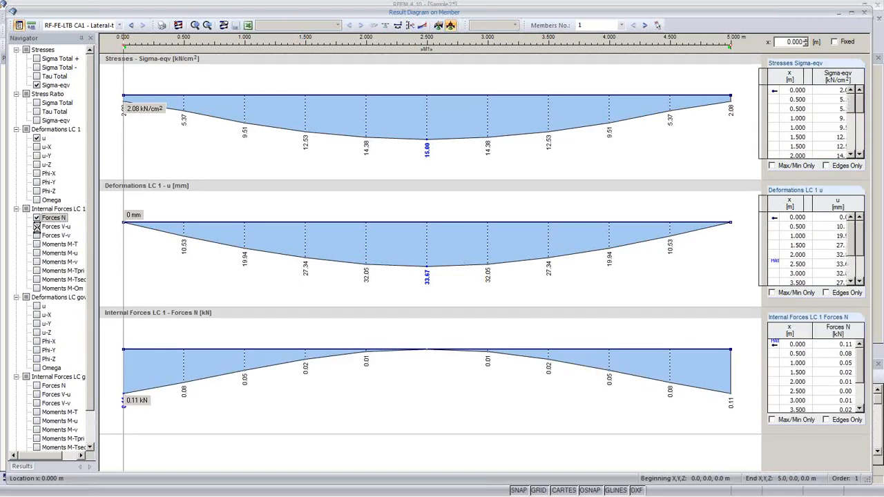
{"action": "left_click", "coordinate": [37, 236]}
{"action": "left_click", "coordinate": [36, 245]}
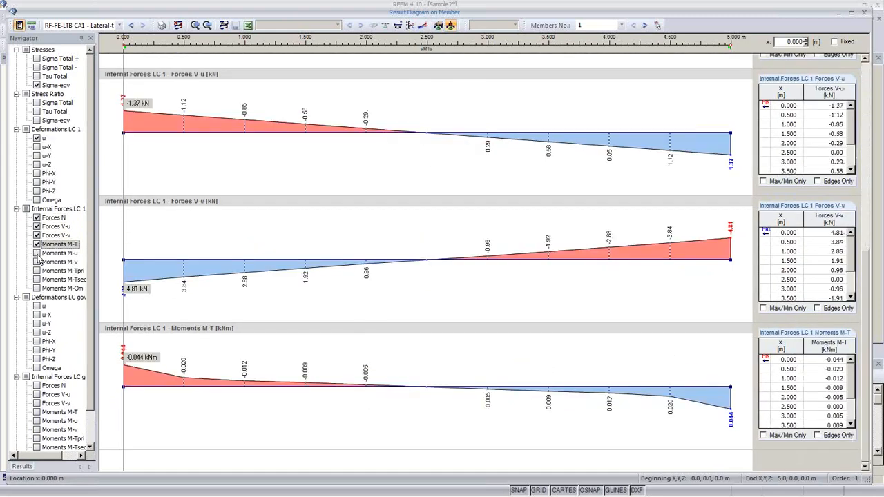
{"action": "left_click", "coordinate": [36, 253]}
{"action": "left_click", "coordinate": [36, 262]}
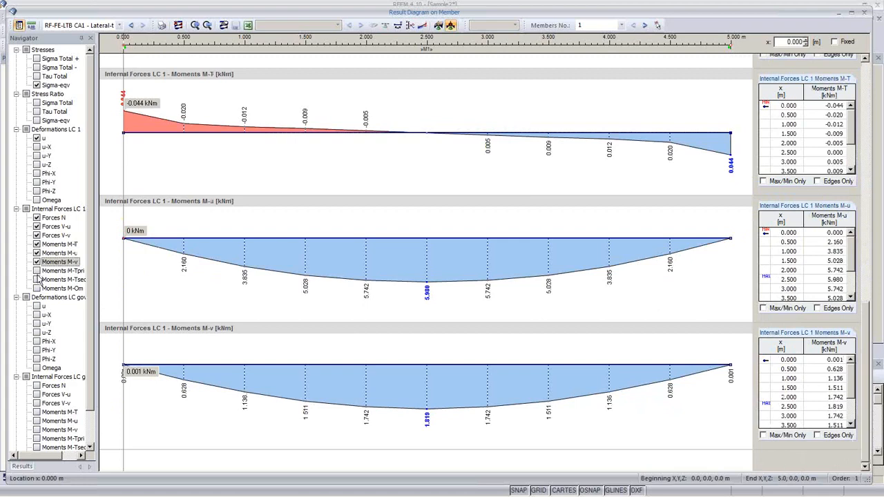
{"action": "left_click", "coordinate": [36, 271]}
{"action": "left_click", "coordinate": [37, 280]}
{"action": "left_click", "coordinate": [37, 288]}
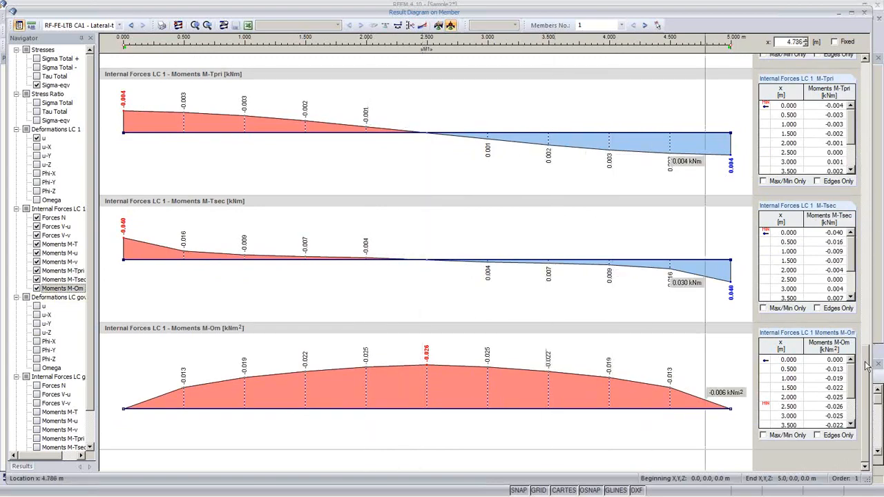
{"action": "scroll", "coordinate": [869, 248], "scroll_direction": "up", "scroll_amount": 6}
{"action": "scroll", "coordinate": [869, 241], "scroll_direction": "up", "scroll_amount": 2}
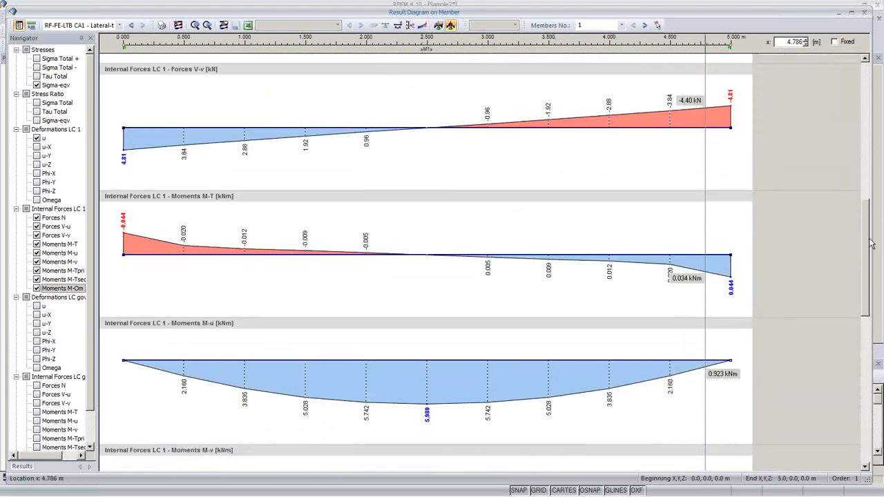
{"action": "scroll", "coordinate": [868, 242], "scroll_direction": "down", "scroll_amount": 3}
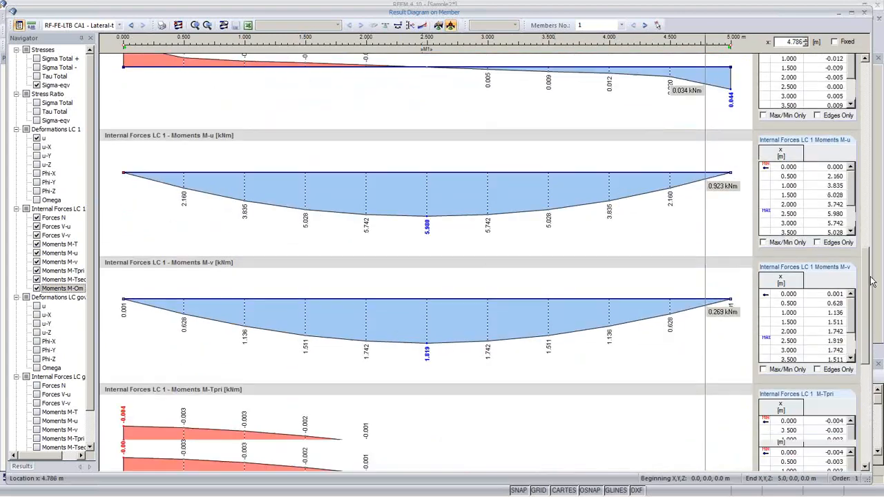
Step: Send the member result diagrams to printout report D1, using the whole page width and whole page height
{"action": "left_click", "coordinate": [161, 25]}
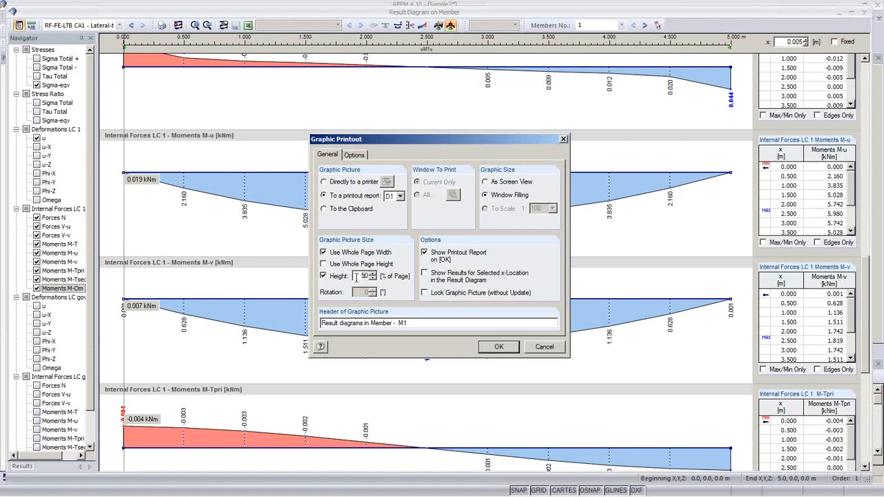
{"action": "left_click", "coordinate": [324, 264]}
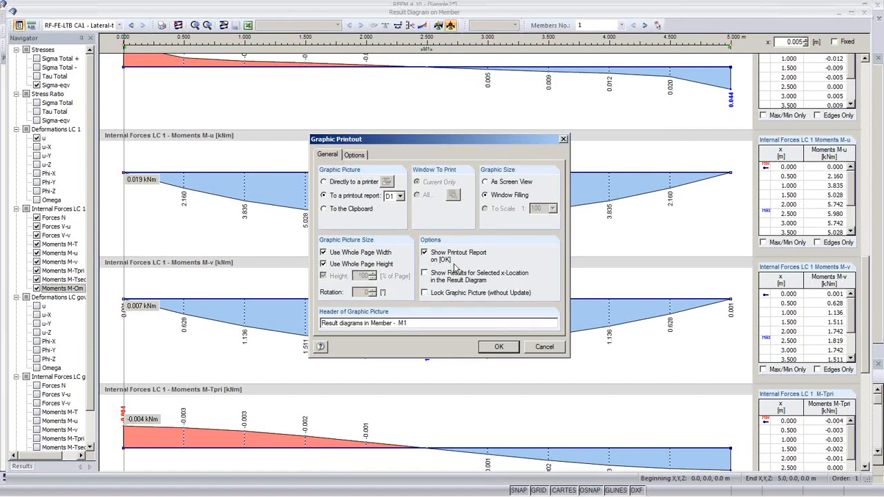
{"action": "left_click", "coordinate": [497, 346]}
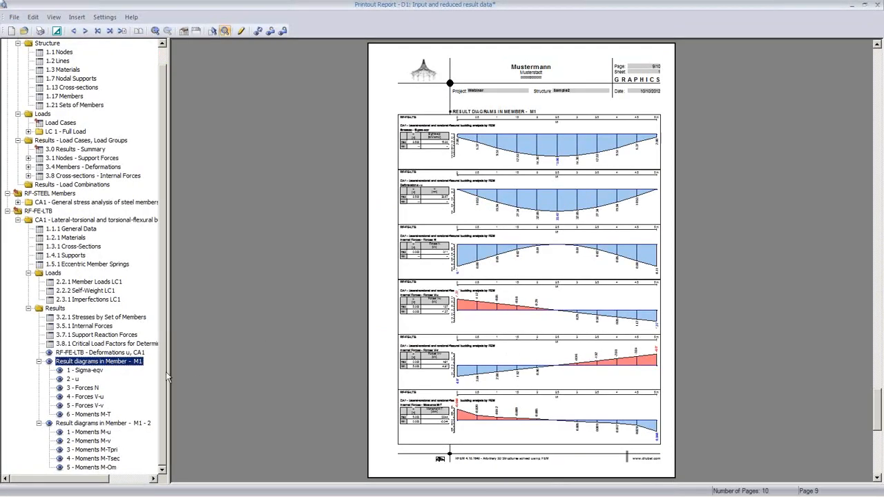
Step: Check both result diagram pages of member M1 in the report, and close the report and the result diagram window
{"action": "left_click", "coordinate": [82, 388]}
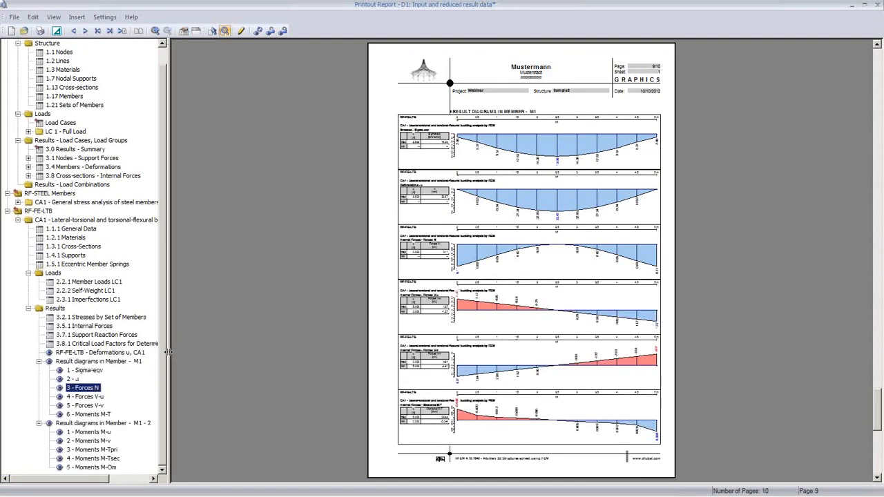
{"action": "left_click", "coordinate": [88, 432]}
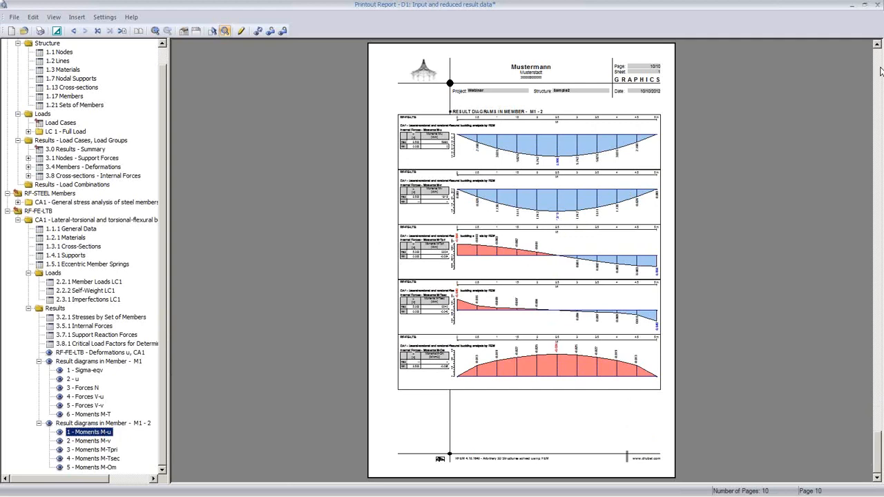
{"action": "left_click", "coordinate": [880, 6]}
{"action": "left_click", "coordinate": [408, 272]}
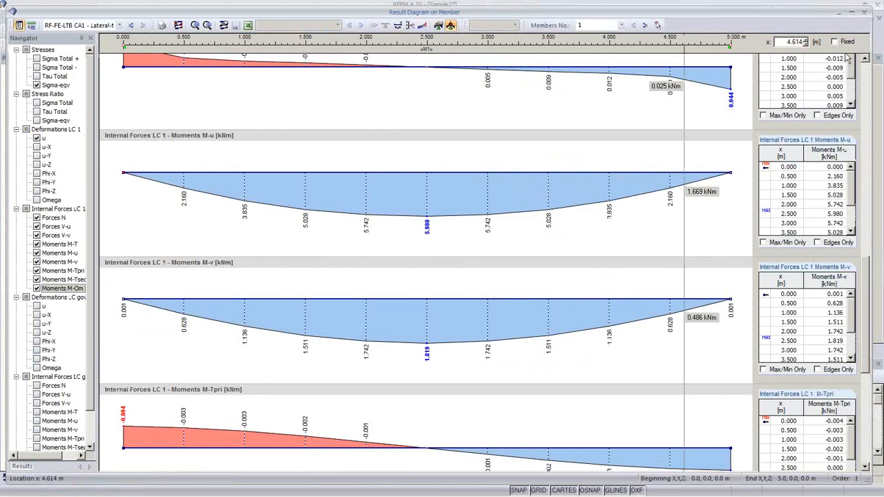
{"action": "left_click", "coordinate": [863, 12]}
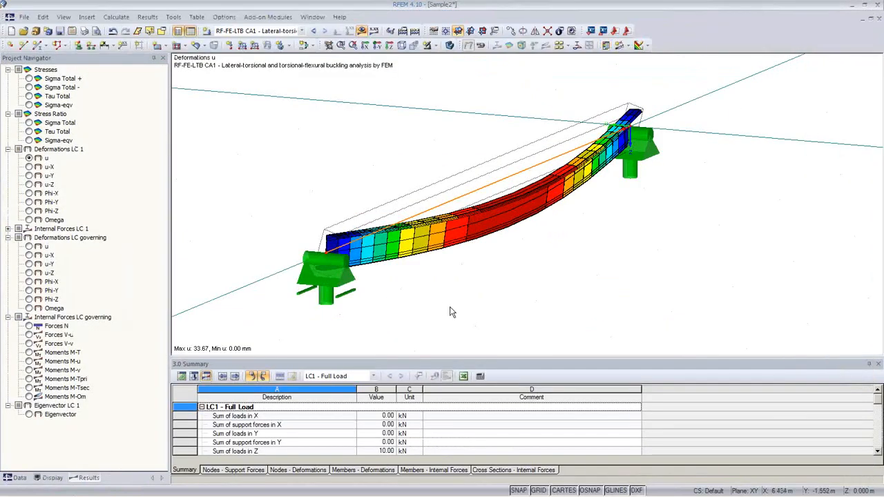
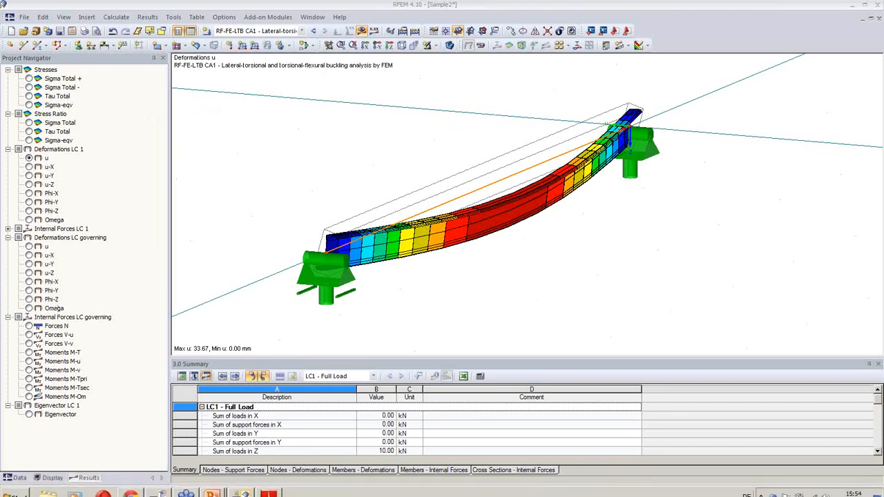
Step: Switch to section 10-2 in SHAPE-THIN, hide its results display and close the section properties table
{"action": "mouse_move", "coordinate": [242, 494]}
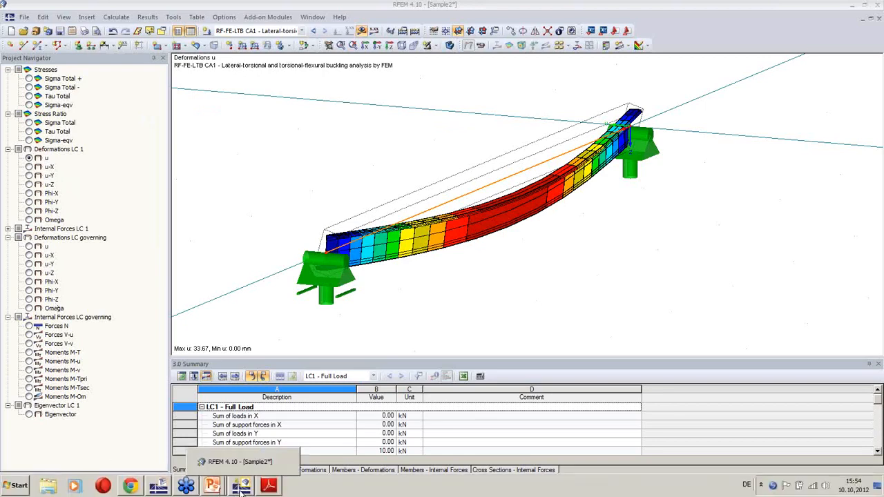
{"action": "mouse_move", "coordinate": [153, 489]}
{"action": "left_click", "coordinate": [159, 487]}
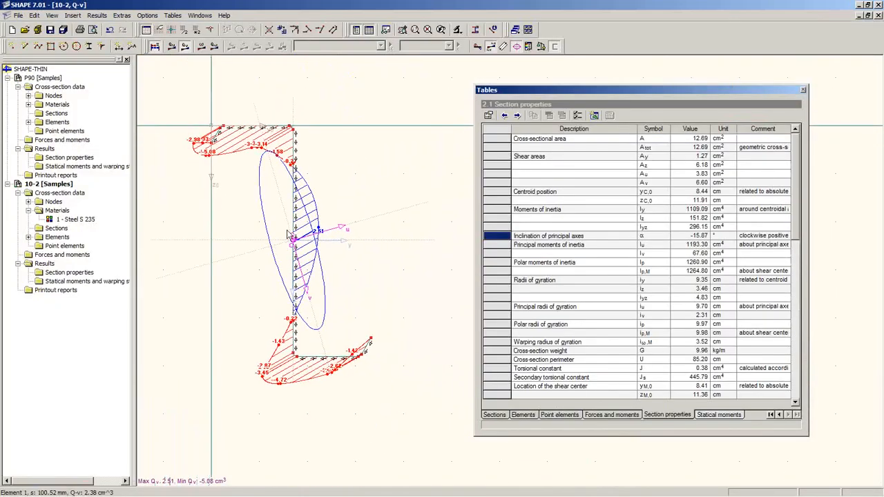
{"action": "left_click", "coordinate": [155, 46]}
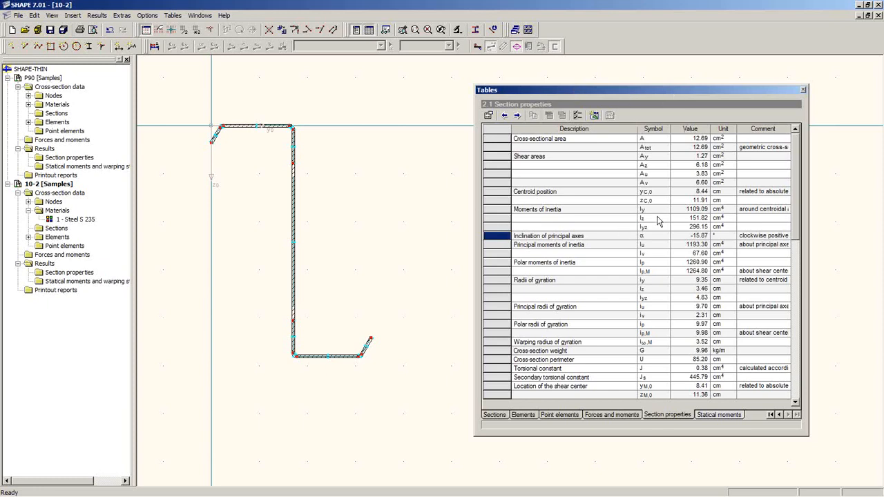
{"action": "key", "text": "alt+Tab"}
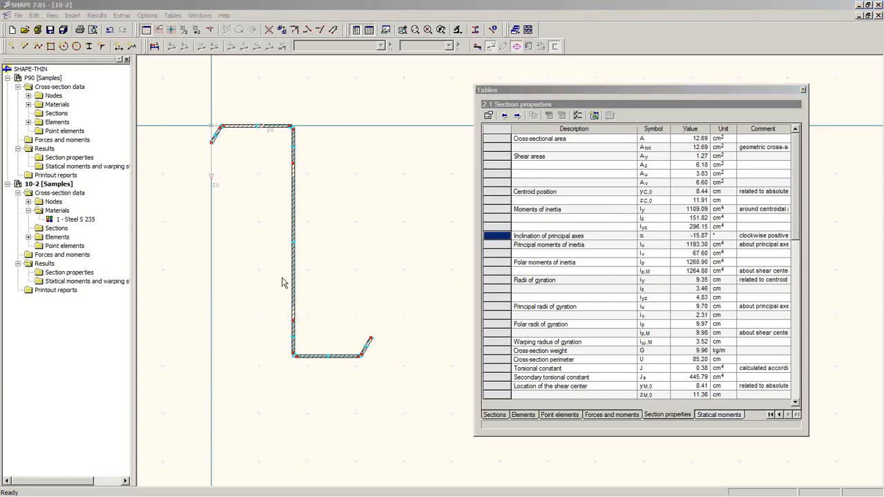
{"action": "left_click", "coordinate": [363, 256]}
{"action": "middle_click_drag", "start_coordinate": [359, 253], "coordinate": [339, 241]}
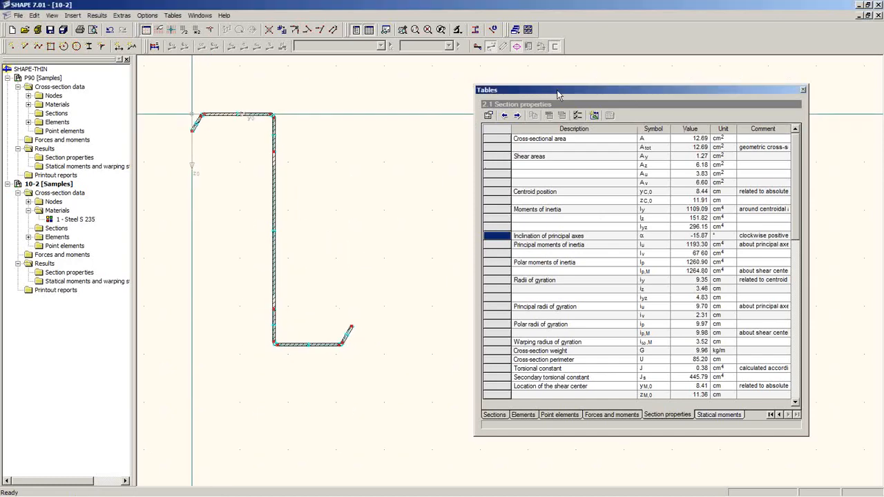
{"action": "left_click_drag", "start_coordinate": [558, 94], "coordinate": [361, 141]}
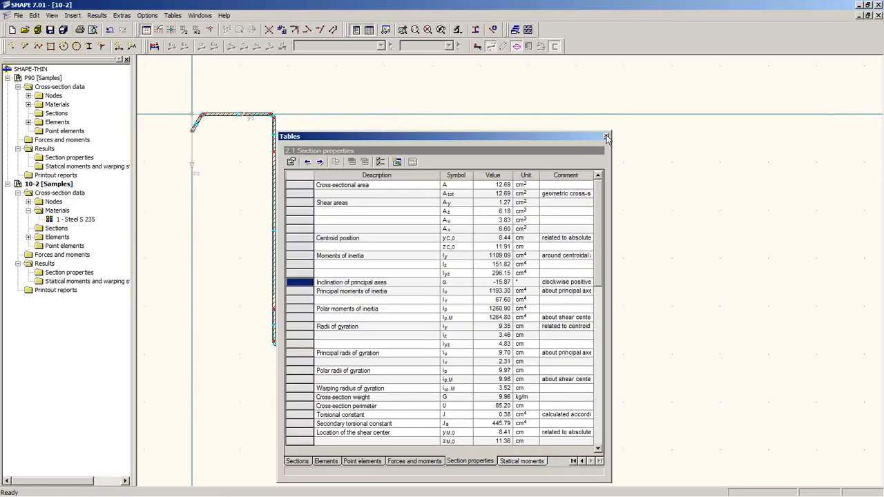
{"action": "left_click", "coordinate": [606, 136]}
{"action": "middle_click_drag", "start_coordinate": [335, 256], "coordinate": [394, 250]}
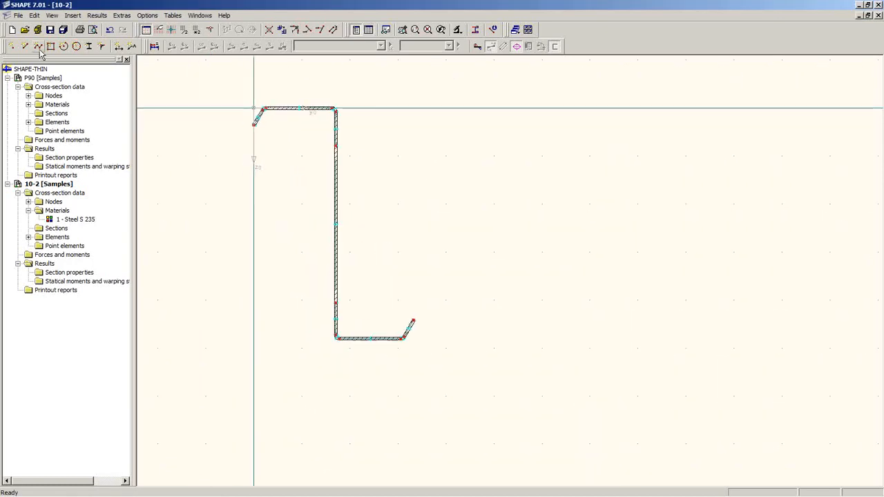
Step: In the general data of section 10-2, enable the limiting c/t check to DIN 18800, keeping the Elastic-Elastic method and the detail settings
{"action": "right_click", "coordinate": [38, 185]}
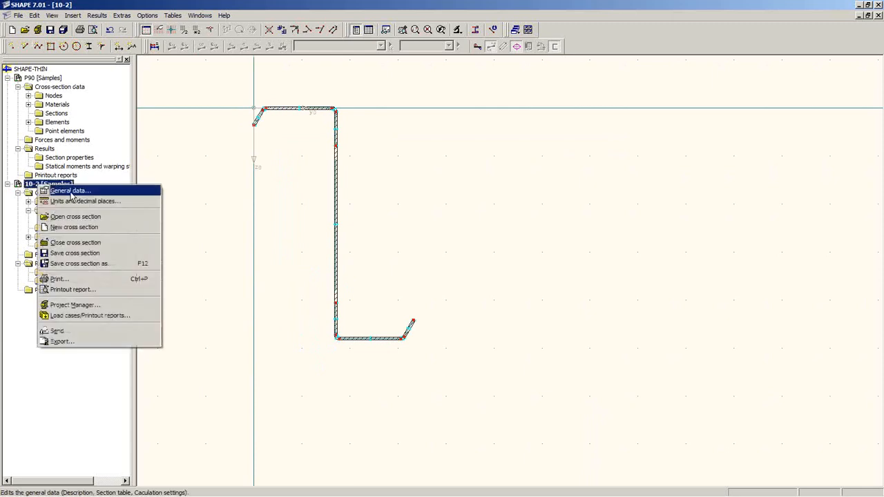
{"action": "left_click", "coordinate": [70, 191]}
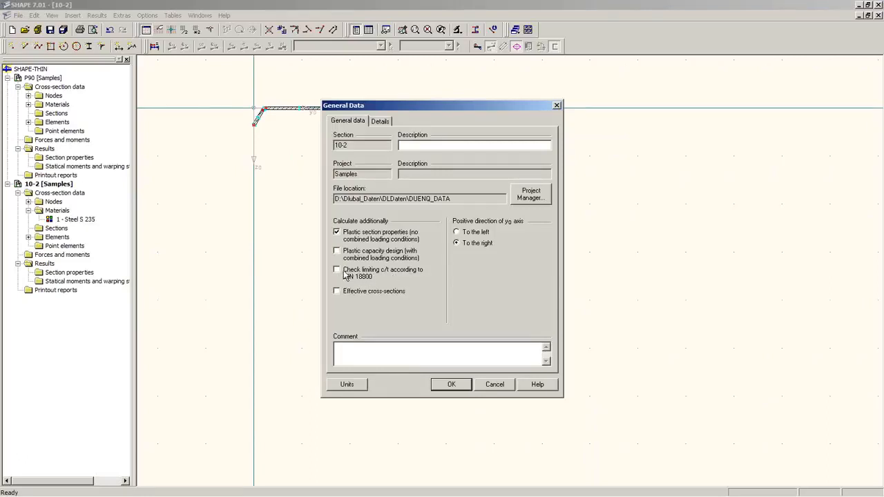
{"action": "left_click", "coordinate": [346, 275]}
{"action": "left_click", "coordinate": [407, 121]}
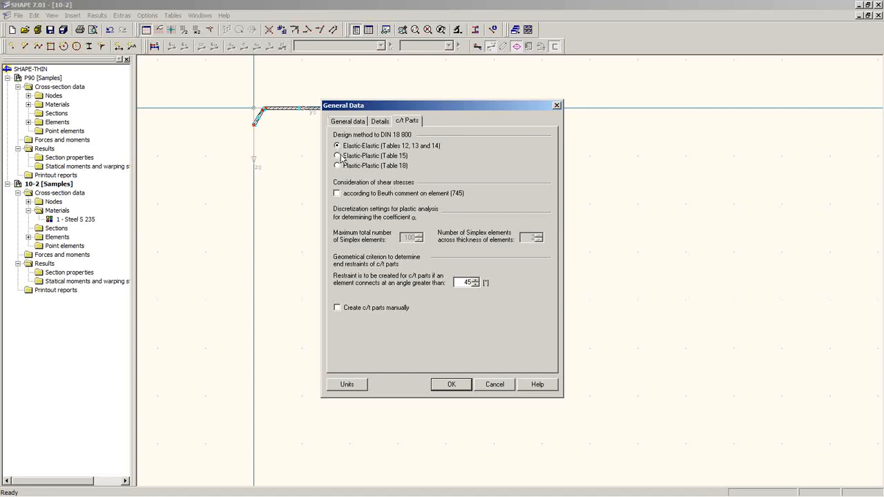
{"action": "left_click", "coordinate": [380, 122]}
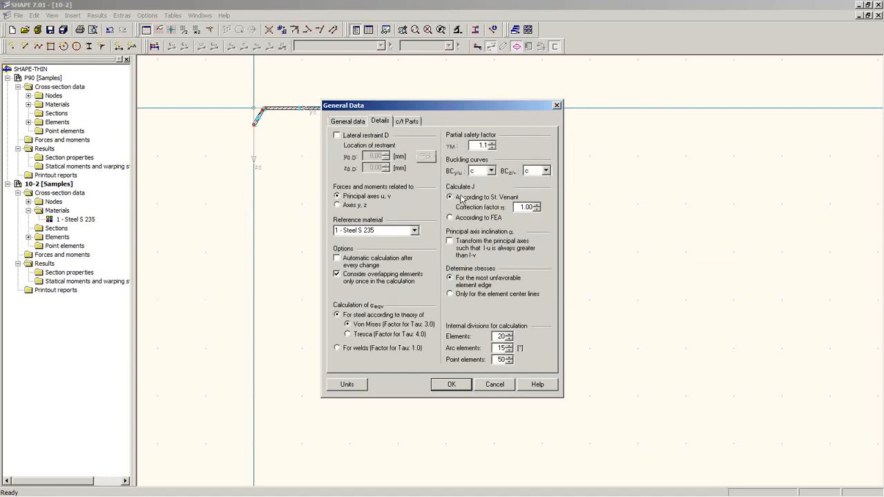
{"action": "left_click", "coordinate": [348, 121]}
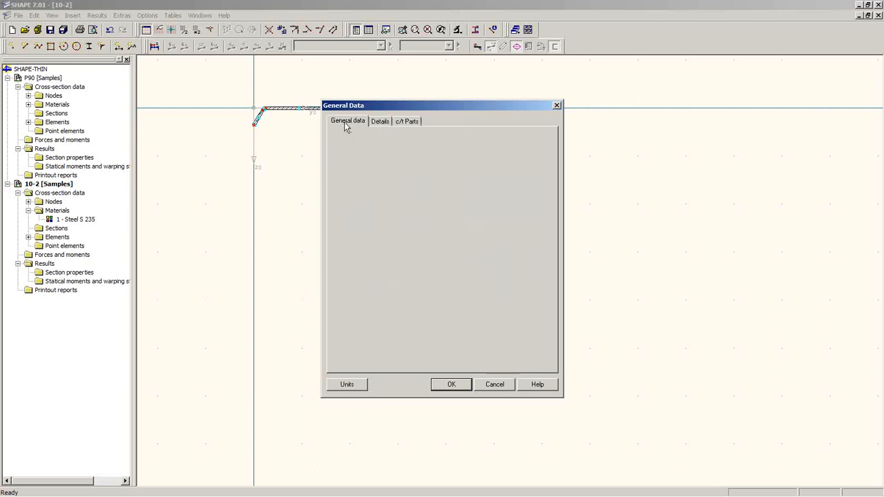
{"action": "left_click", "coordinate": [452, 385]}
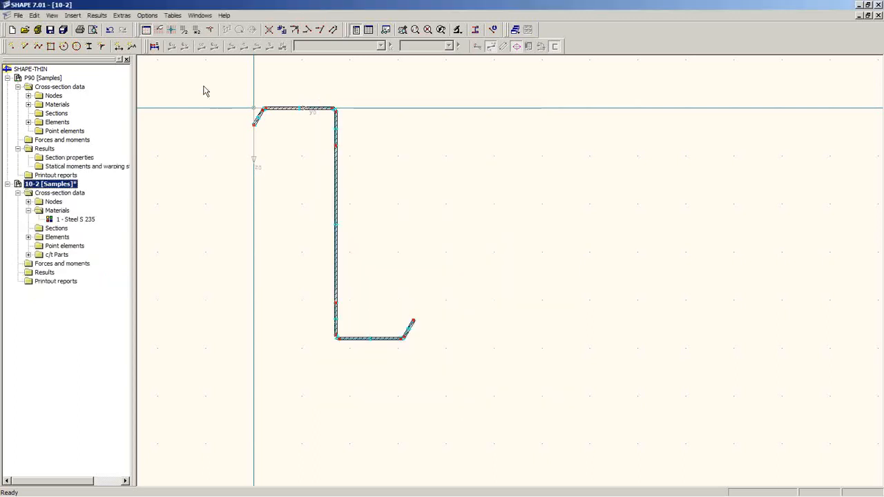
Step: Calculate section 10-2, display its results table and dock the table below the section drawing
{"action": "left_click", "coordinate": [154, 46]}
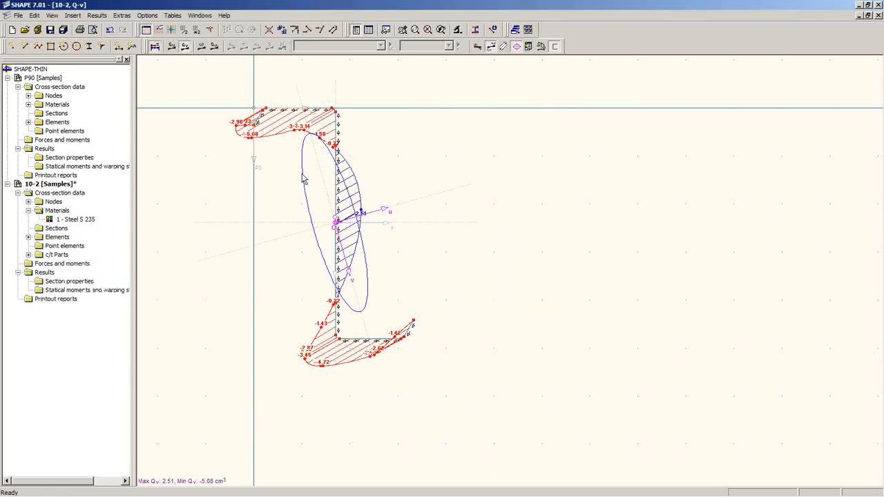
{"action": "left_click", "coordinate": [368, 29]}
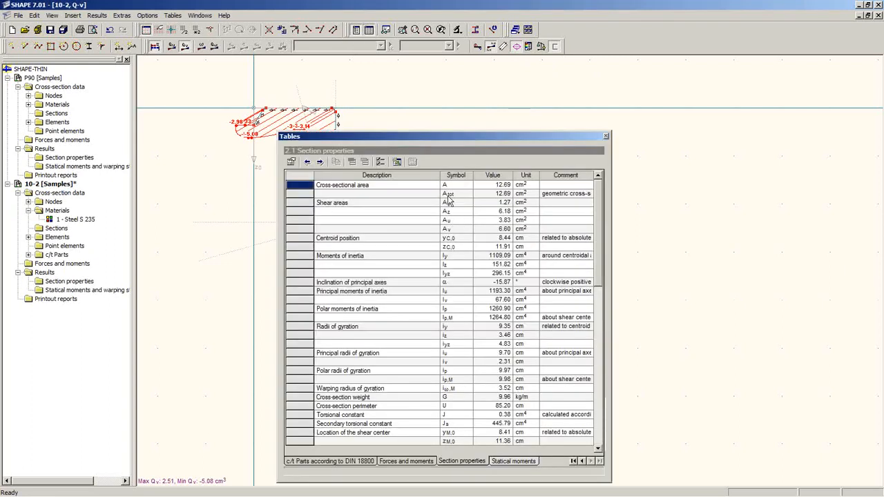
{"action": "double_click", "coordinate": [435, 137]}
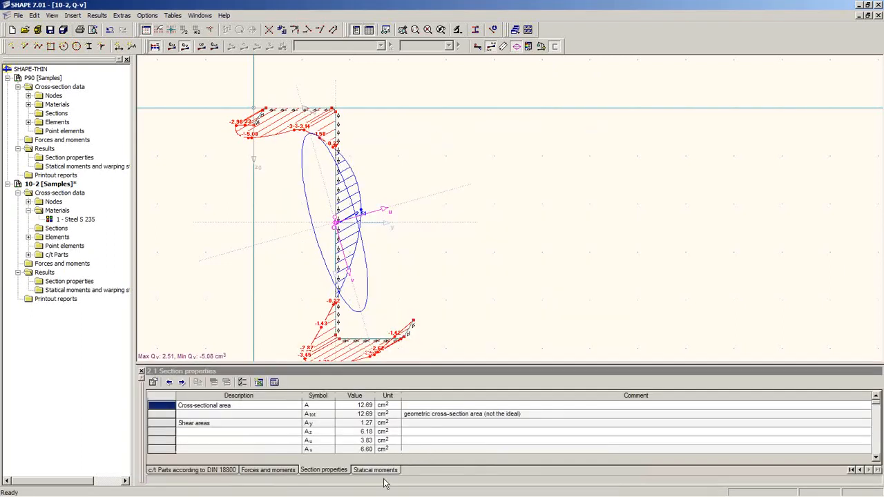
{"action": "middle_click_drag", "start_coordinate": [425, 277], "coordinate": [418, 236]}
{"action": "scroll", "coordinate": [417, 237], "scroll_direction": "up", "scroll_amount": 1}
{"action": "scroll", "coordinate": [419, 240], "scroll_direction": "down", "scroll_amount": 2}
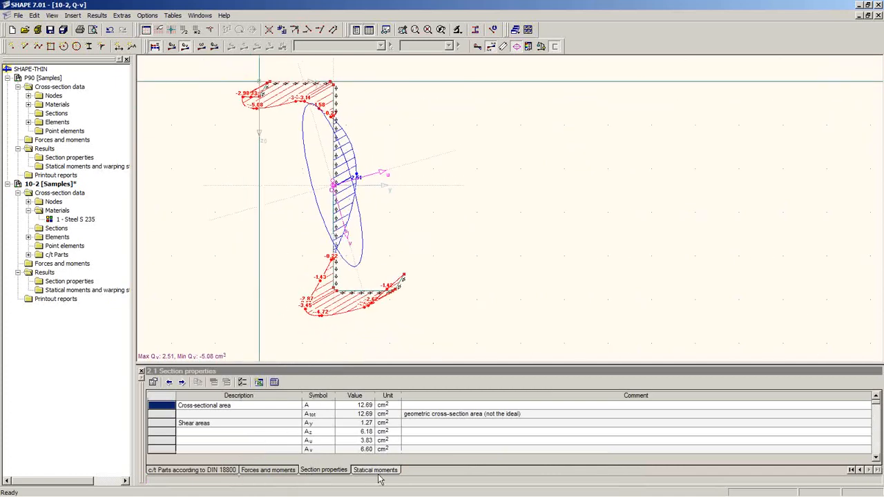
Step: In the forces and moments table, define location 1 at x = 0 mm with axial force N and shear forces Vu and Vv all 0 kN
{"action": "left_click", "coordinate": [280, 472]}
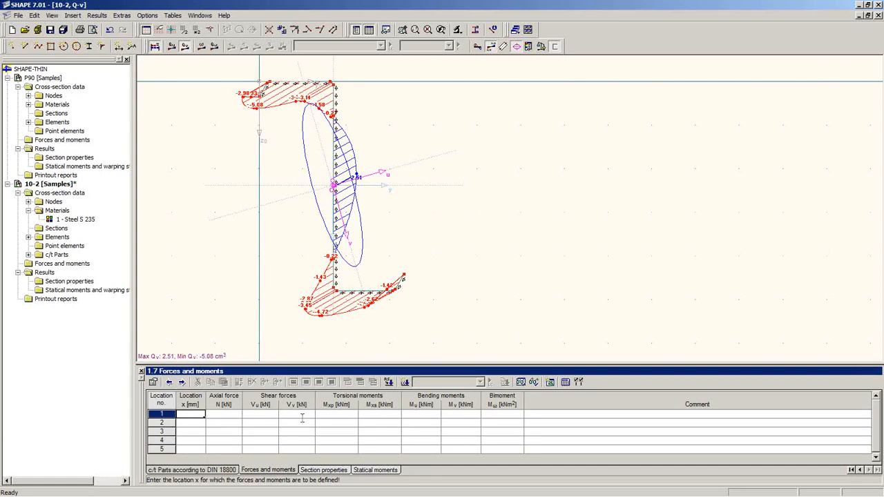
{"action": "type", "text": "0"}
{"action": "key", "text": "Tab"}
{"action": "type", "text": "0"}
{"action": "key", "text": "Tab"}
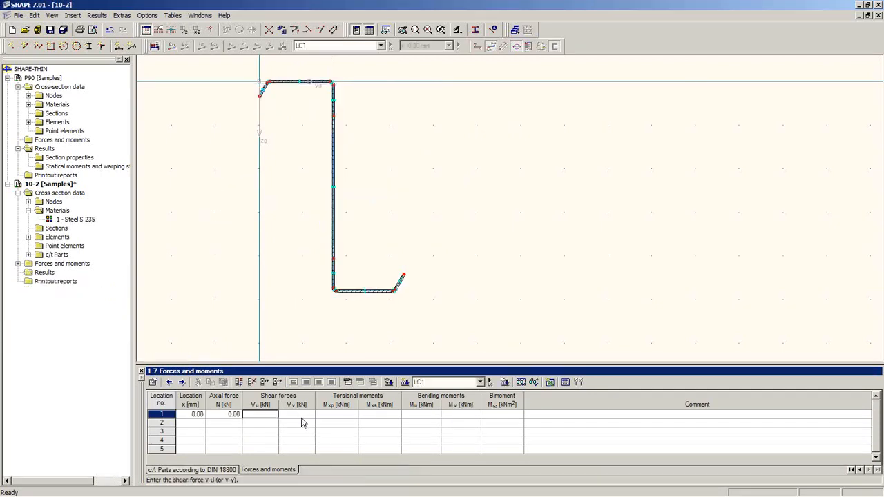
{"action": "type", "text": "0"}
{"action": "key", "text": "Tab"}
{"action": "type", "text": "0"}
{"action": "key", "text": "Tab"}
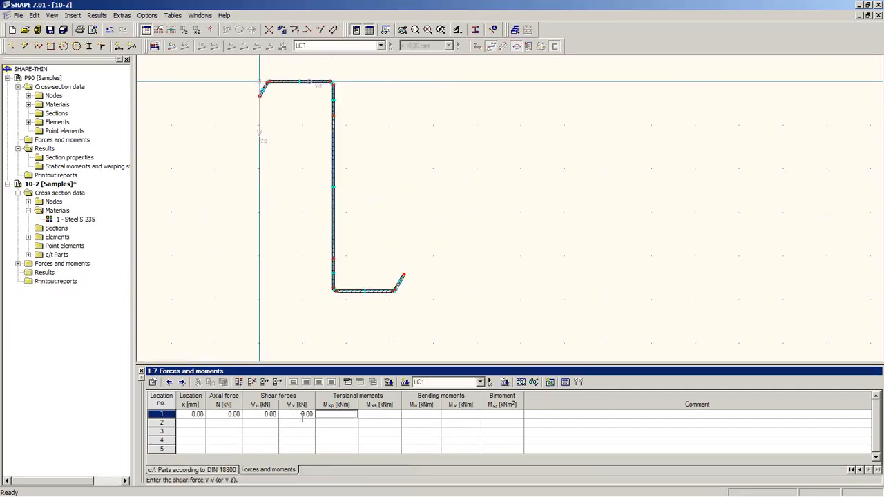
Step: At location 1, set both torsional moments to 0, bending moment Mu to 5 kNm, and Mv and the bimoment to 0
{"action": "type", "text": "0"}
{"action": "key", "text": "Tab"}
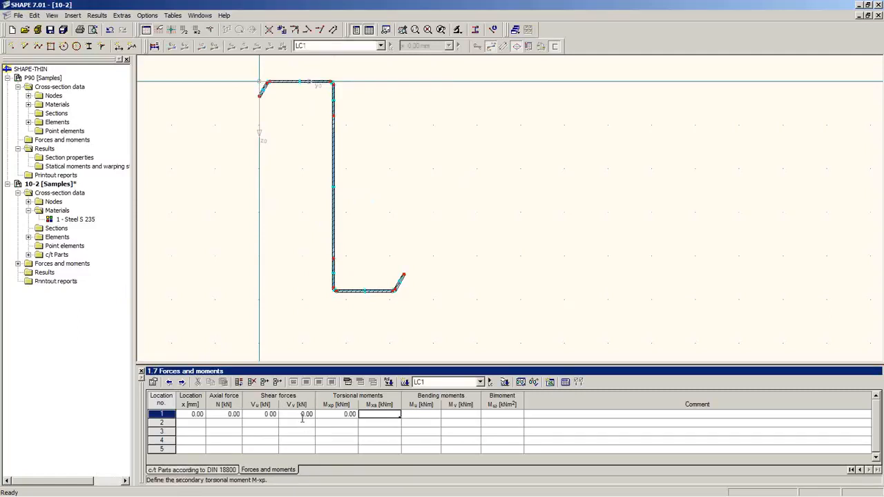
{"action": "type", "text": "0"}
{"action": "key", "text": "Tab"}
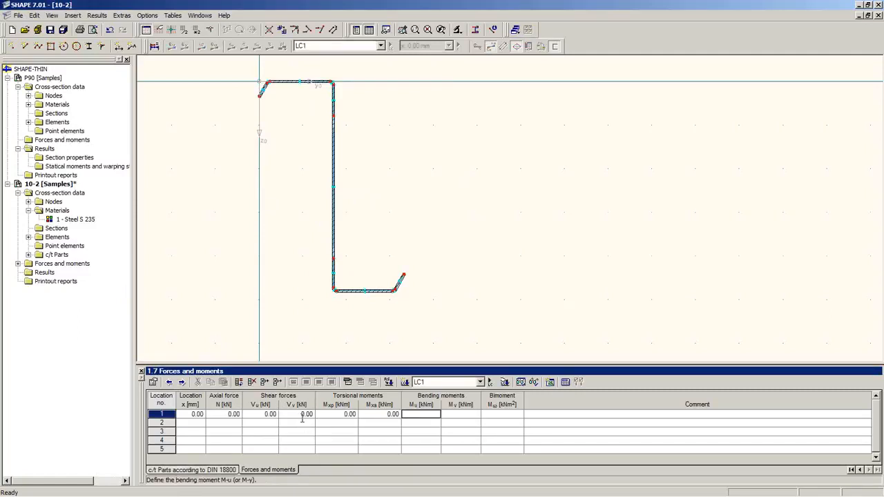
{"action": "type", "text": "5"}
{"action": "key", "text": "Tab"}
{"action": "type", "text": "0"}
{"action": "key", "text": "Tab"}
{"action": "type", "text": "0"}
{"action": "key", "text": "Tab"}
{"action": "type", "text": "0"}
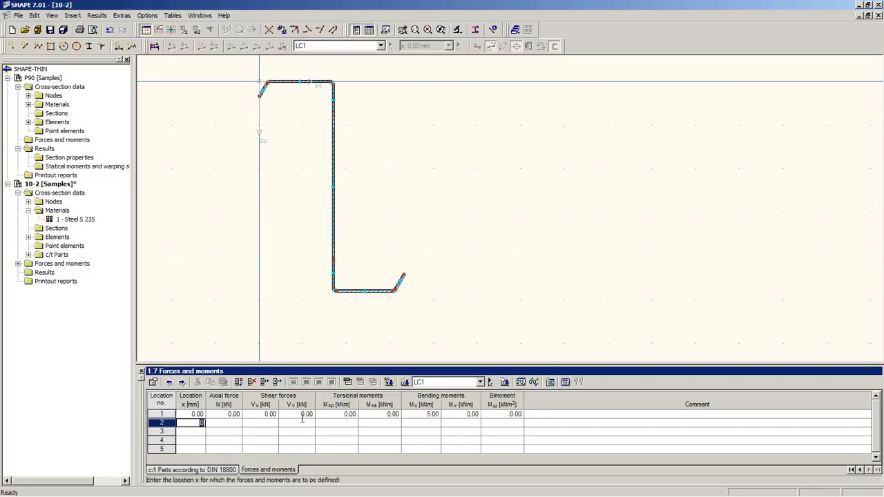
Step: Set the axial force at location 1 to -5 kN and calculate the section
{"action": "double_click", "coordinate": [237, 415]}
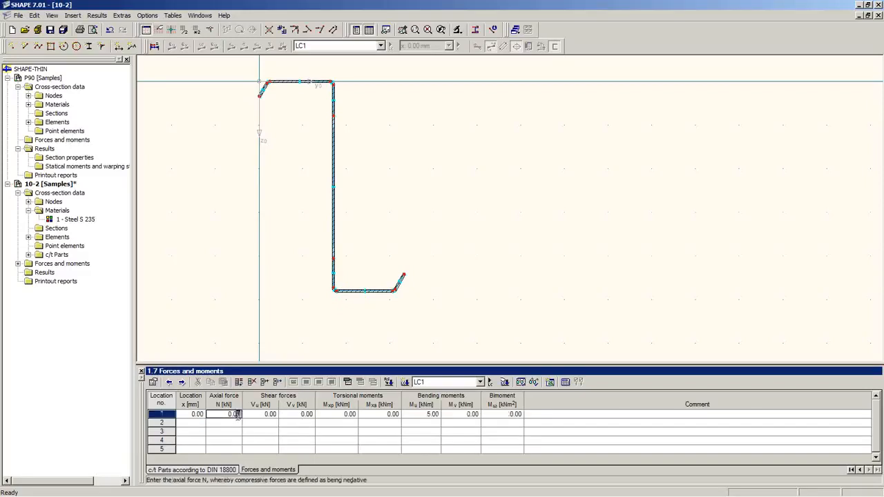
{"action": "key", "text": "Delete"}
{"action": "type", "text": "-5"}
{"action": "key", "text": "Tab"}
{"action": "left_click", "coordinate": [155, 46]}
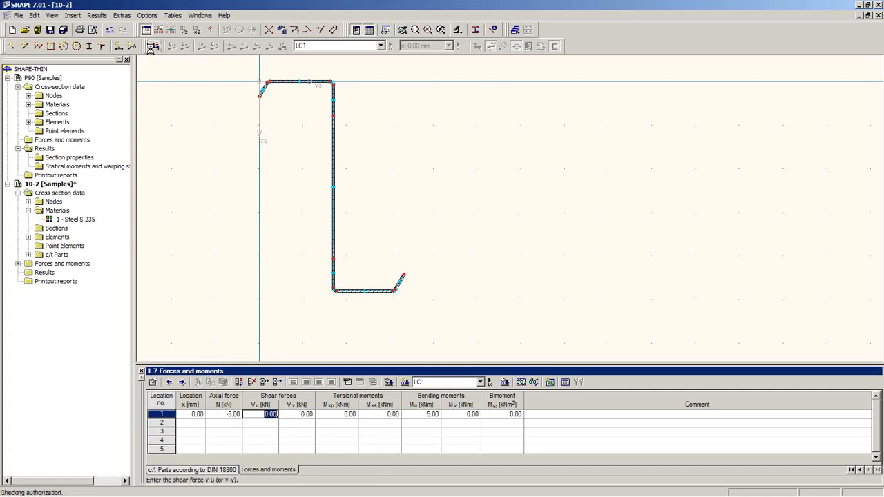
Step: Examine the c/t check results for all parts in an enlarged table, including restraint types and existing and limiting ratios, and shrink the table again
{"action": "left_click", "coordinate": [398, 471]}
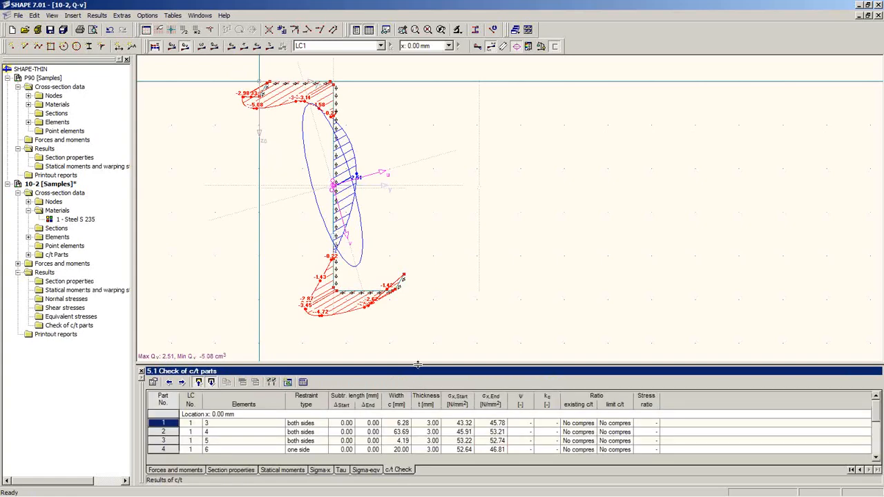
{"action": "left_click_drag", "start_coordinate": [414, 364], "coordinate": [404, 199]}
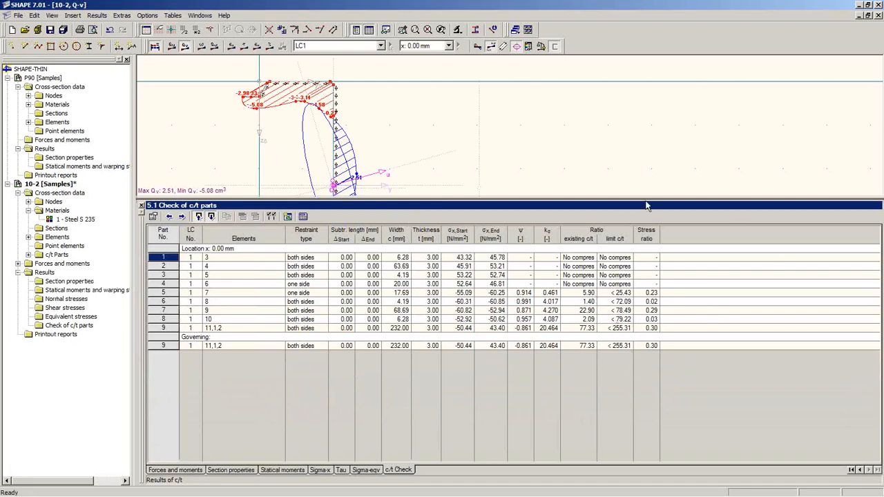
{"action": "left_click", "coordinate": [619, 302]}
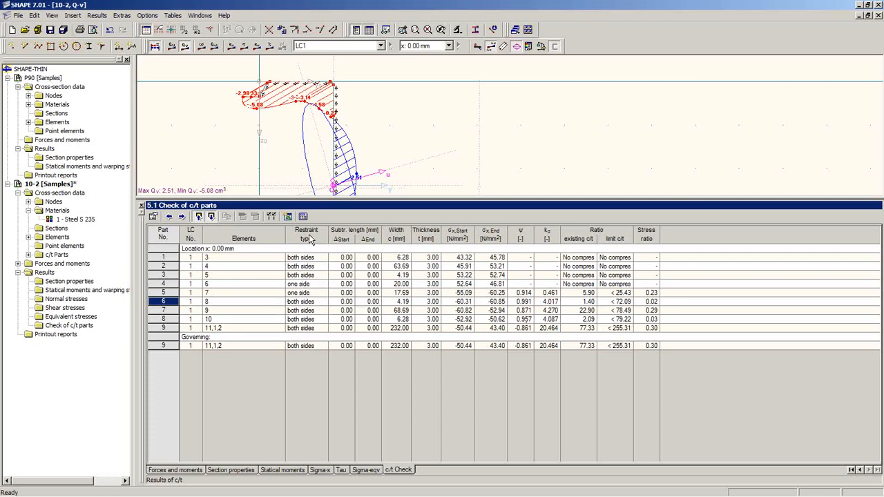
{"action": "left_click", "coordinate": [311, 259]}
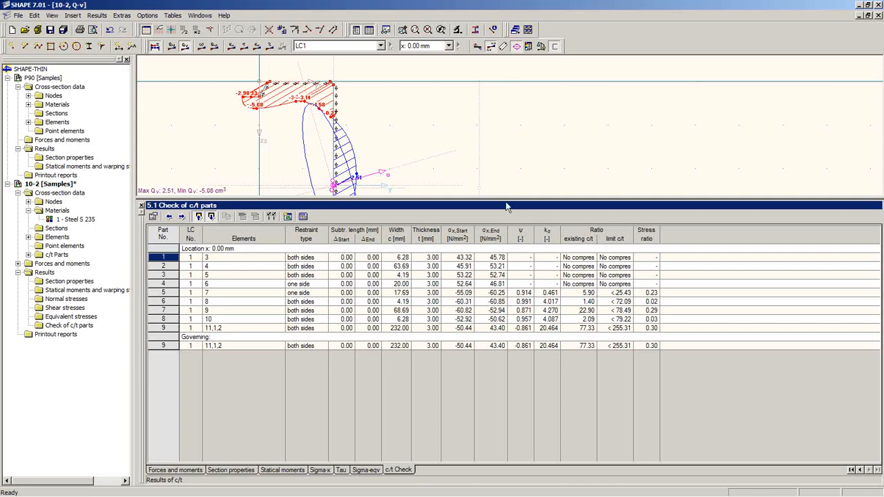
{"action": "left_click_drag", "start_coordinate": [506, 198], "coordinate": [505, 312]}
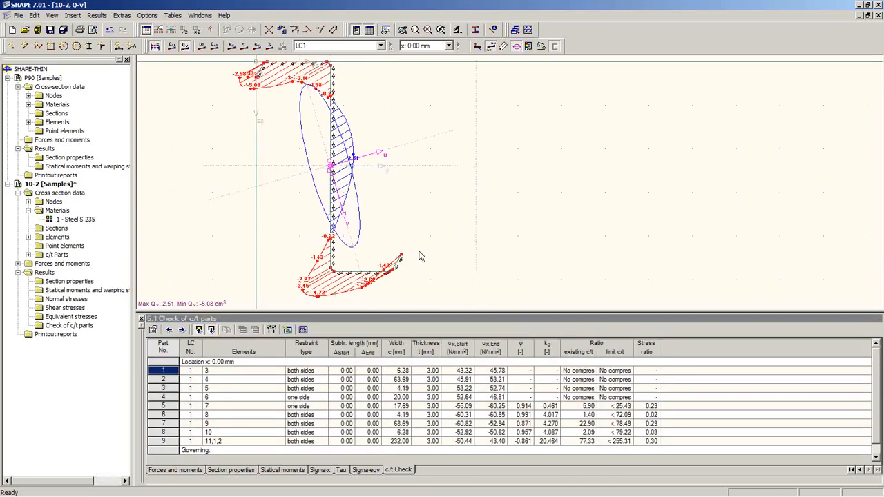
Step: In the general data of section 10-2, view the Simplex discretization settings for plastic capacity design, leaving that option disabled
{"action": "right_click", "coordinate": [48, 184]}
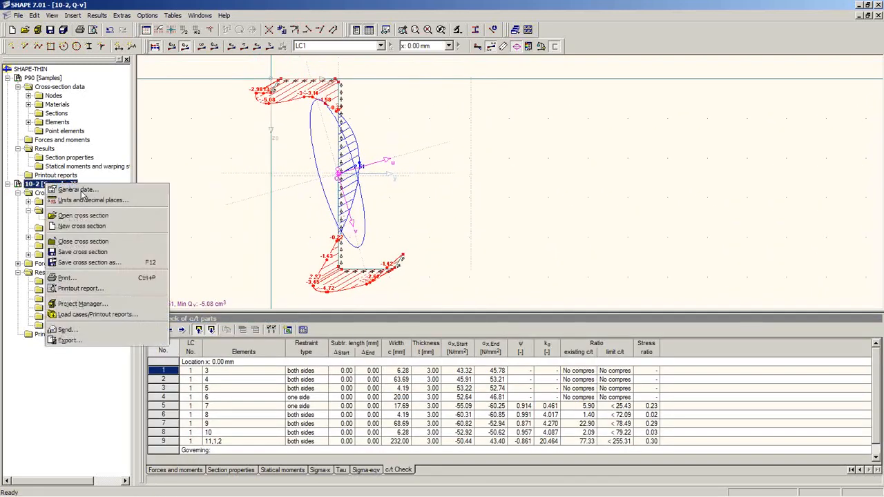
{"action": "left_click", "coordinate": [76, 189]}
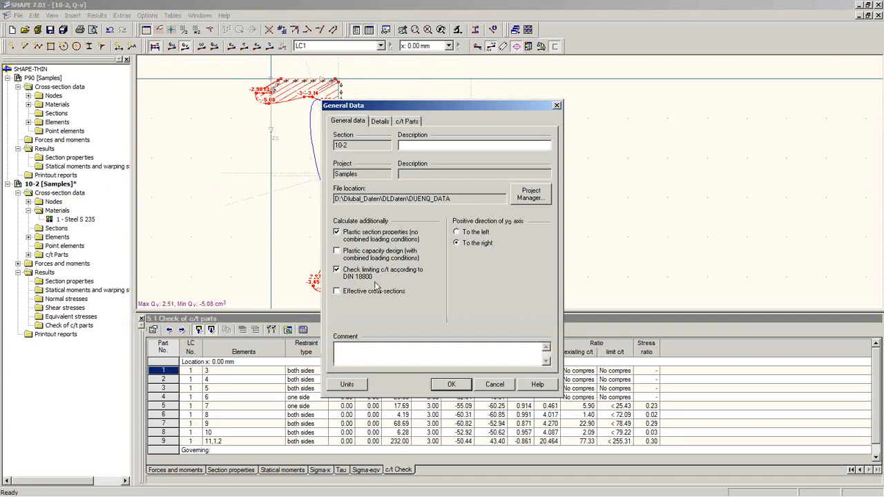
{"action": "left_click", "coordinate": [354, 256]}
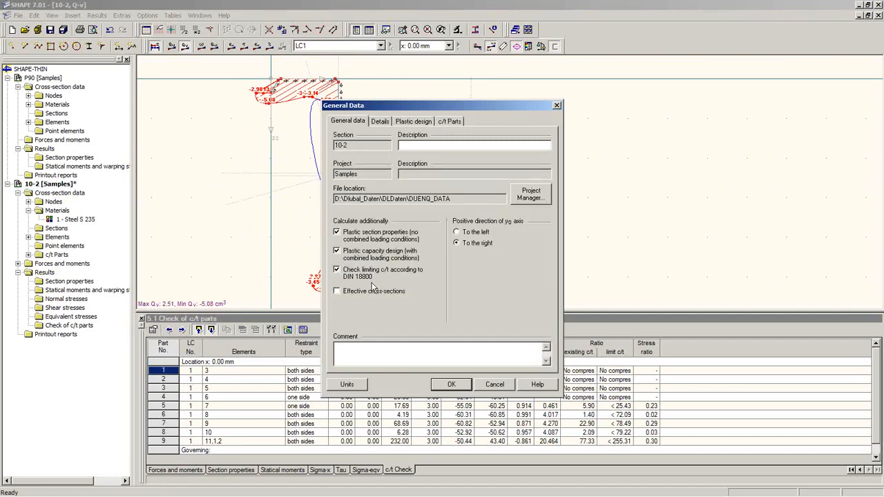
{"action": "left_click", "coordinate": [380, 254]}
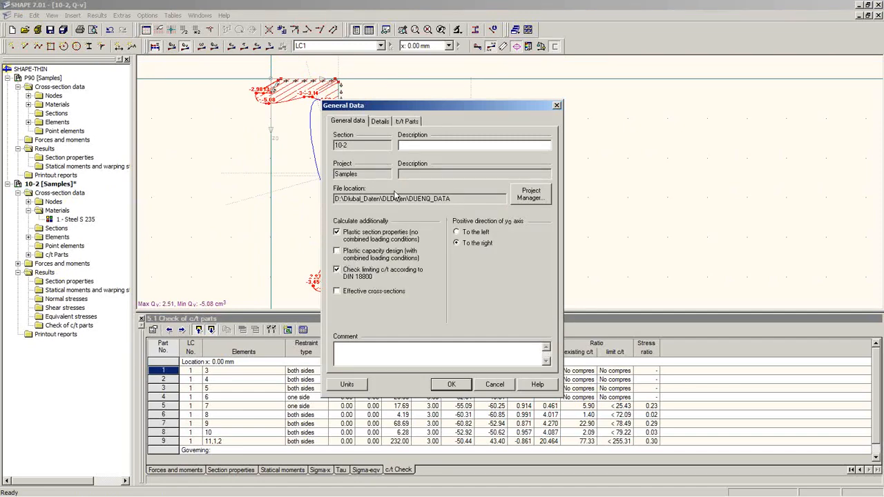
{"action": "left_click", "coordinate": [345, 248]}
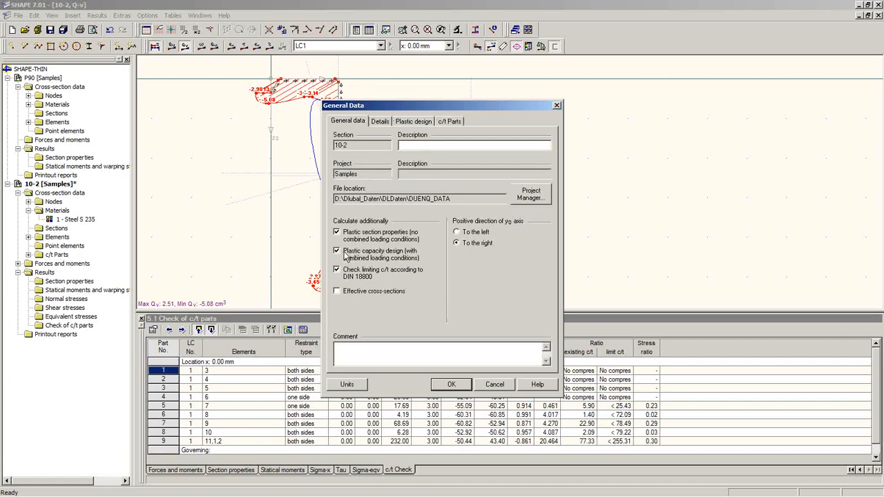
{"action": "left_click", "coordinate": [415, 122]}
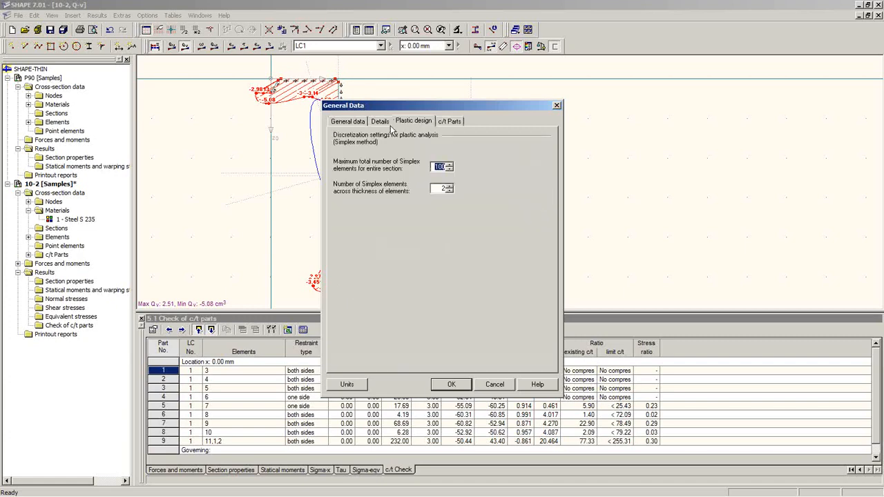
{"action": "left_click", "coordinate": [360, 123]}
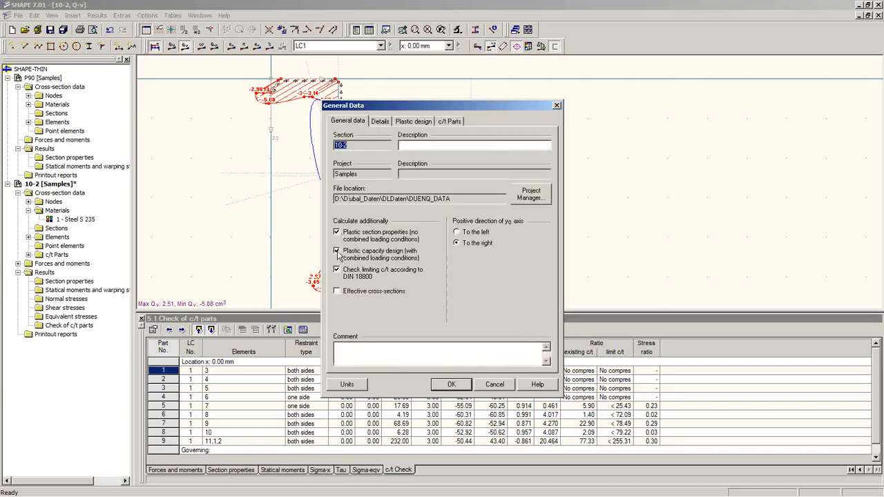
{"action": "left_click", "coordinate": [336, 252]}
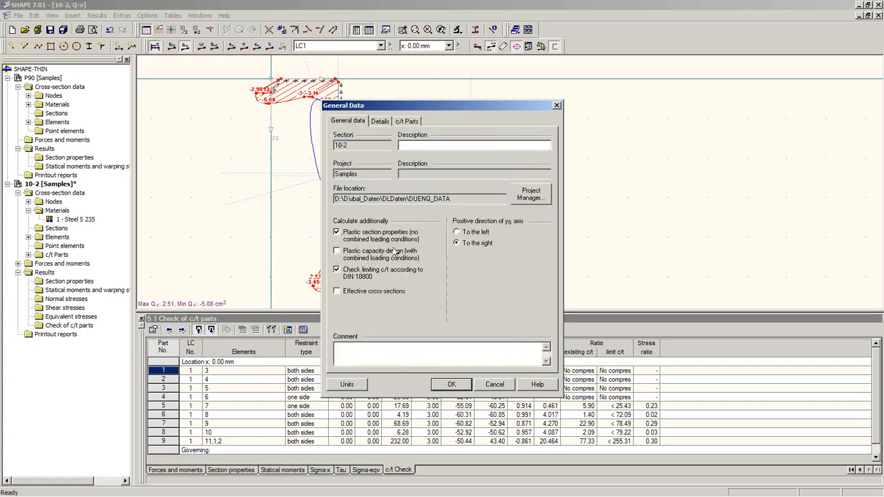
Step: Enable the effective cross-sections calculation with EN 1999-1-1:2007 as the design code, and apply the general data
{"action": "left_click", "coordinate": [336, 292]}
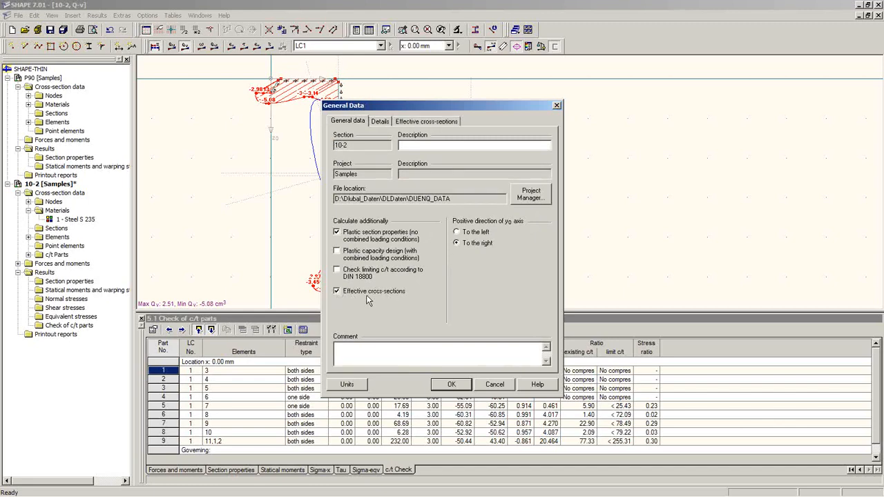
{"action": "left_click", "coordinate": [427, 123]}
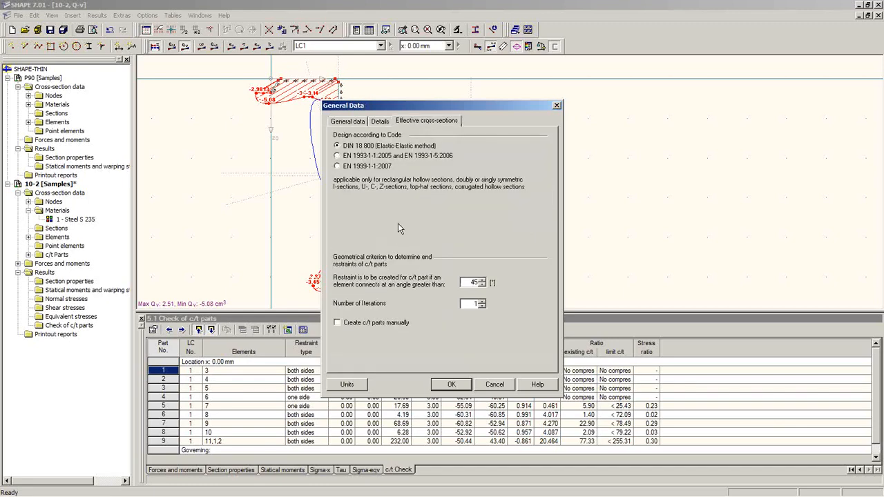
{"action": "left_click", "coordinate": [337, 156]}
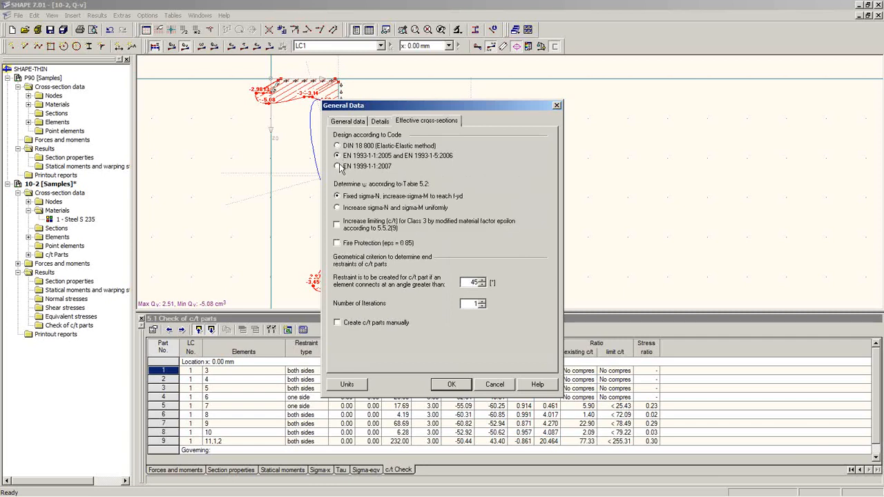
{"action": "left_click", "coordinate": [338, 167]}
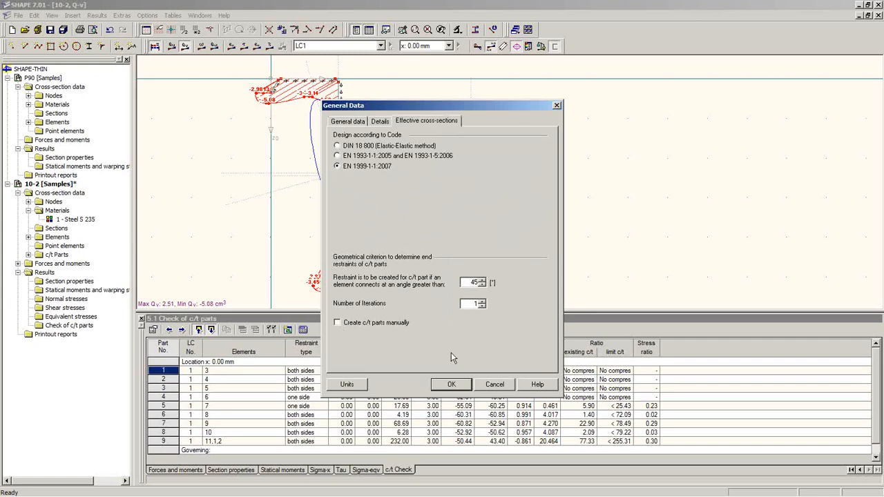
{"action": "left_click", "coordinate": [451, 384]}
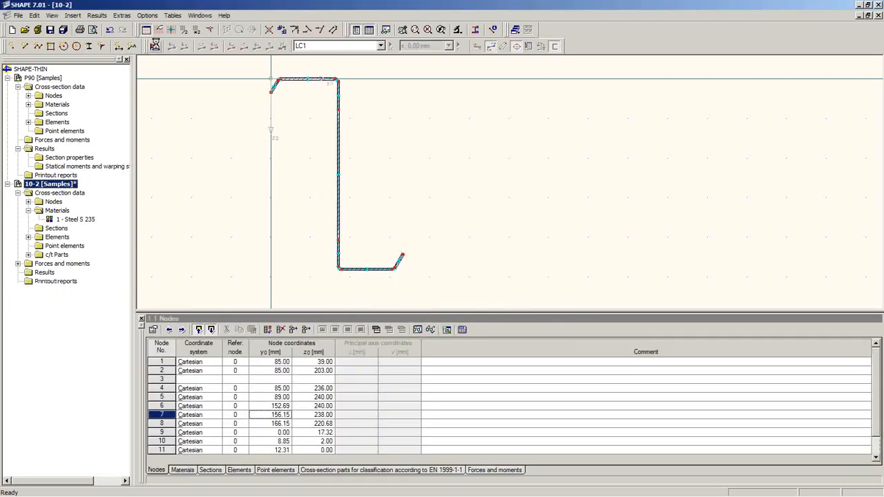
Step: Run the calculation of section 10-2, declining separate load cases with N, Mu and Mv
{"action": "left_click", "coordinate": [153, 44]}
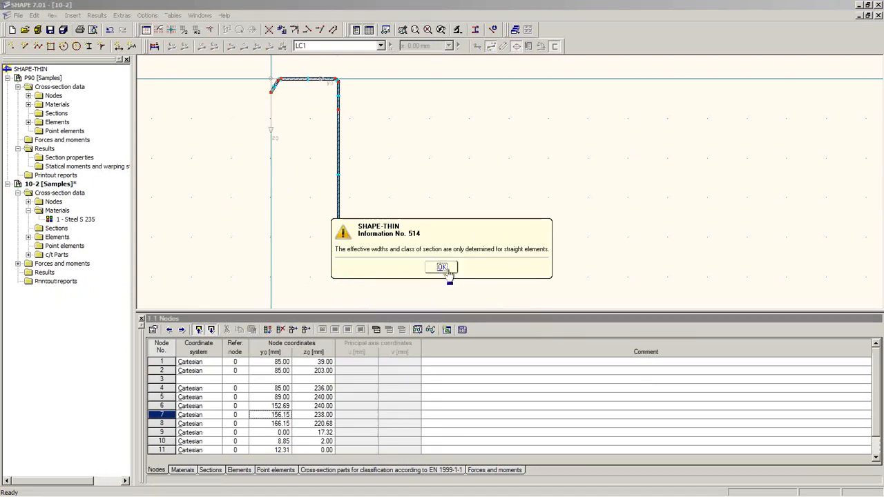
{"action": "left_click", "coordinate": [442, 267]}
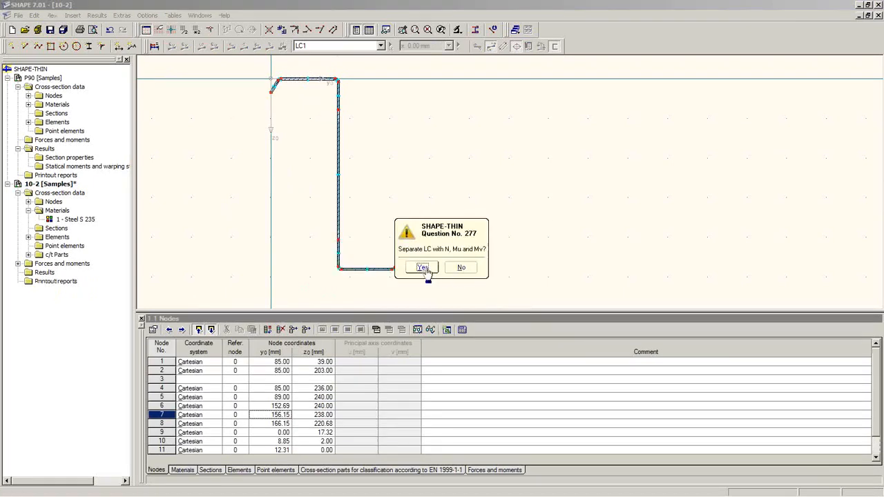
{"action": "left_click", "coordinate": [459, 268]}
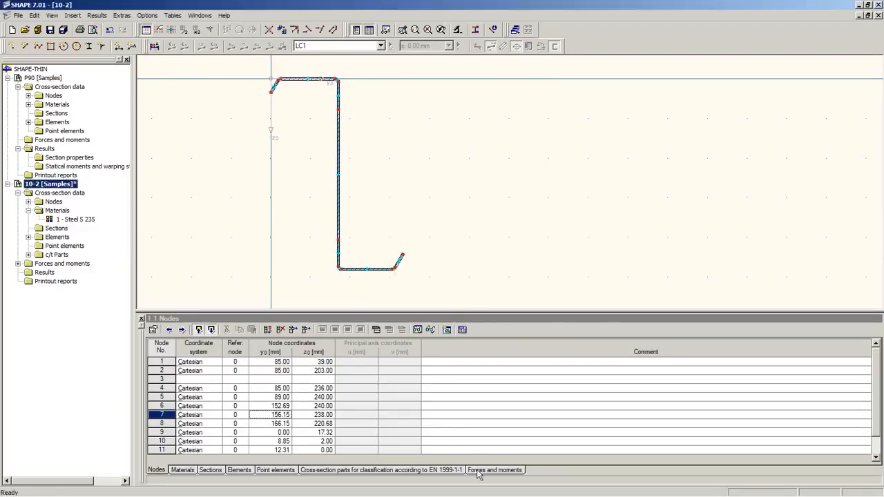
Step: Show the table of cross-section parts for classification according to EN 1999-1-1 and enlarge it to view every part
{"action": "left_click", "coordinate": [433, 470]}
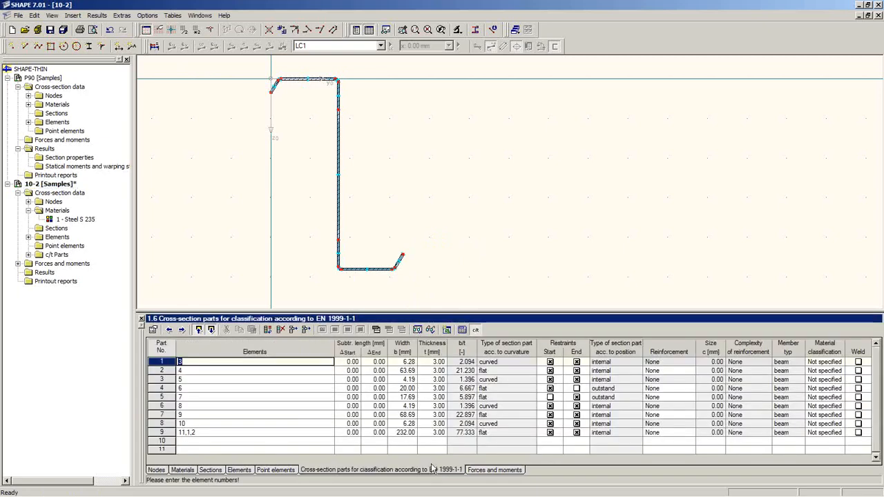
{"action": "left_click_drag", "start_coordinate": [415, 312], "coordinate": [409, 192]}
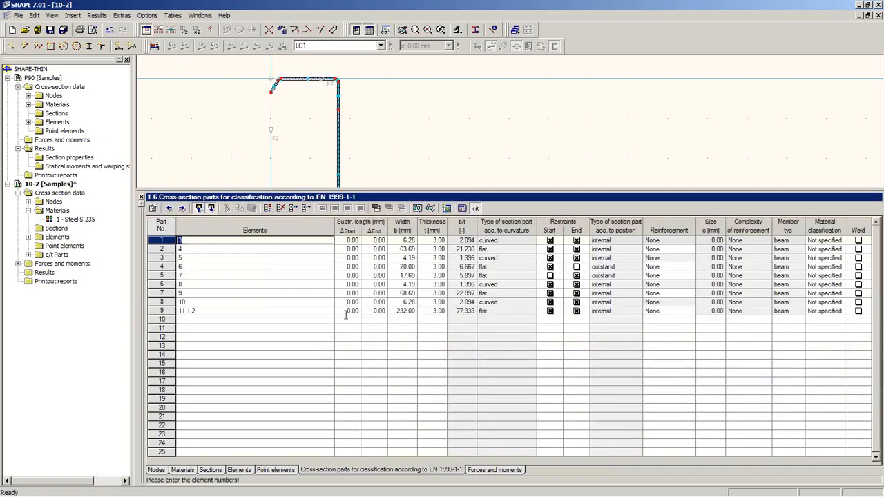
Step: Examine the upper flange of section 10-2 in the drawing, including its rounded corners and inclined lip
{"action": "left_click", "coordinate": [327, 90]}
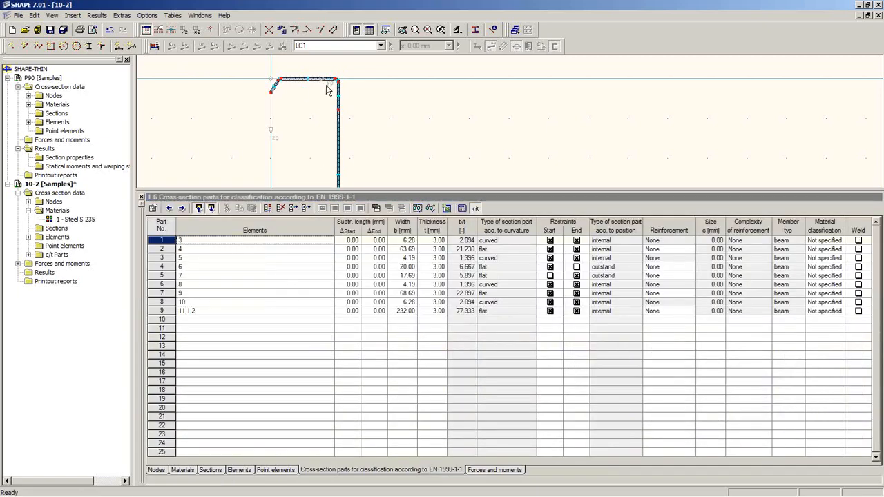
{"action": "scroll", "coordinate": [329, 92], "scroll_direction": "up", "scroll_amount": 2}
{"action": "scroll", "coordinate": [330, 91], "scroll_direction": "up", "scroll_amount": 2}
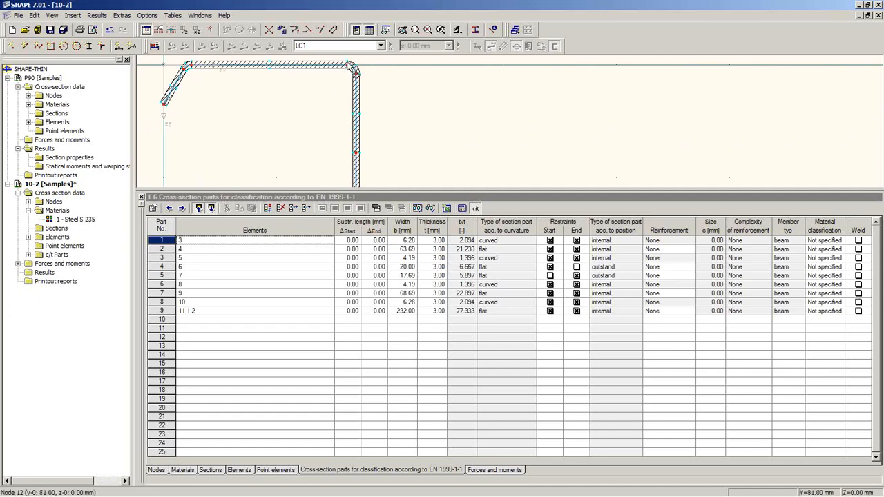
{"action": "mouse_move", "coordinate": [327, 93]}
{"action": "middle_mouse_down"}
{"action": "mouse_move", "coordinate": [321, 134]}
{"action": "mouse_move", "coordinate": [334, 134]}
{"action": "middle_mouse_up"}
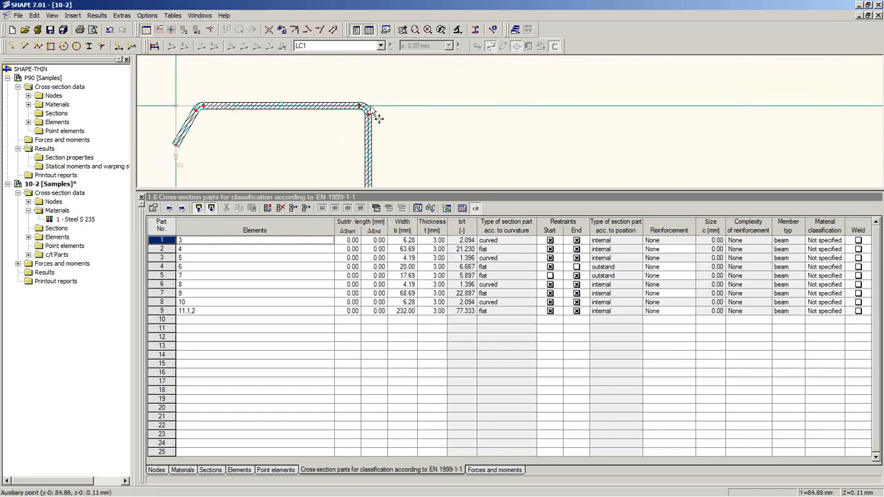
{"action": "scroll", "coordinate": [359, 103], "scroll_direction": "up", "scroll_amount": 3}
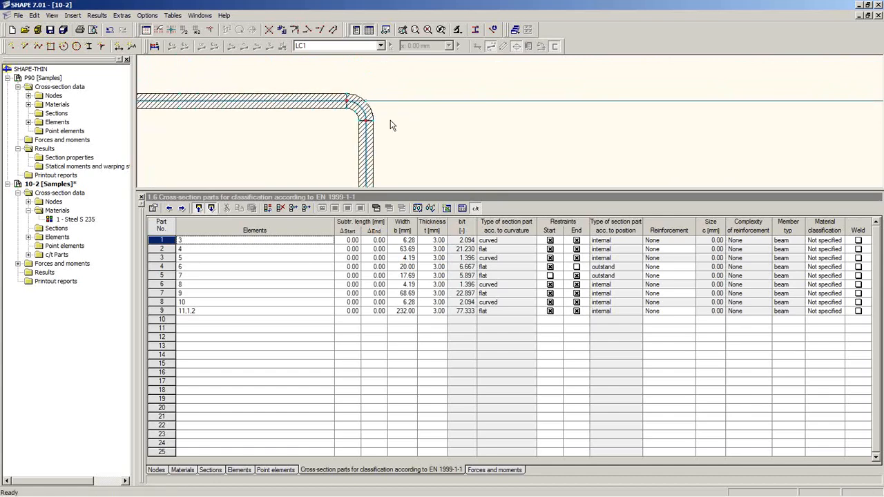
{"action": "scroll", "coordinate": [390, 130], "scroll_direction": "down", "scroll_amount": 2}
{"action": "scroll", "coordinate": [390, 128], "scroll_direction": "down", "scroll_amount": 1}
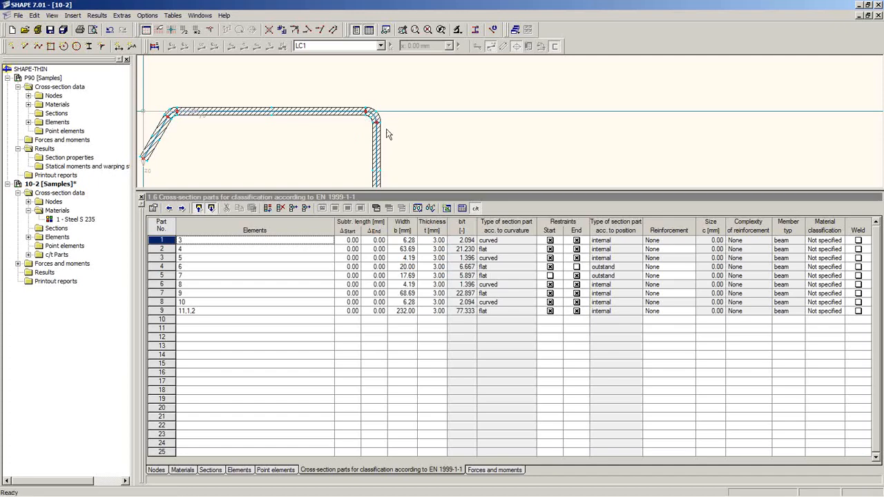
{"action": "middle_click_drag", "start_coordinate": [306, 139], "coordinate": [332, 117]}
{"action": "scroll", "coordinate": [197, 126], "scroll_direction": "up", "scroll_amount": 4}
{"action": "middle_click_drag", "start_coordinate": [196, 126], "coordinate": [236, 157]}
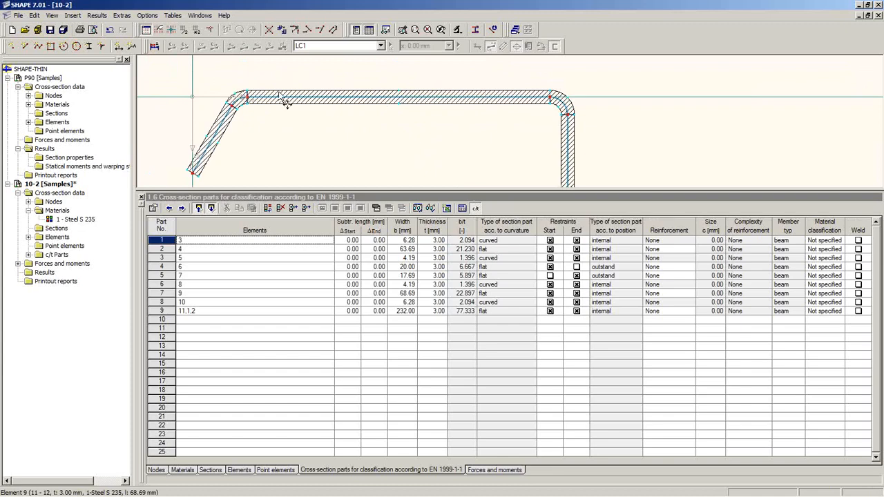
{"action": "mouse_move", "coordinate": [285, 100]}
Step: Check the curvature type and material classification of cross-section parts 1 to 3 of section 10-2
{"action": "left_click", "coordinate": [506, 250]}
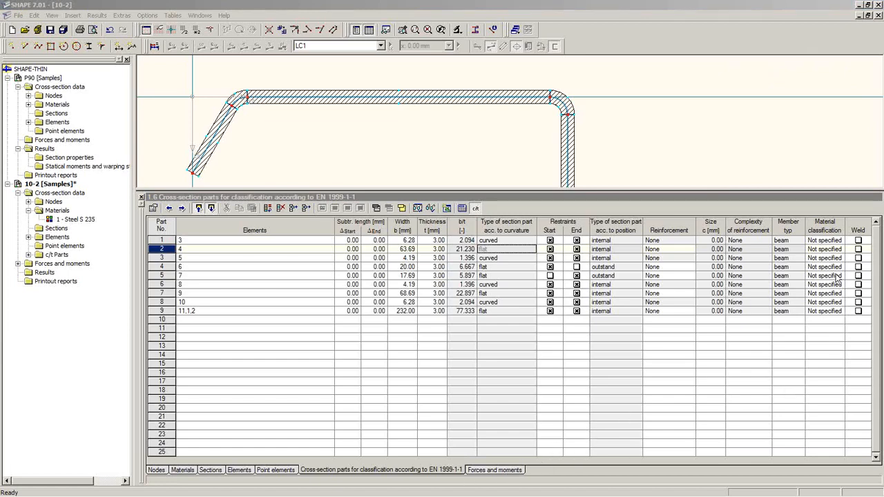
{"action": "left_click", "coordinate": [821, 250]}
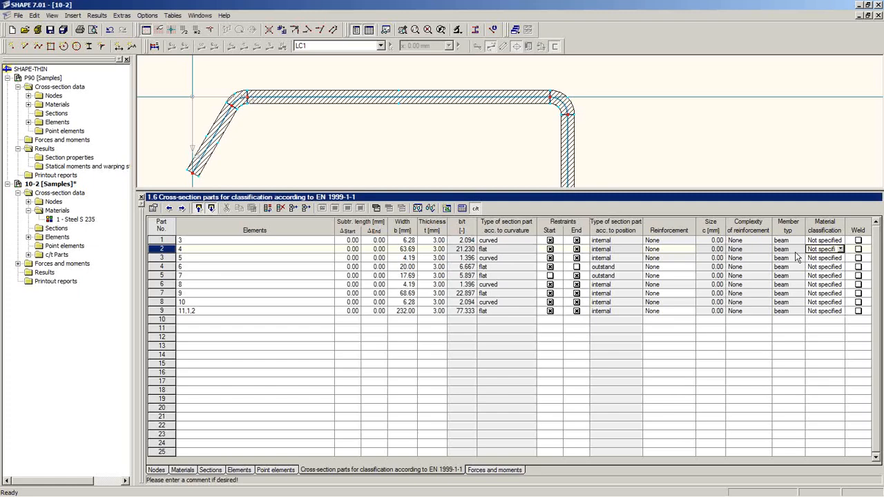
{"action": "left_click", "coordinate": [514, 259]}
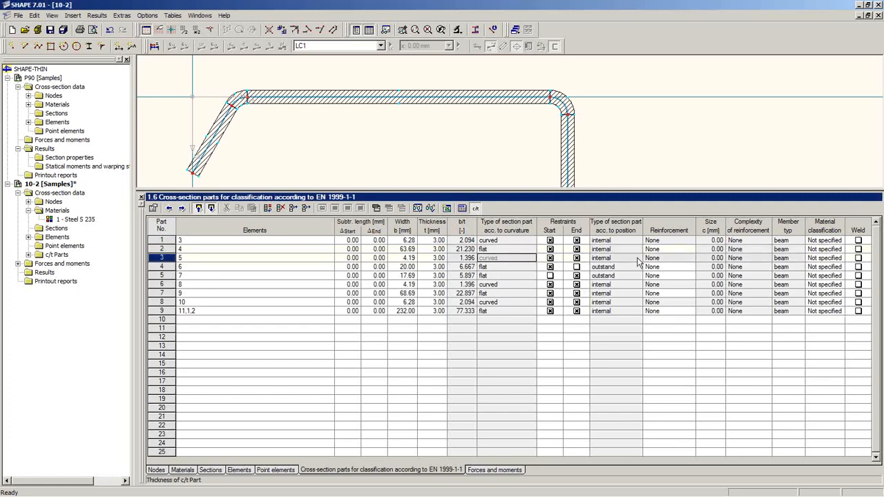
{"action": "left_click", "coordinate": [832, 240]}
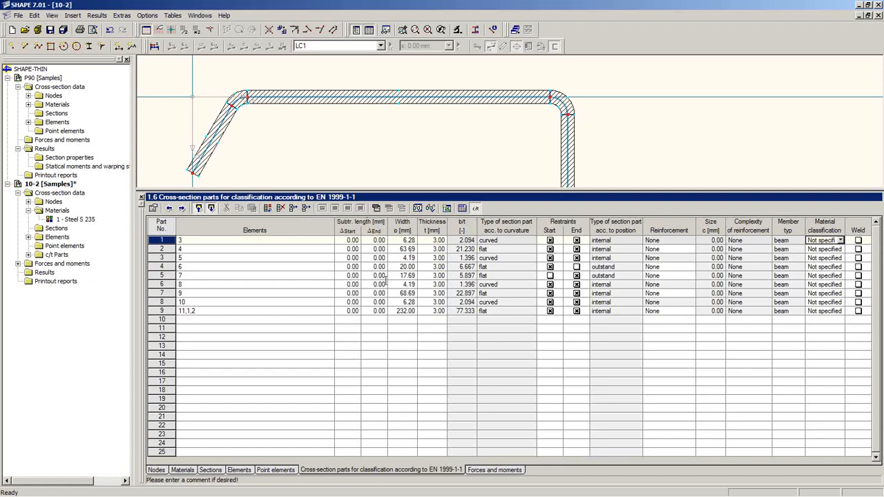
Step: Open the DIN_EC section from the Samples project and enlarge the drawing area to show its whole profile
{"action": "left_click_drag", "start_coordinate": [413, 189], "coordinate": [413, 267]}
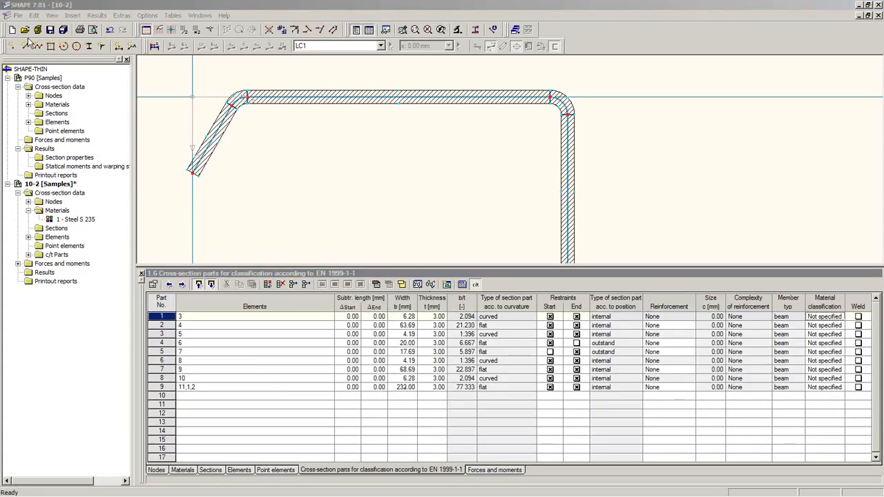
{"action": "left_click", "coordinate": [19, 15]}
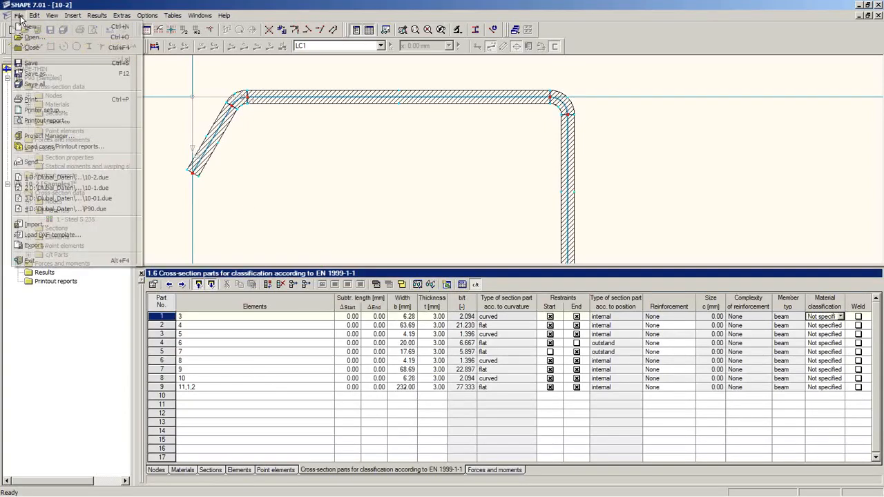
{"action": "left_click", "coordinate": [46, 136]}
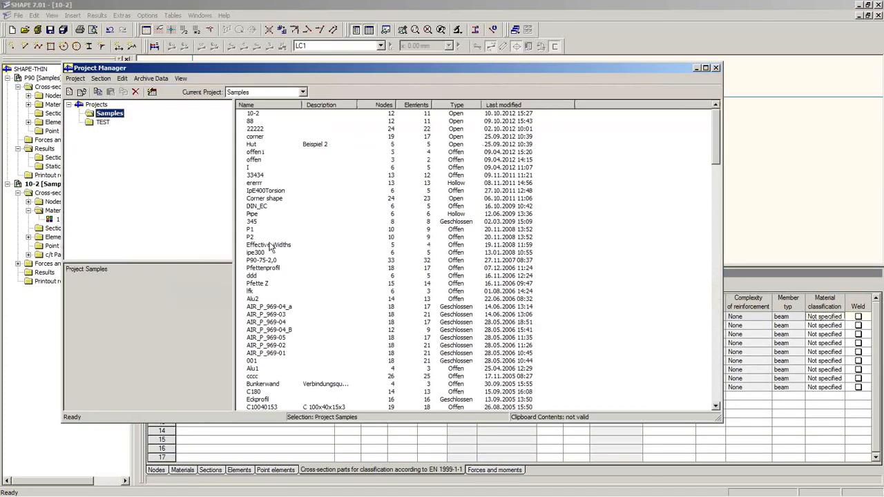
{"action": "left_click", "coordinate": [271, 252]}
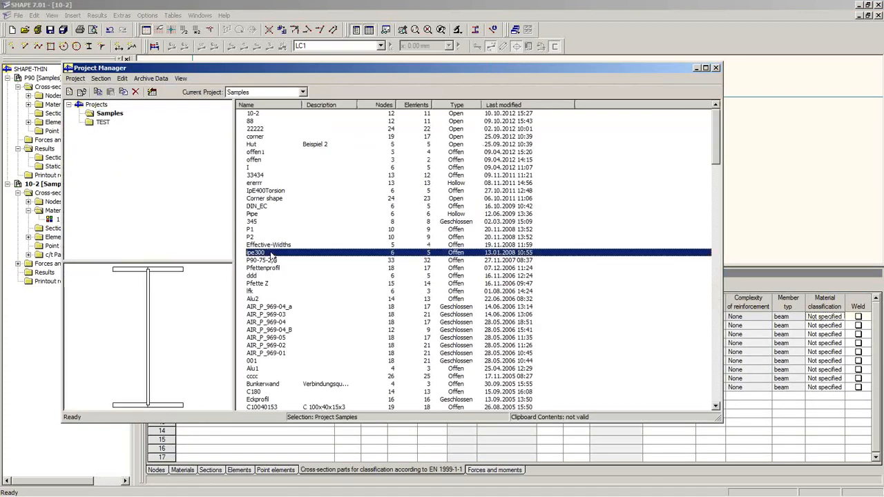
{"action": "double_click", "coordinate": [271, 211]}
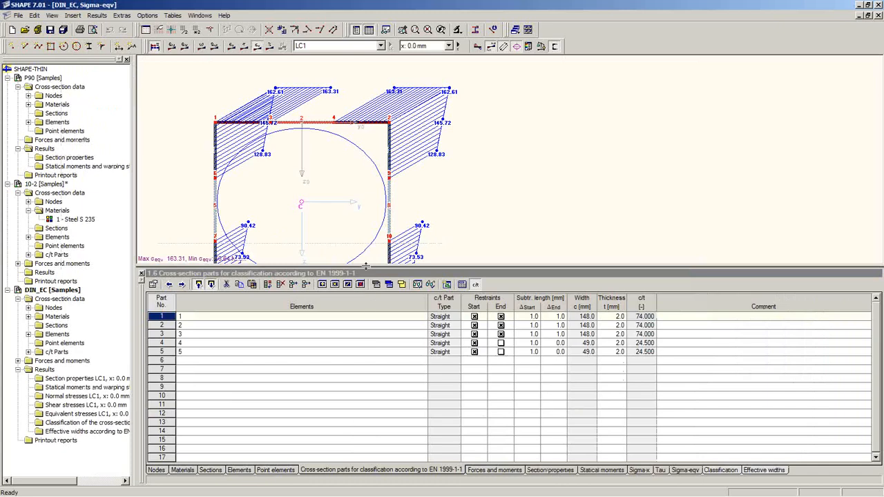
{"action": "left_click_drag", "start_coordinate": [366, 264], "coordinate": [375, 354]}
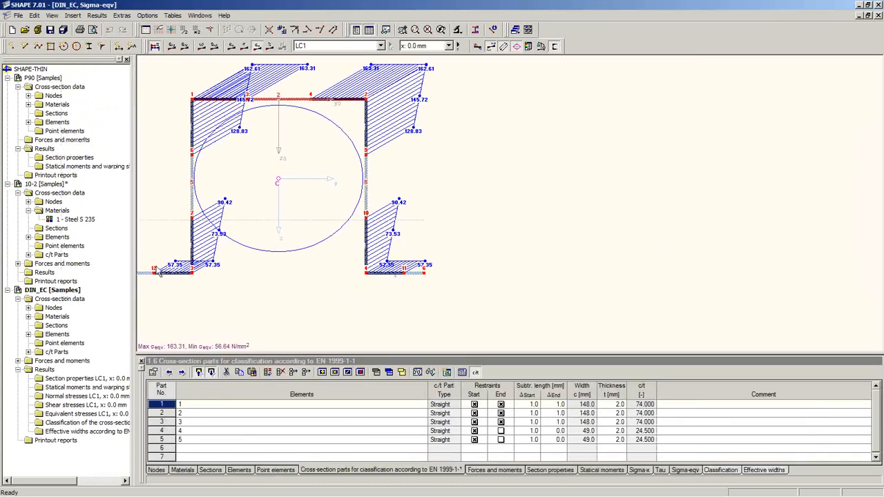
{"action": "middle_click_drag", "start_coordinate": [366, 311], "coordinate": [395, 309]}
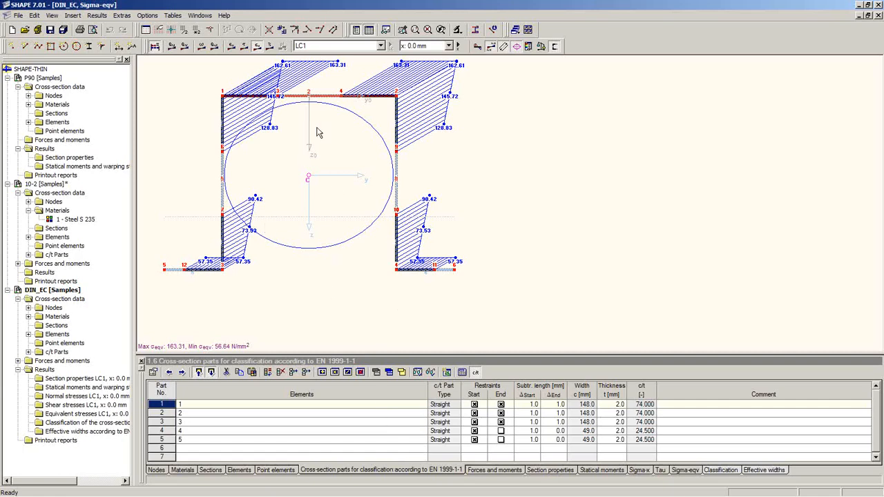
{"action": "middle_click_drag", "start_coordinate": [348, 156], "coordinate": [345, 201]}
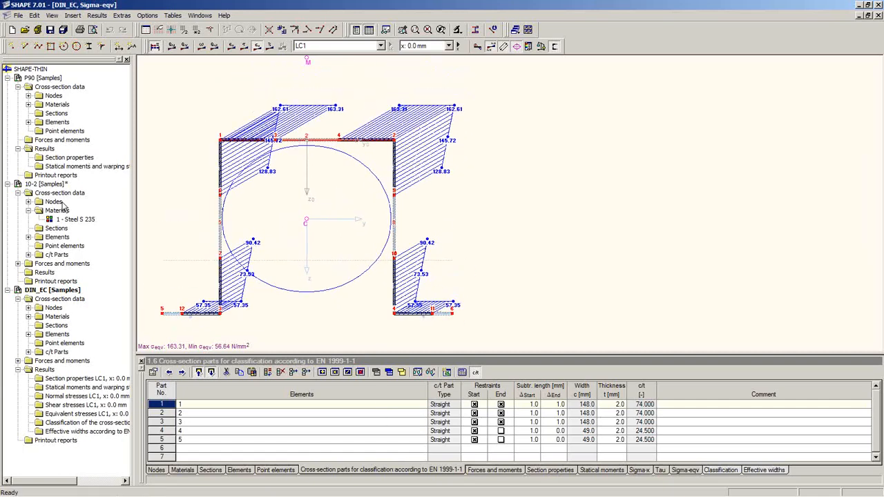
Step: View the general data of section DIN_EC, keep the effective cross-sections option enabled, and accept the data
{"action": "right_click", "coordinate": [47, 290]}
{"action": "left_click", "coordinate": [90, 295]}
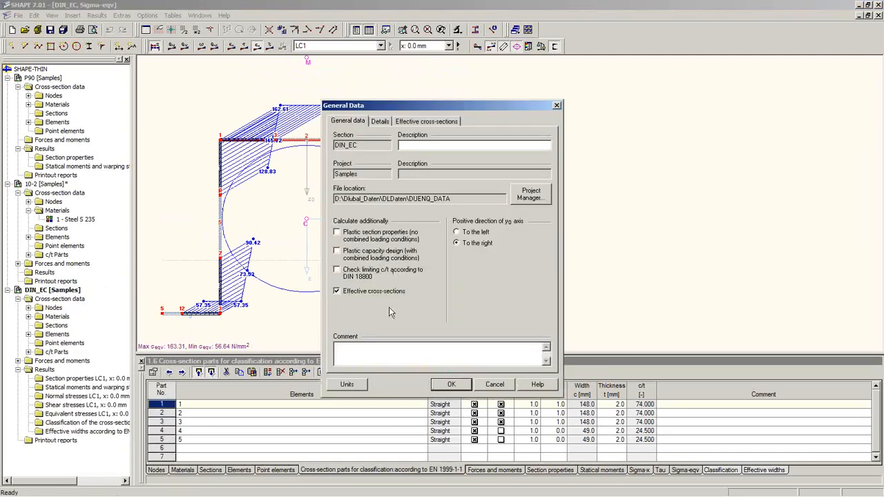
{"action": "left_click", "coordinate": [445, 385]}
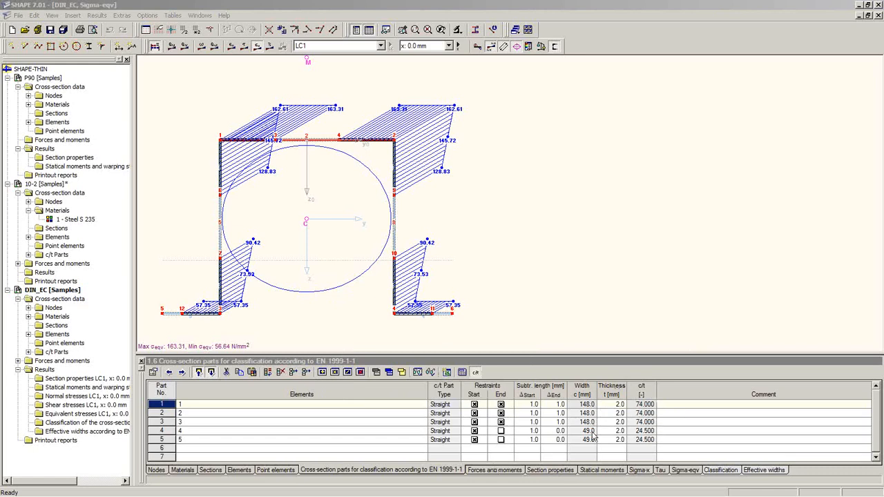
Step: Examine the classification results of DIN_EC, comparing c/t ratios and limiting proportions for each part through to the class of the whole cross-section
{"action": "left_click", "coordinate": [615, 404]}
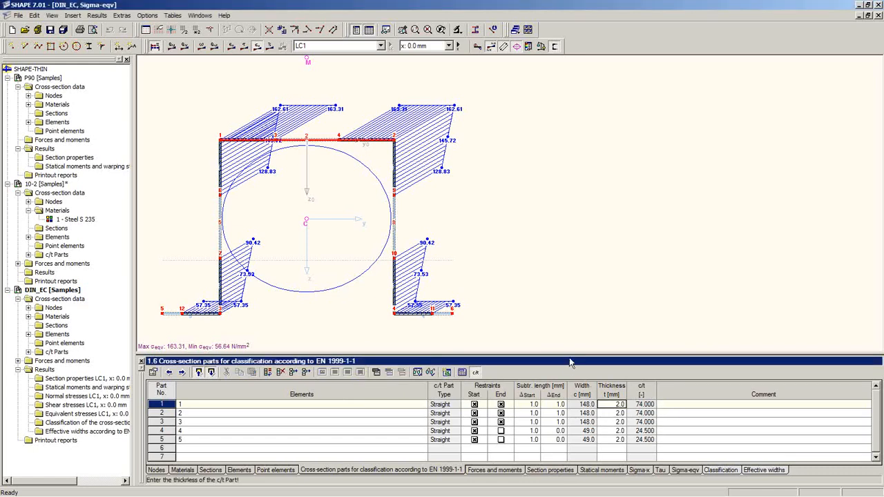
{"action": "left_click_drag", "start_coordinate": [567, 353], "coordinate": [570, 250]}
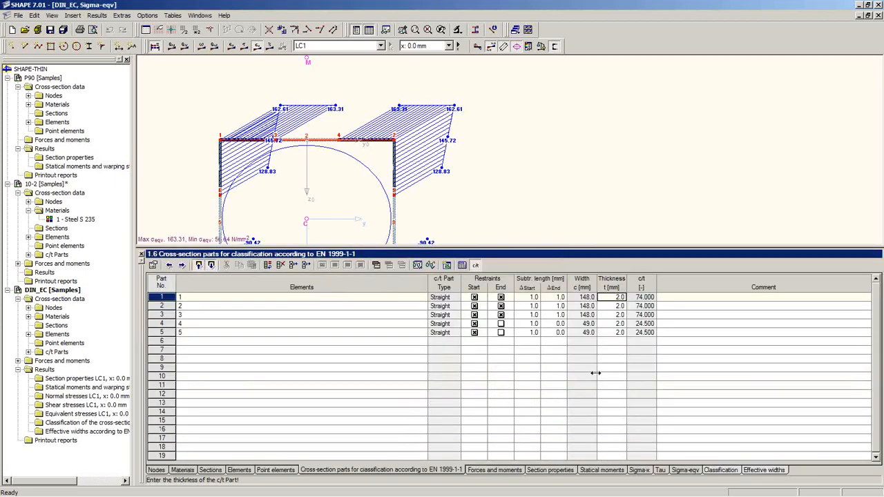
{"action": "left_click", "coordinate": [723, 470]}
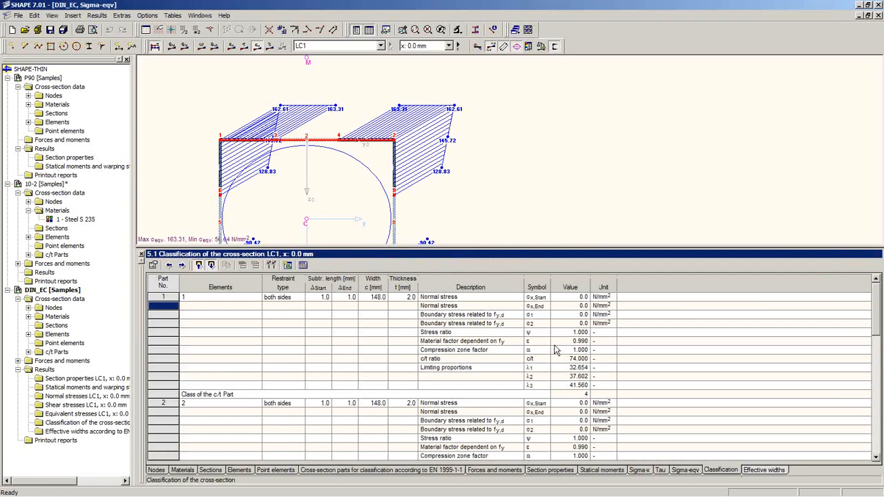
{"action": "scroll", "coordinate": [557, 350], "scroll_direction": "down", "scroll_amount": 9}
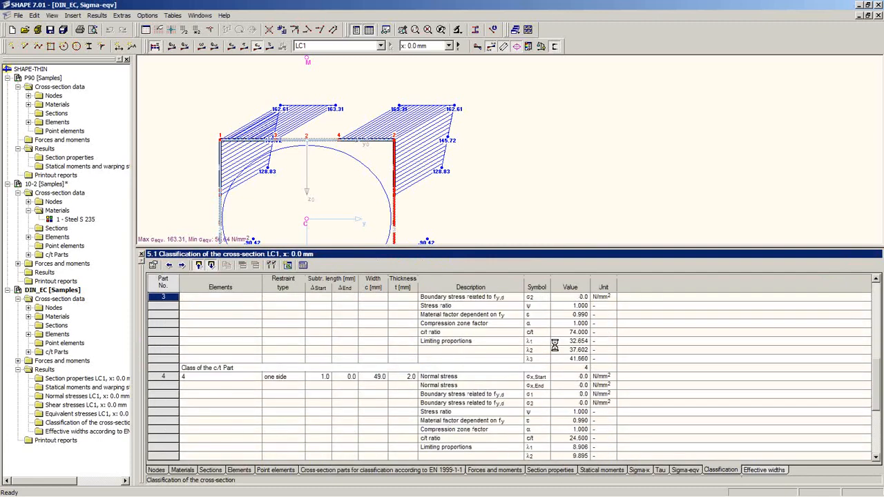
{"action": "scroll", "coordinate": [554, 345], "scroll_direction": "down", "scroll_amount": 2}
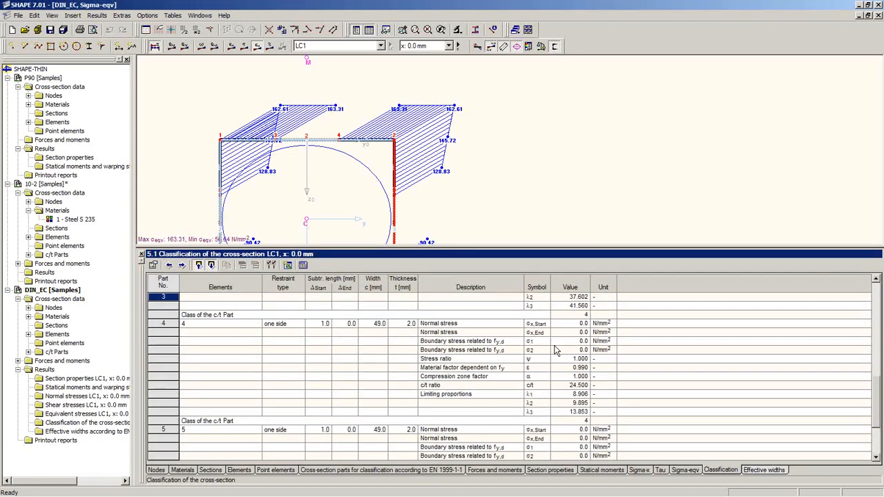
{"action": "left_click", "coordinate": [207, 333]}
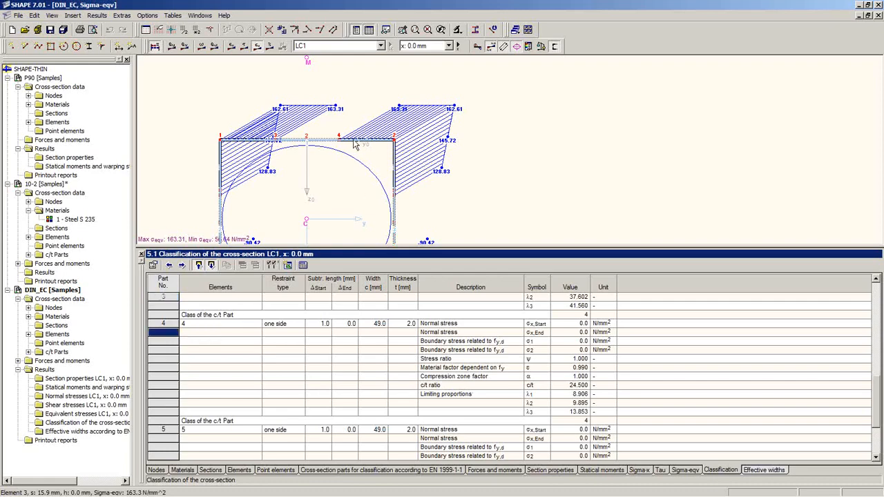
{"action": "left_click", "coordinate": [393, 174]}
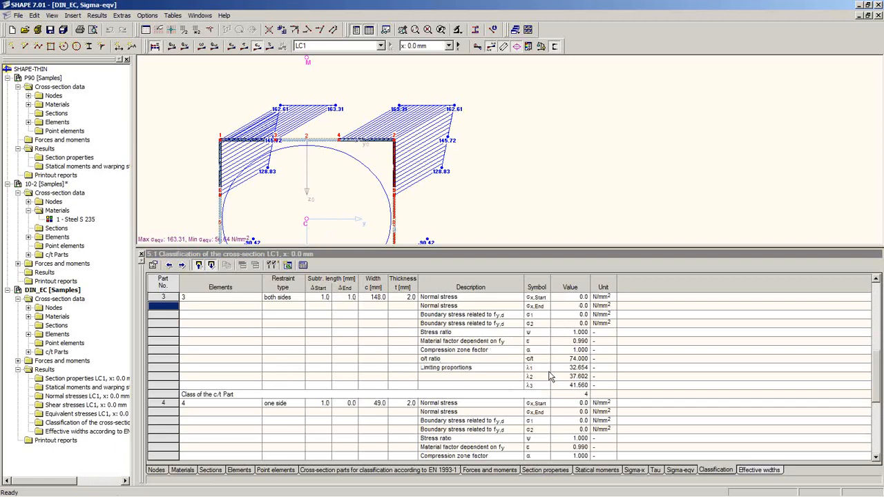
{"action": "left_click", "coordinate": [589, 399]}
{"action": "scroll", "coordinate": [635, 387], "scroll_direction": "down", "scroll_amount": 5}
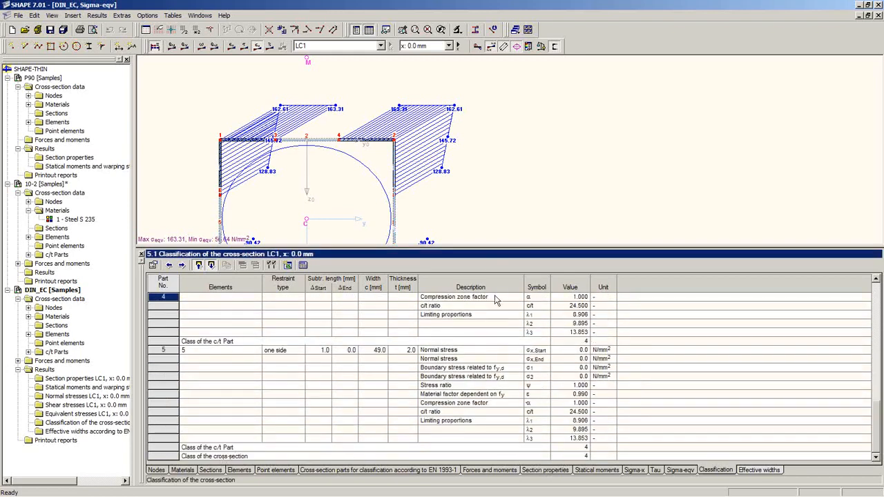
{"action": "left_click_drag", "start_coordinate": [494, 351], "coordinate": [494, 354]}
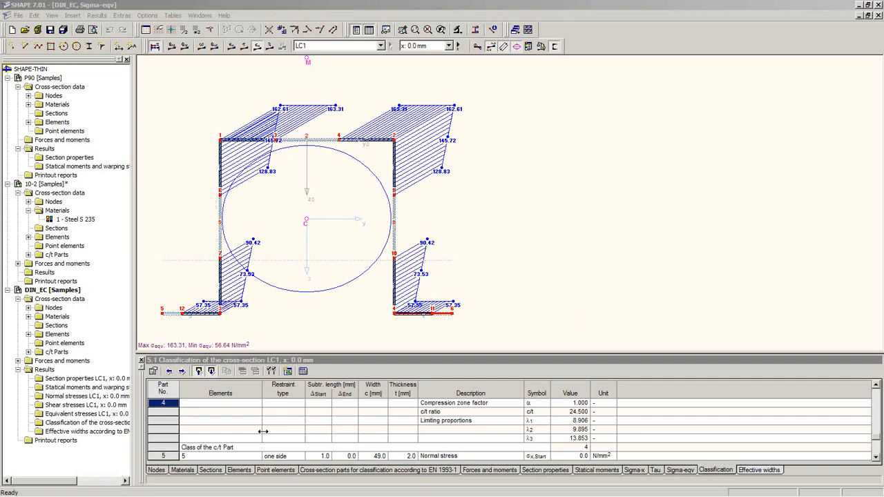
Step: Switch to RFEM with model Sample2 and show the cross-sections table of its input data
{"action": "mouse_move", "coordinate": [223, 496]}
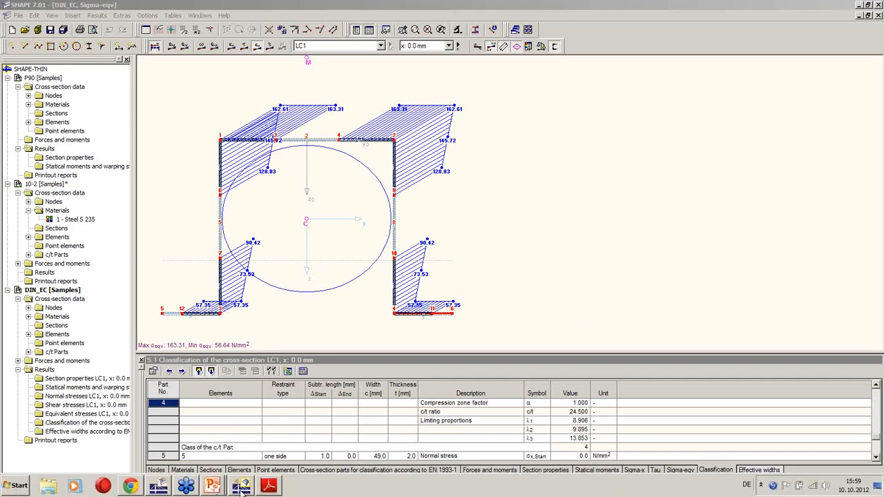
{"action": "left_click", "coordinate": [241, 486]}
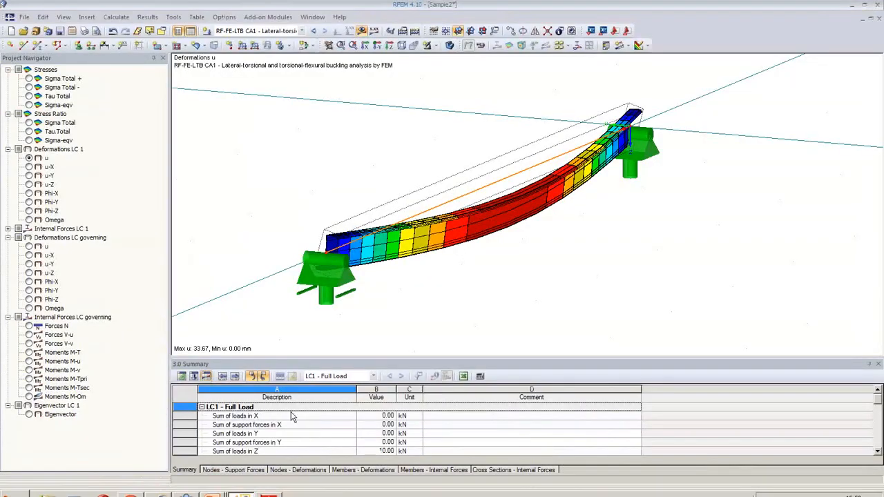
{"action": "left_click", "coordinate": [182, 377]}
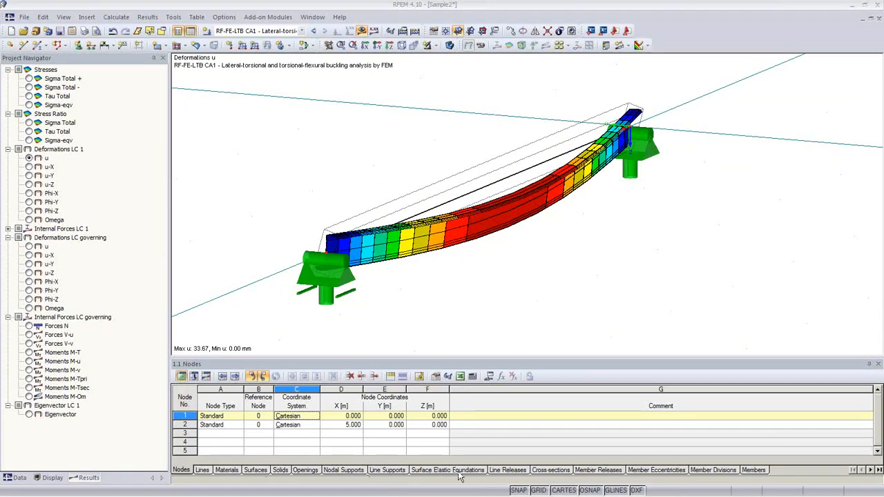
{"action": "left_click", "coordinate": [557, 470]}
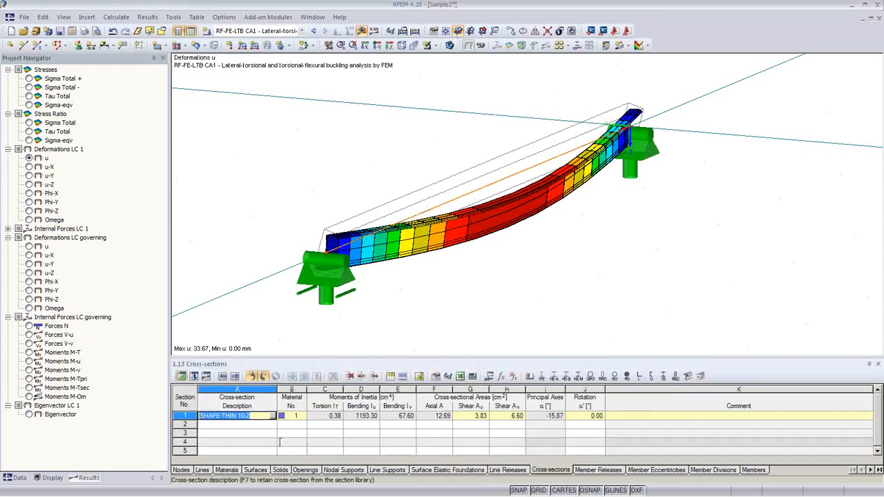
Step: Add the SHAPE-THIN section 10-2 as cross-section no. 3 with material 1
{"action": "left_click", "coordinate": [236, 434]}
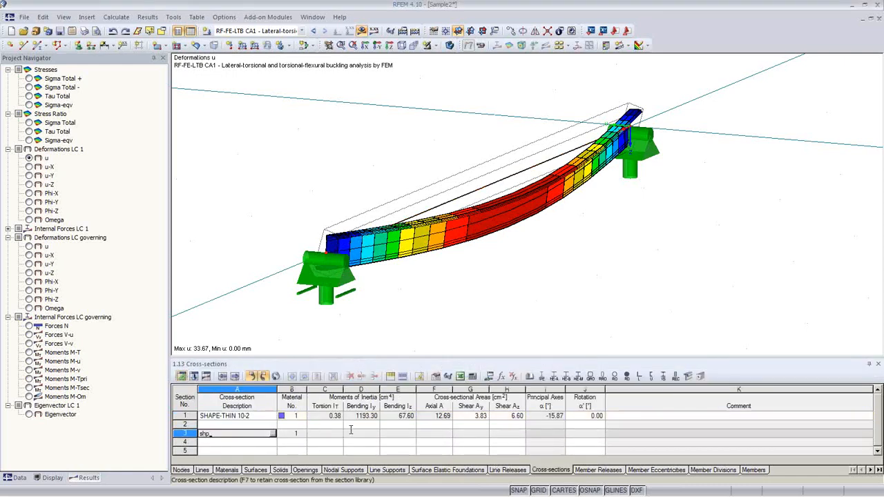
{"action": "type", "text": "shape-thin 10-2"}
{"action": "key", "text": "Tab"}
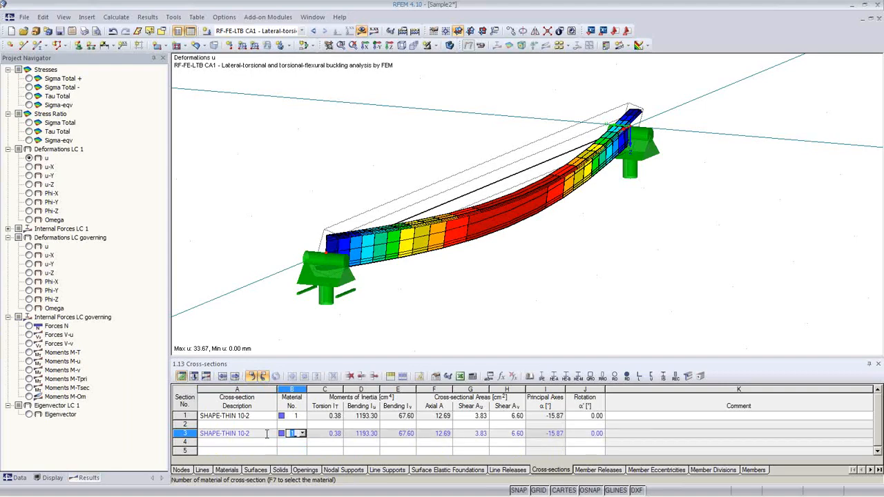
Step: Browse the user-defined SHAPE-THIN cross-sections for section no. 3, view the properties of SHAPE-THIN 10-2, and leave the selection without changes
{"action": "left_click", "coordinate": [266, 433]}
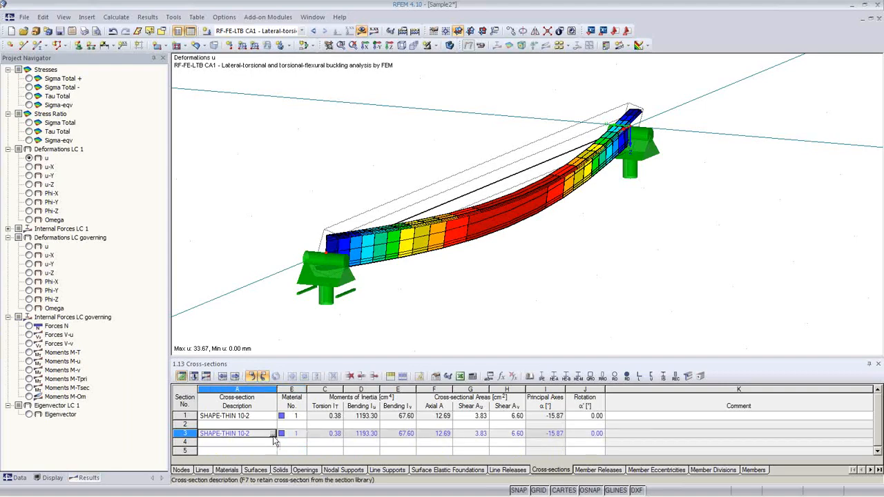
{"action": "left_click", "coordinate": [272, 435]}
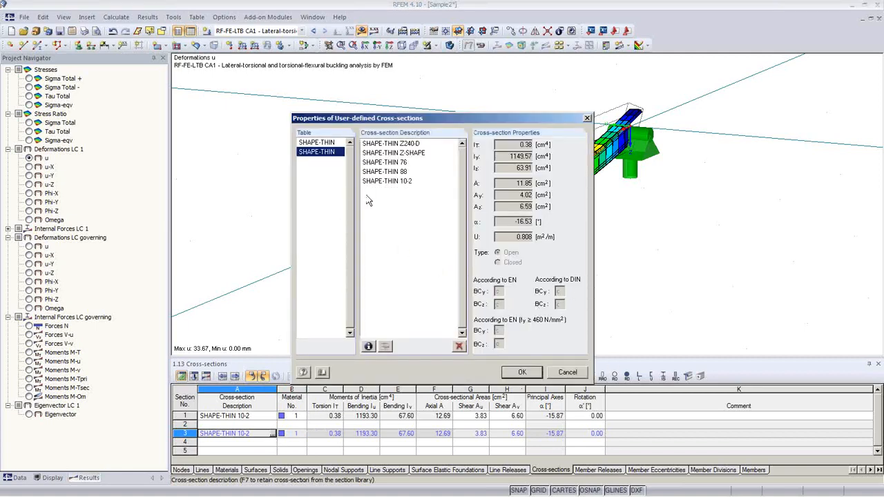
{"action": "left_click", "coordinate": [394, 152]}
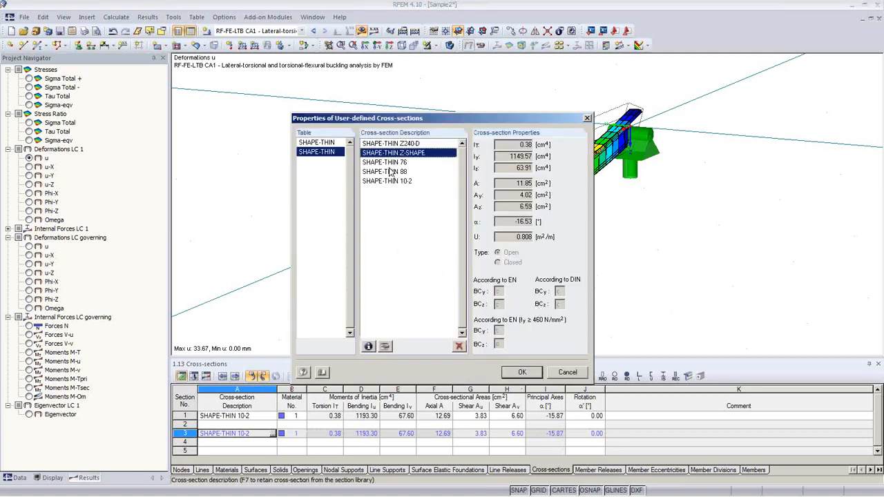
{"action": "left_click", "coordinate": [390, 162]}
{"action": "left_click", "coordinate": [390, 153]}
{"action": "left_click", "coordinate": [390, 143]}
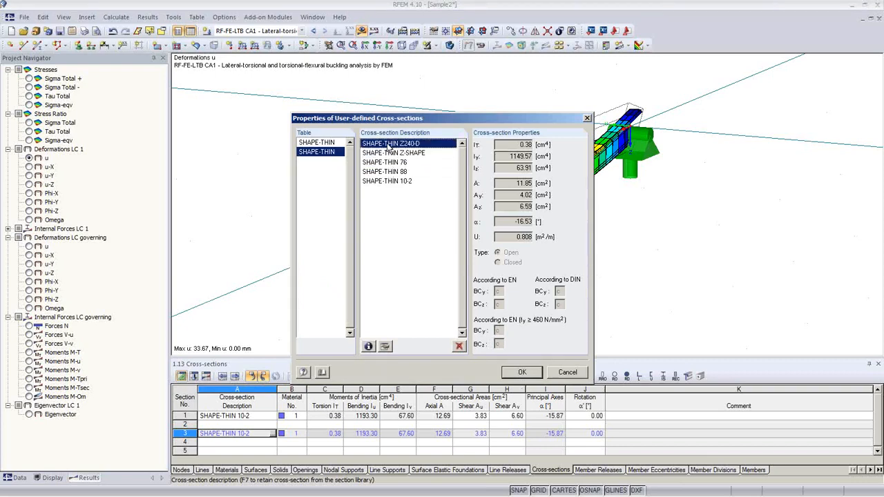
{"action": "left_click", "coordinate": [399, 183]}
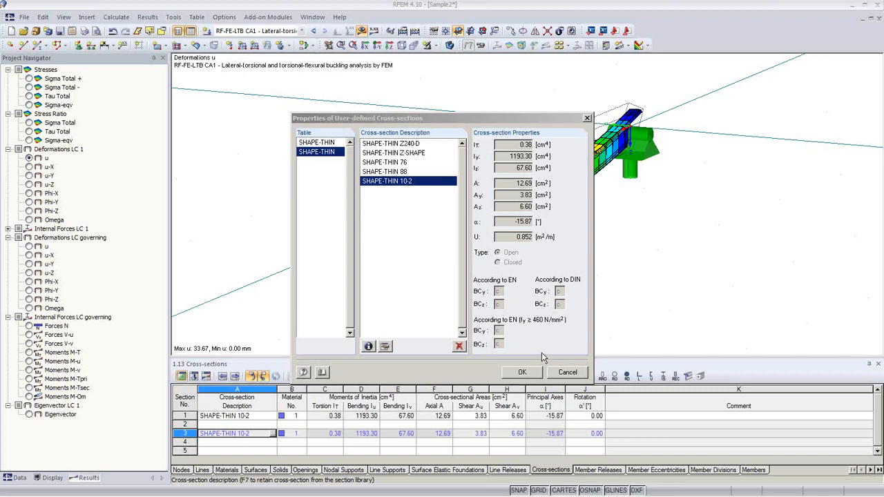
{"action": "left_click_drag", "start_coordinate": [415, 120], "coordinate": [357, 74]}
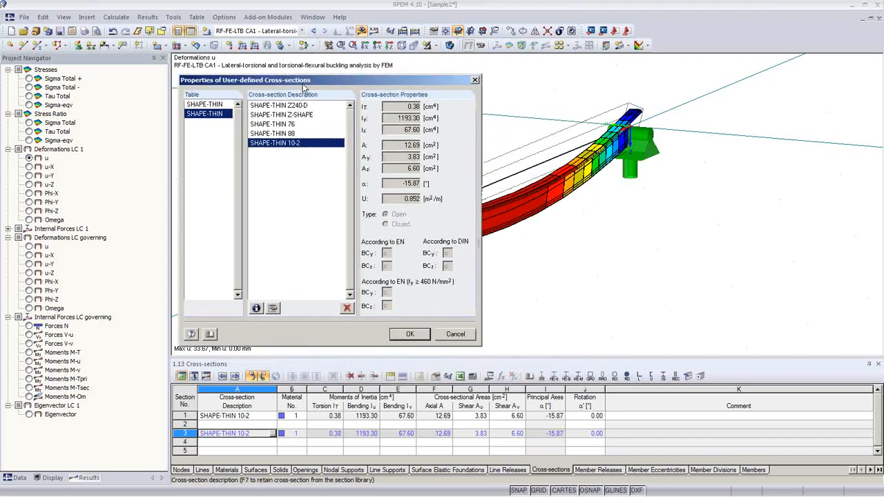
{"action": "left_click", "coordinate": [464, 327]}
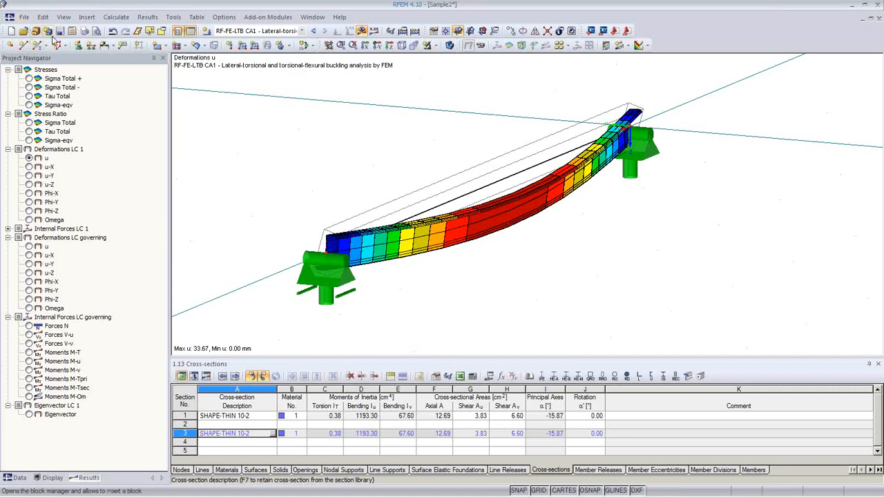
Step: Open the printout report with the input and reduced result data and view its file and export commands
{"action": "left_click", "coordinate": [96, 31]}
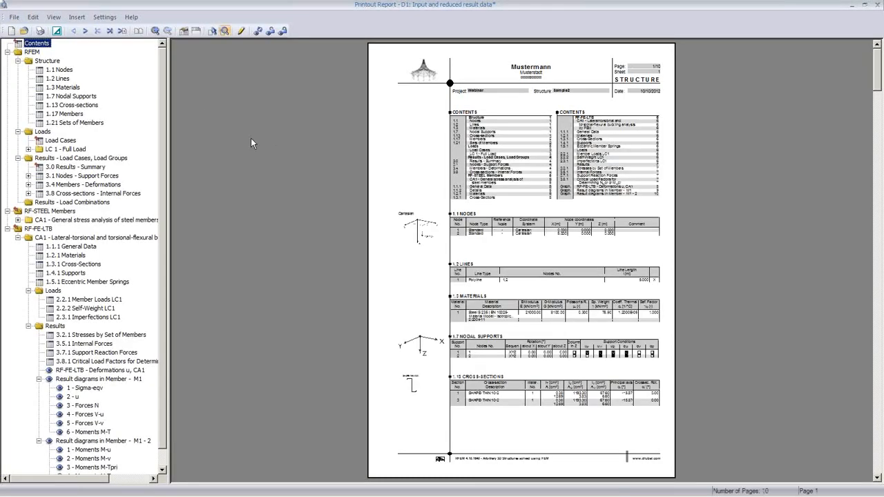
{"action": "left_click", "coordinate": [15, 17]}
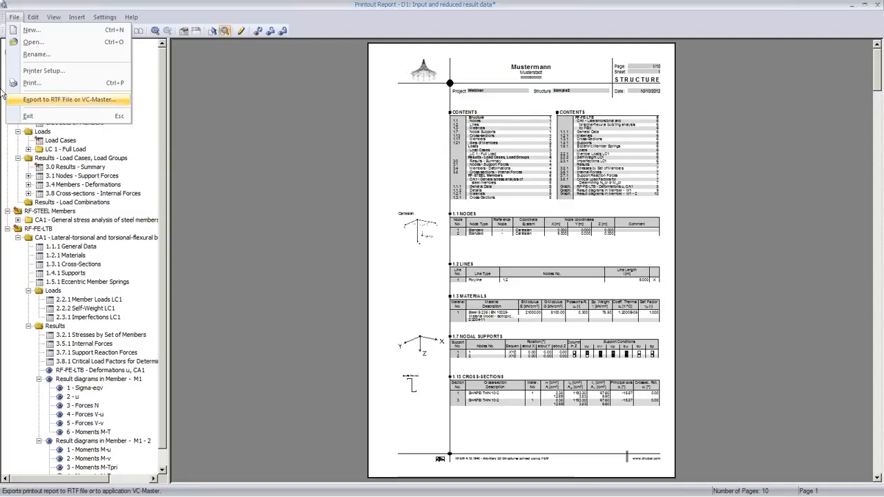
{"action": "left_click", "coordinate": [282, 216]}
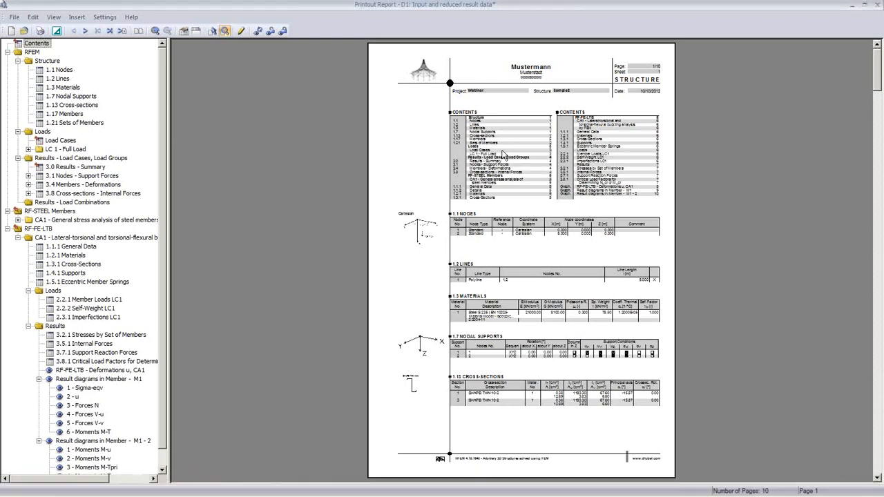
Step: Export the printout report in RTF format to the Desktop as Position.RTF
{"action": "left_click", "coordinate": [14, 17]}
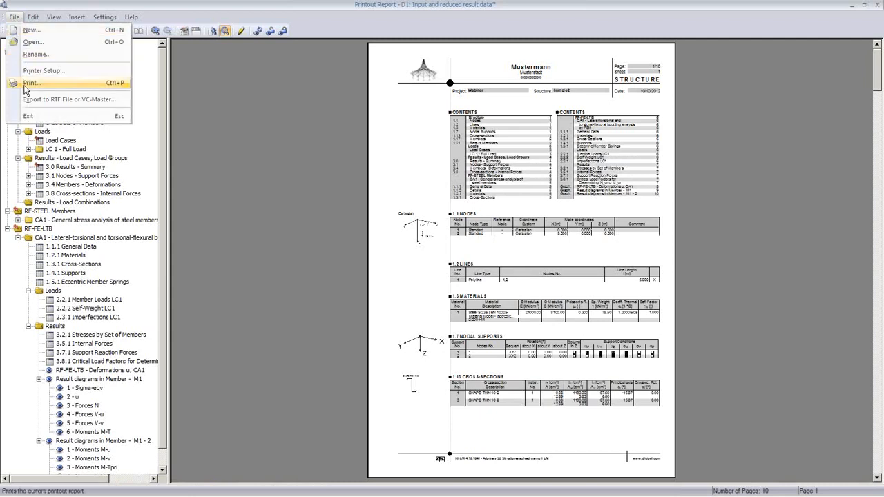
{"action": "left_click", "coordinate": [31, 100]}
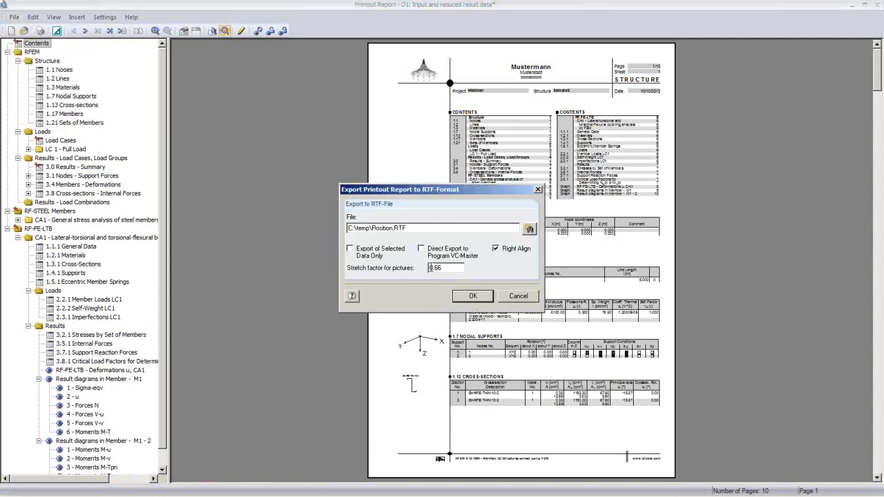
{"action": "left_click", "coordinate": [529, 229]}
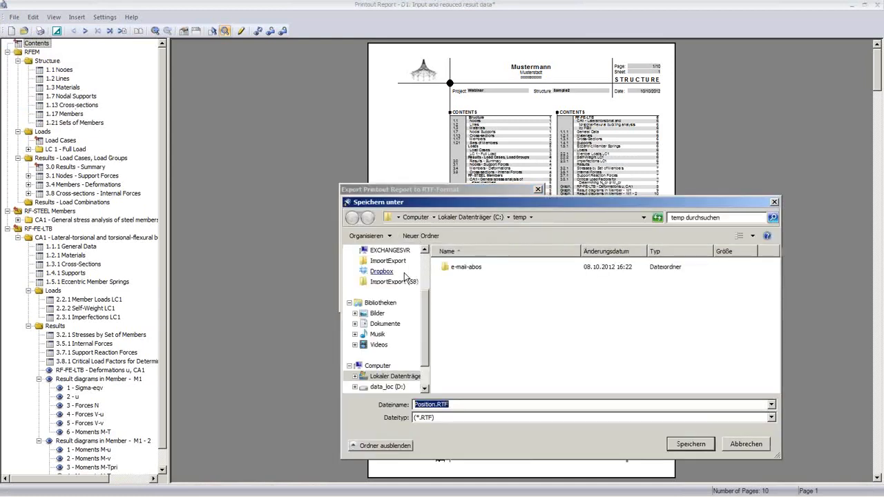
{"action": "scroll", "coordinate": [423, 332], "scroll_direction": "up", "scroll_amount": 3}
{"action": "left_click", "coordinate": [398, 268]}
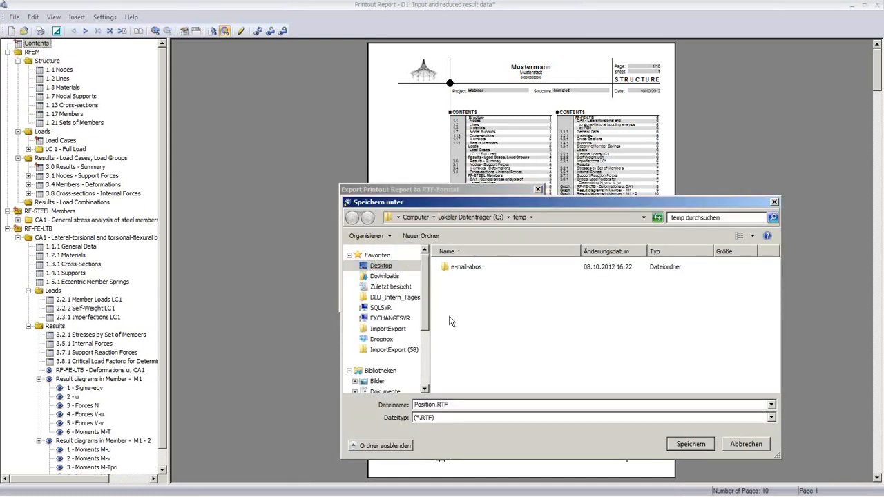
{"action": "left_click", "coordinate": [690, 444]}
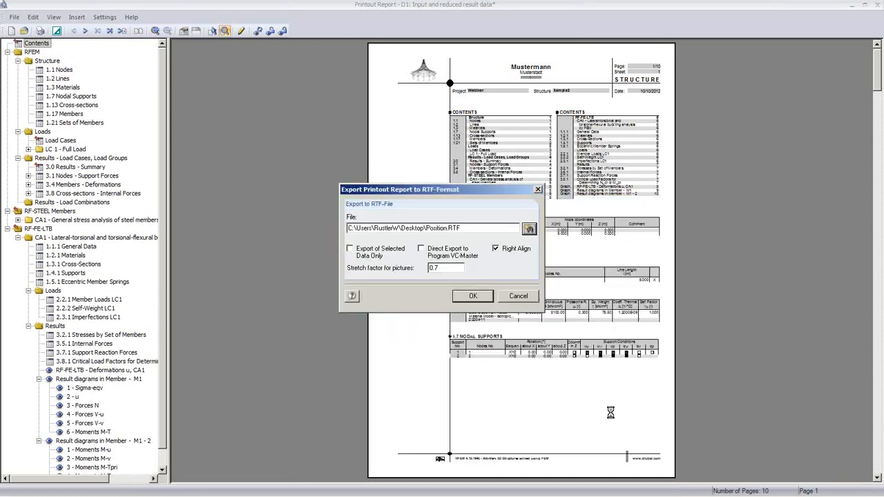
{"action": "left_click", "coordinate": [473, 297]}
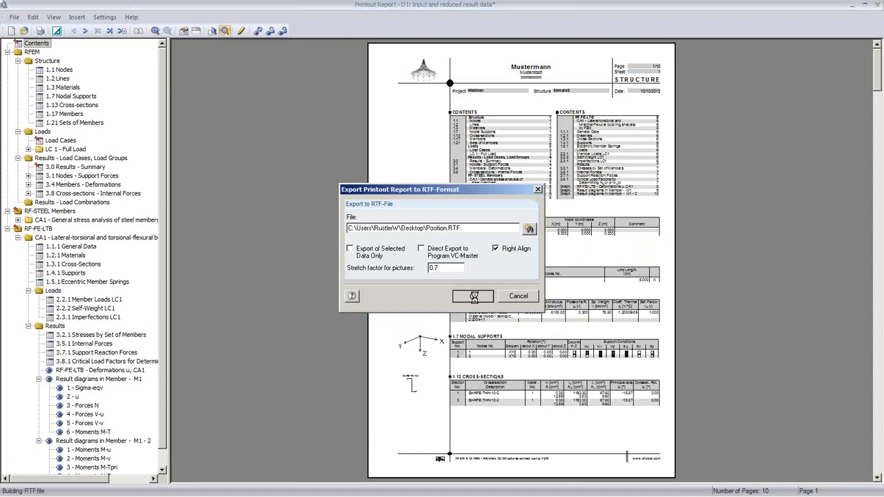
{"action": "left_click", "coordinate": [442, 263]}
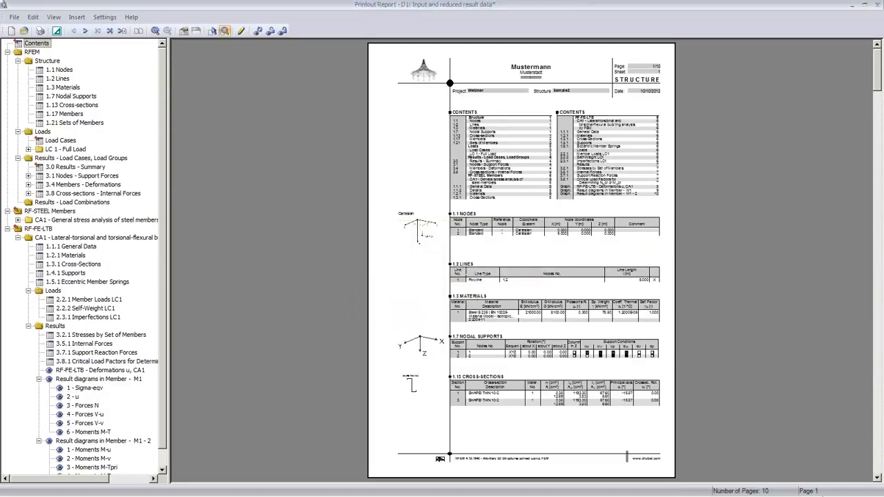
Step: Show the desktop and open the exported file Position.RTF in Word
{"action": "left_click", "coordinate": [877, 488]}
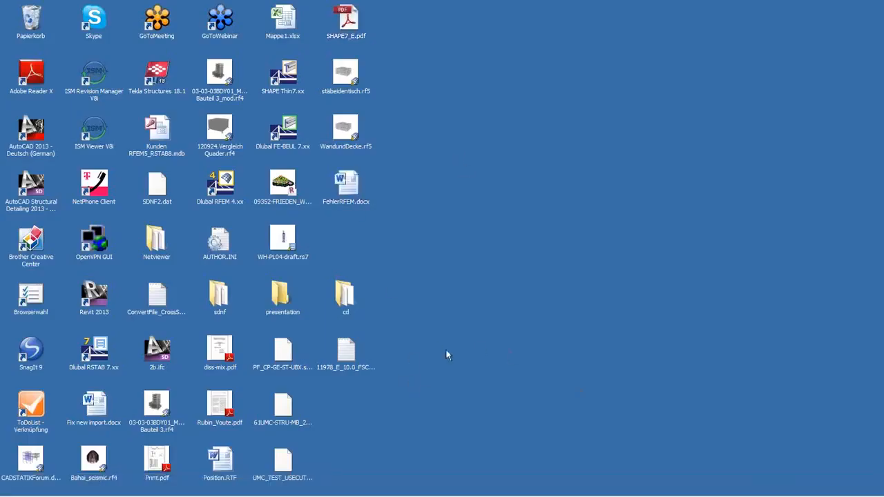
{"action": "left_click", "coordinate": [221, 468]}
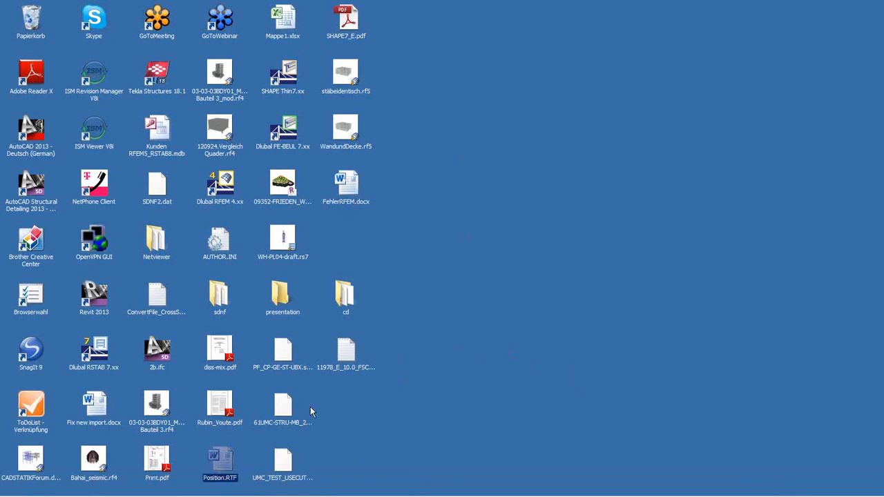
{"action": "key", "text": "Return"}
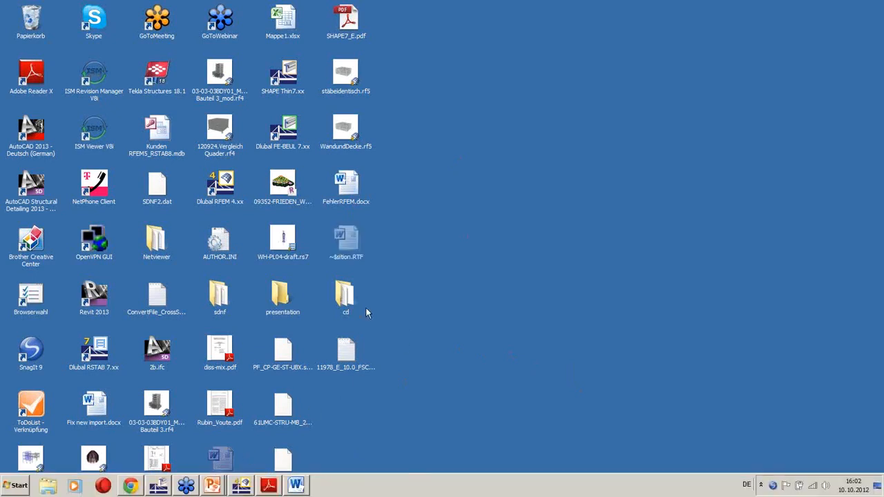
{"action": "left_click", "coordinate": [295, 486]}
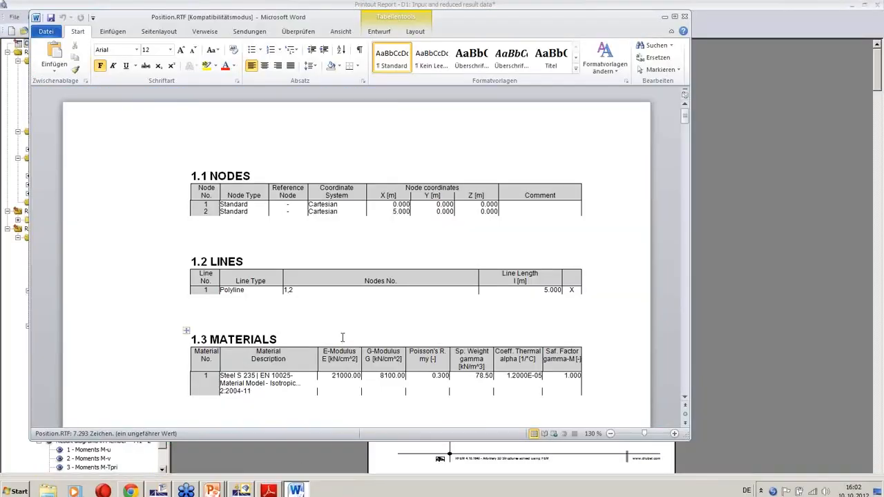
Step: Look through the exported report in Word, from the structure and results tables to the RF-FE-LTB deformation graphic
{"action": "scroll", "coordinate": [384, 240], "scroll_direction": "down", "scroll_amount": 7}
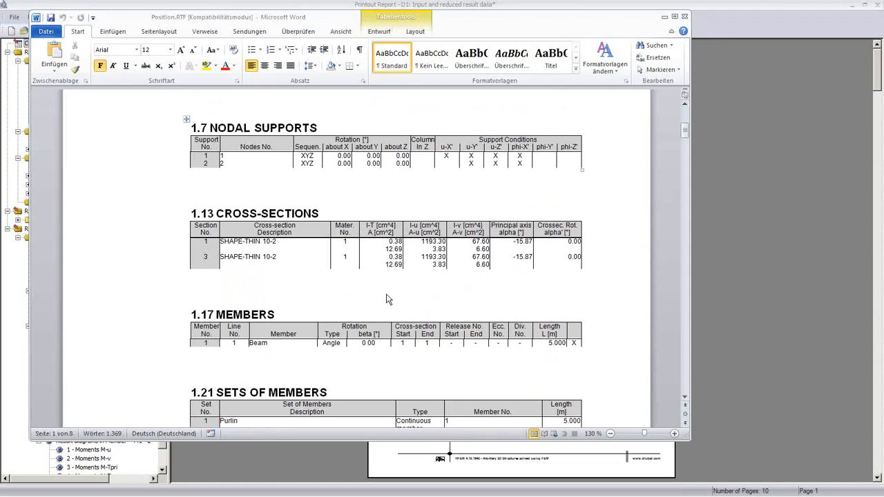
{"action": "scroll", "coordinate": [387, 292], "scroll_direction": "down", "scroll_amount": 15}
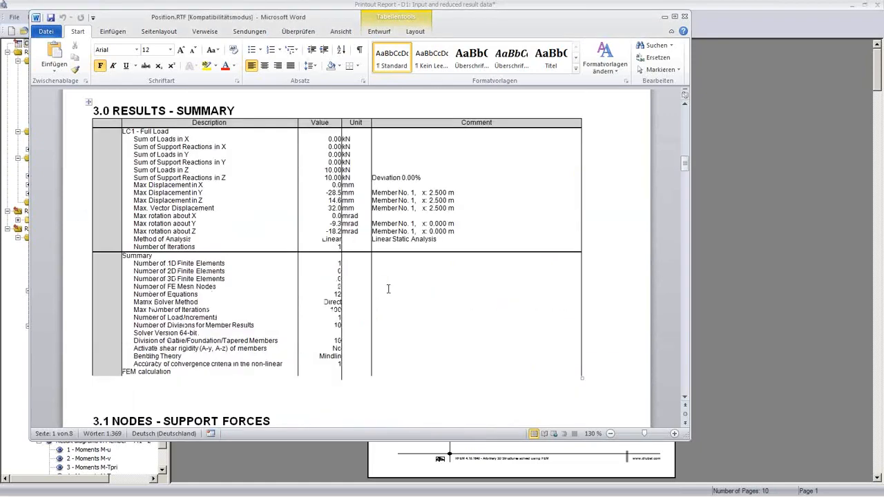
{"action": "scroll", "coordinate": [387, 288], "scroll_direction": "down", "scroll_amount": 15}
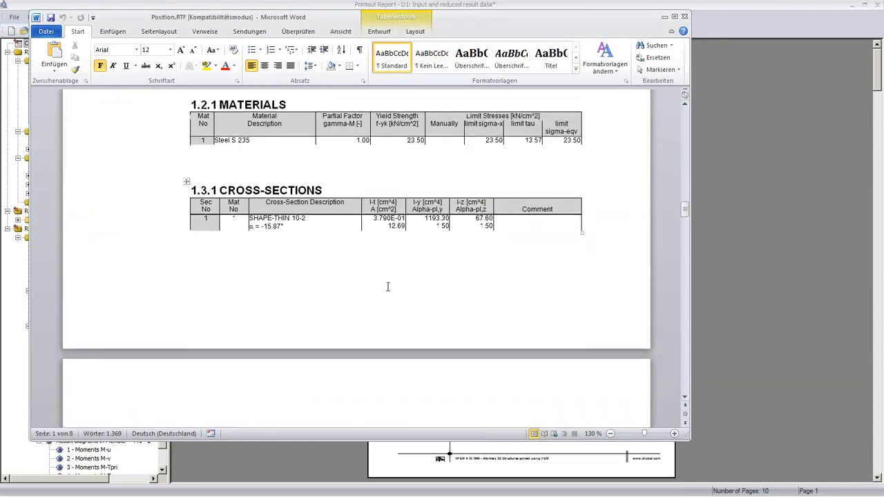
{"action": "scroll", "coordinate": [388, 285], "scroll_direction": "down", "scroll_amount": 15}
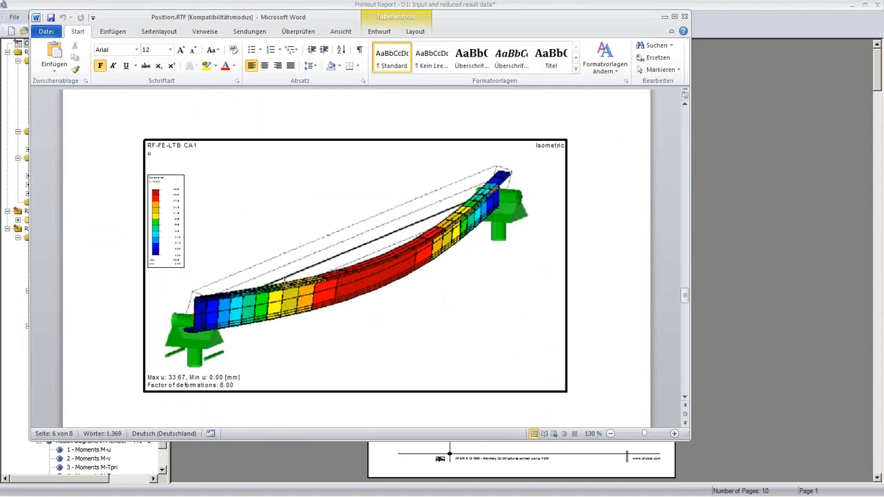
Step: Switch back to the printout report and close it to return to the RFEM model Sample2
{"action": "mouse_move", "coordinate": [368, 494]}
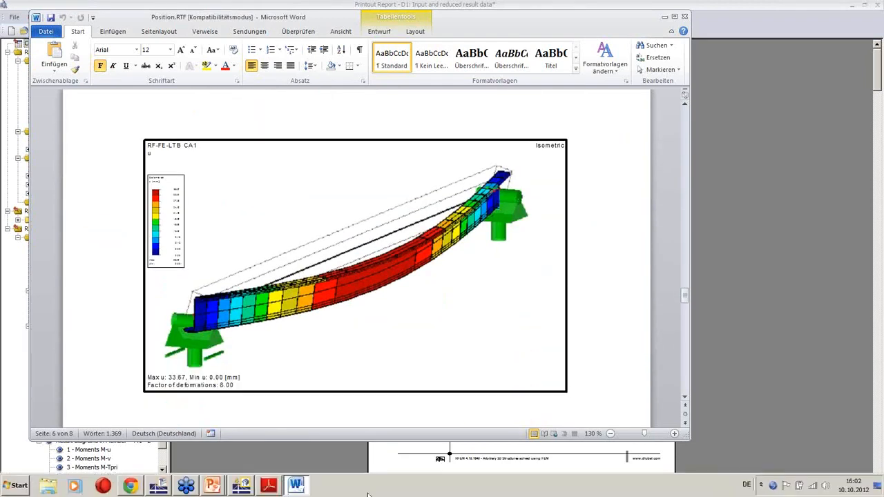
{"action": "left_click", "coordinate": [247, 491]}
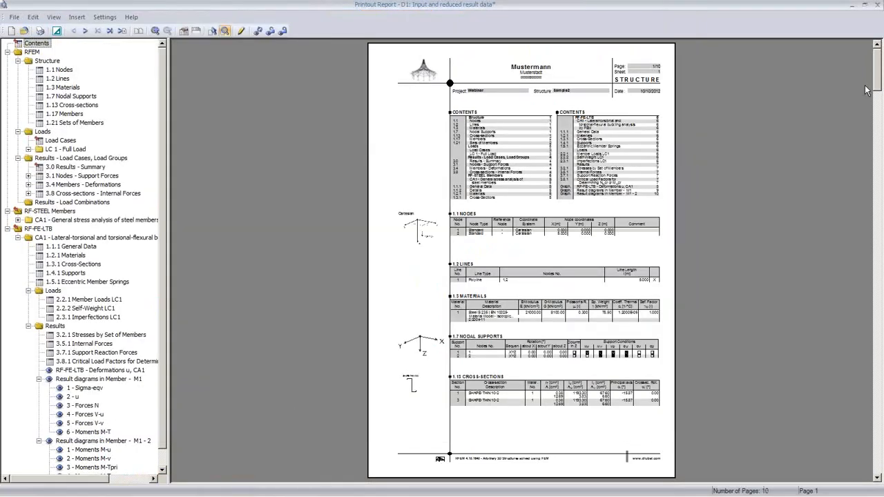
{"action": "left_click", "coordinate": [876, 7]}
{"action": "left_click", "coordinate": [397, 273]}
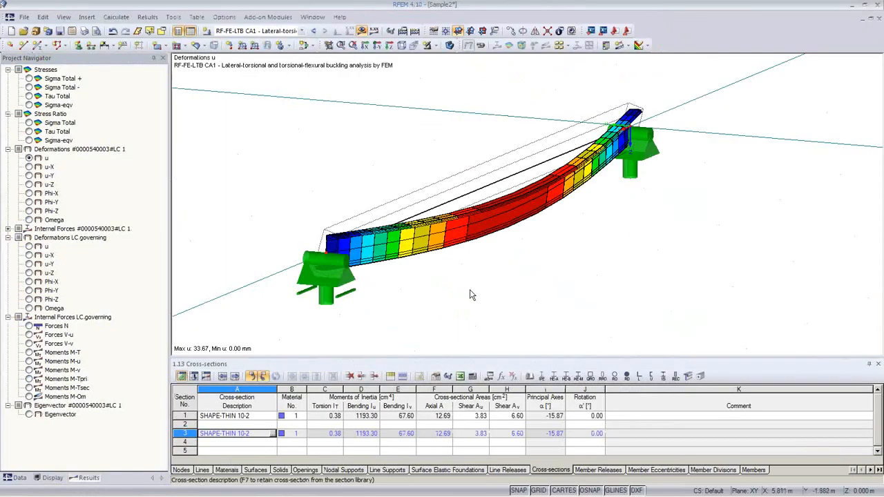
Step: Copy the current deformation graphic from RFEM and paste it into Position.RTF in Word, above the result diagrams heading for member M1
{"action": "mouse_move", "coordinate": [469, 292]}
{"action": "middle_mouse_down", "text": "ctrl"}
{"action": "mouse_move", "coordinate": [442, 304]}
{"action": "mouse_move", "coordinate": [454, 296]}
{"action": "middle_mouse_up", "text": "ctrl"}
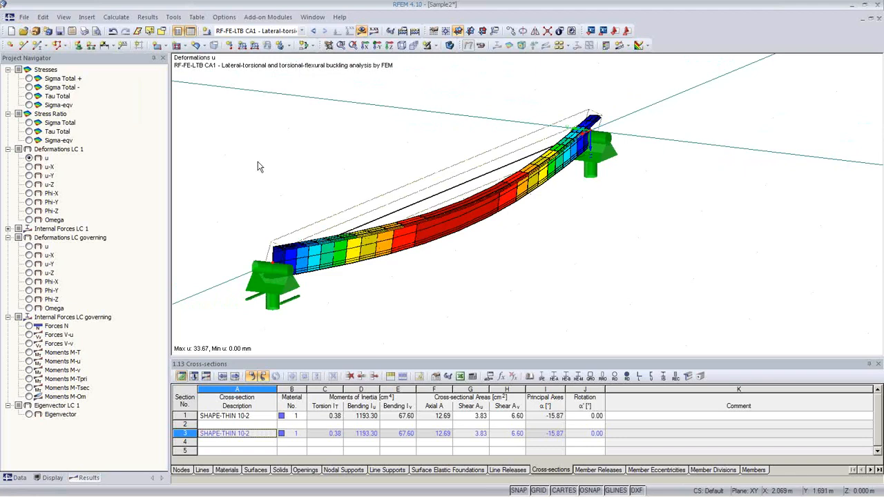
{"action": "left_click", "coordinate": [298, 484]}
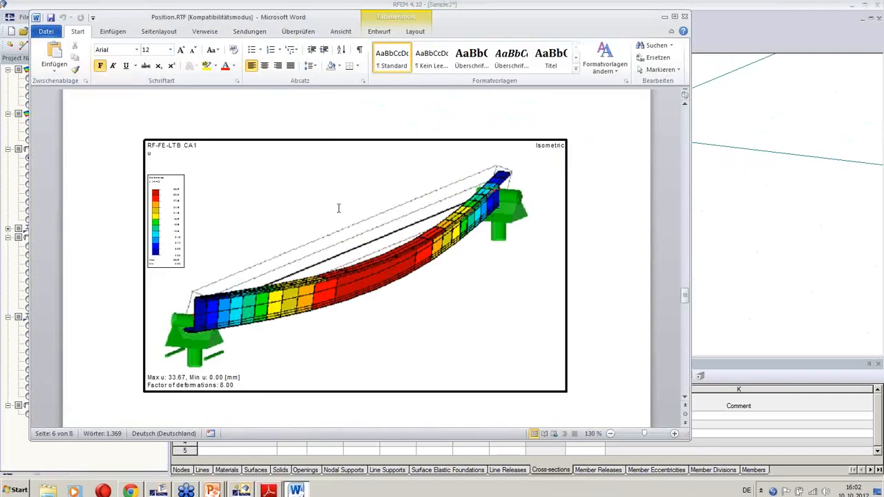
{"action": "scroll", "coordinate": [339, 217], "scroll_direction": "down", "scroll_amount": 10}
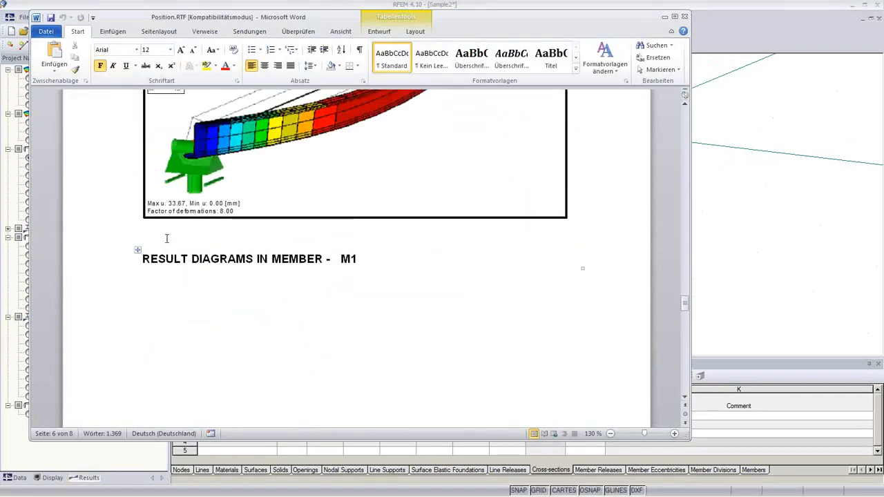
{"action": "left_click", "coordinate": [168, 237]}
{"action": "key", "text": "Return"}
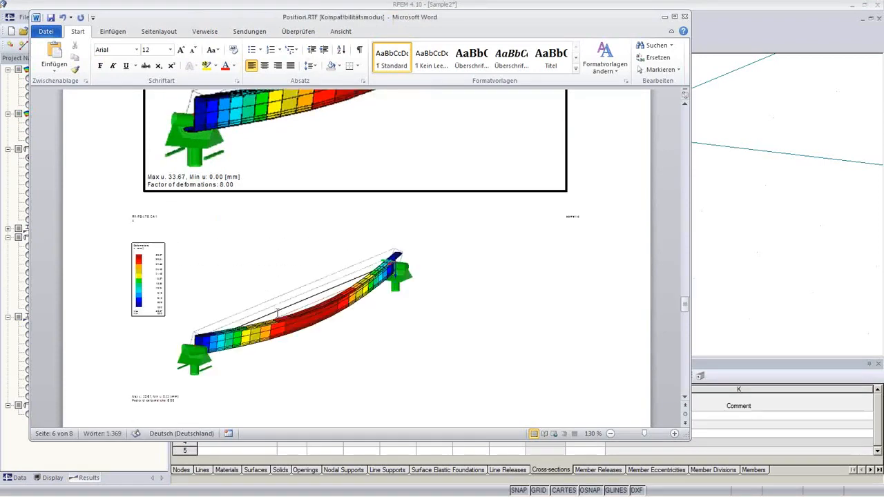
{"action": "left_click", "coordinate": [450, 286]}
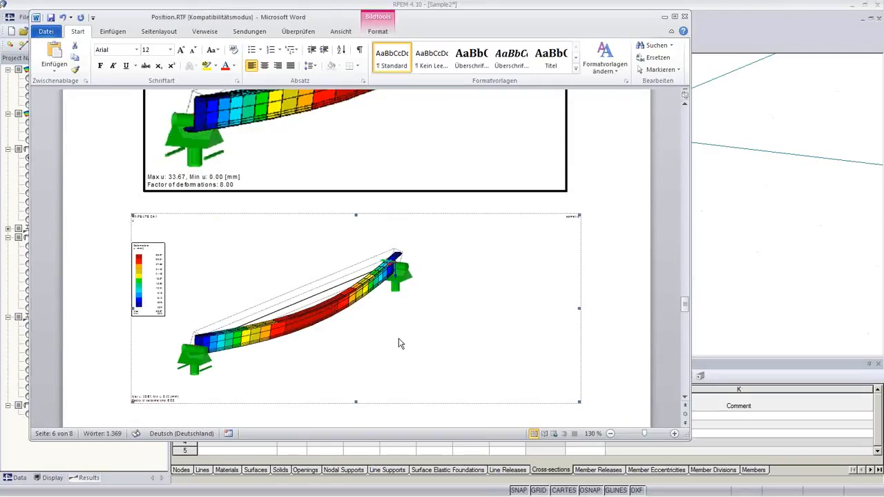
Step: Switch to RFEM and on to the presentation slide titled More Information
{"action": "mouse_move", "coordinate": [393, 494]}
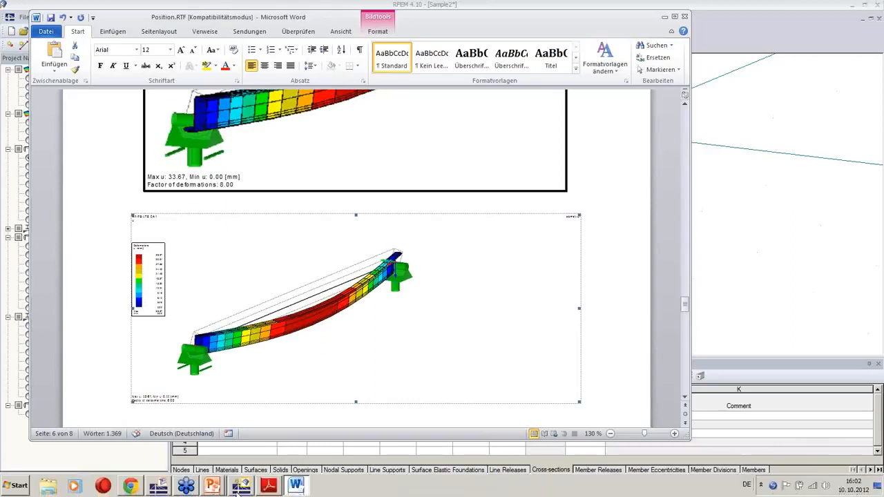
{"action": "left_click", "coordinate": [697, 250]}
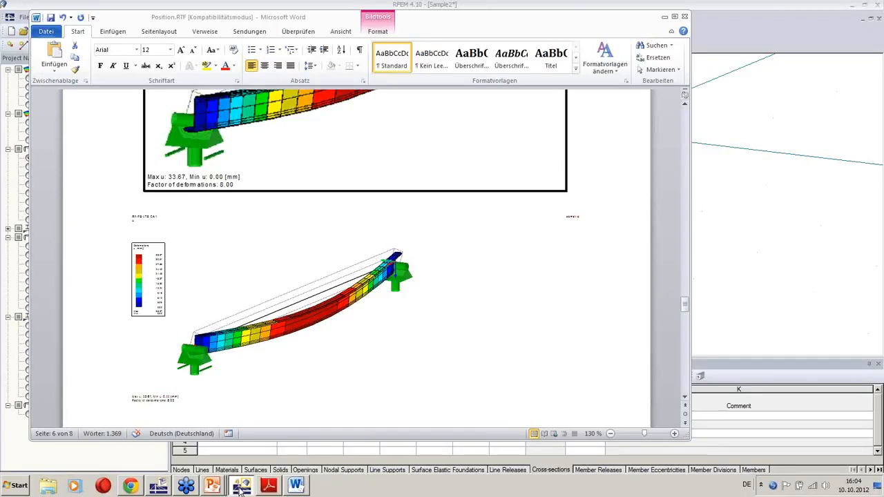
{"action": "left_click", "coordinate": [241, 488]}
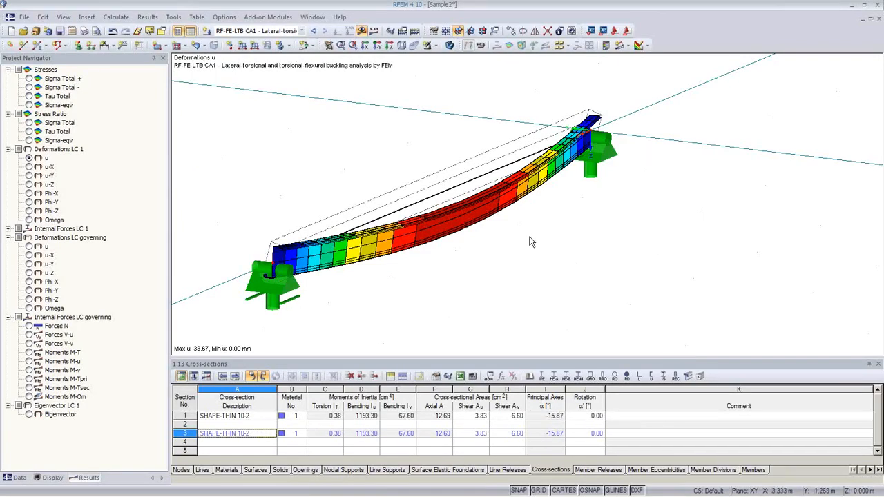
{"action": "key", "text": "alt+Tab"}
{"action": "key", "text": "alt+Tab"}
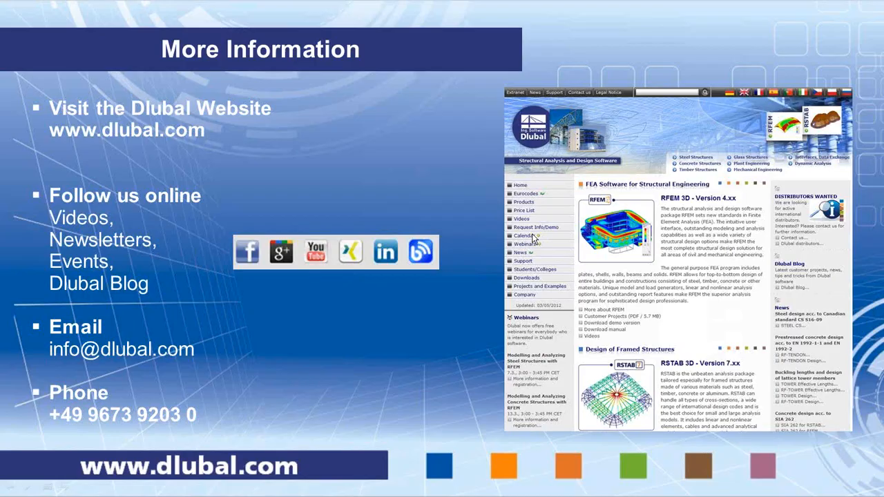